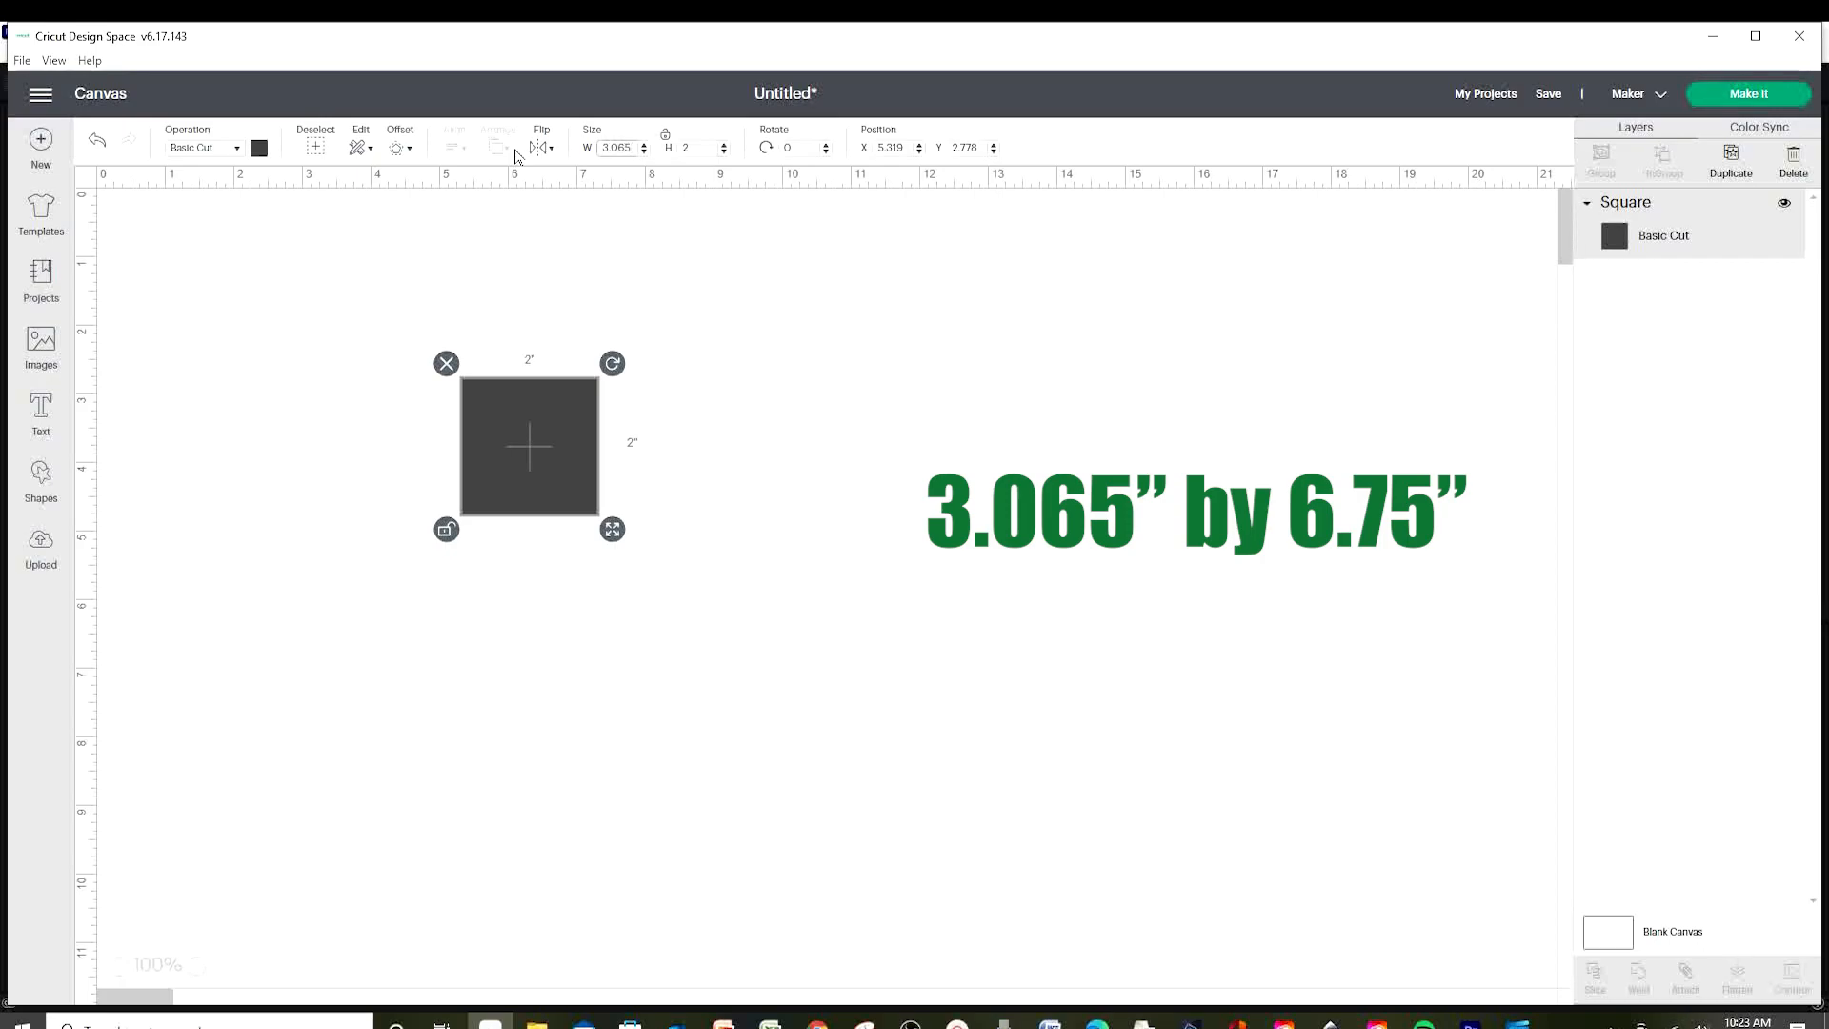
Set the square's height to 6.75 inches.
click(698, 148)
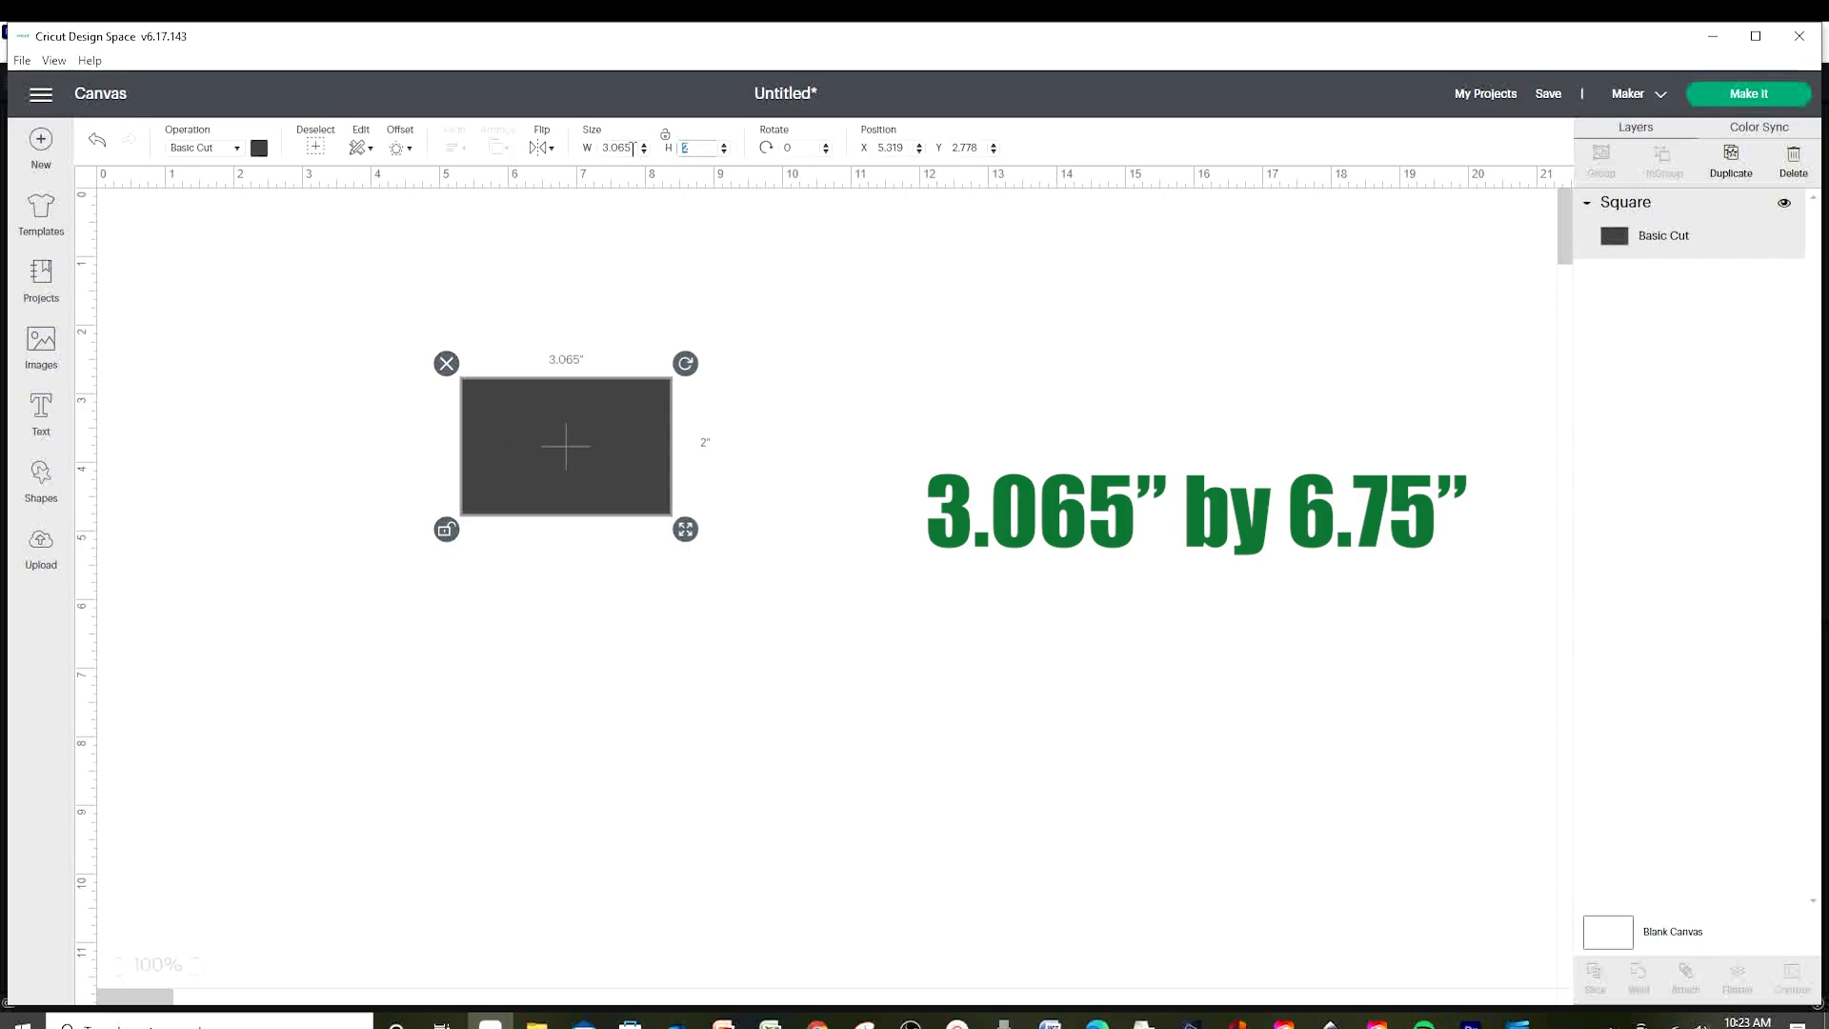
text(6.75)
key(Return)
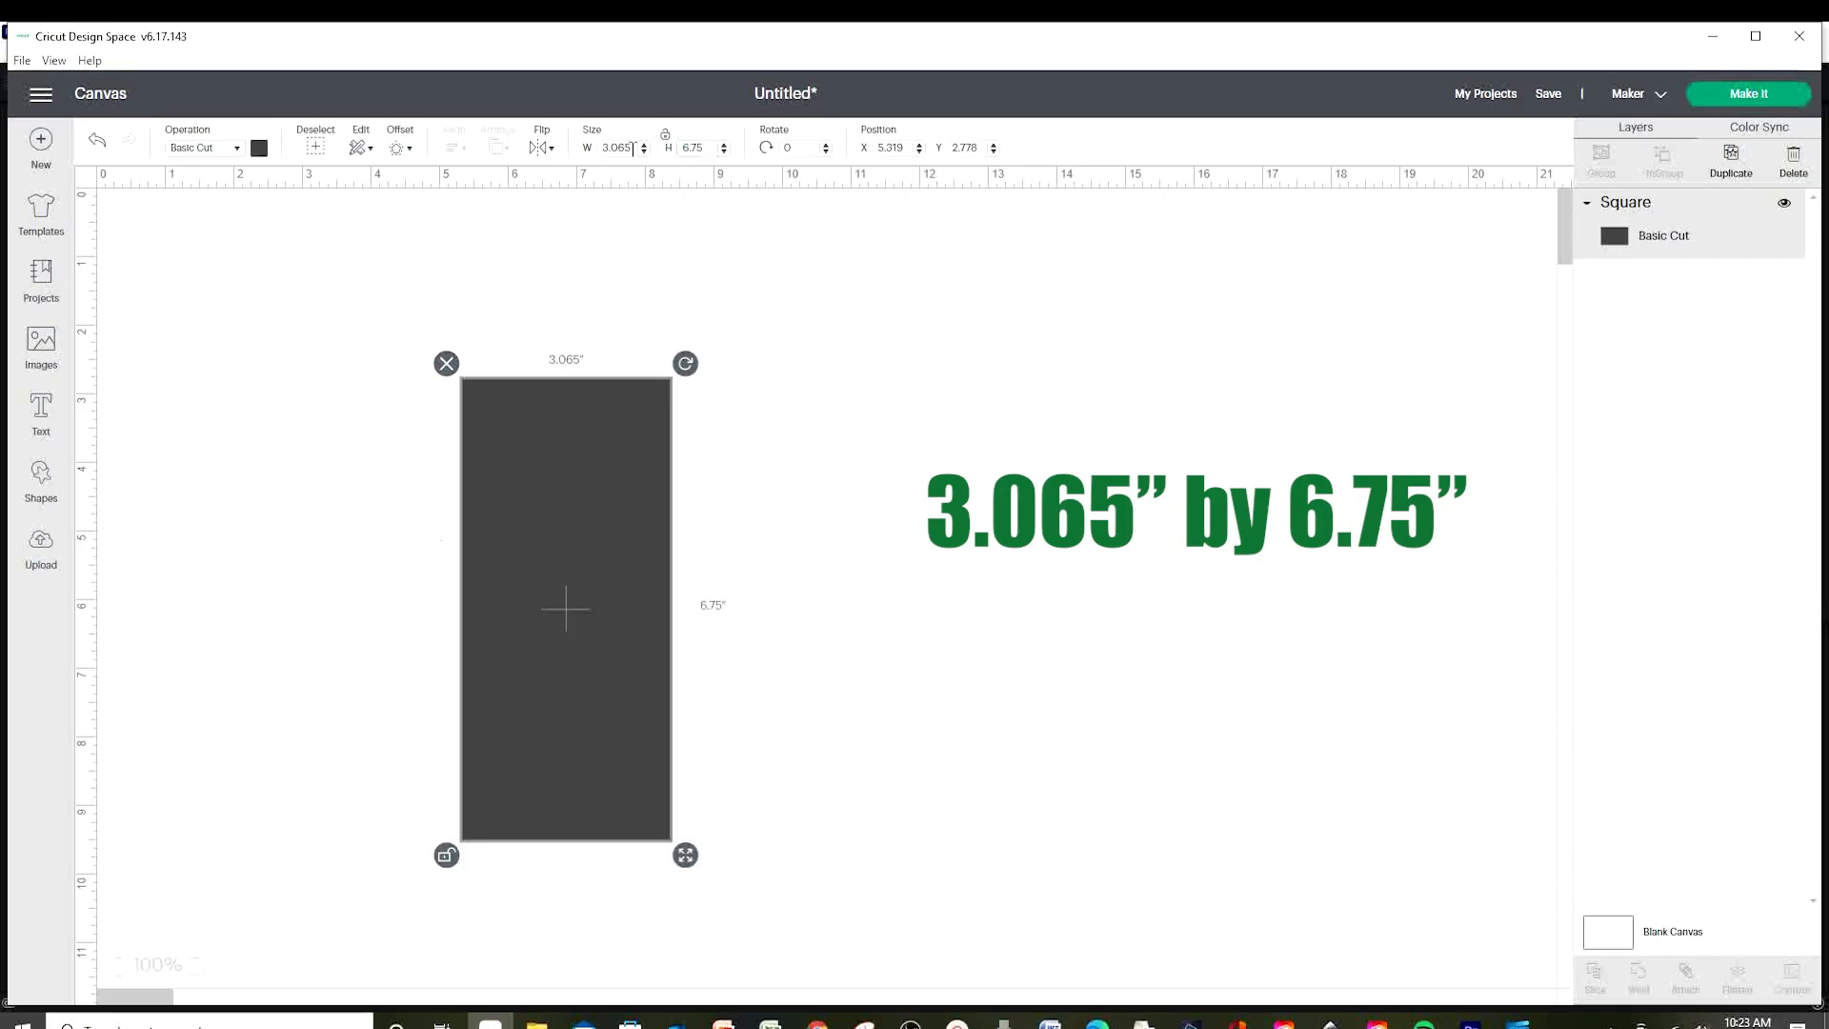
drag(625, 575, 626, 573)
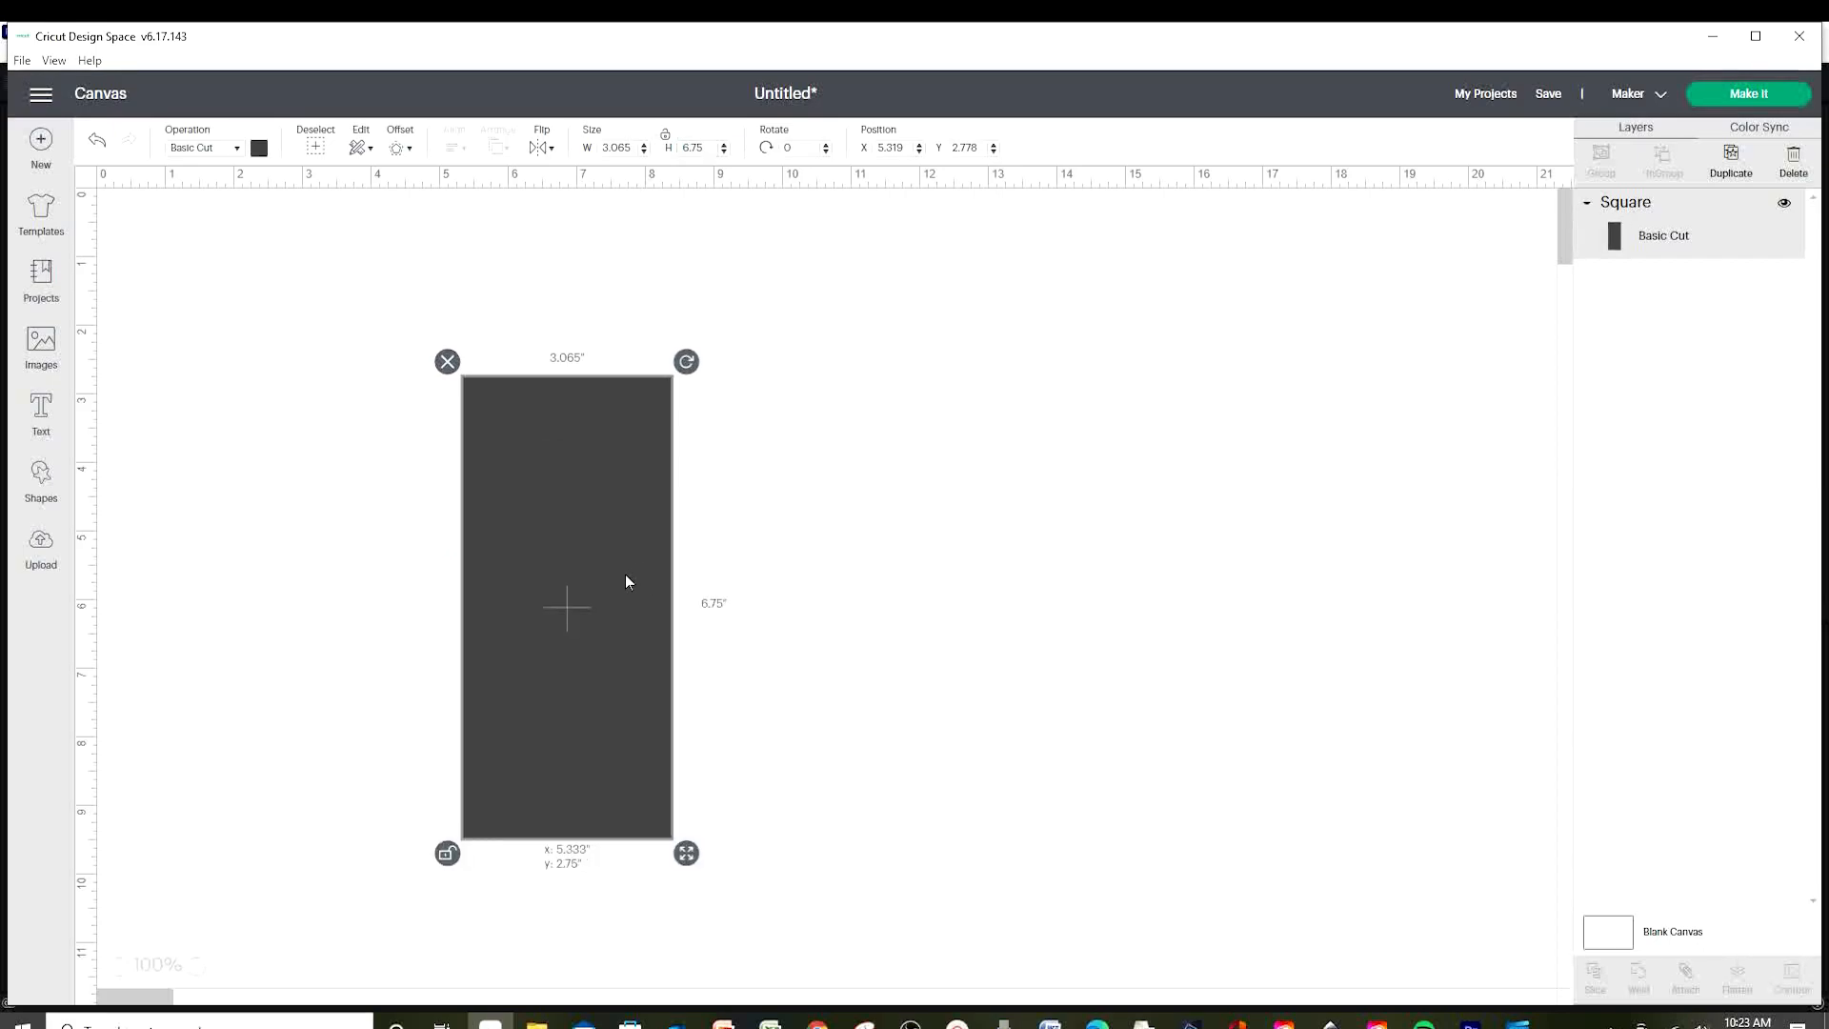
Change the rectangle's material colour to white and move it to about X 6.5, Y 2.167 inches.
click(257, 149)
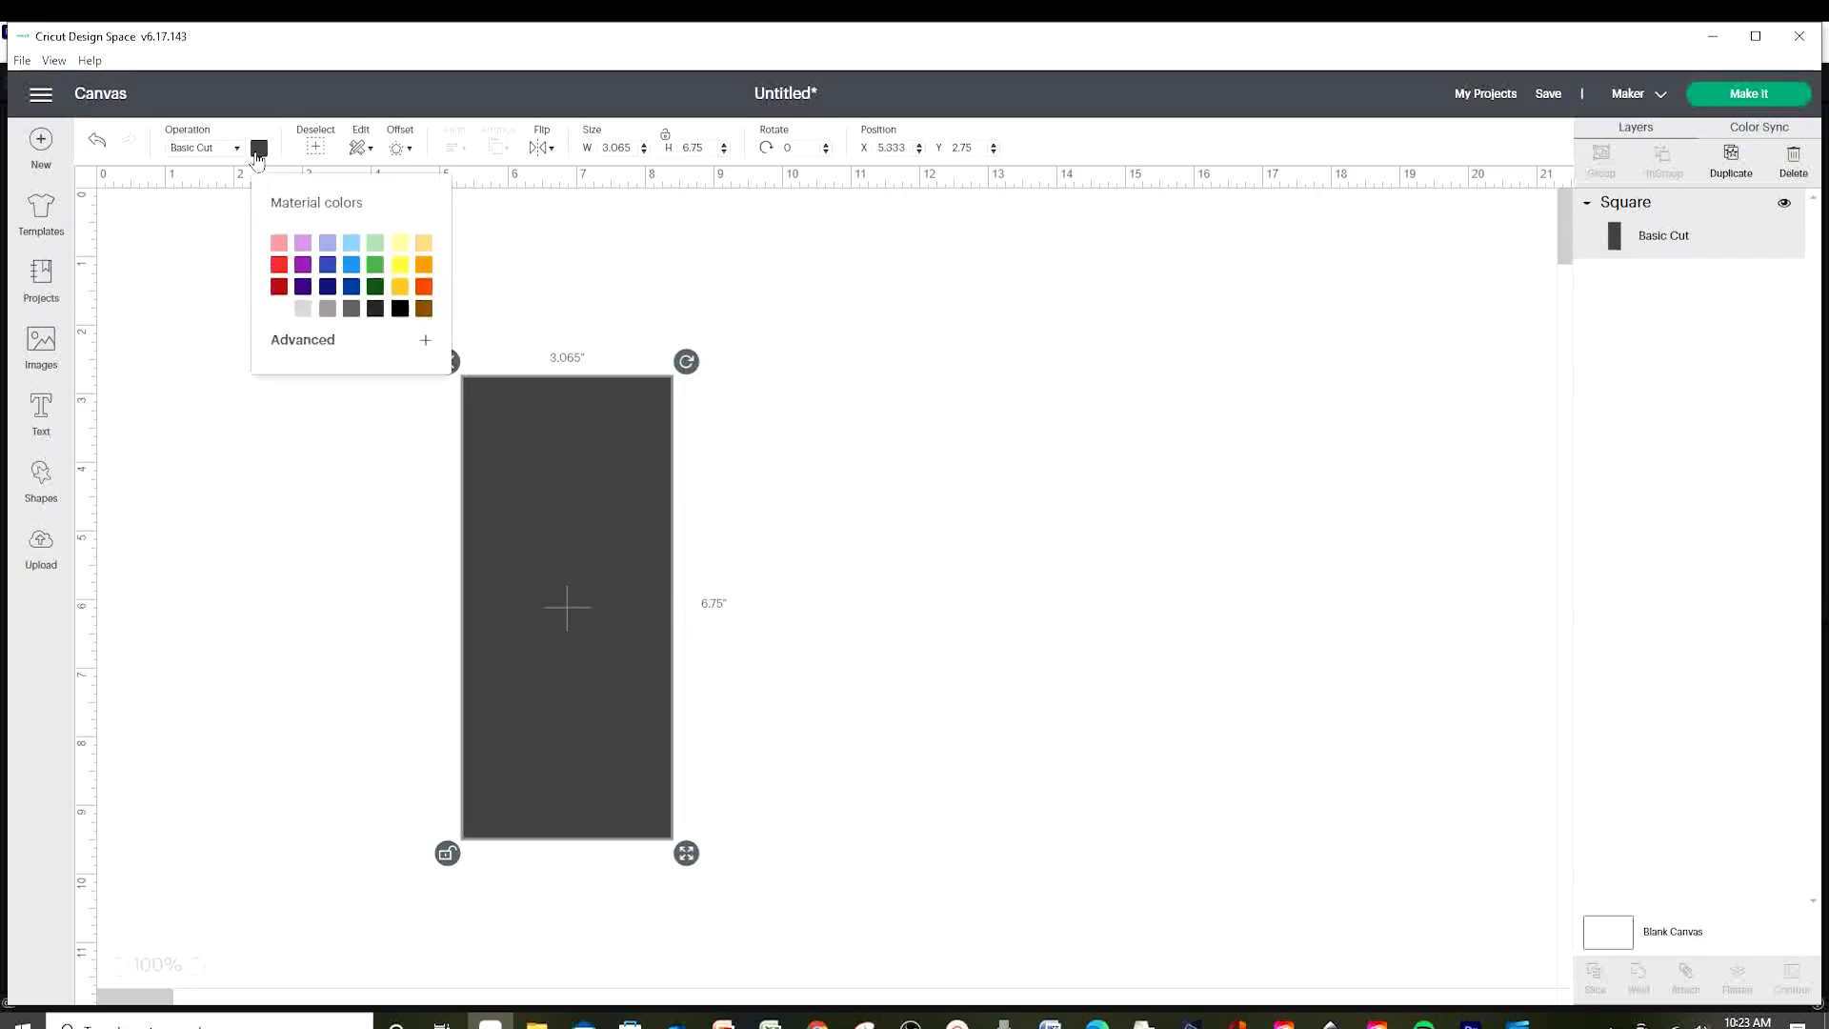
click(279, 311)
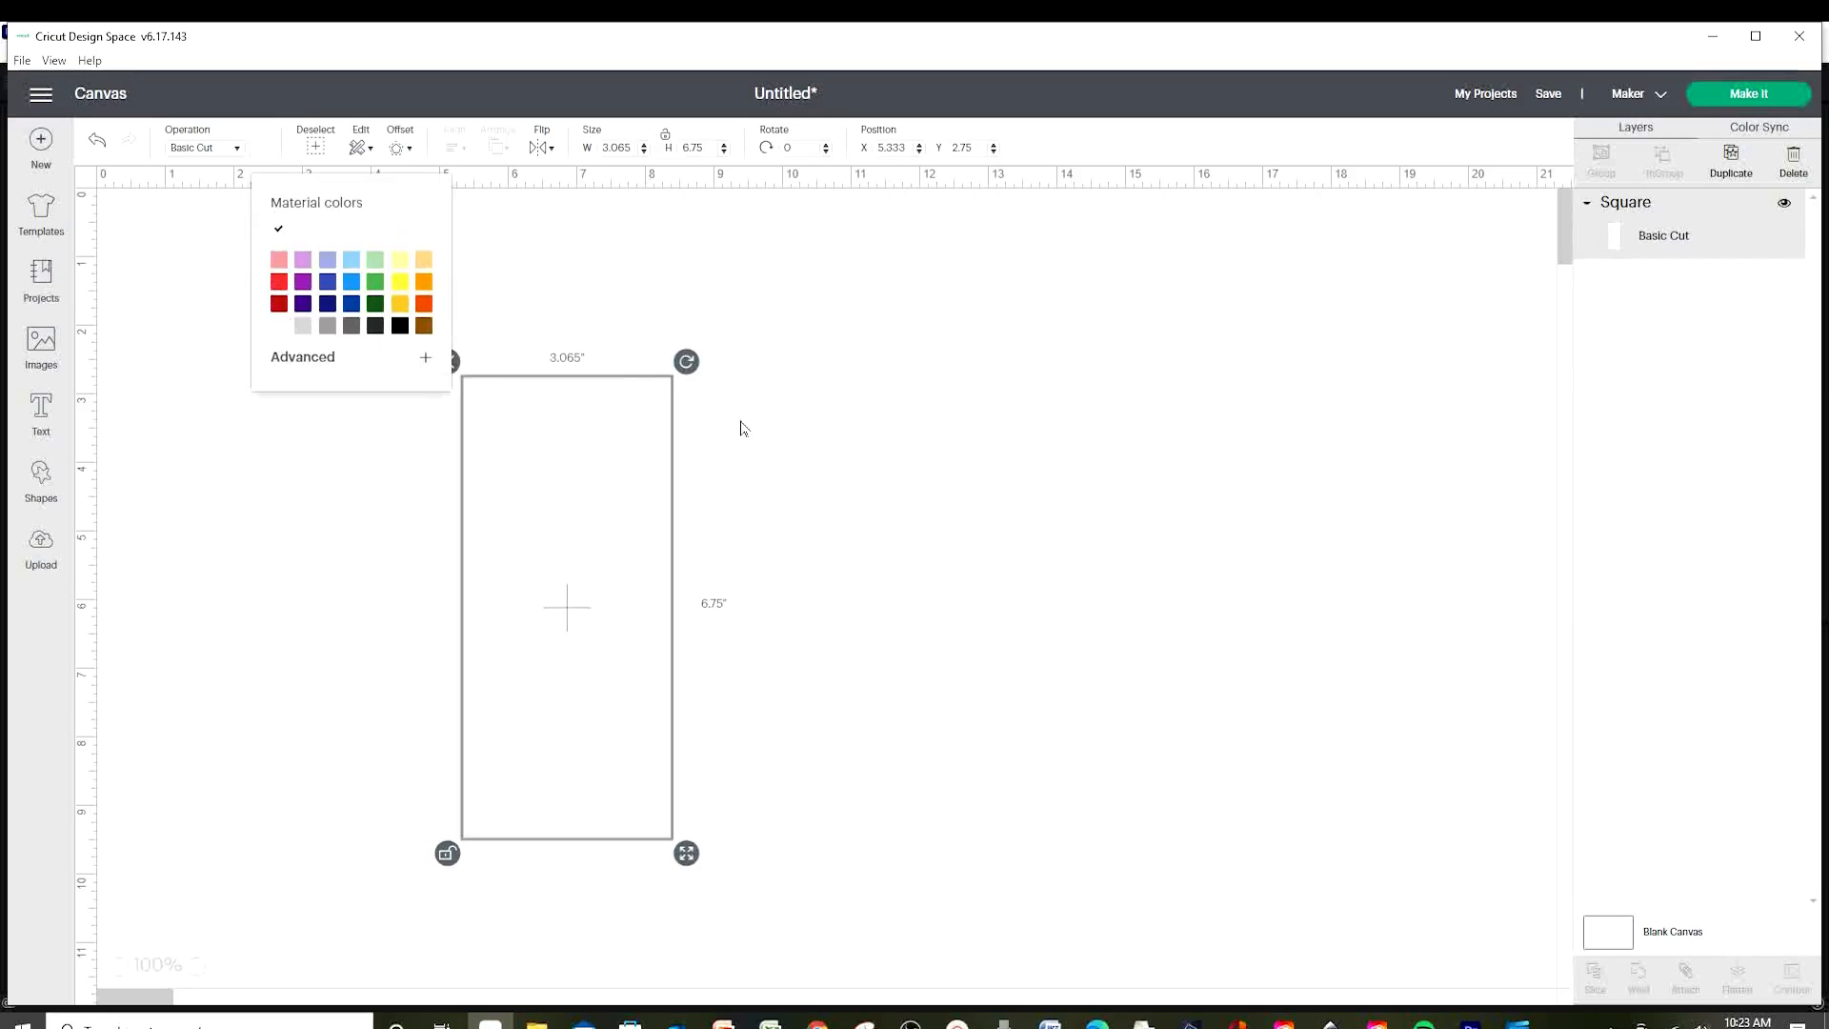
drag(561, 552, 642, 511)
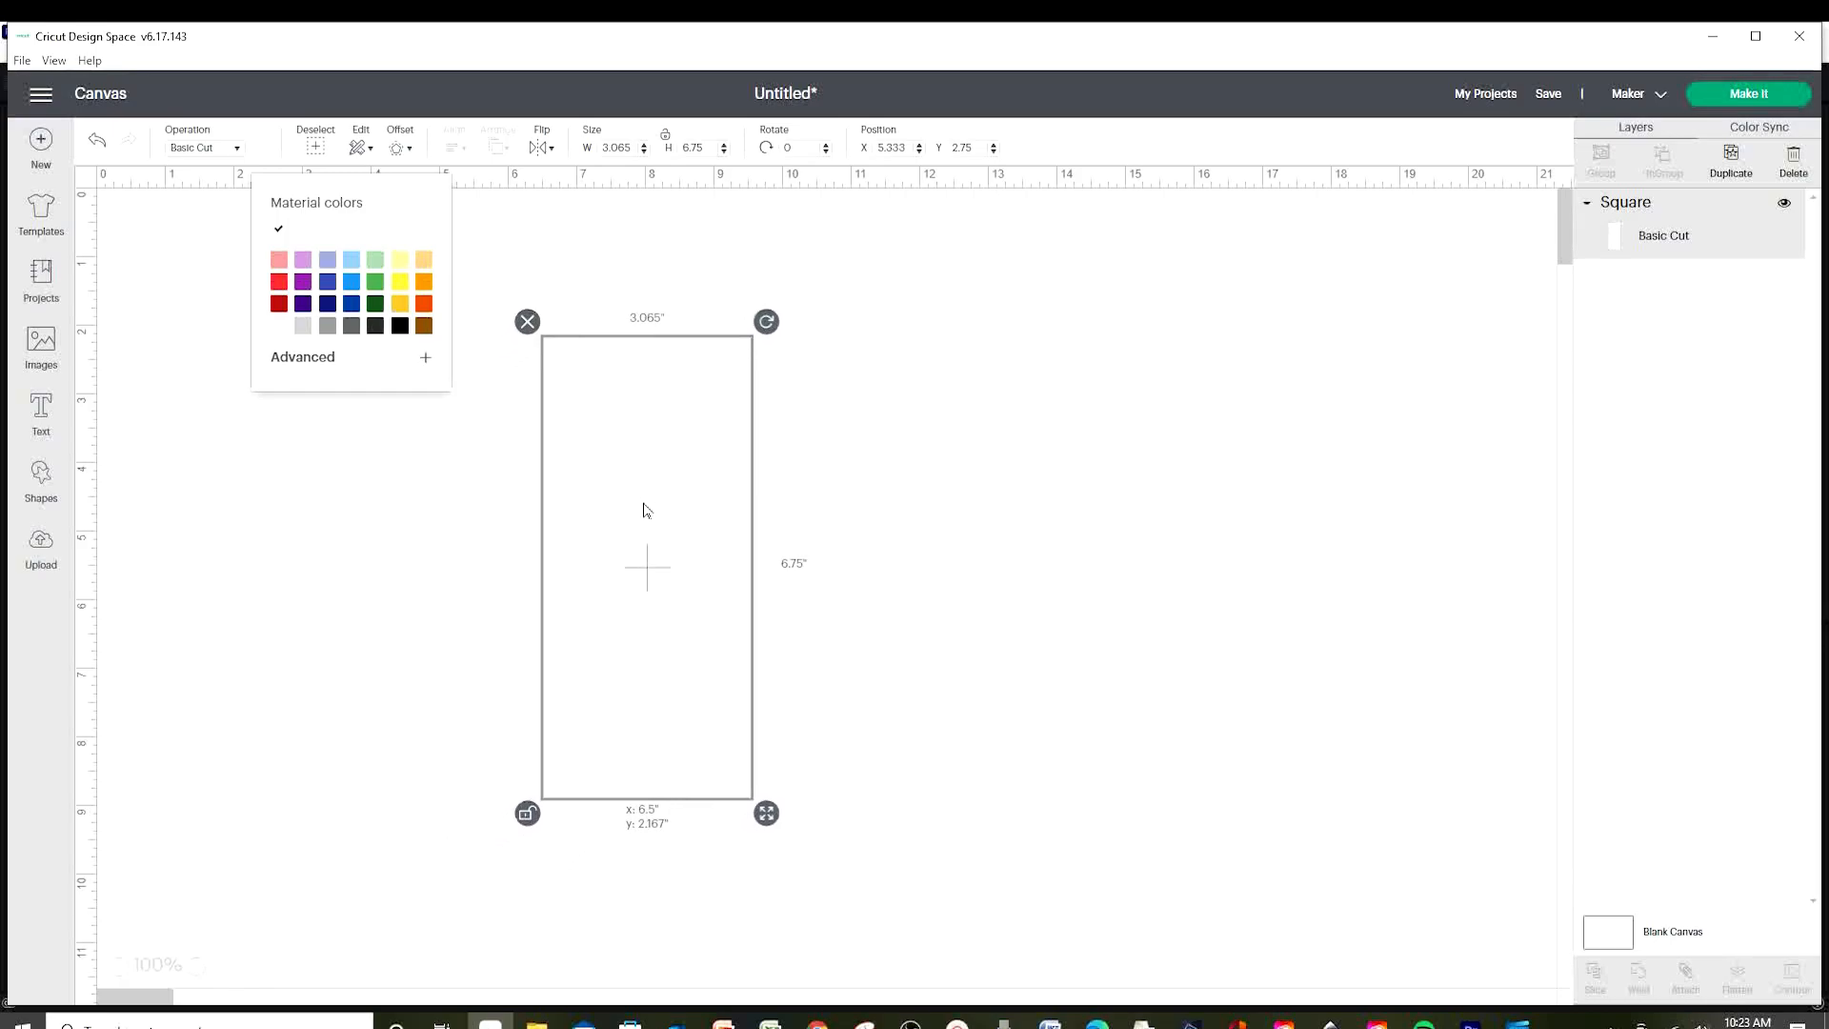
click(934, 534)
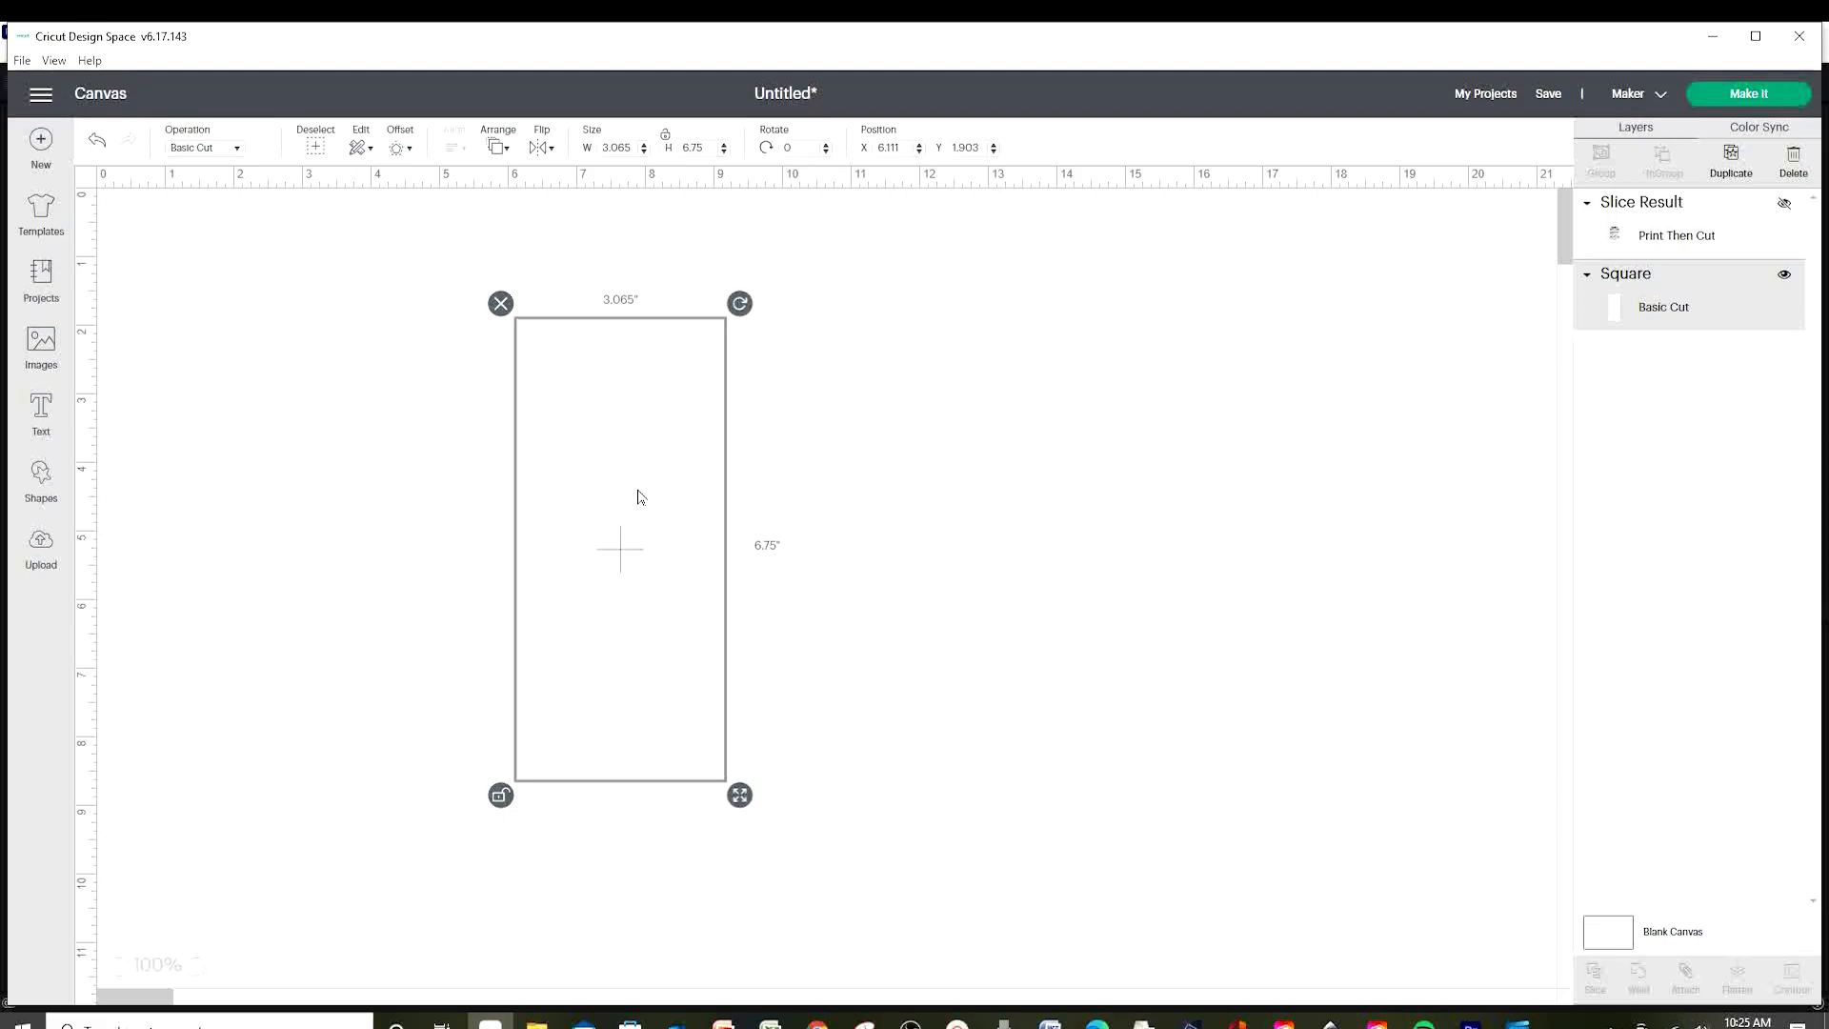
Show the hidden Slice Result design and place it beside the rectangle as a reference, at about X 12, Y 1.1 inches.
click(1784, 203)
mouse_move(1096, 483)
mouse_down()
mouse_move(1037, 481)
mouse_move(1059, 480)
mouse_up()
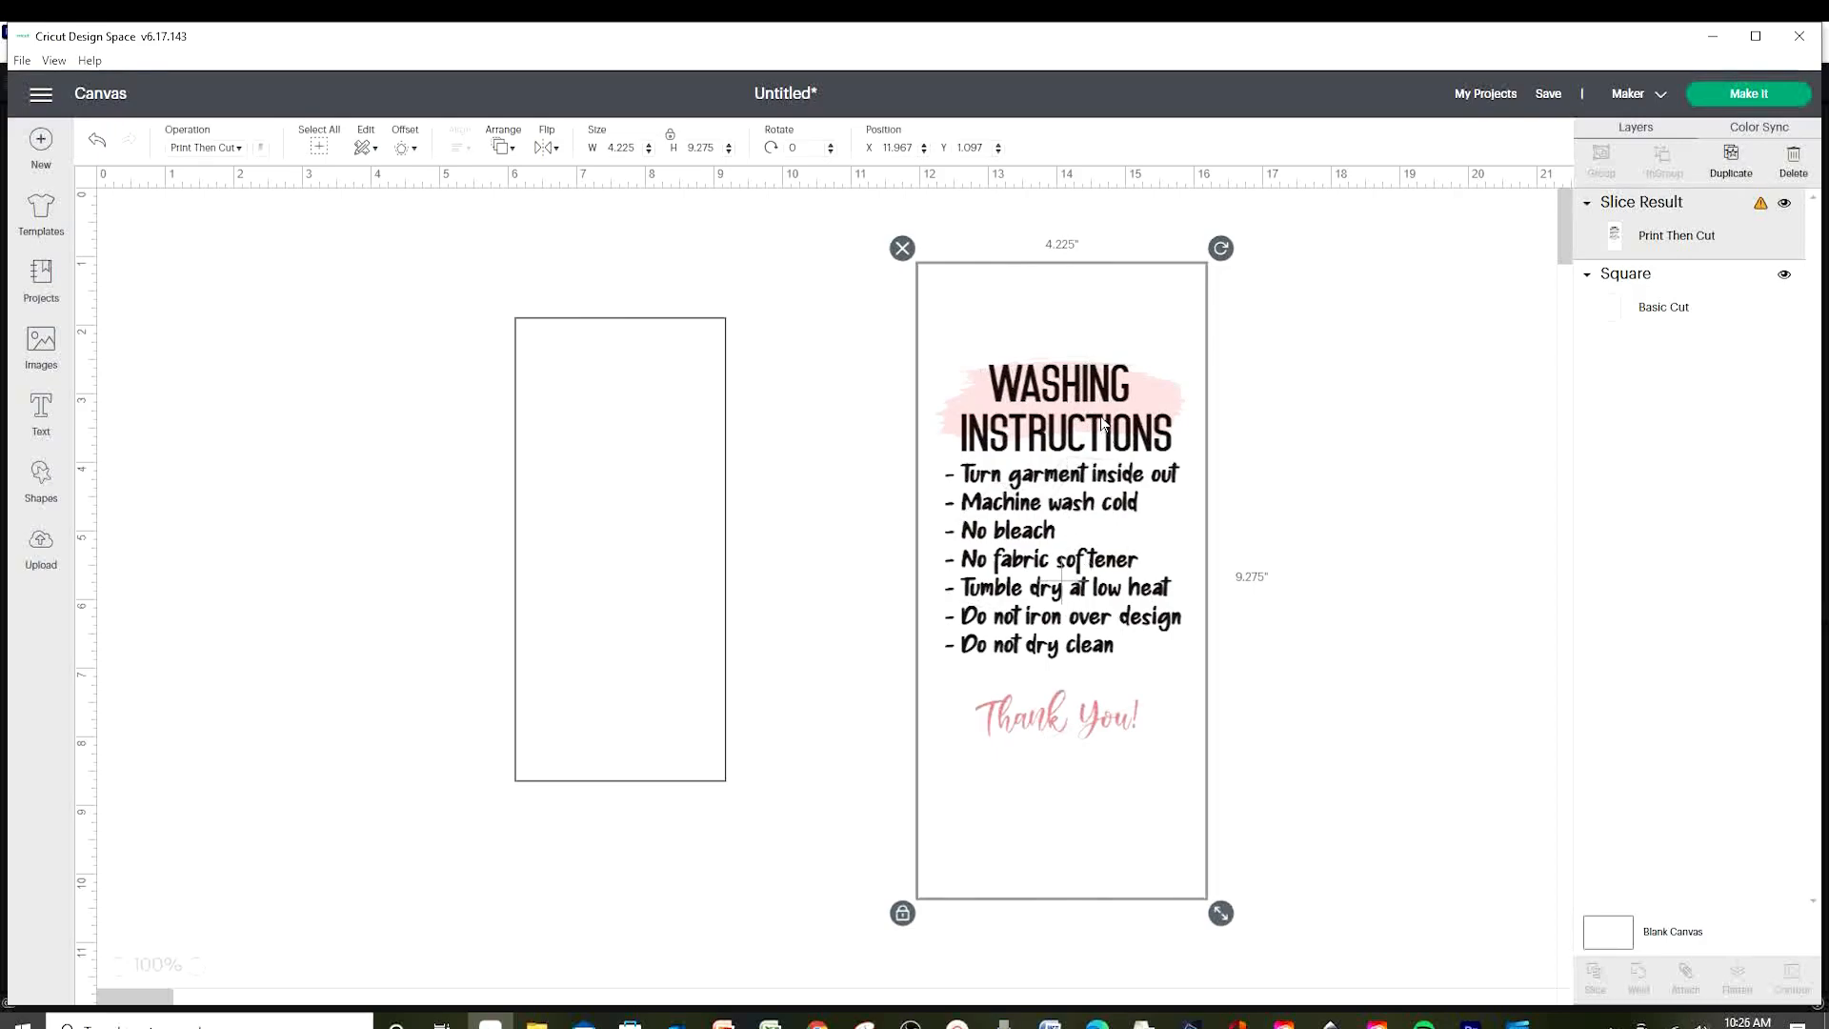
click(614, 488)
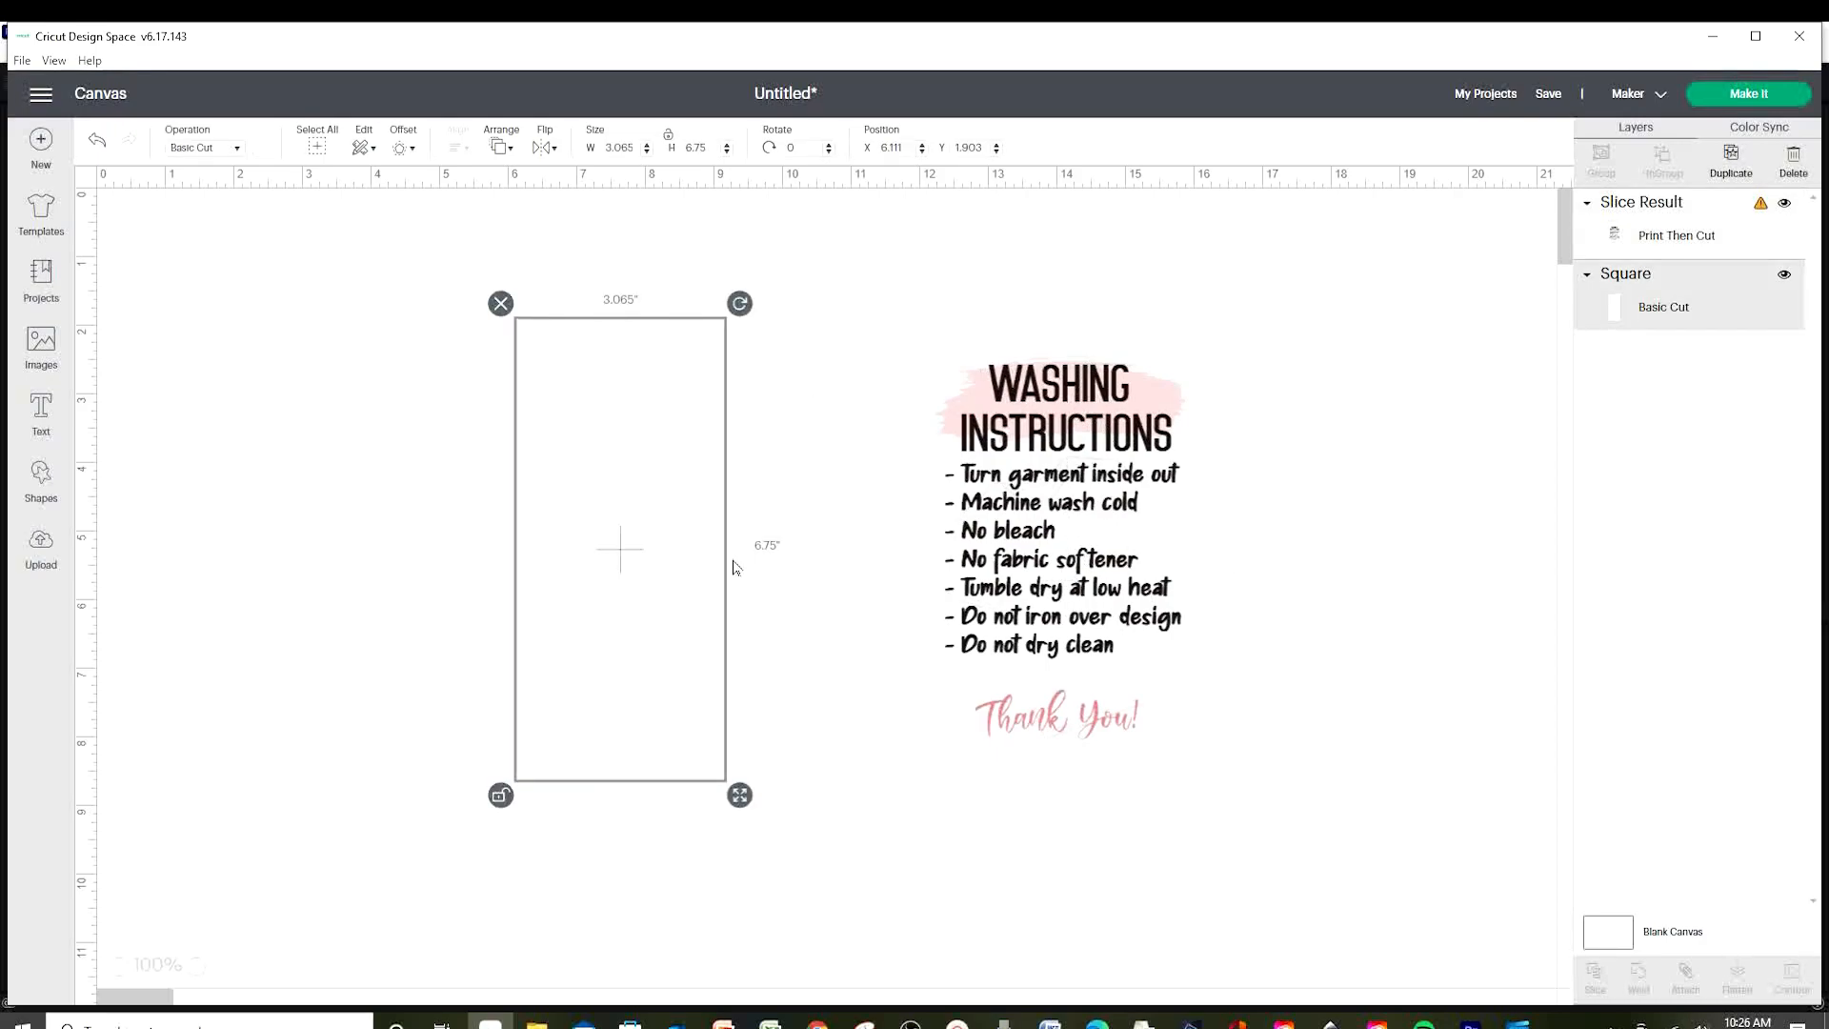
click(806, 568)
Add a two-line text heading reading WASHING INSTRUCTIONS, with one word on each line.
click(40, 419)
text(Wa)
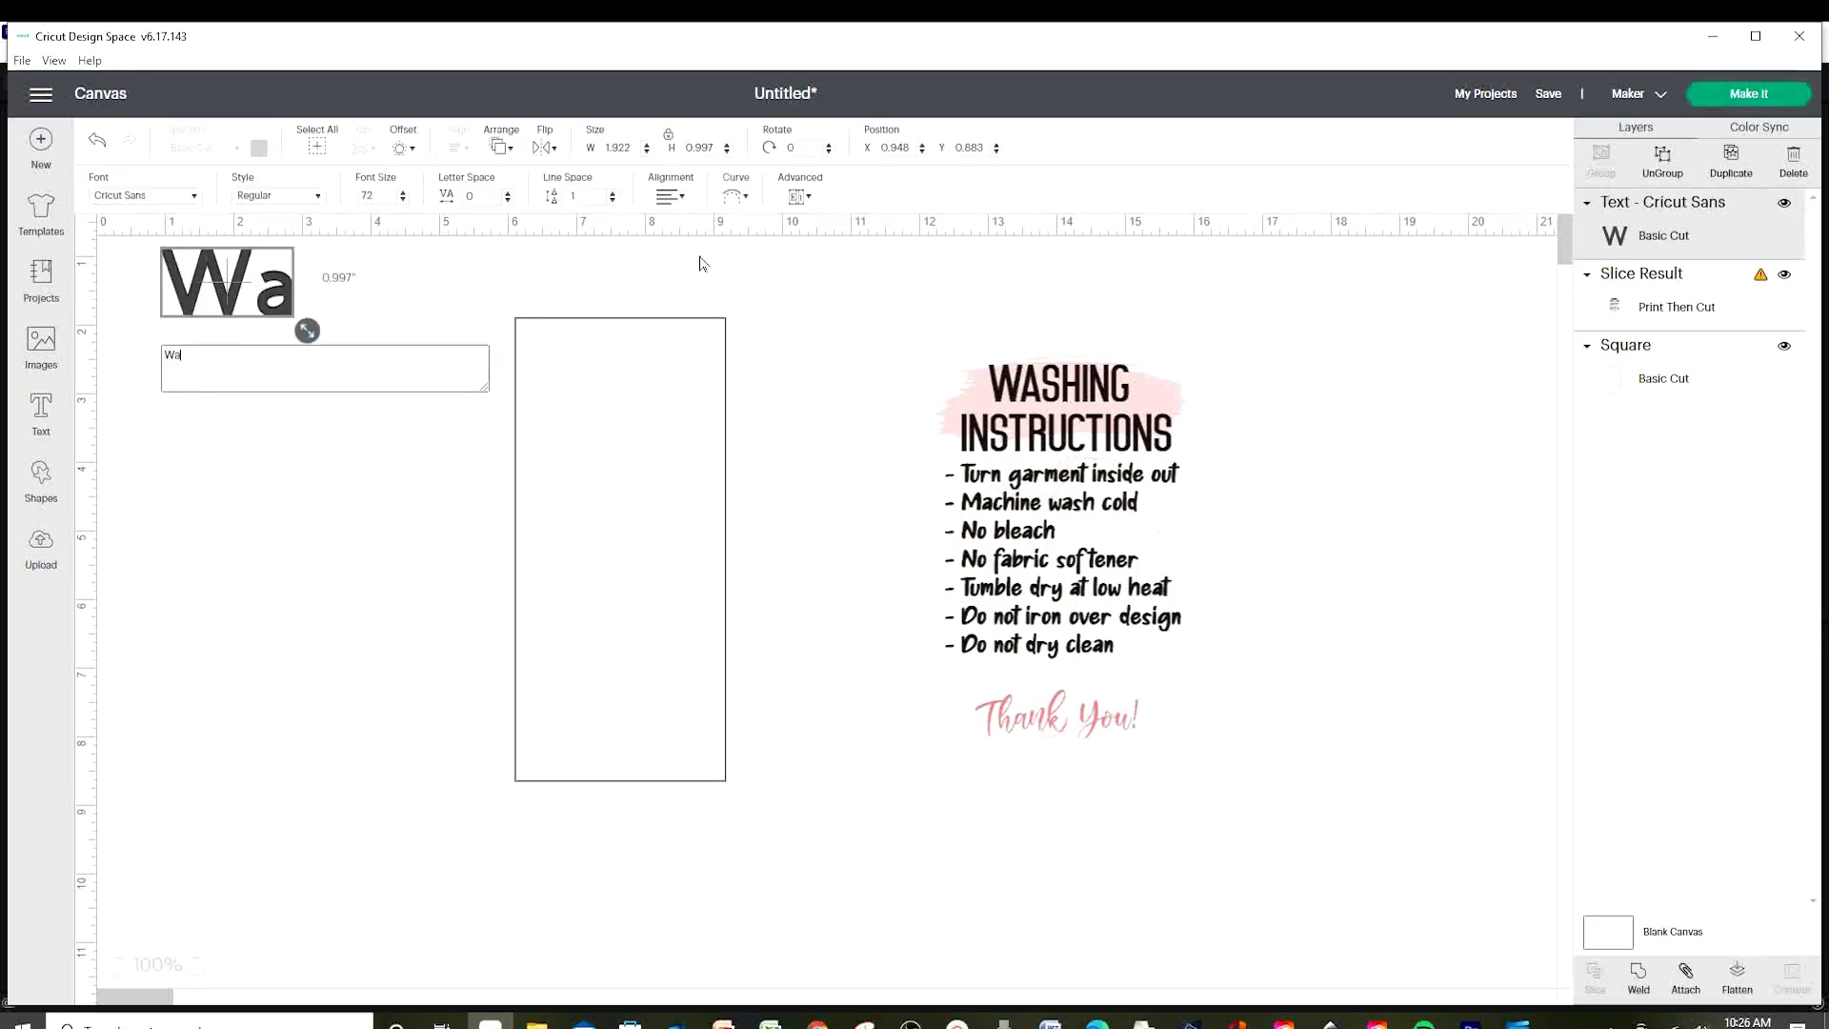
key(BackSpace)
text(ASHING)
key(Return)
text(INSTRUCTIONS)
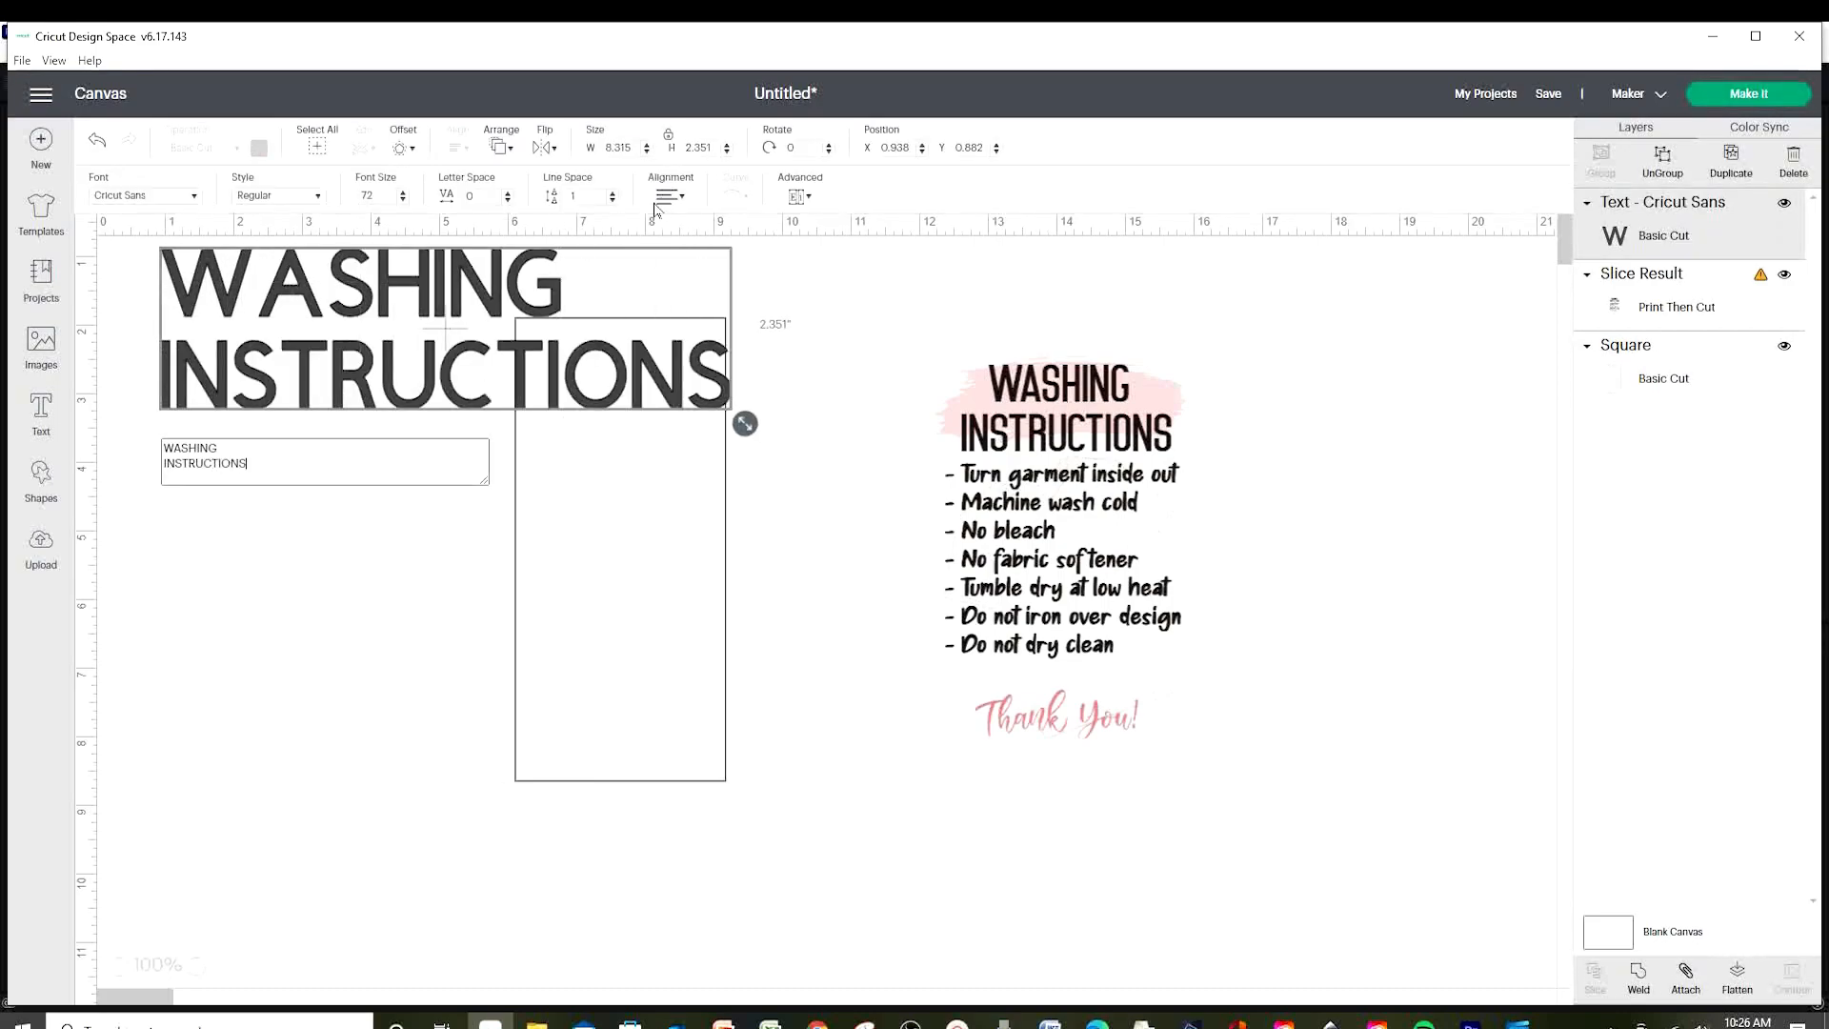
Centre-align the heading's lines and move the heading over the upper part of the rectangle.
click(663, 198)
click(673, 259)
drag(538, 289, 654, 407)
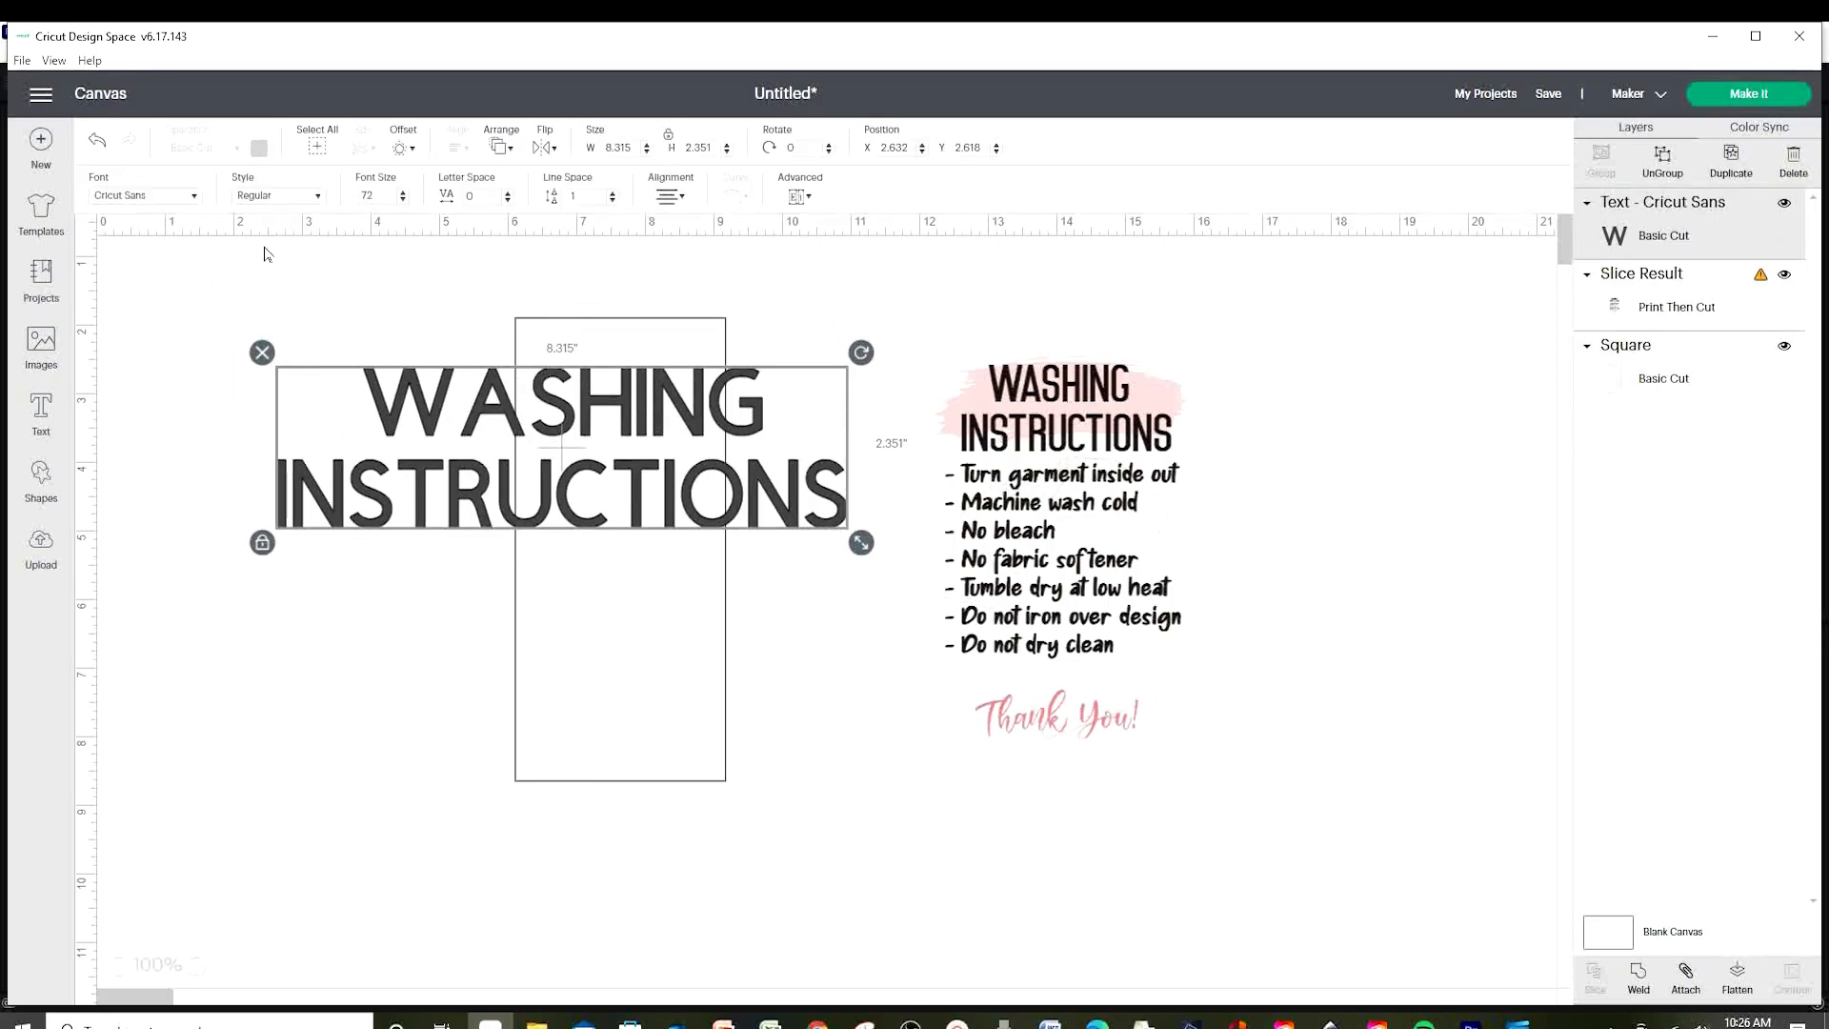
Set the heading's font to Madeva and scale it to about 2.1 inches wide inside the rectangle.
click(169, 198)
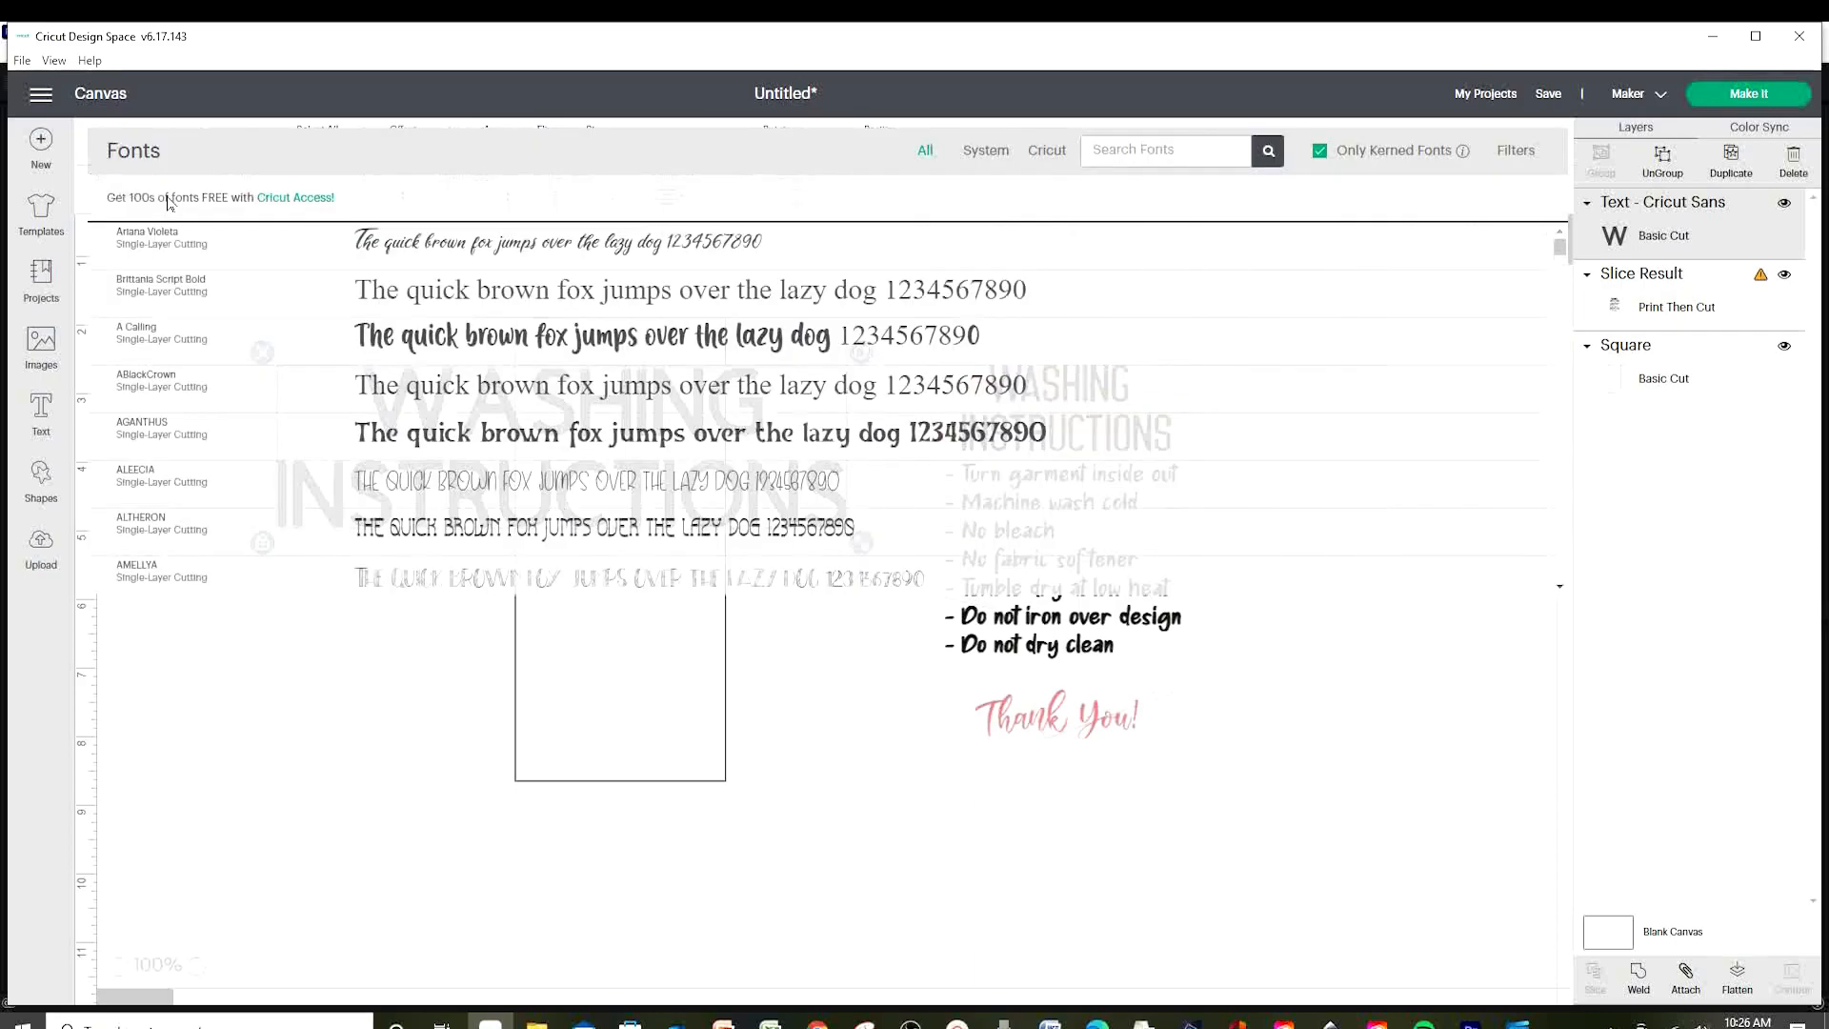
click(1134, 156)
text(M)
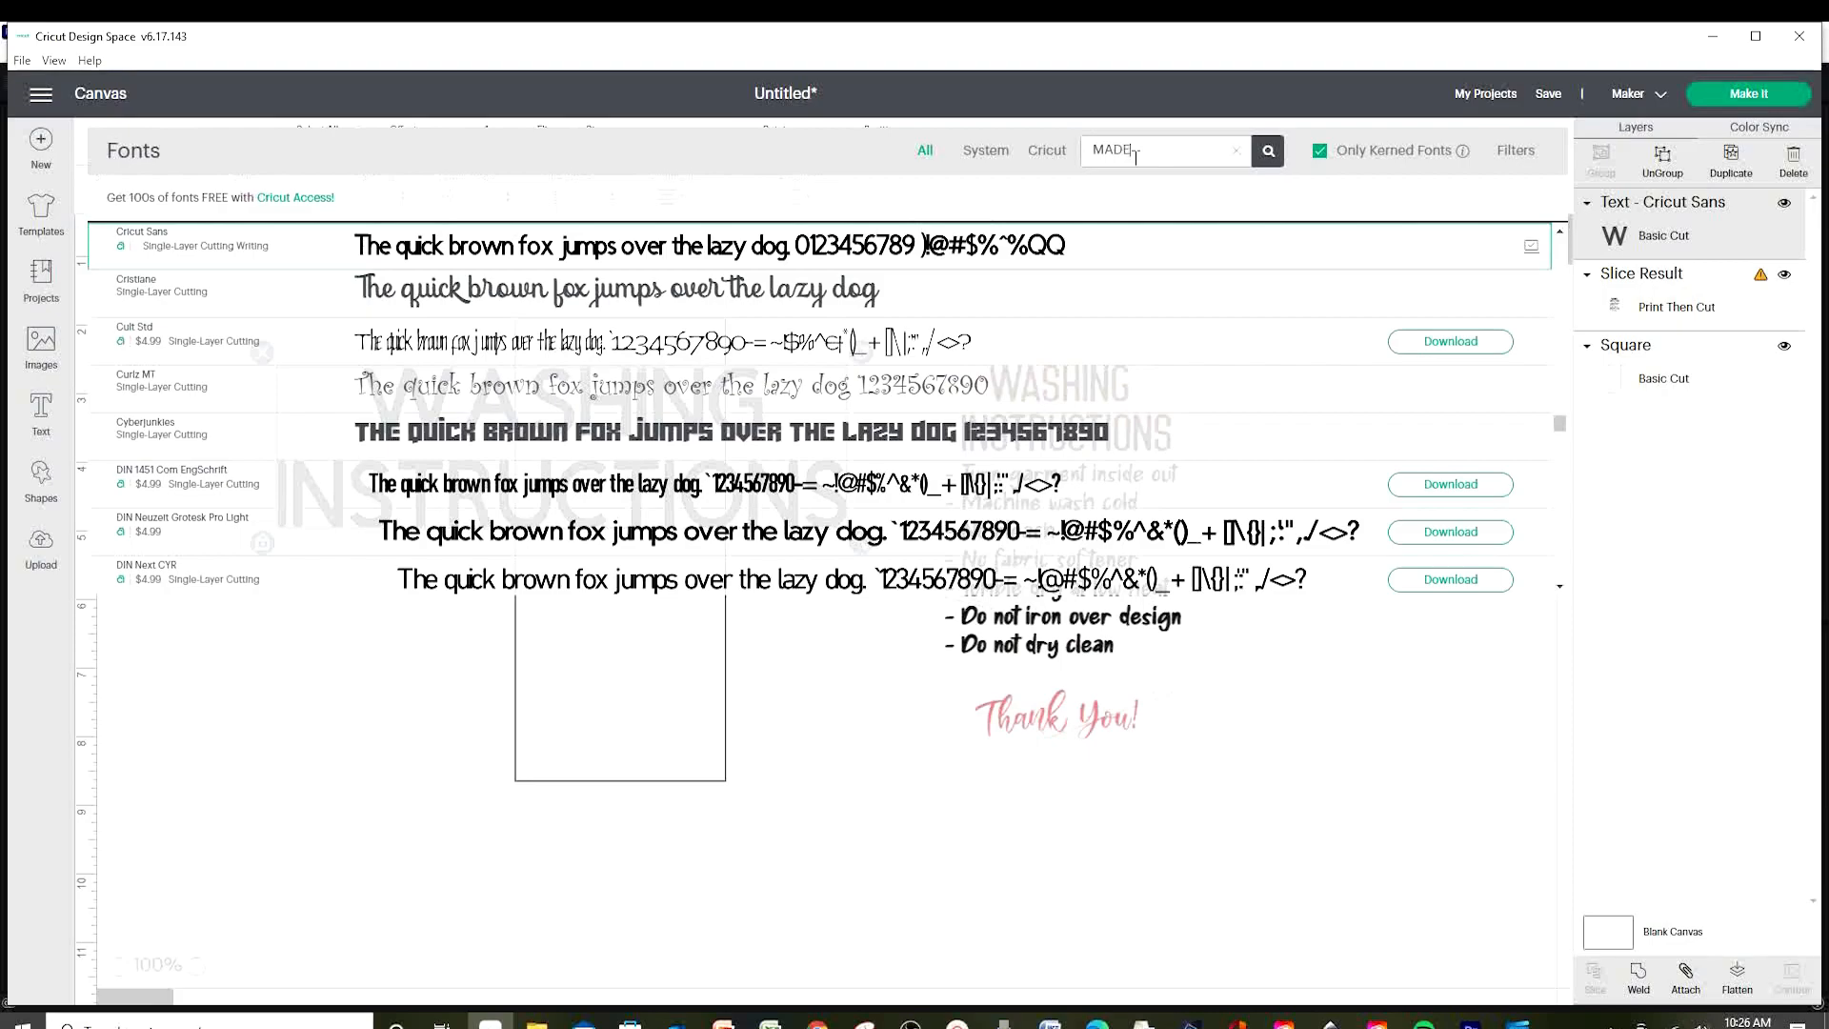
text(ADE)
click(769, 258)
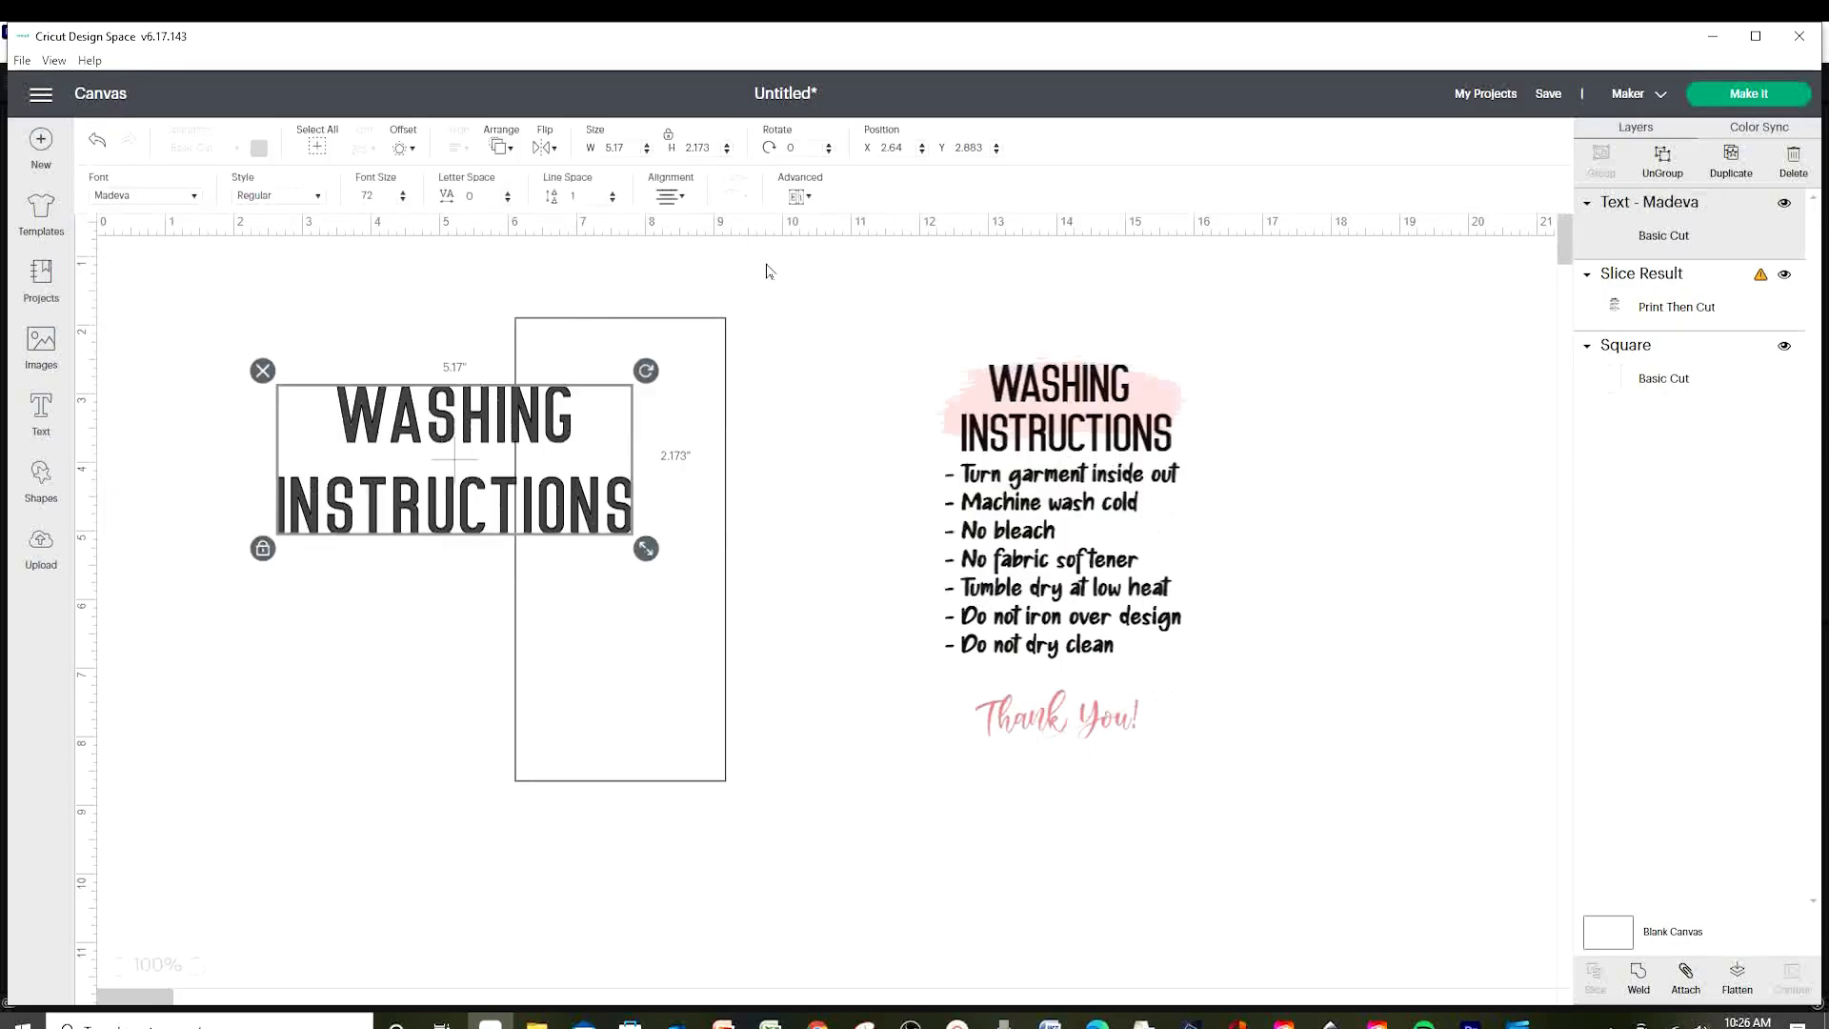
drag(646, 549, 639, 432)
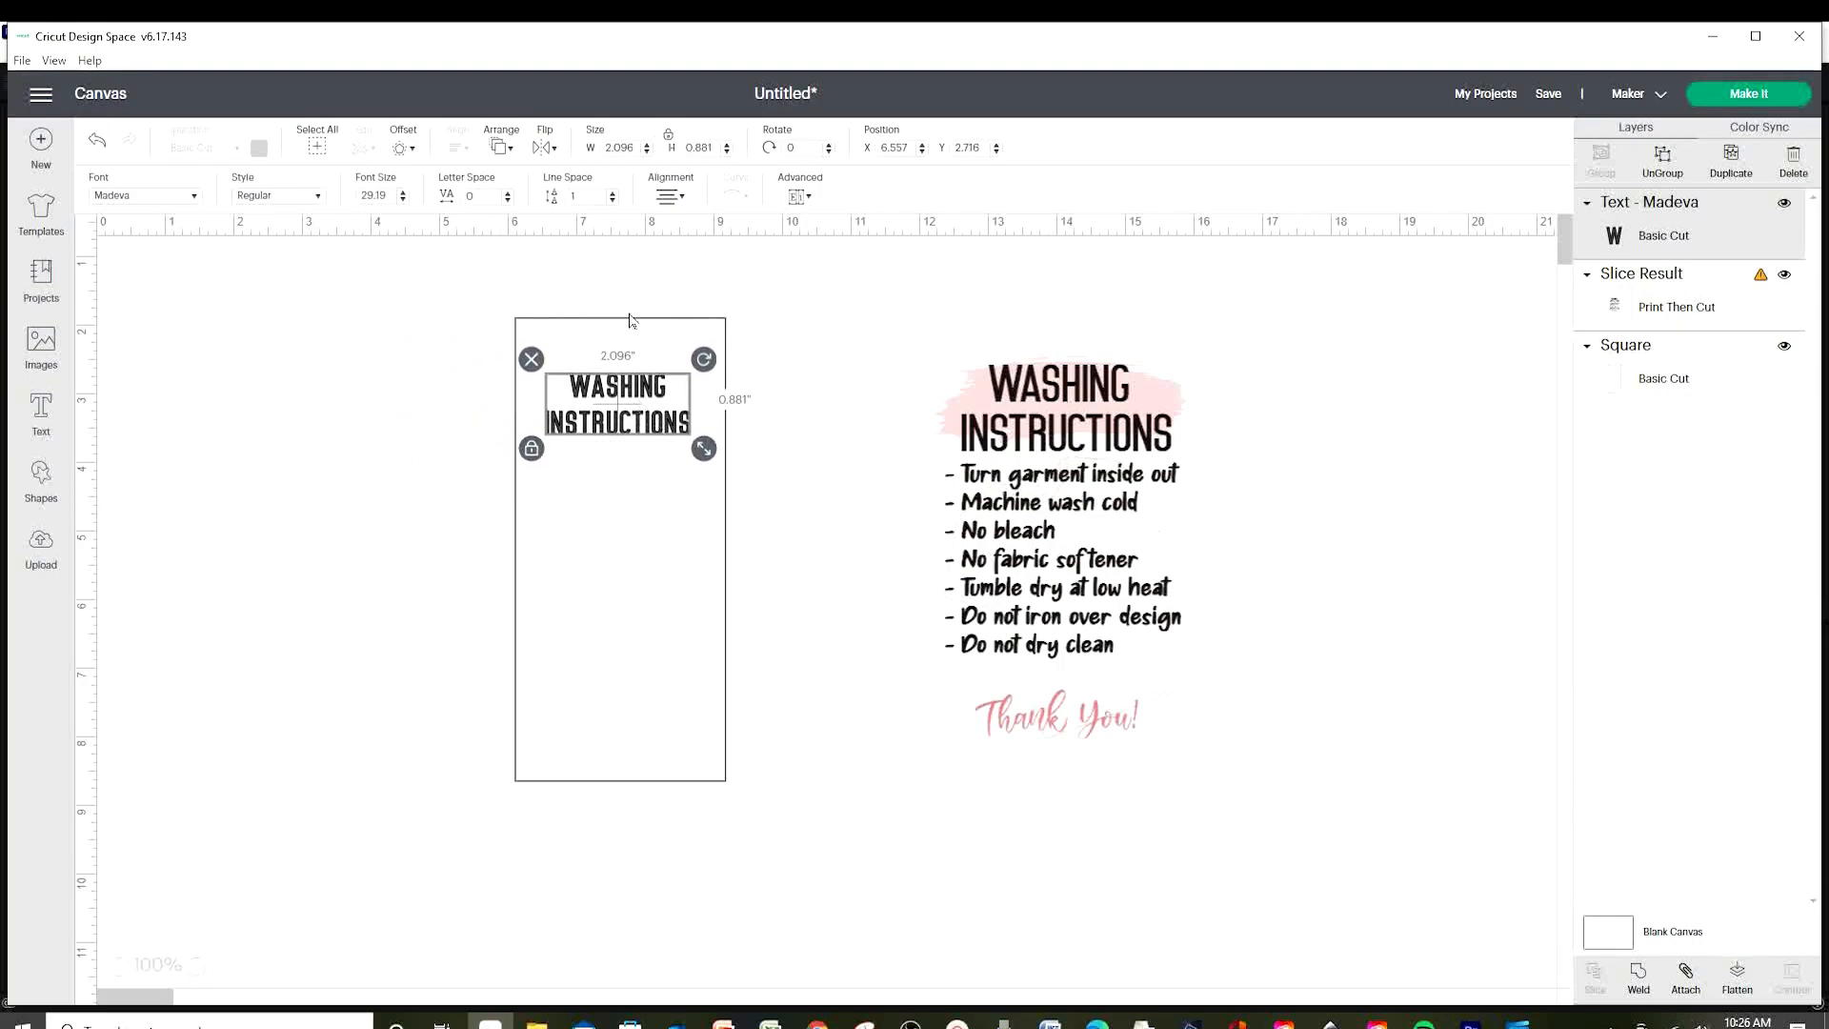
Reduce the heading's line spacing to -1.7 and nudge the heading up towards the rectangle's upper edge.
click(613, 202)
click(613, 202)
click(613, 202)
click(612, 202)
click(613, 202)
click(613, 202)
click(612, 202)
click(613, 202)
click(612, 202)
click(613, 202)
click(613, 202)
click(613, 202)
click(613, 202)
click(613, 202)
click(612, 202)
click(612, 202)
click(613, 202)
click(612, 202)
click(612, 202)
click(613, 202)
click(613, 202)
click(788, 408)
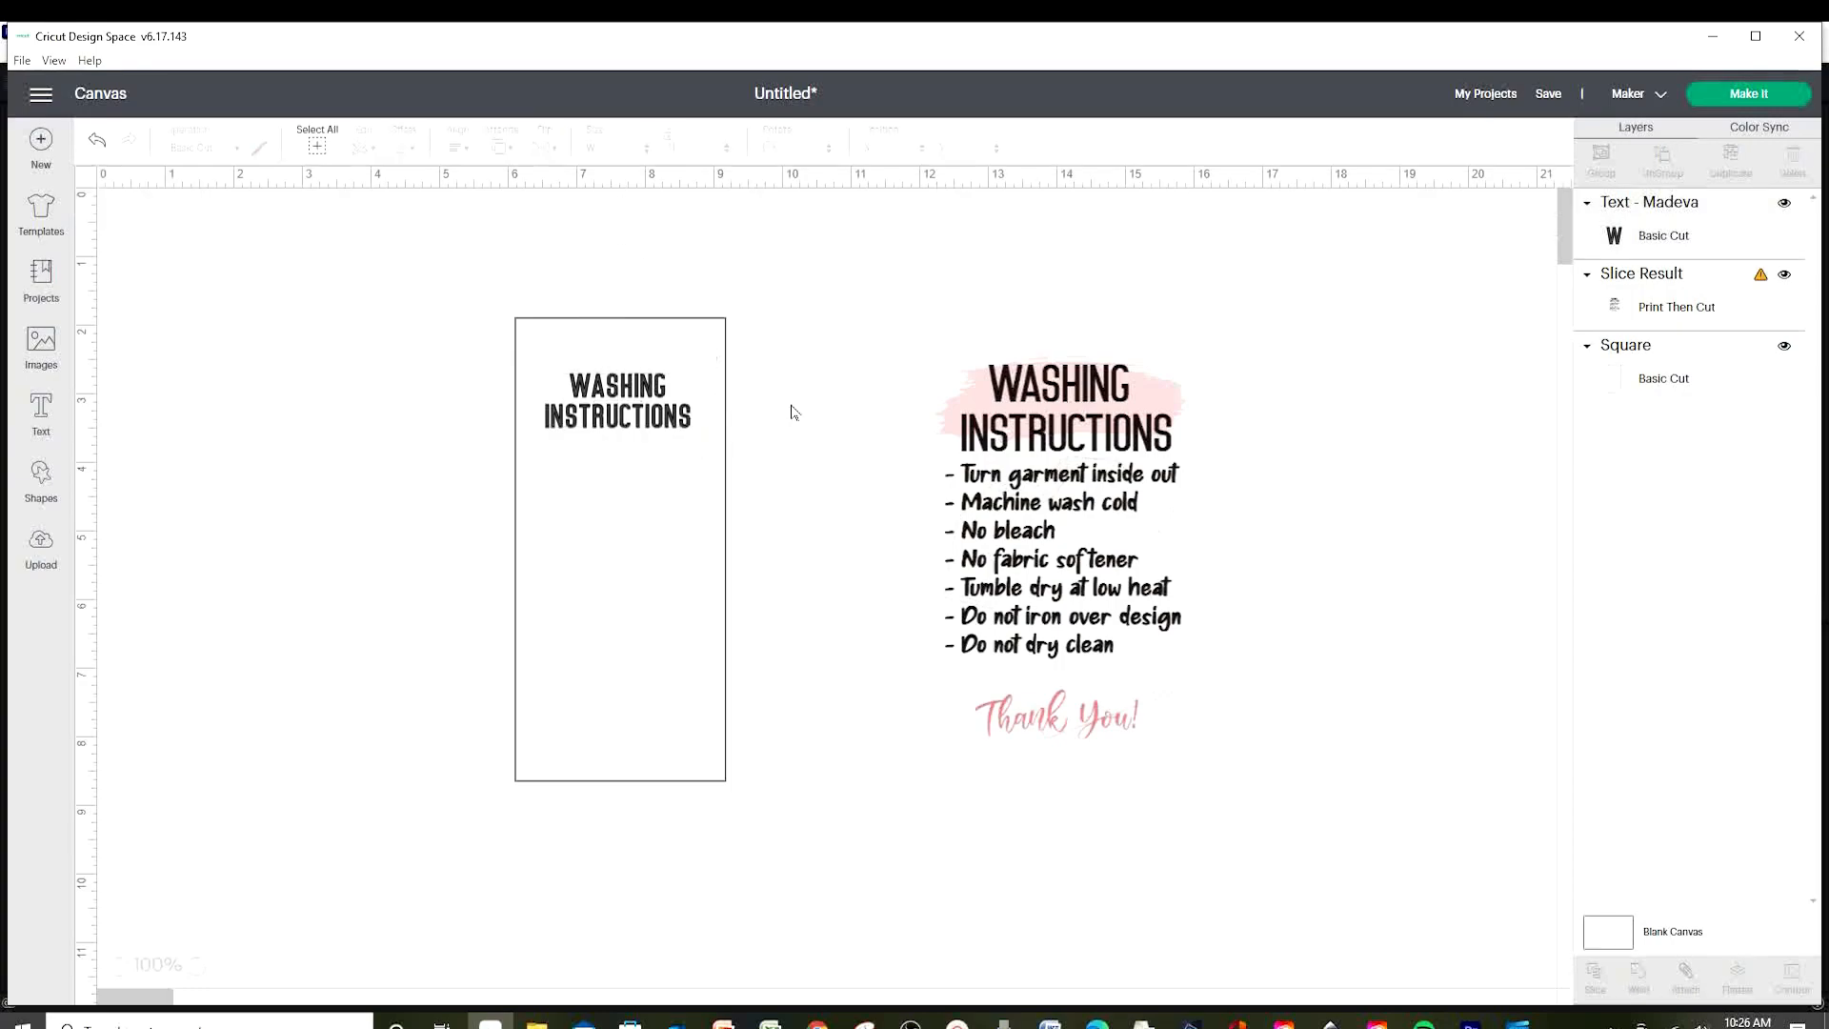
drag(626, 425, 627, 413)
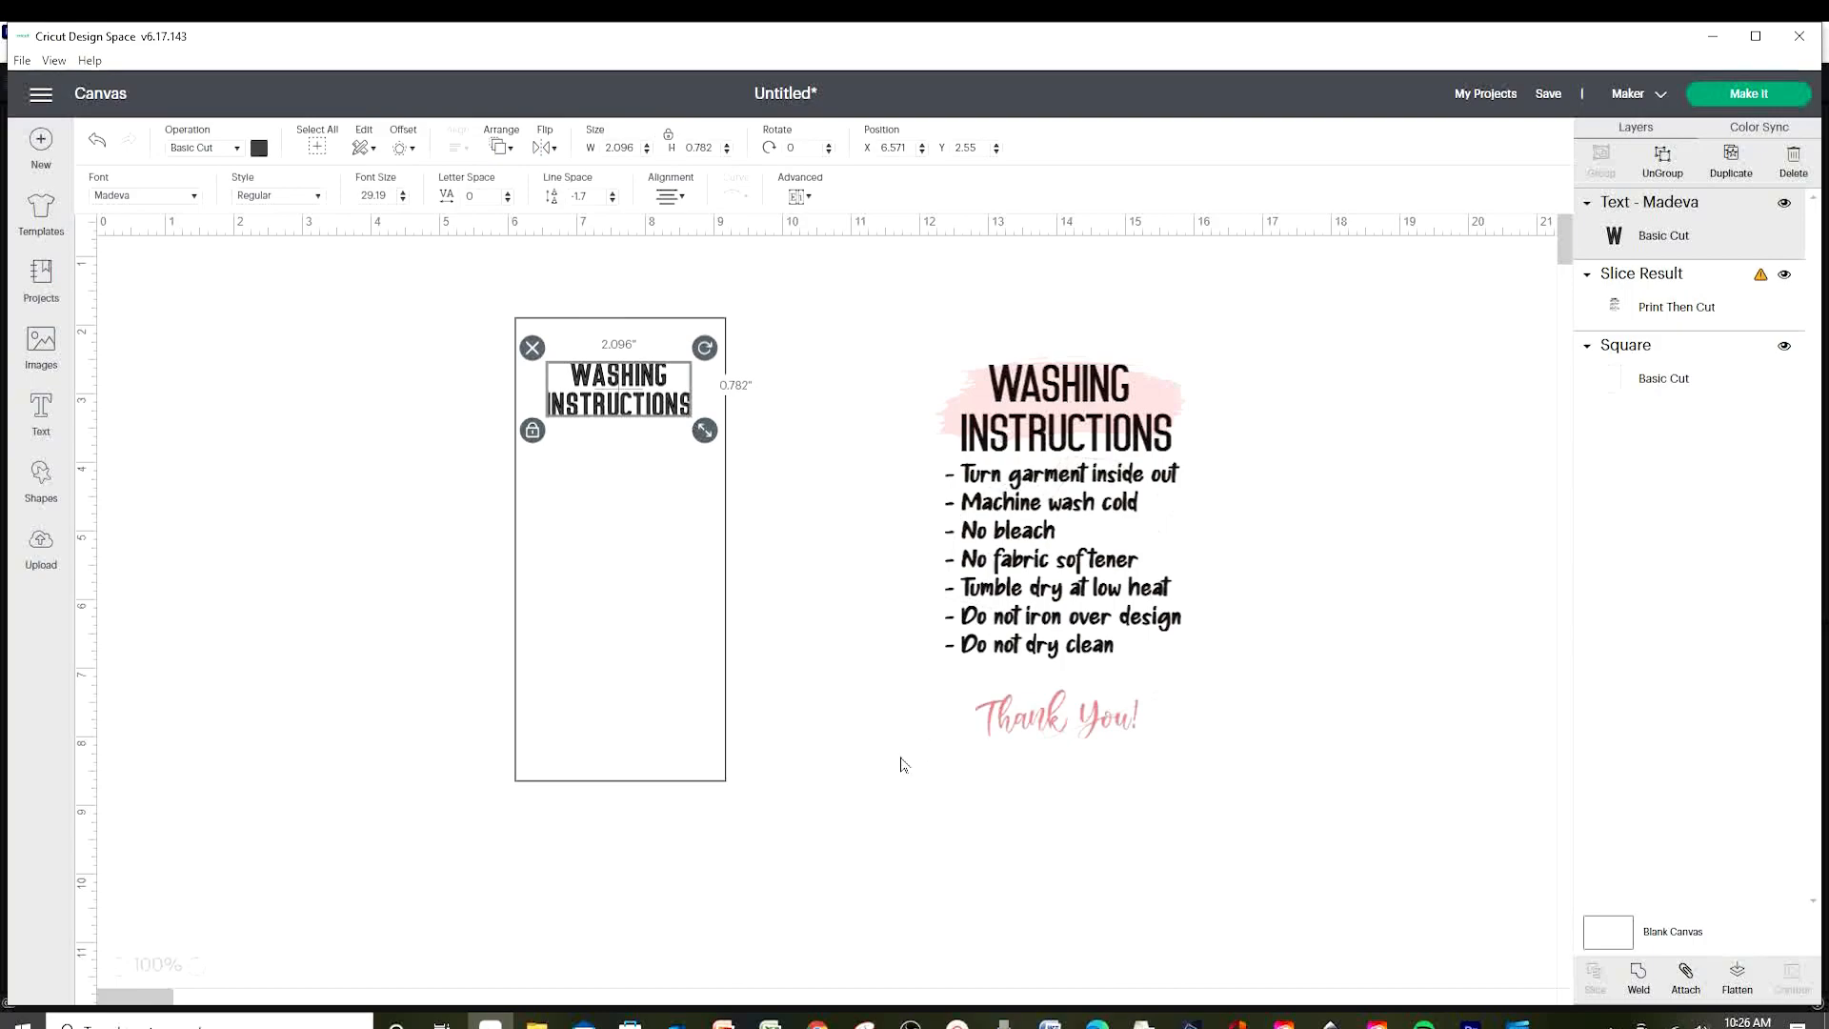
click(820, 400)
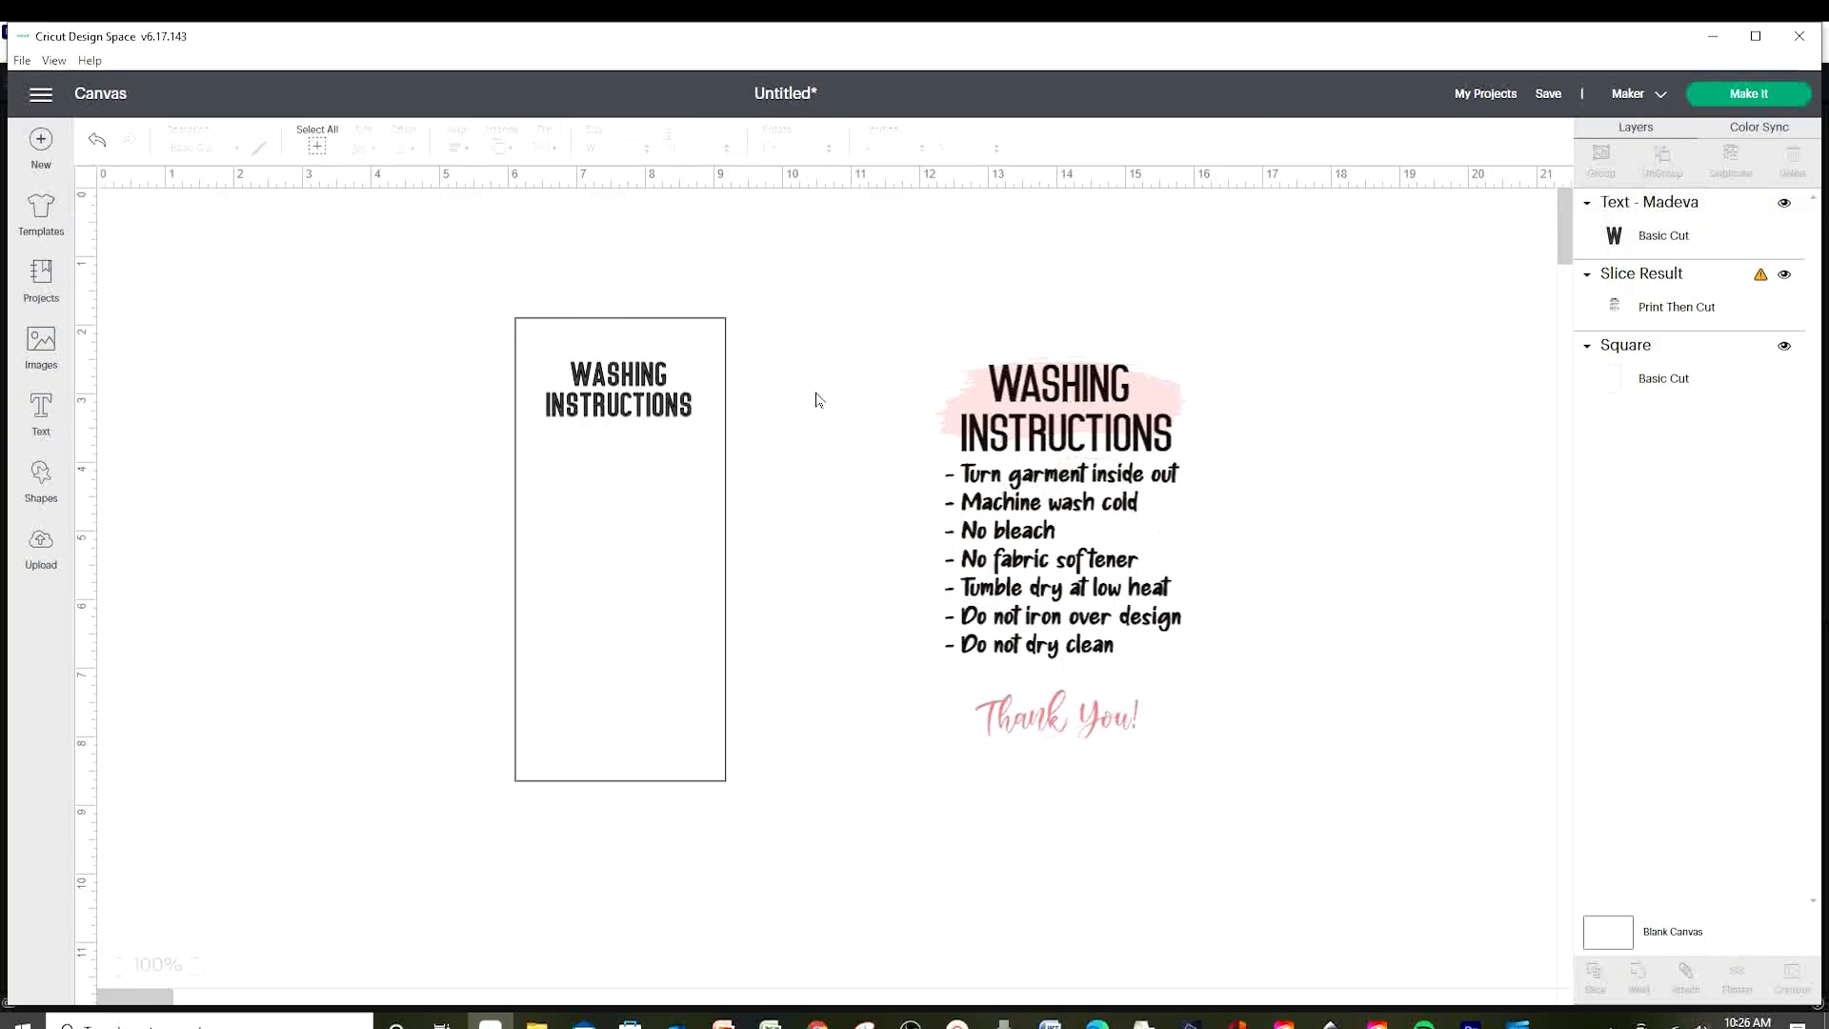
Start a new text object in the Afika font.
click(41, 419)
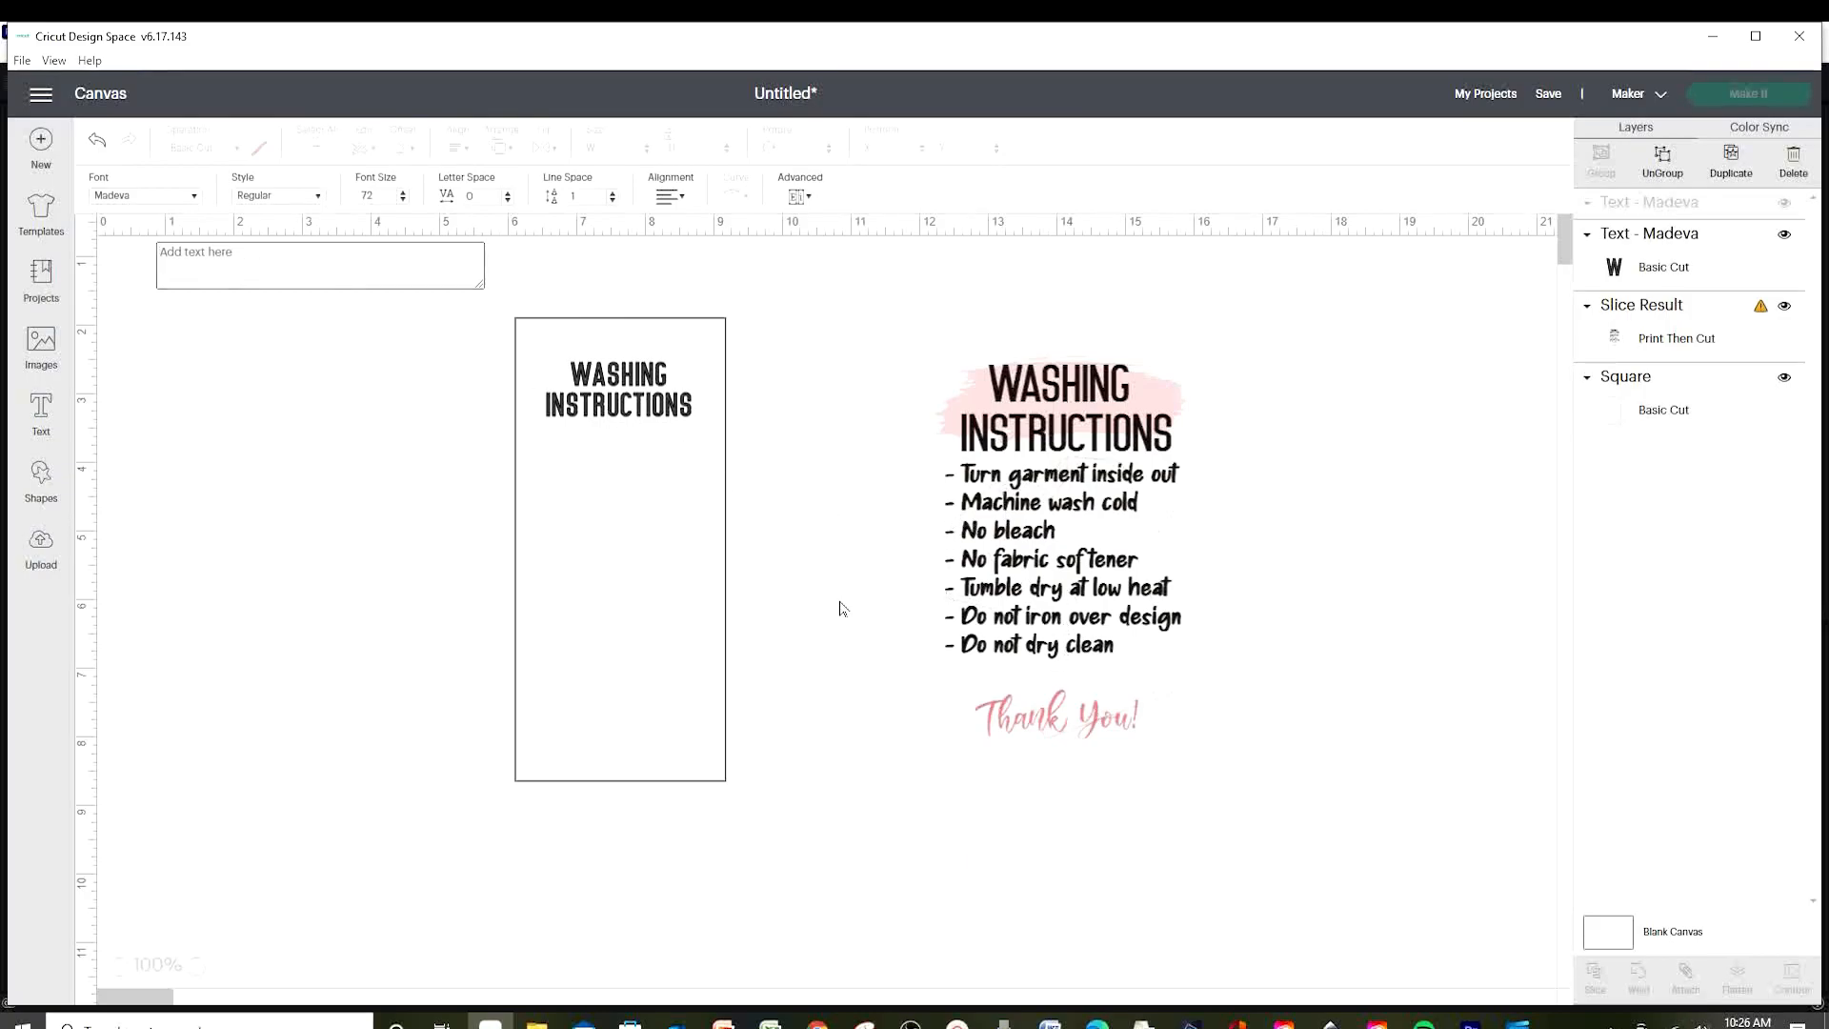
click(143, 196)
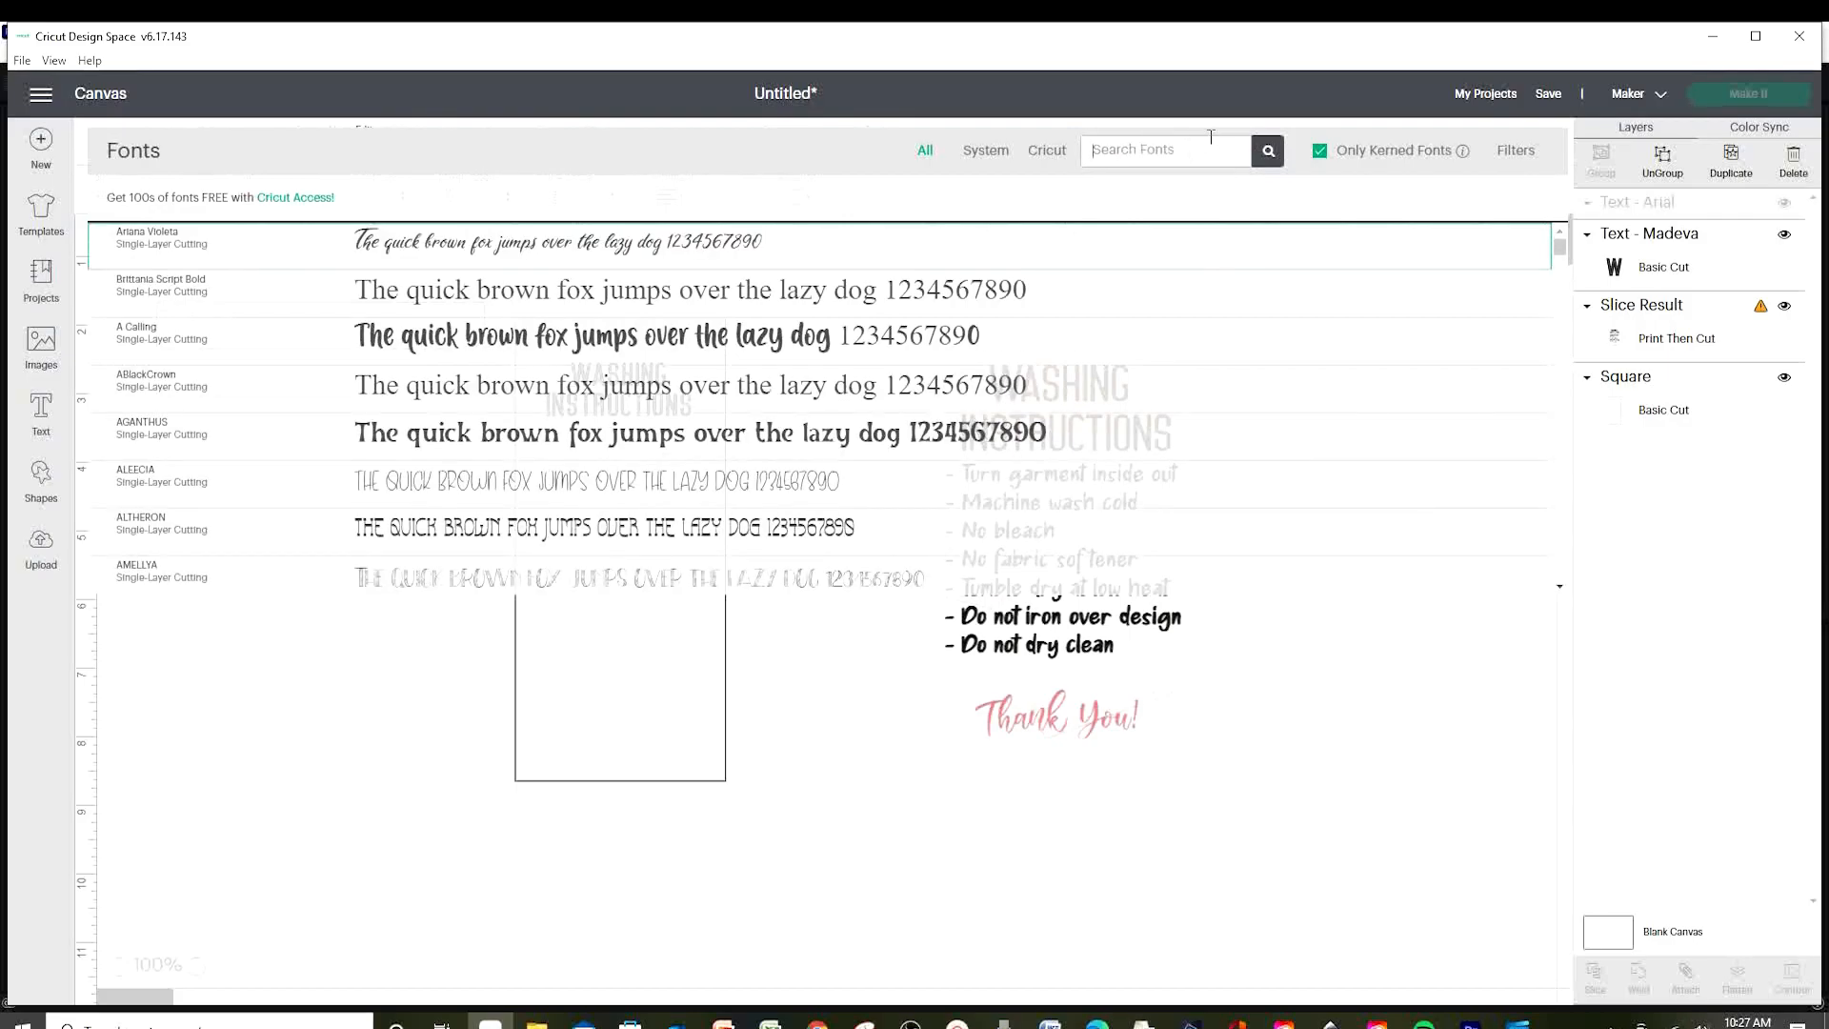
text(afika)
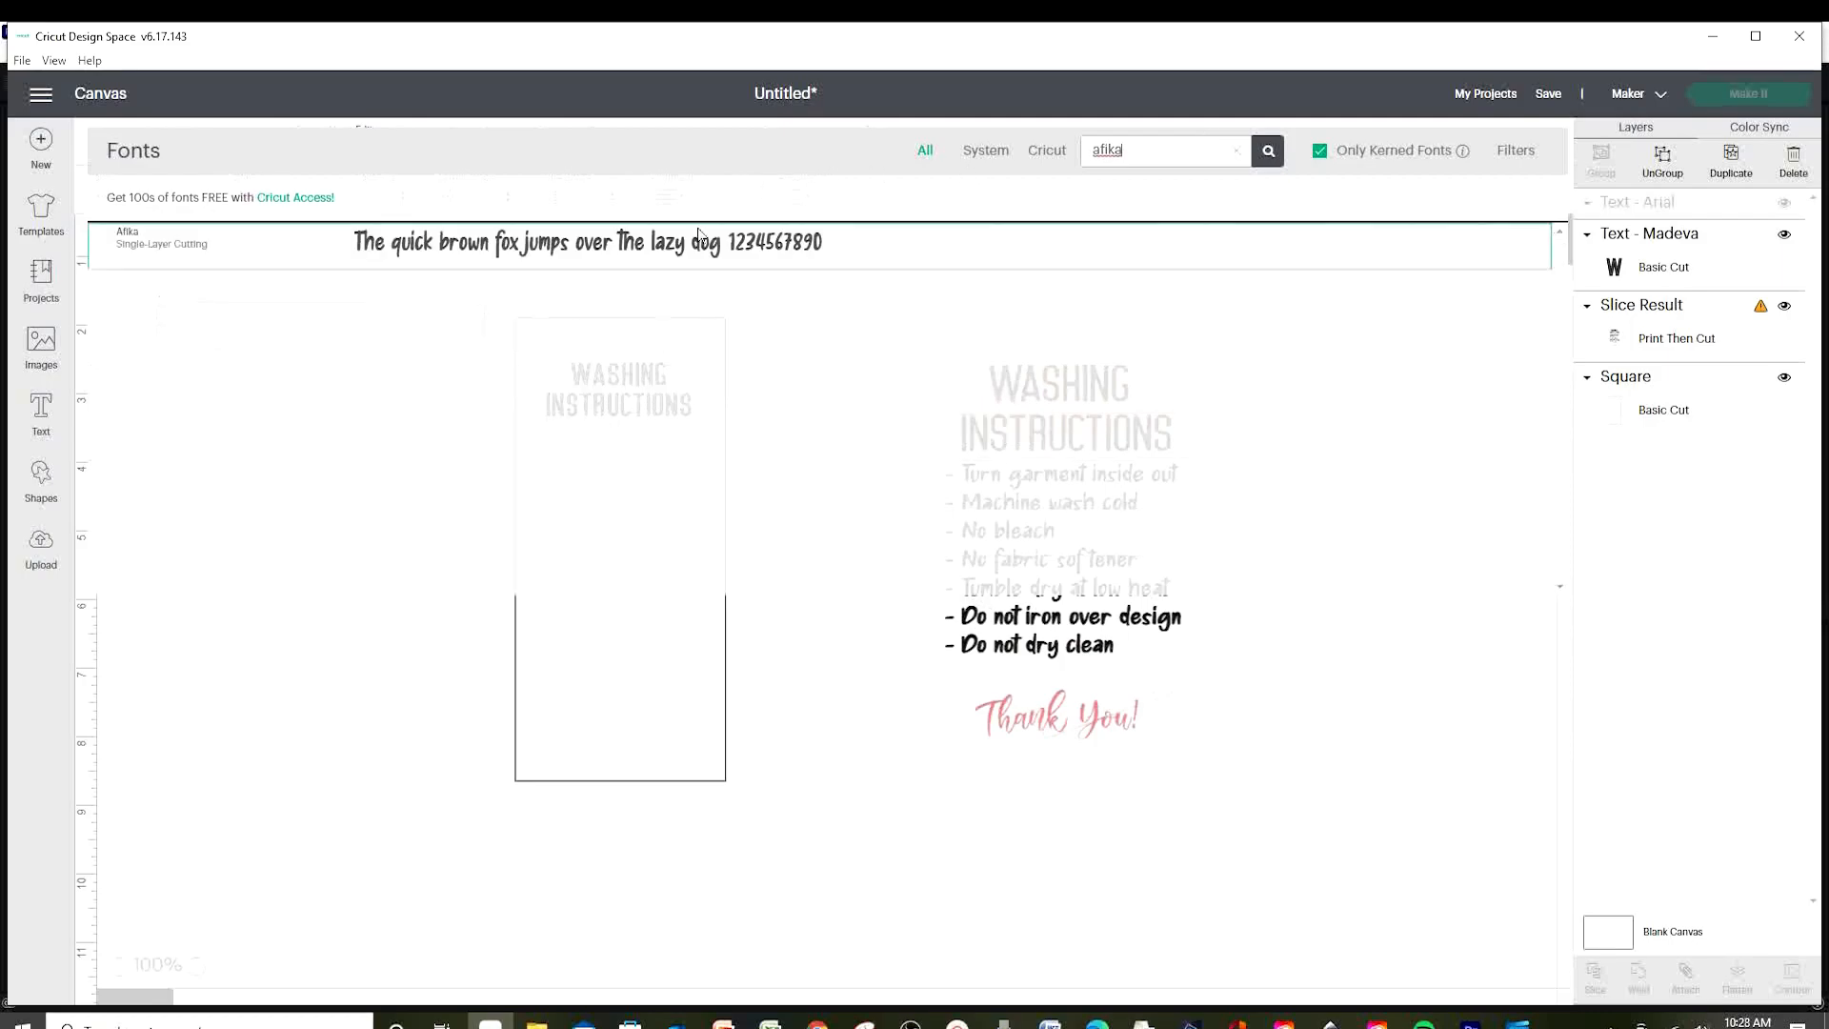
click(630, 262)
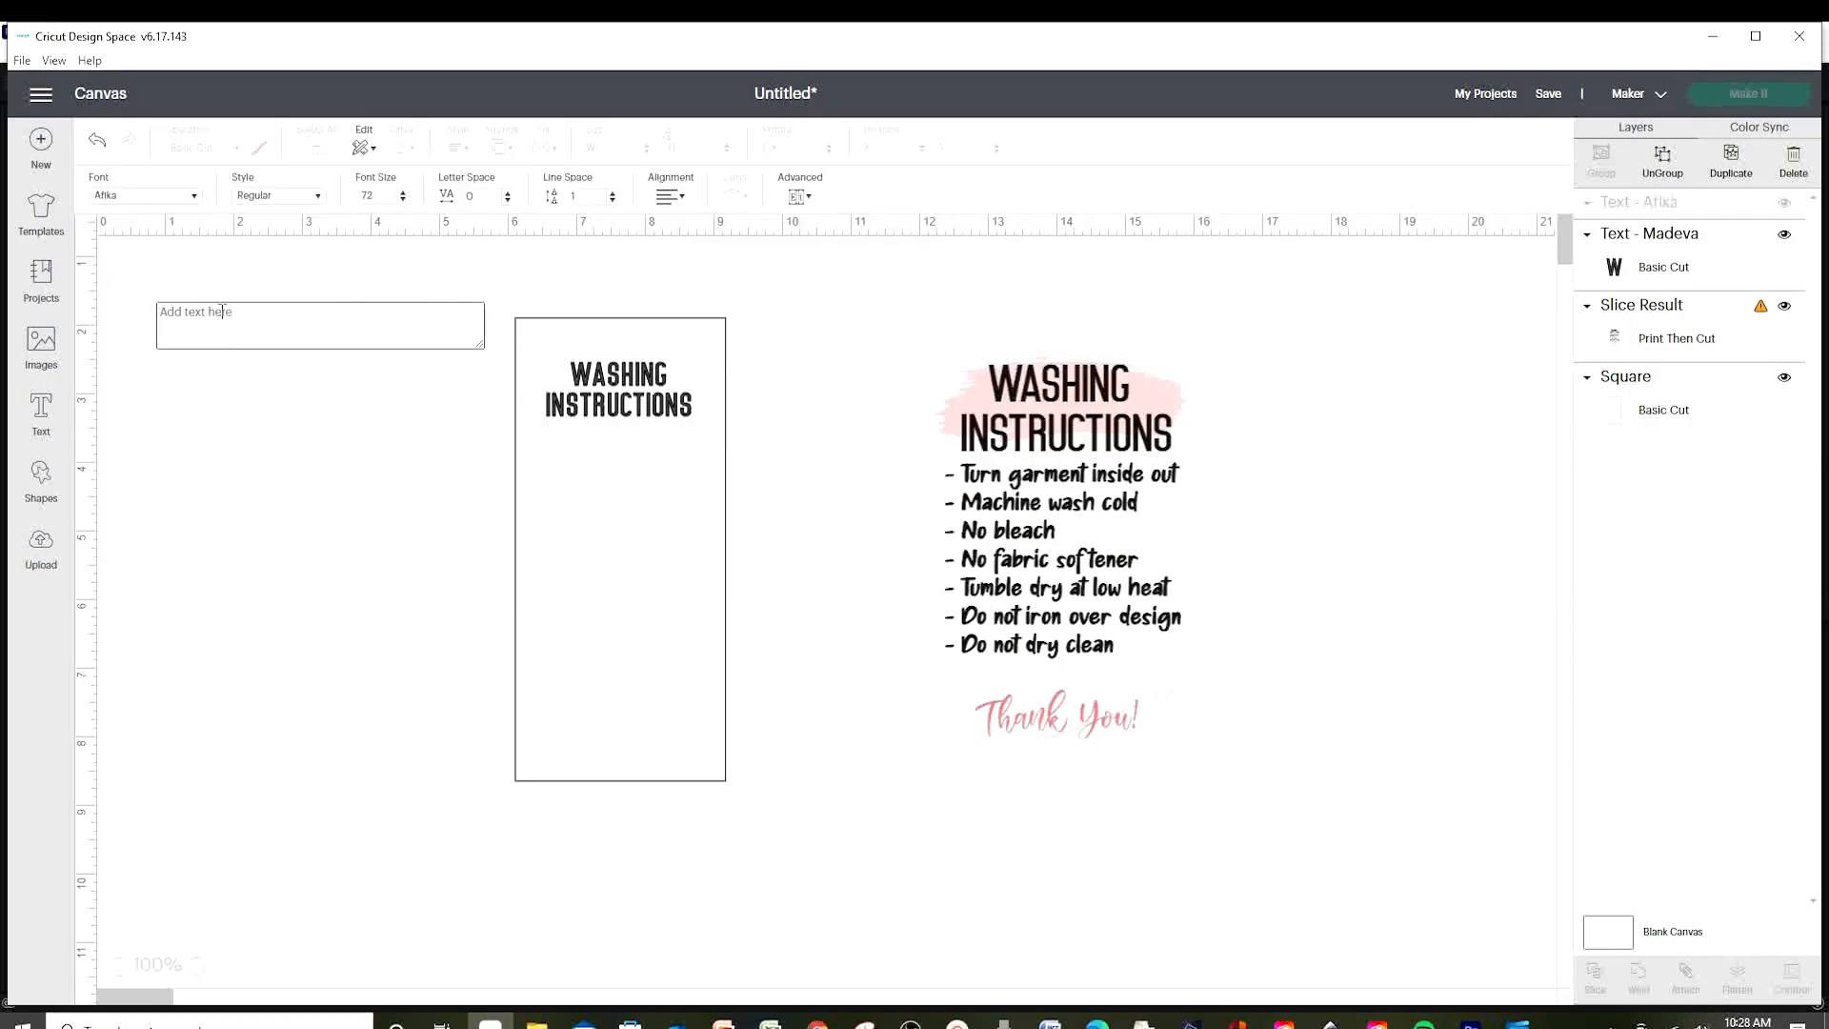
Enter the first dashed washing instructions on separate lines: Turn garment inside out, Machine wash cold, No bleach.
text(- Turn garment inside out)
key(Return)
text(- Machine wash cold)
key(Return)
text(- )
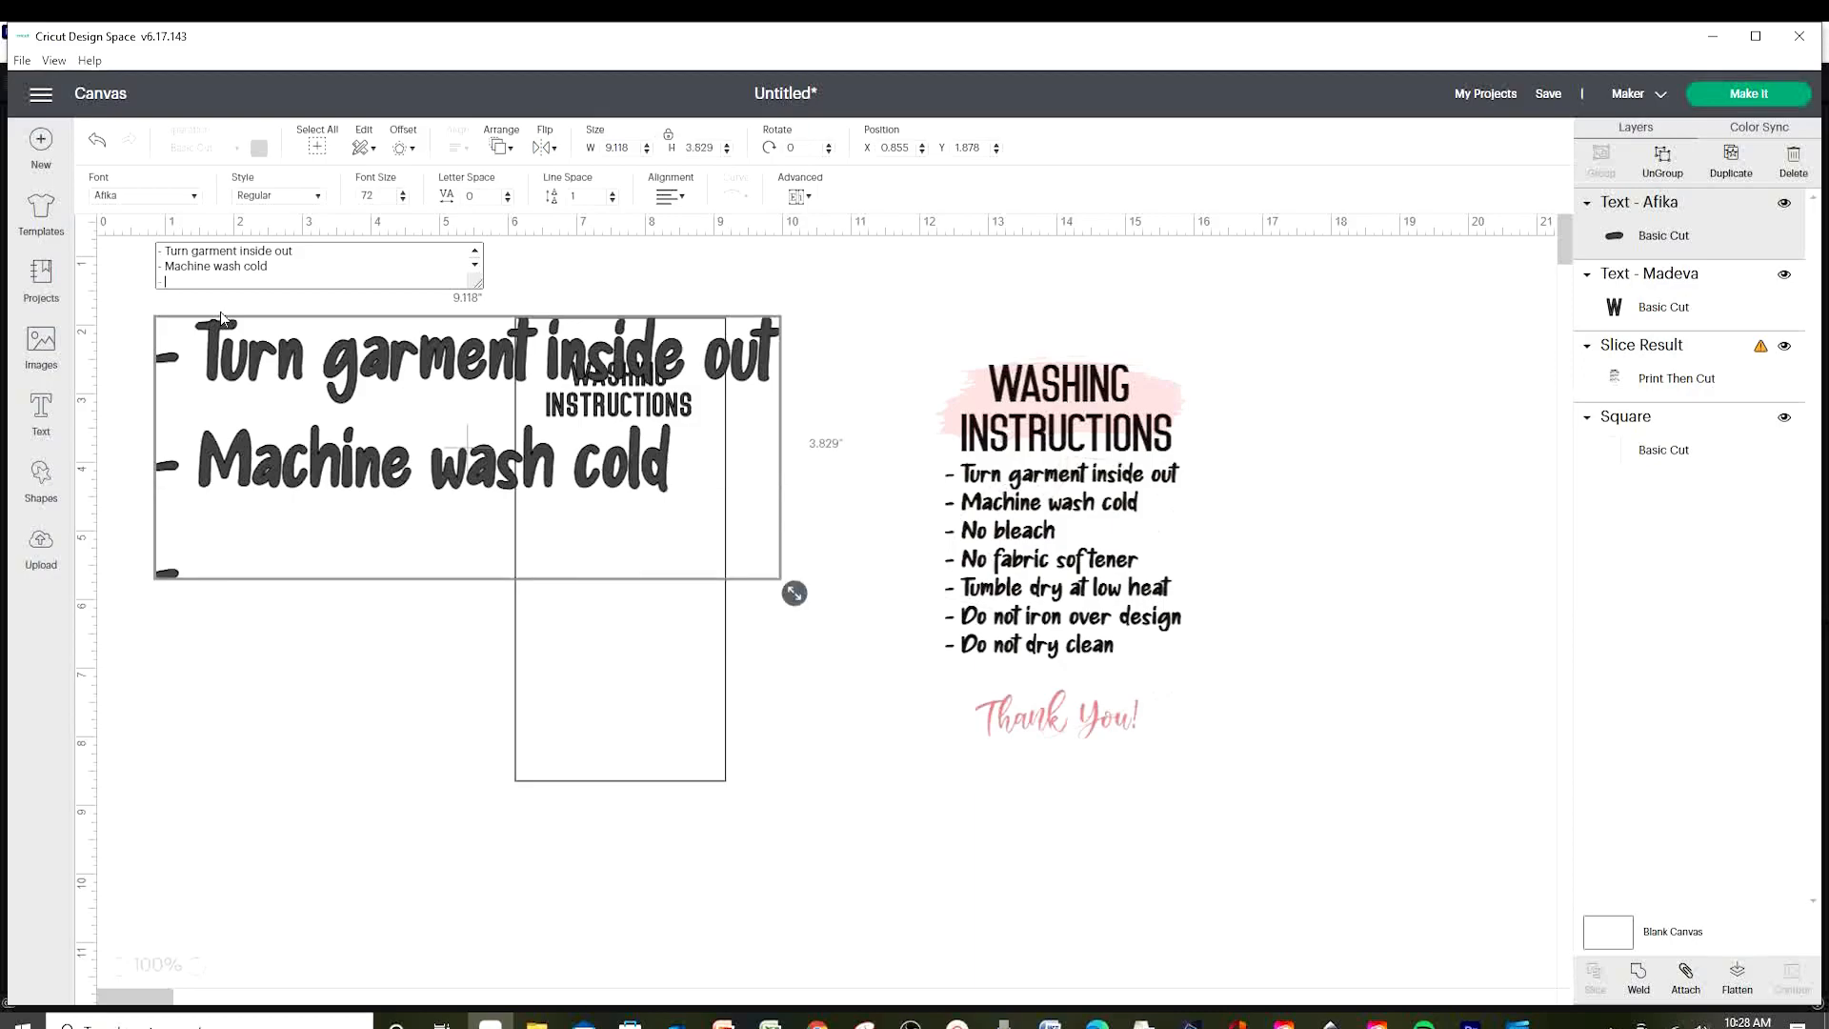
text(No bleach)
key(Return)
Continue the dashed list with No Fabric Softener, Tumble dry at low heat, Do not Iron over design and Do not dry clean.
text(- No Fabric Softener)
key(Return)
text(-Tumble dry at low heat)
key(Return)
text(- Do not)
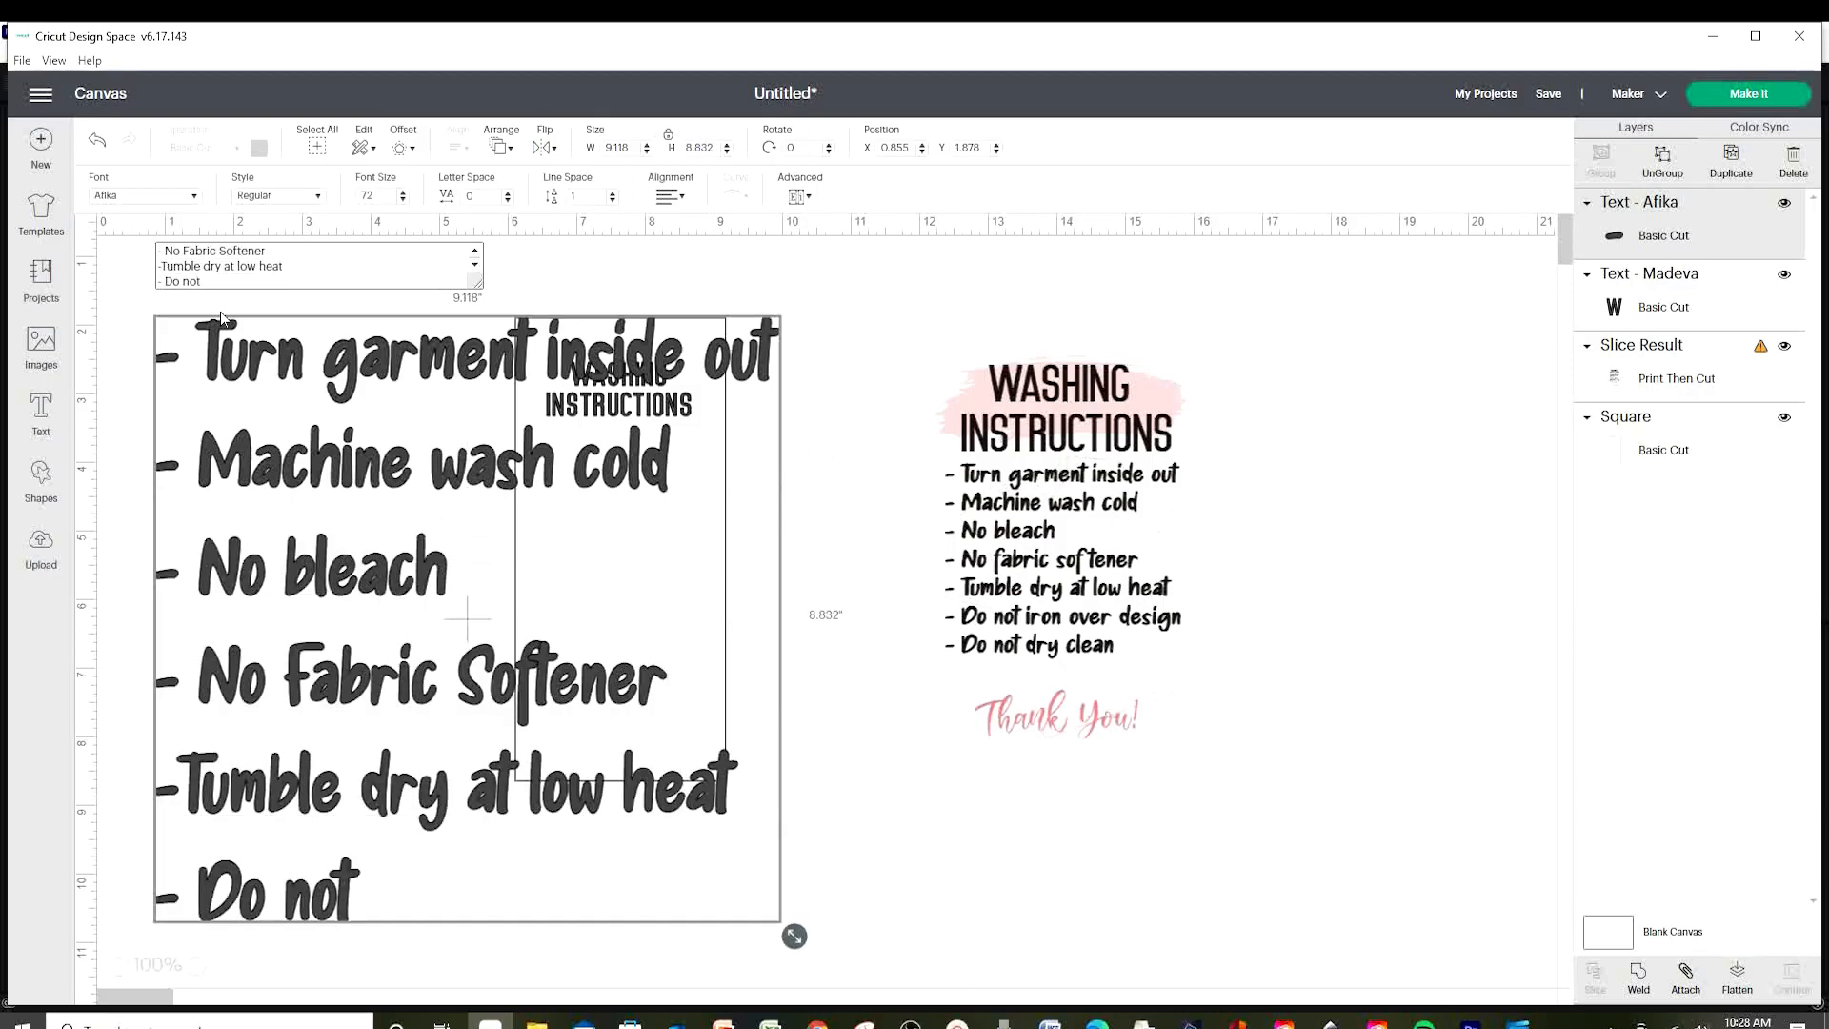
text( Iron over design)
key(Return)
text(- Do not dry clean)
scroll(684, 845, down, 1)
click(684, 845)
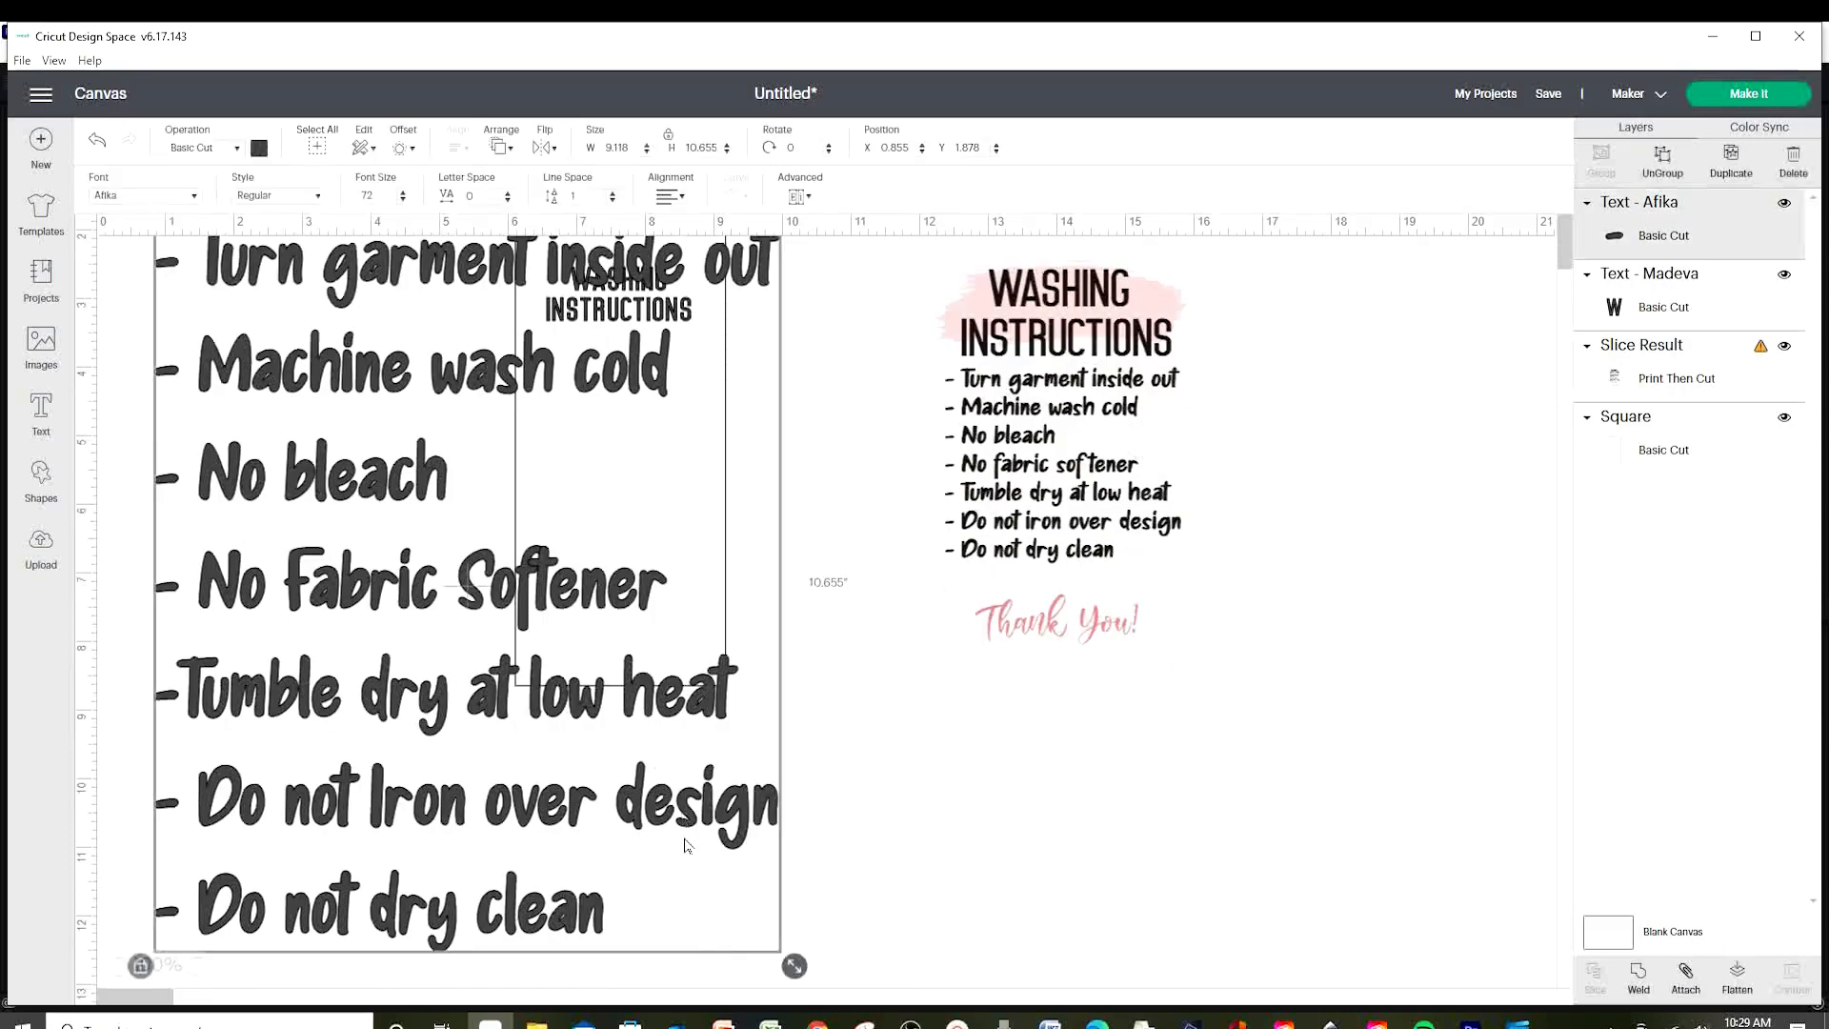
Scale the instruction list to about 2.6 inches wide and move it below the heading inside the rectangle.
drag(795, 966, 308, 446)
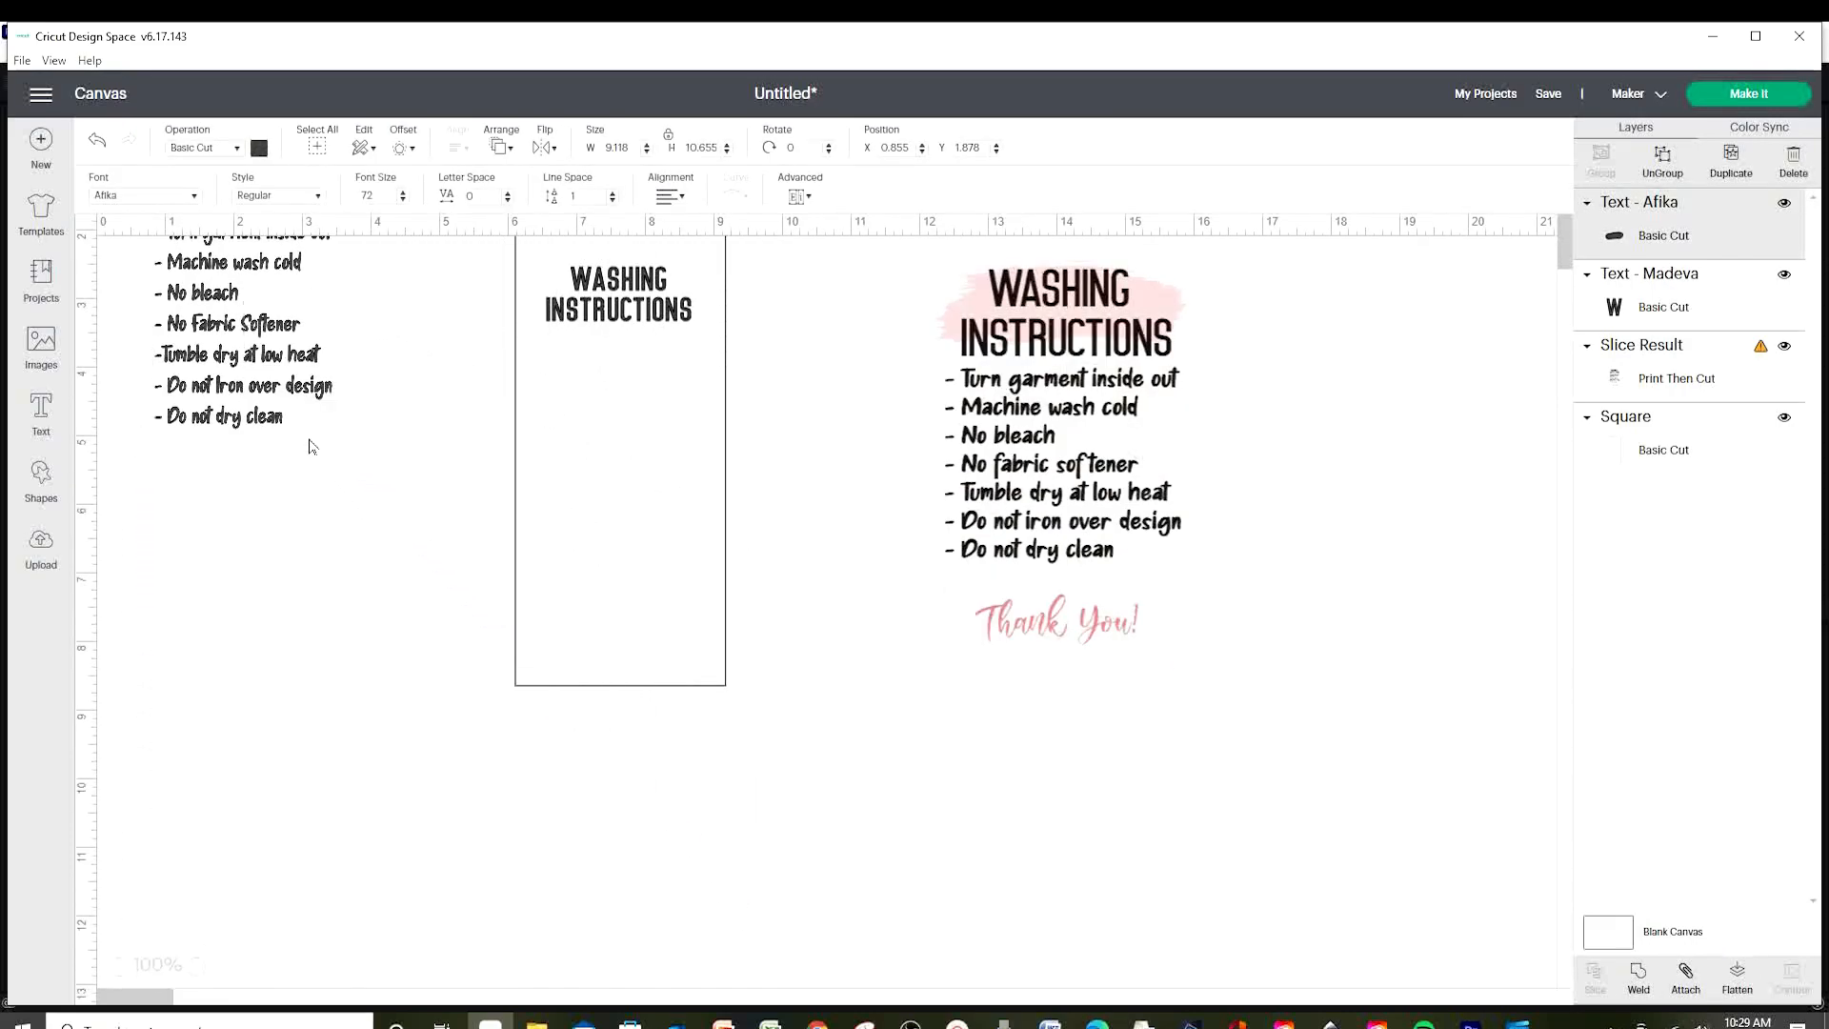
drag(264, 357, 643, 475)
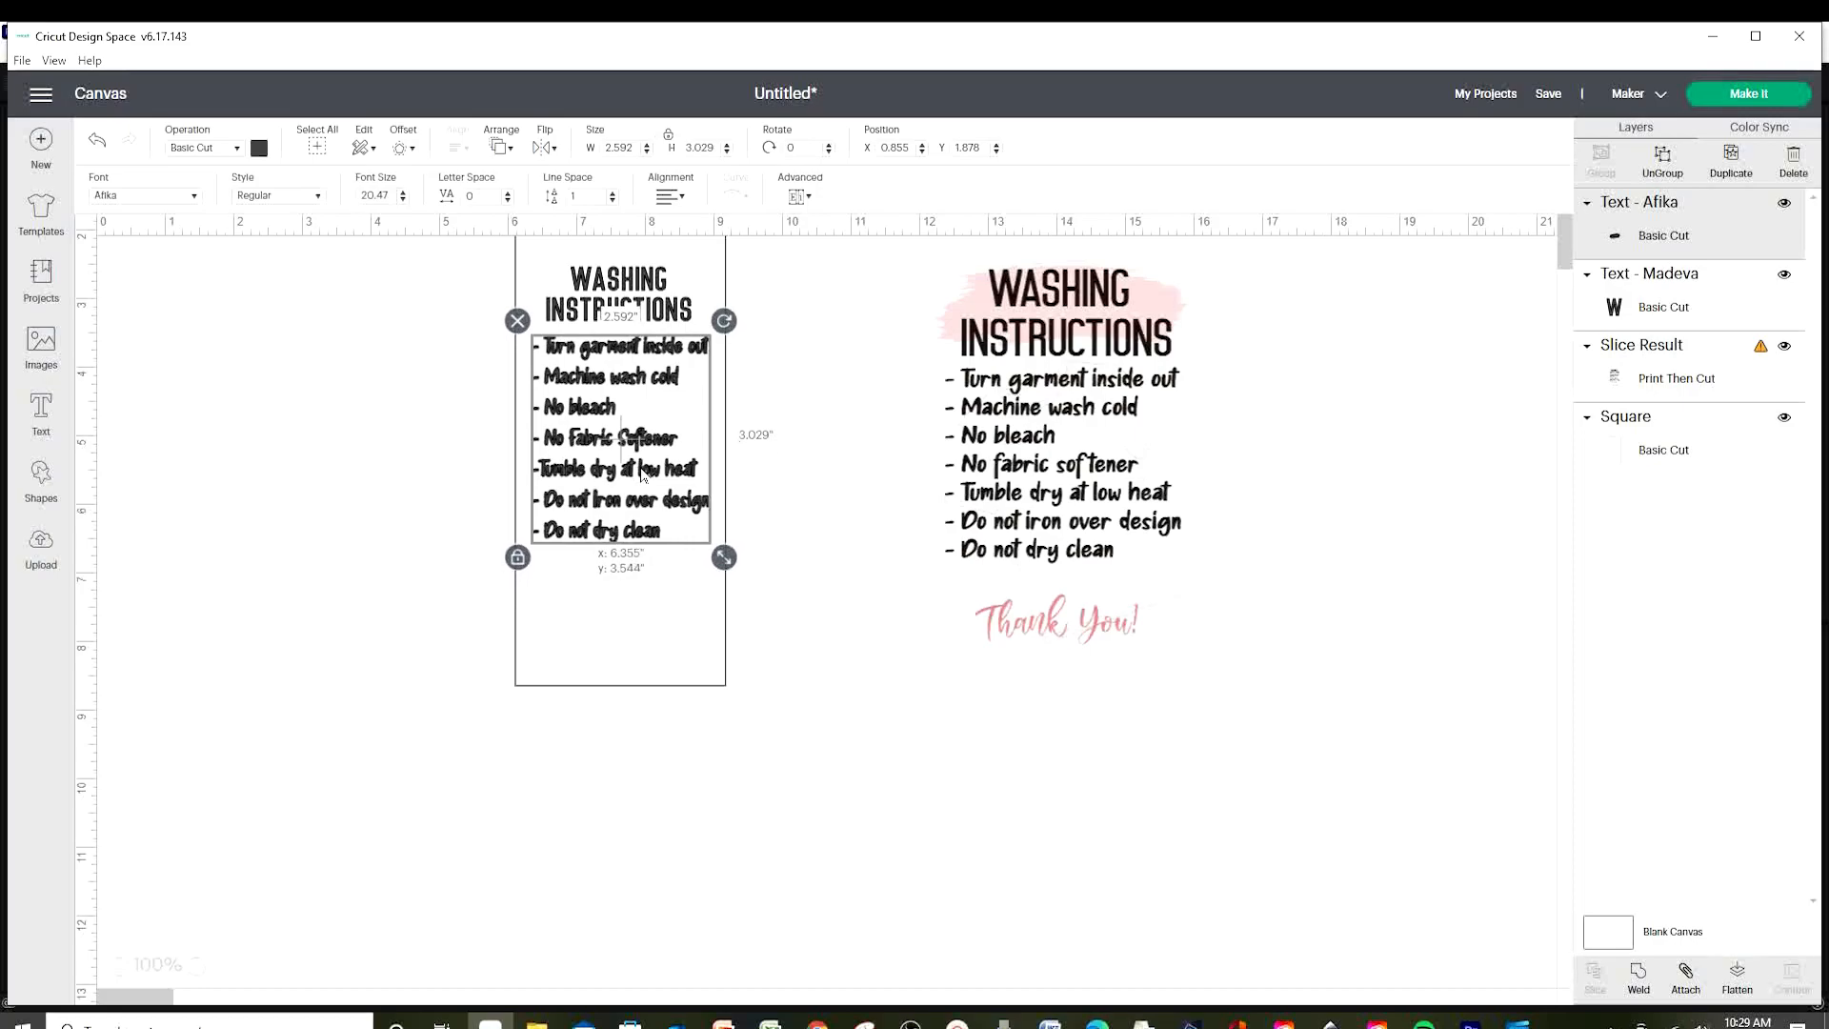
click(821, 604)
scroll(807, 658, up, 2)
Tighten the instruction list's line spacing and scale the list down slightly to fit the rectangle's width.
drag(633, 610, 638, 610)
click(612, 200)
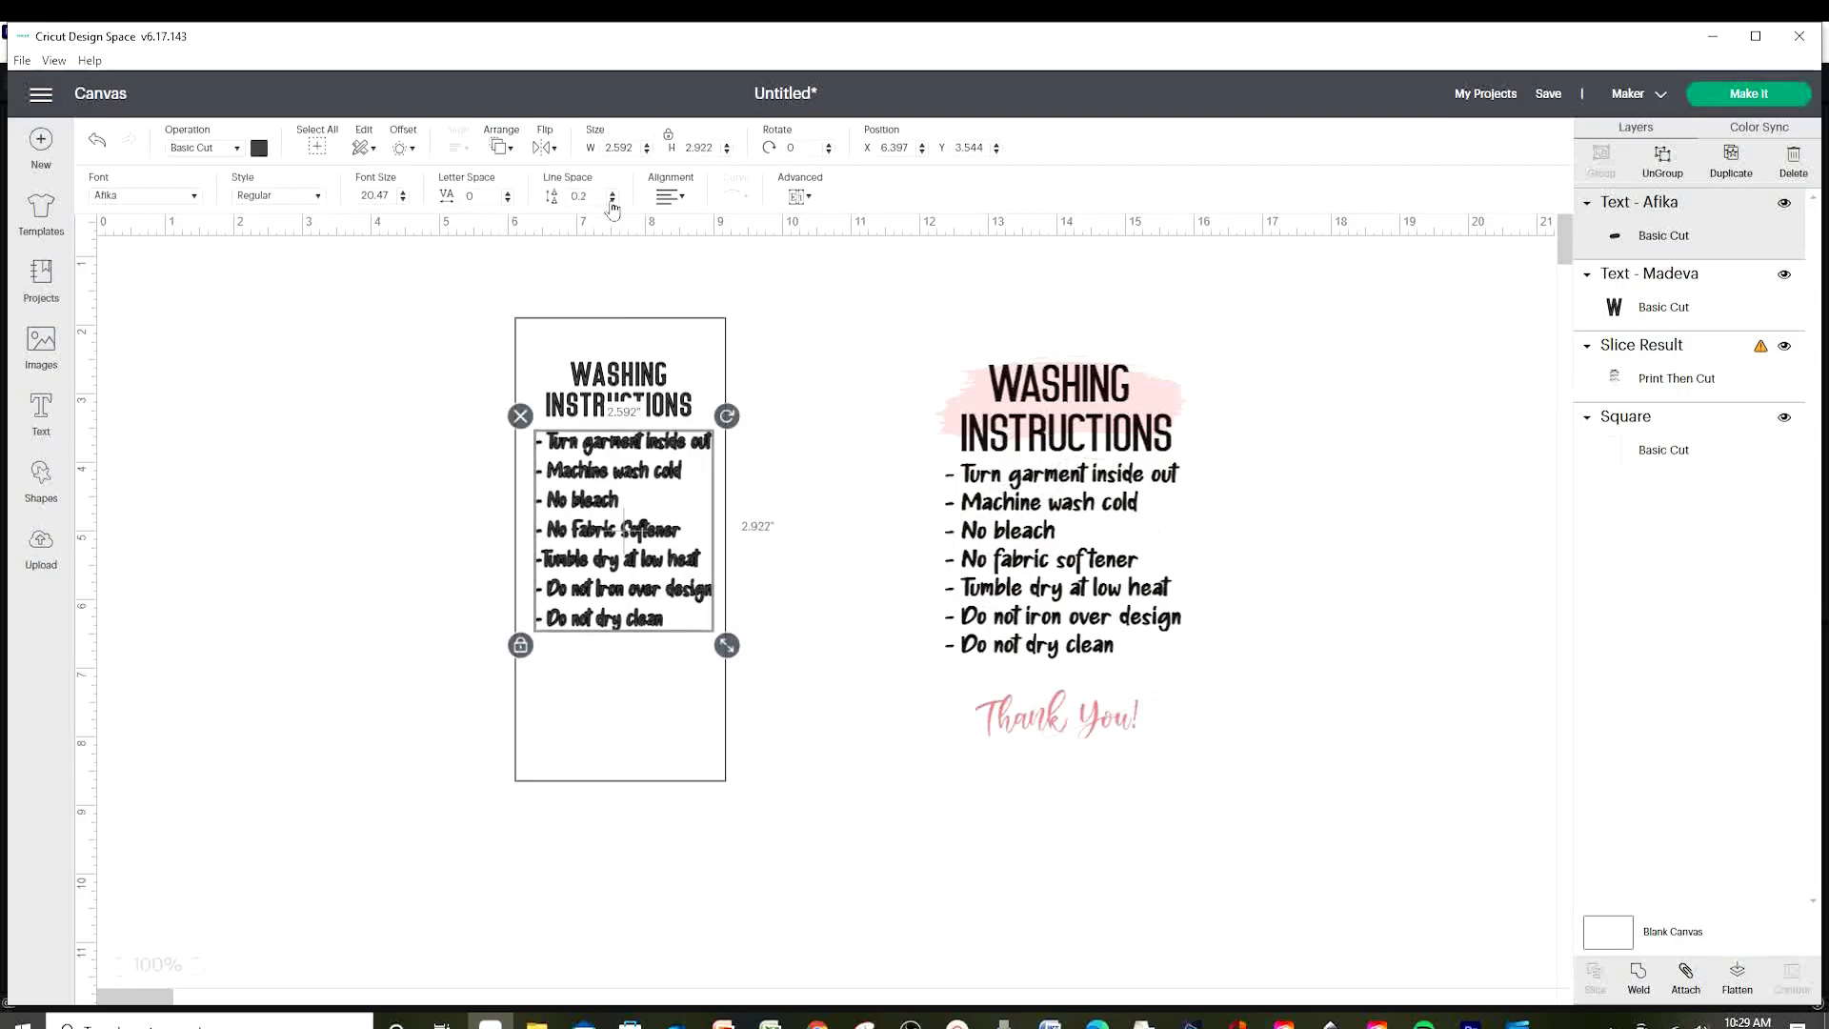
drag(725, 627, 722, 624)
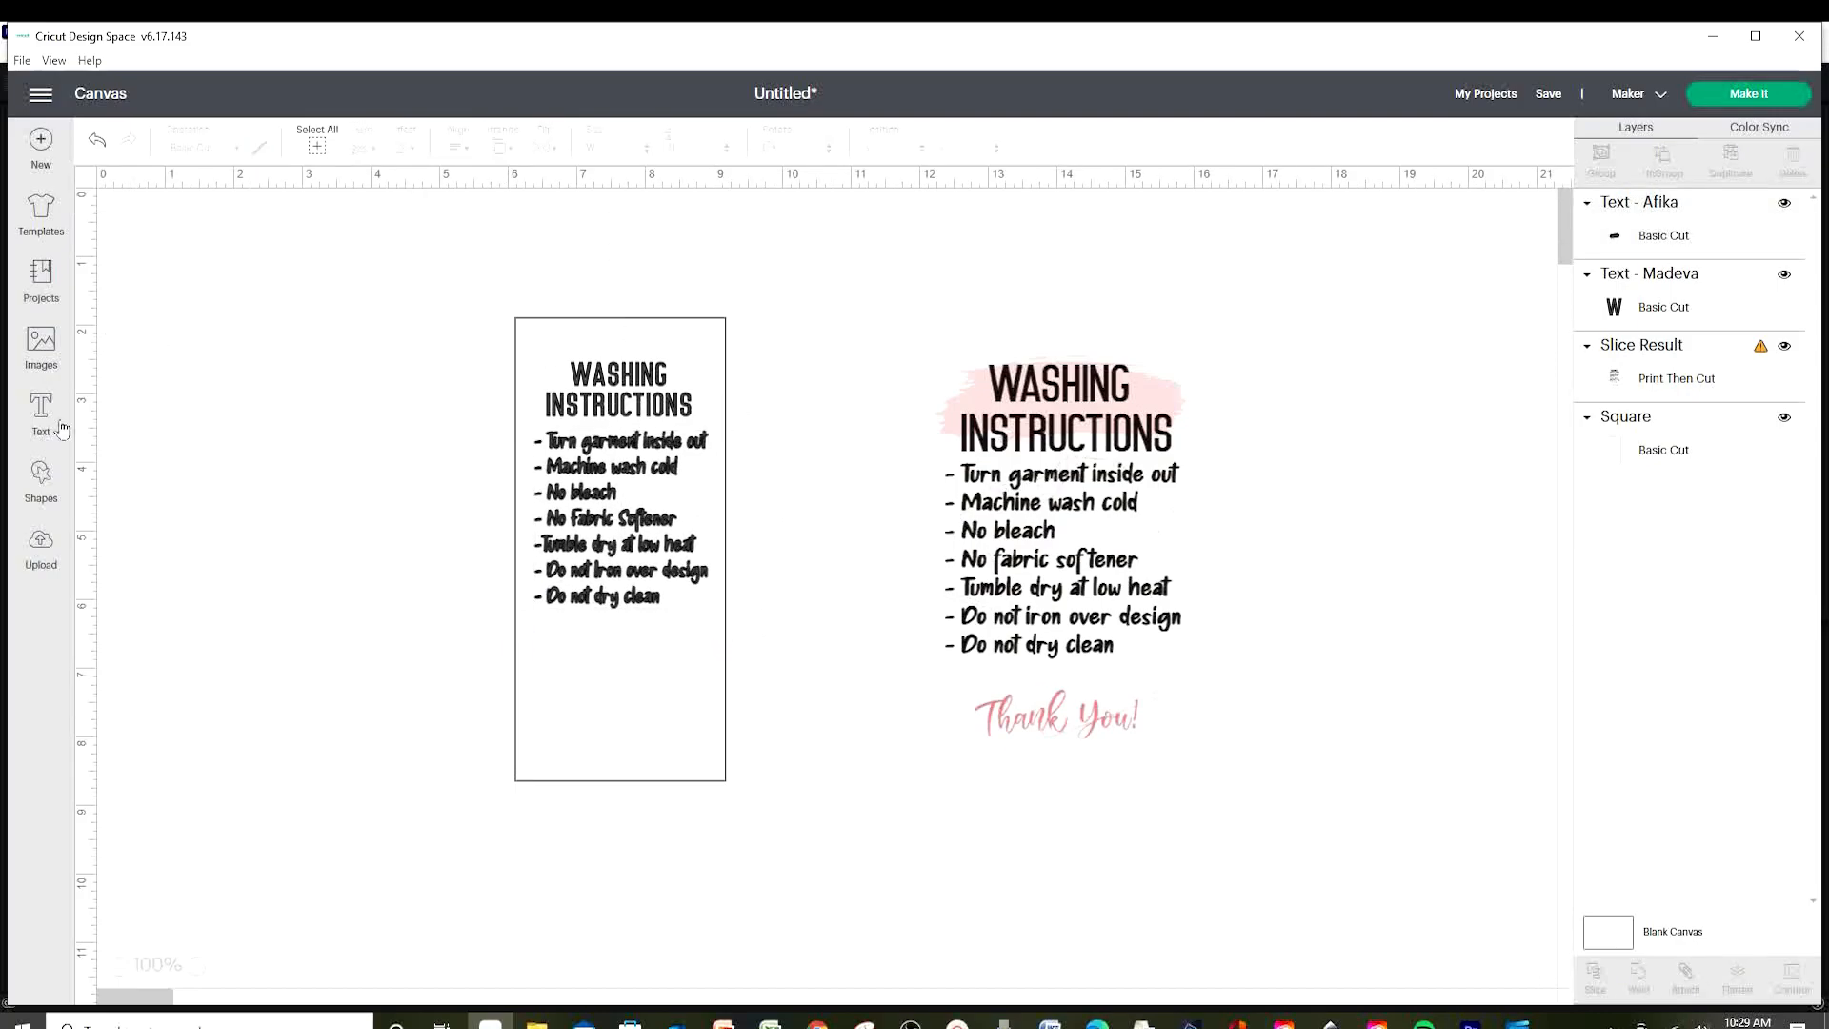
Add a separate text object reading "Thank you" in the About Love font.
click(41, 419)
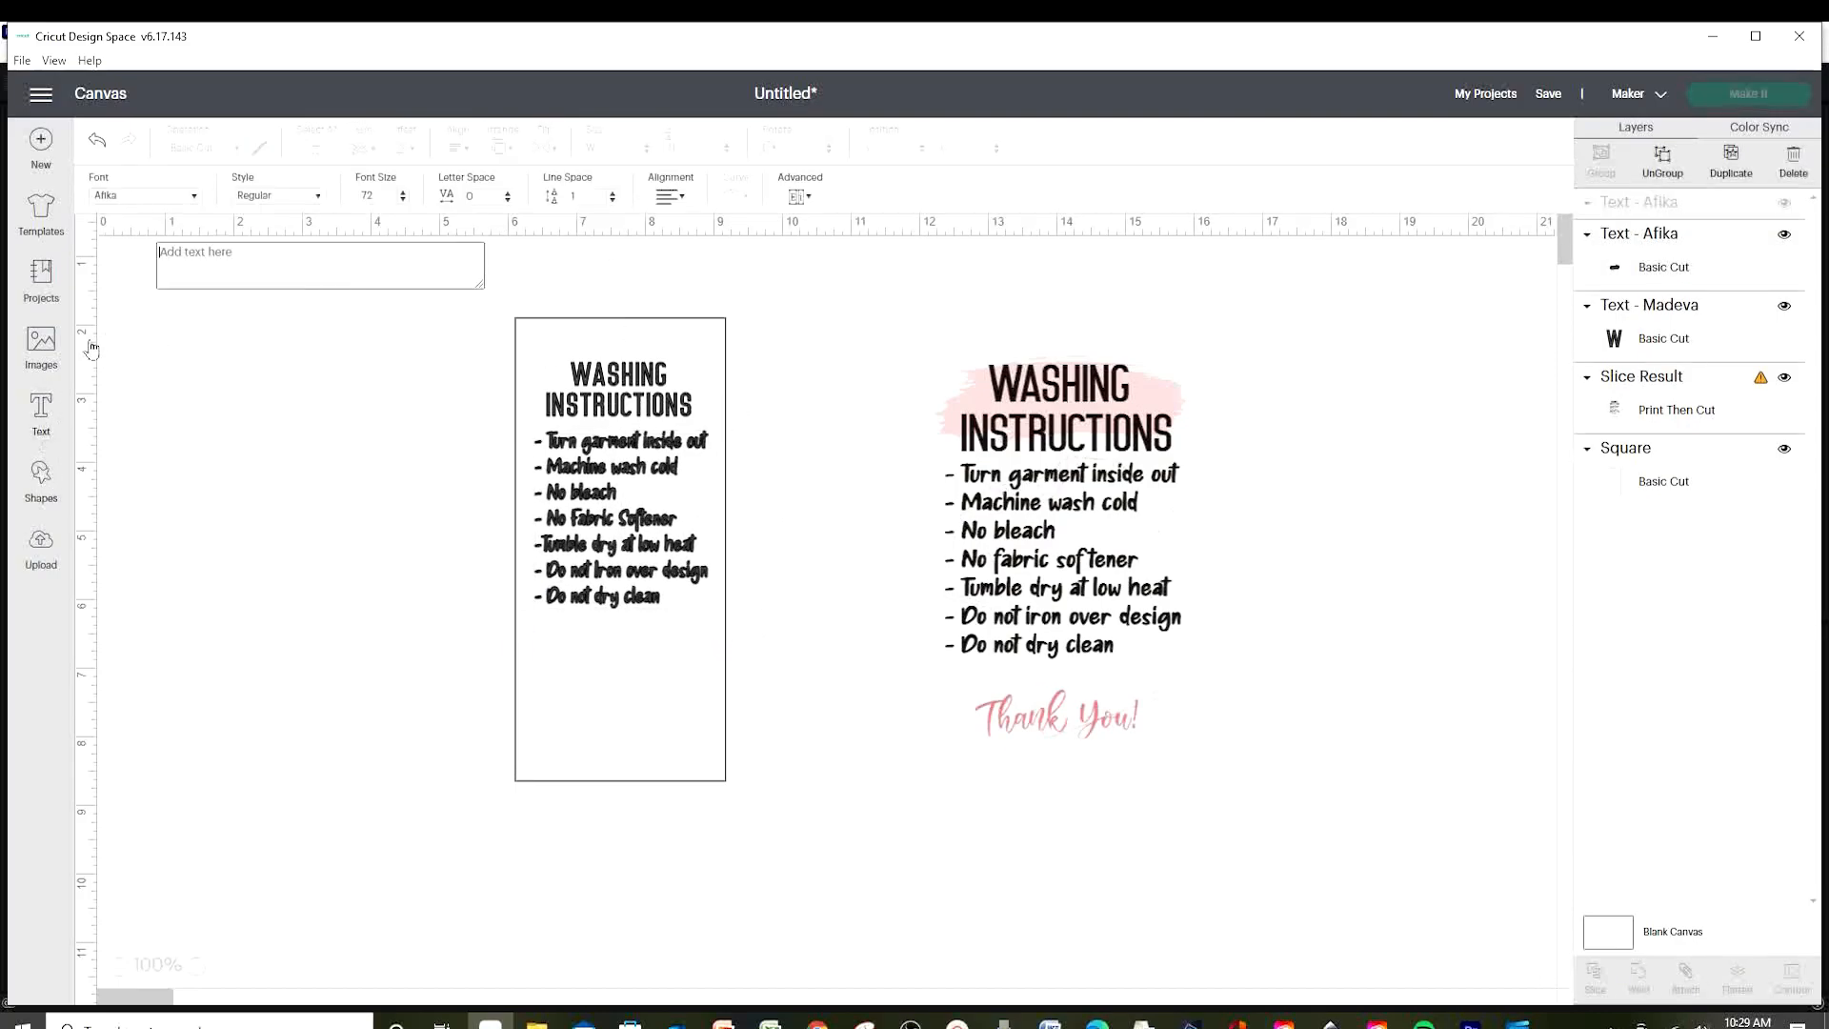
click(130, 198)
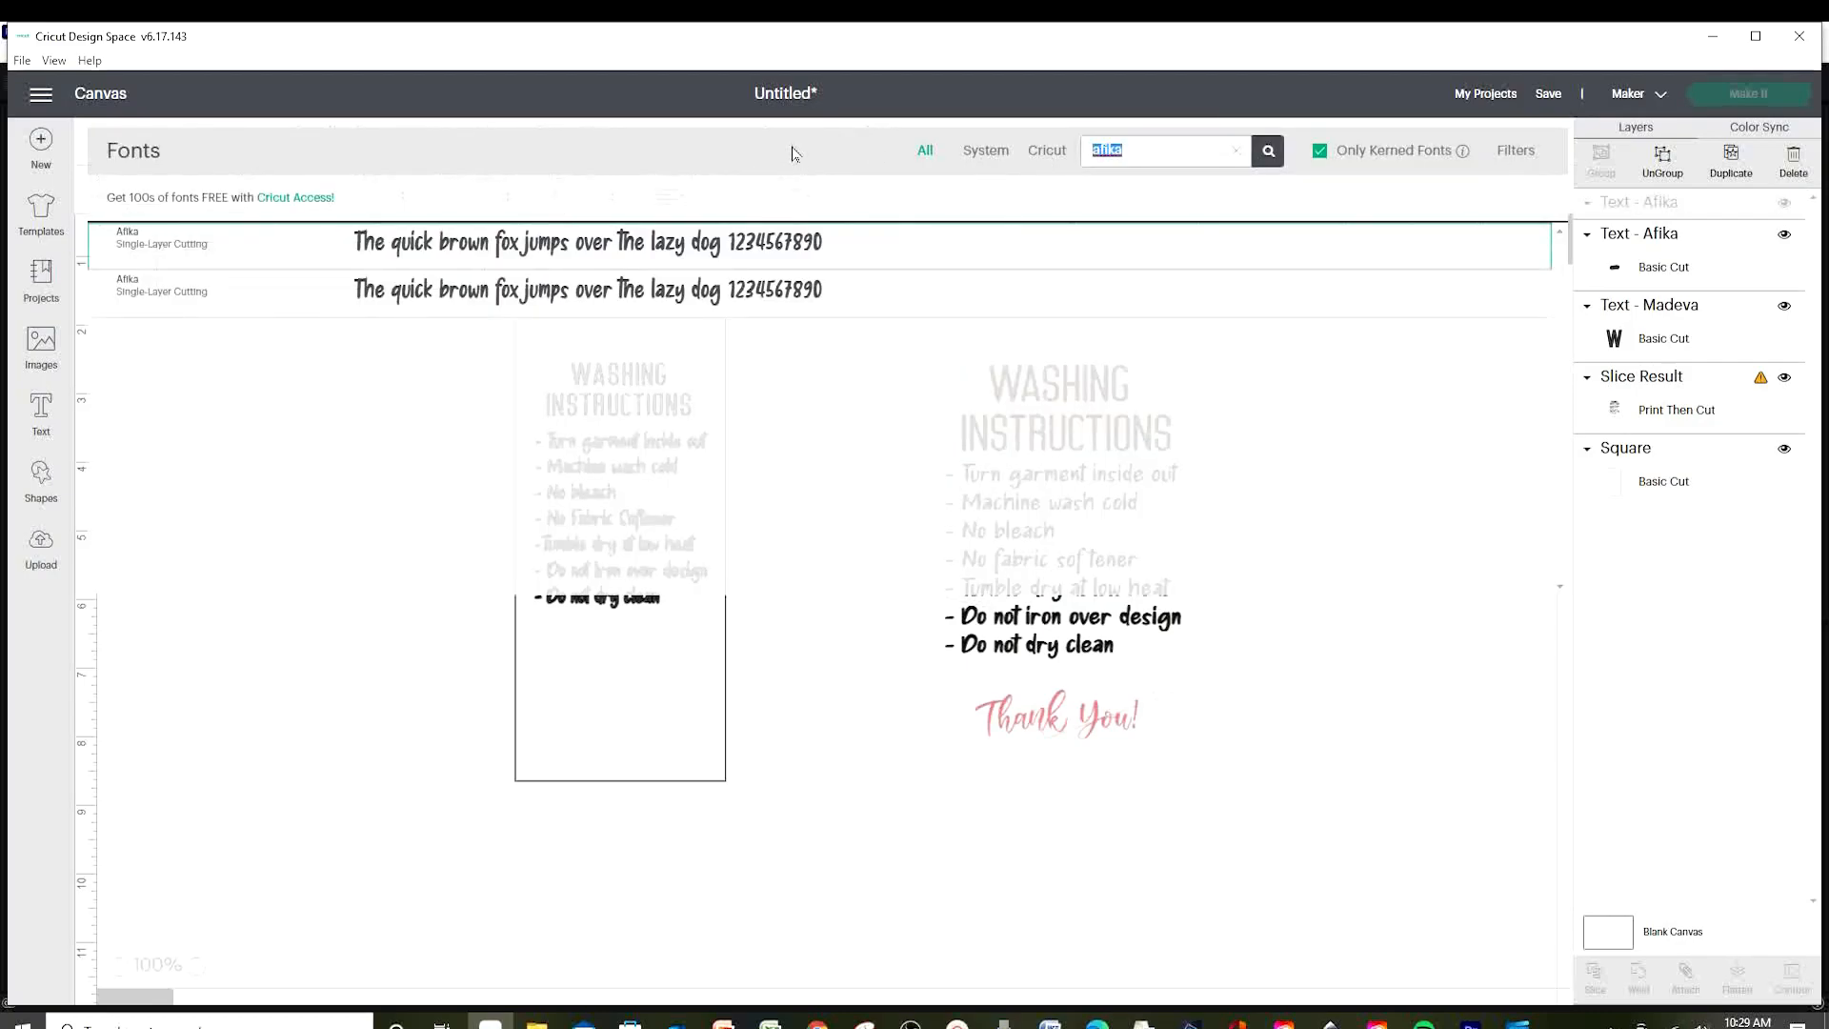
text(about love)
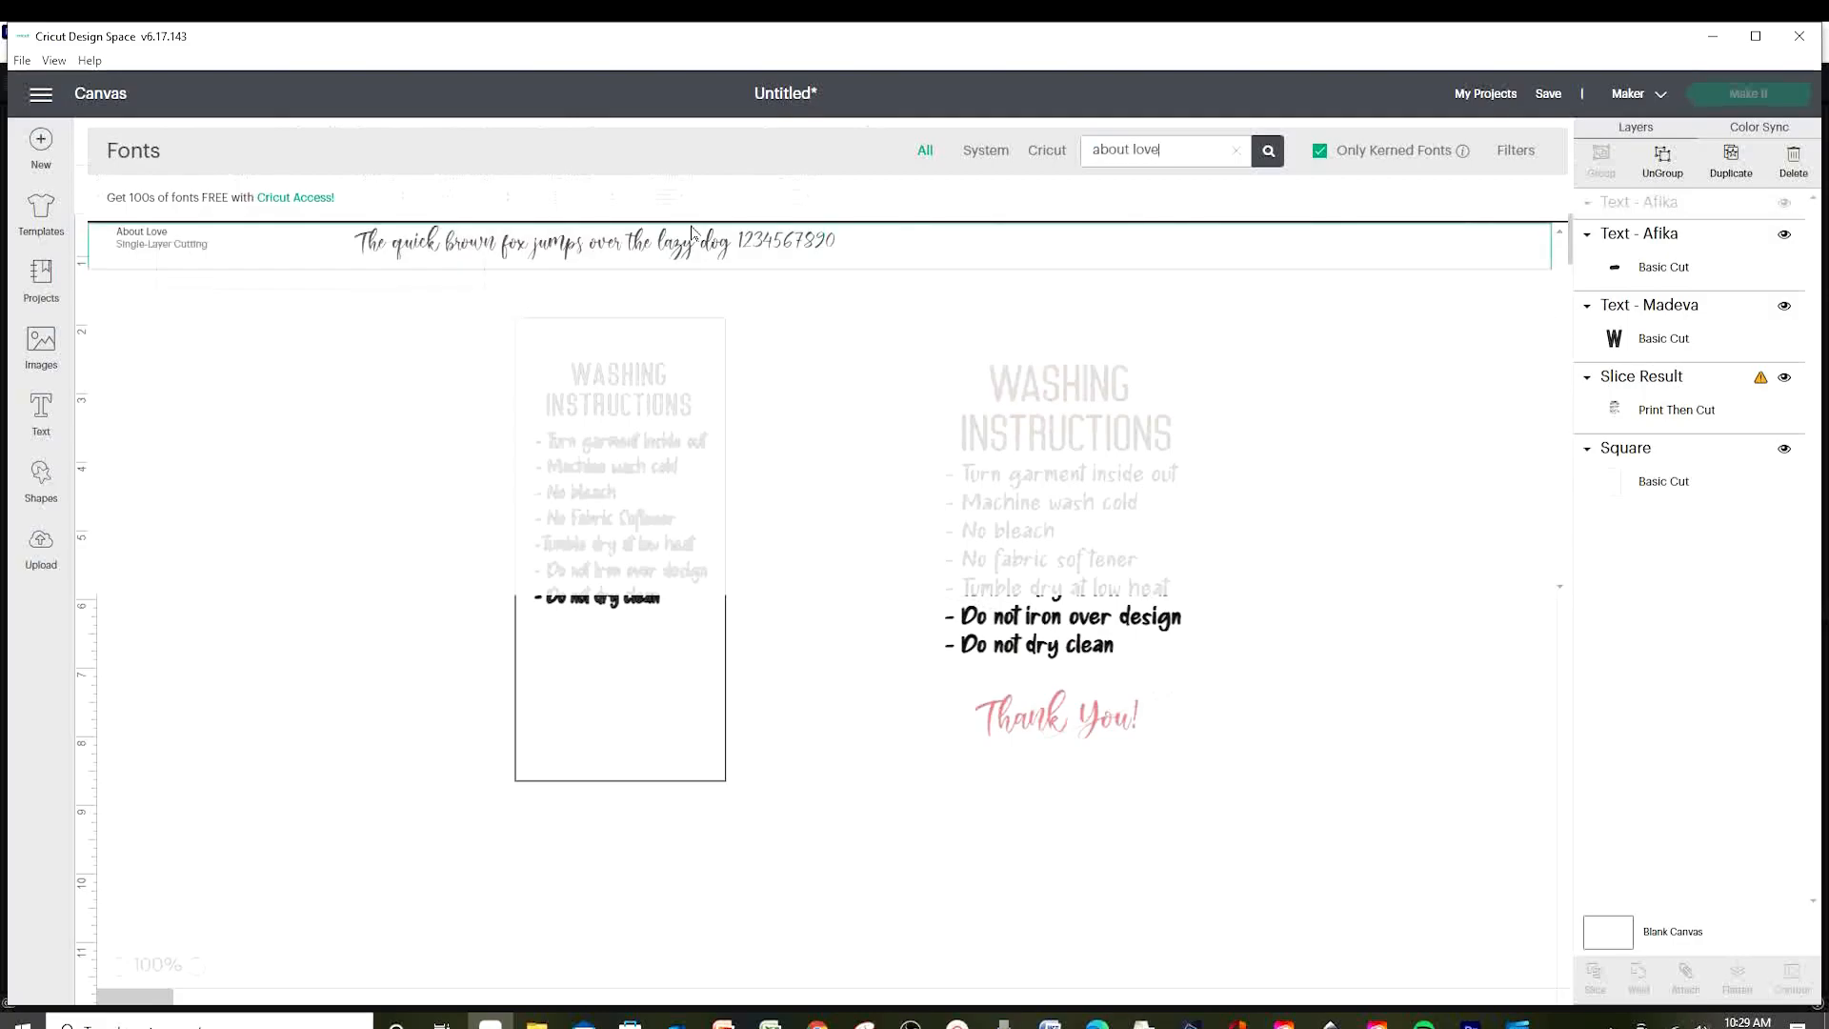
click(702, 224)
text(Thank yo)
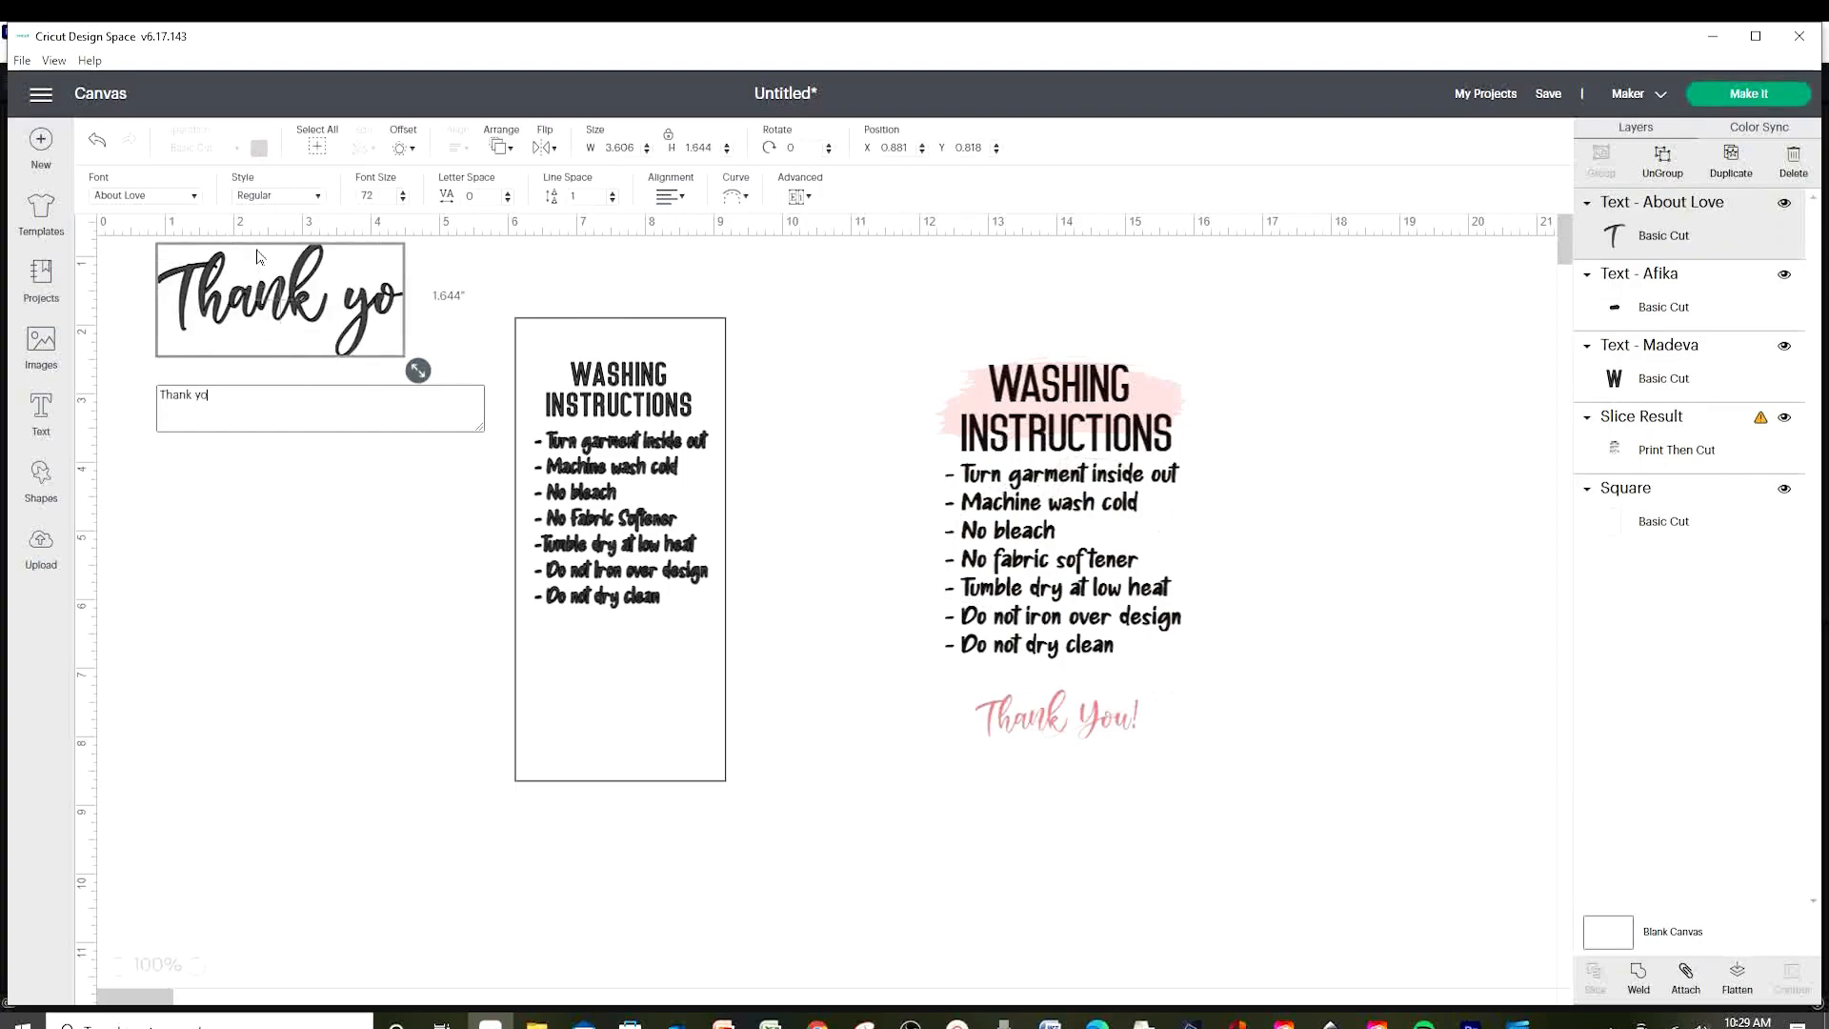
text(u)
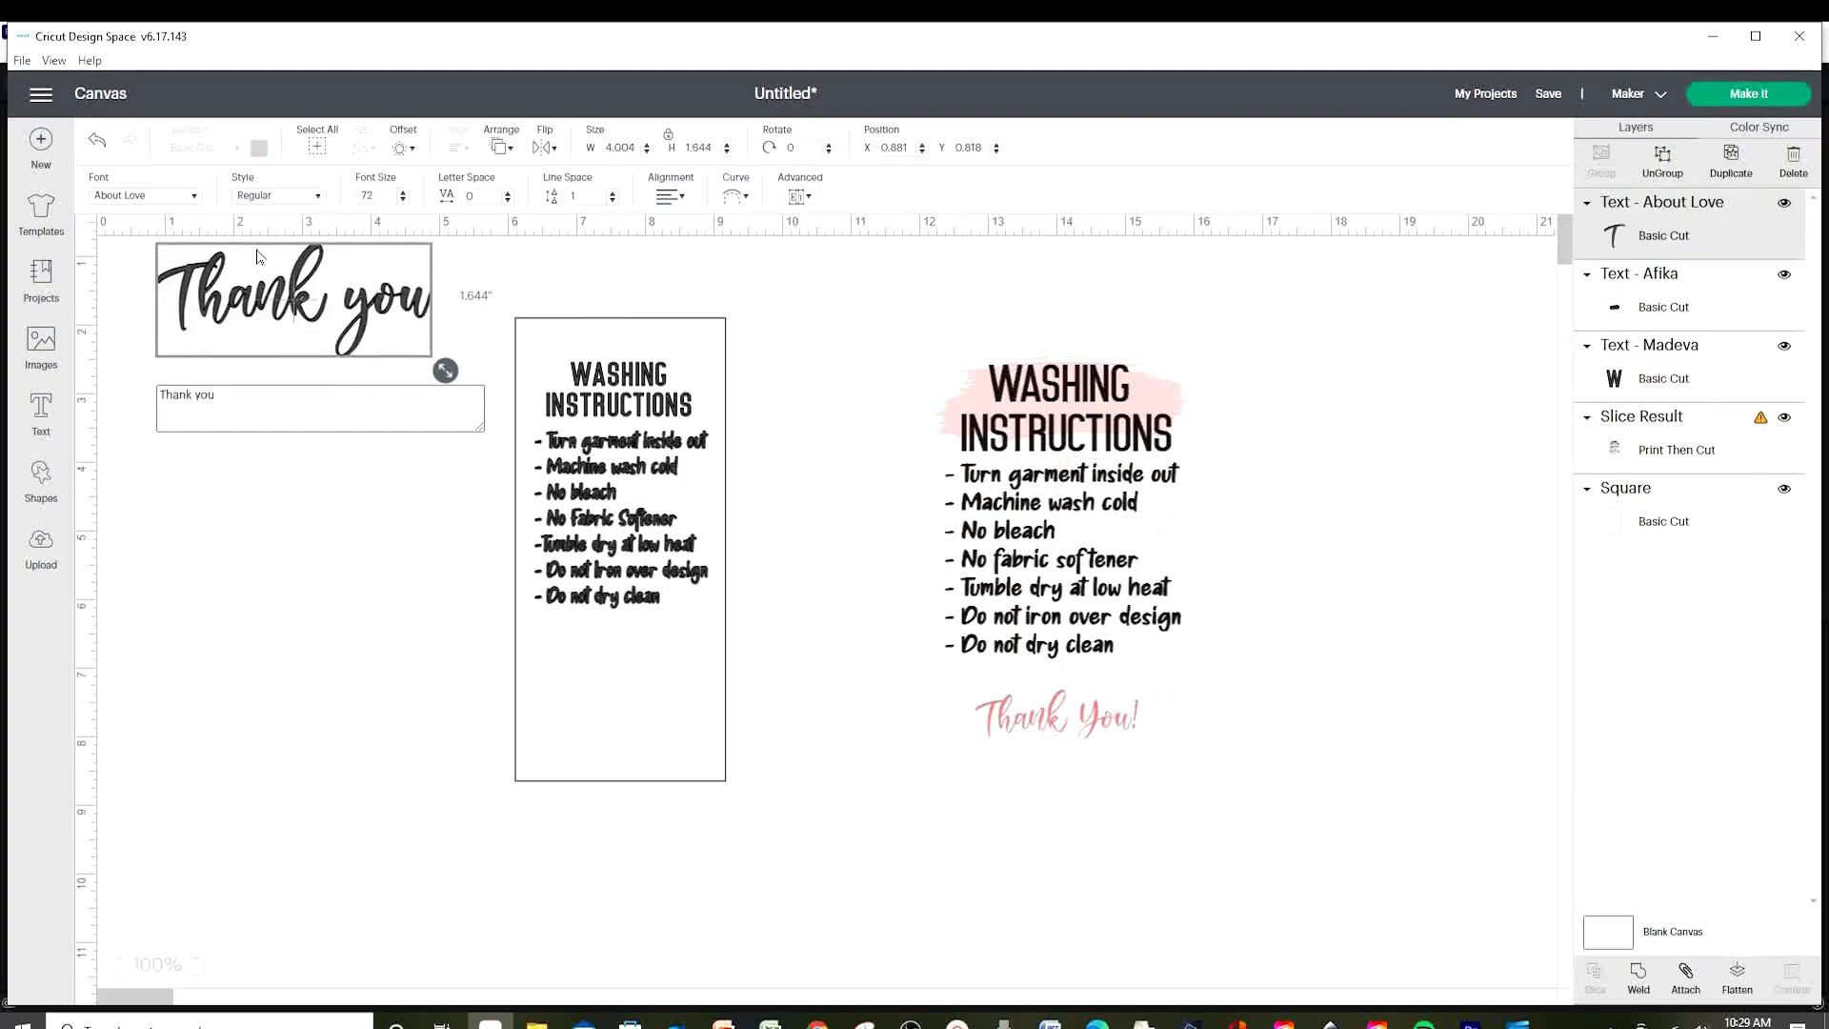
Complete the script text as "Thank you!", scale it to about 2 inches wide and place it below the instruction list.
text(!)
click(282, 313)
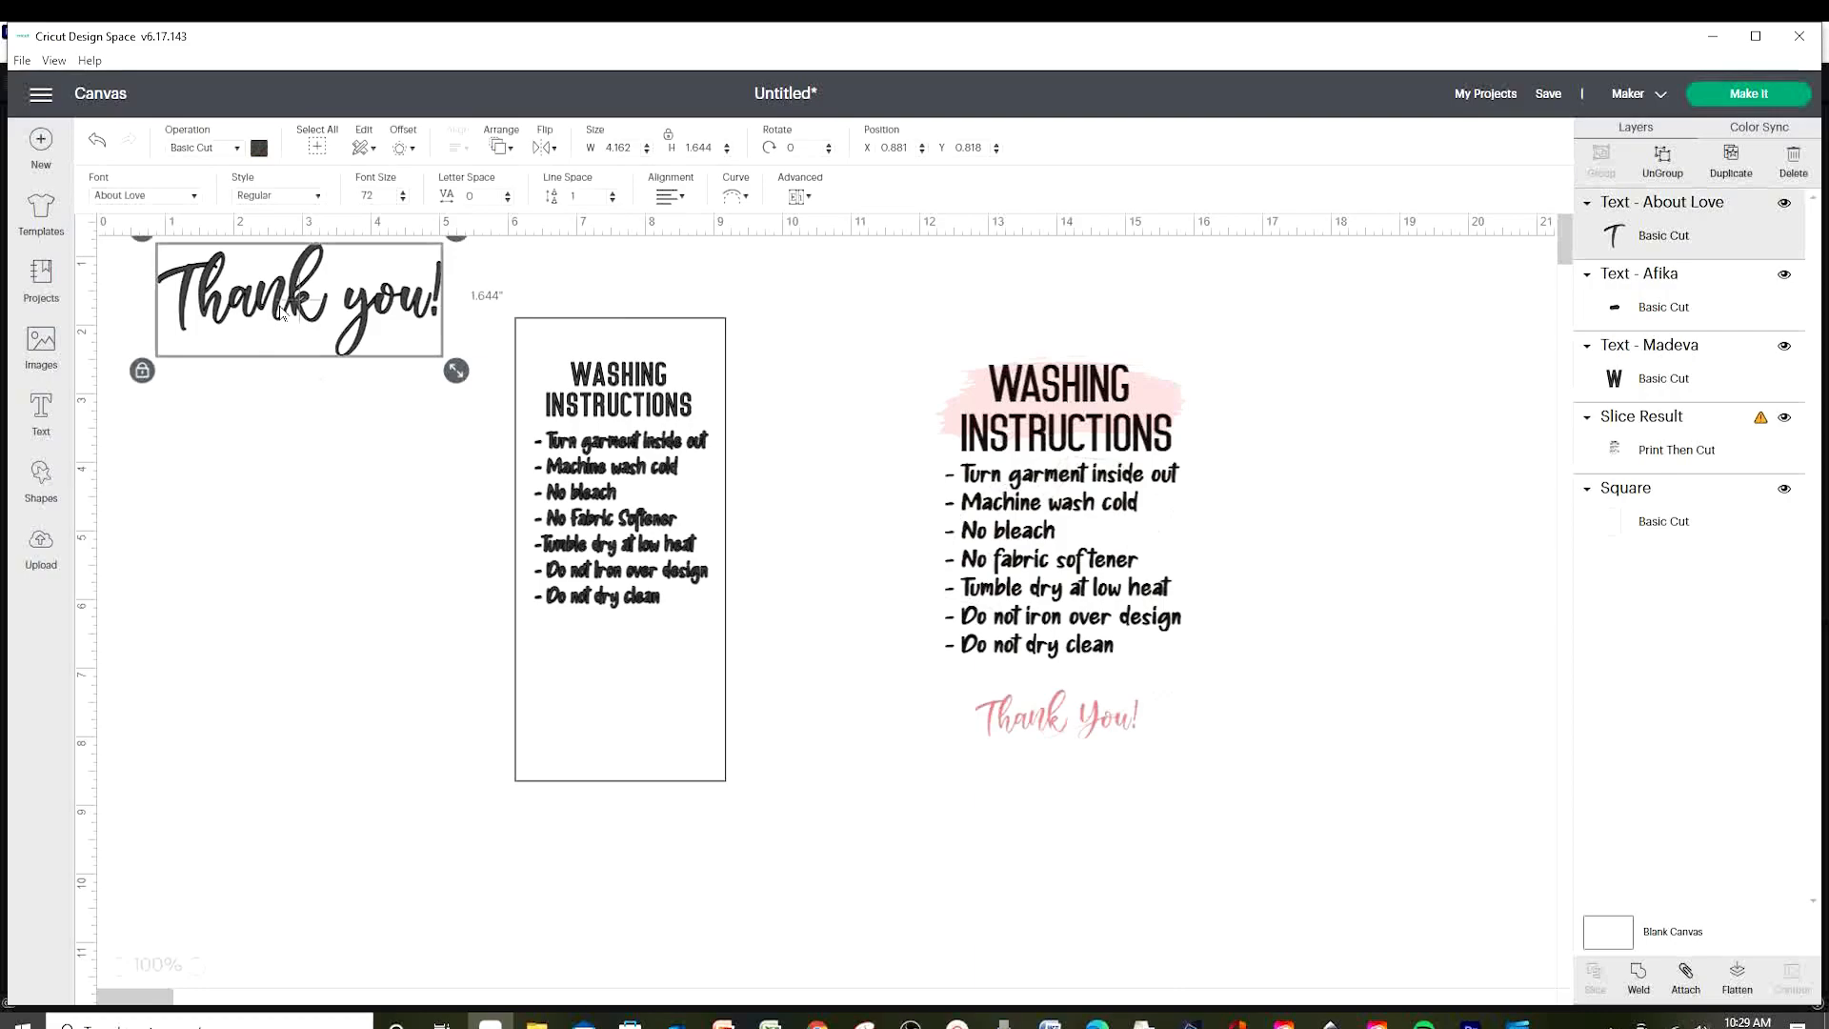
drag(282, 313, 638, 709)
drag(815, 773, 719, 721)
drag(594, 687, 611, 676)
click(714, 854)
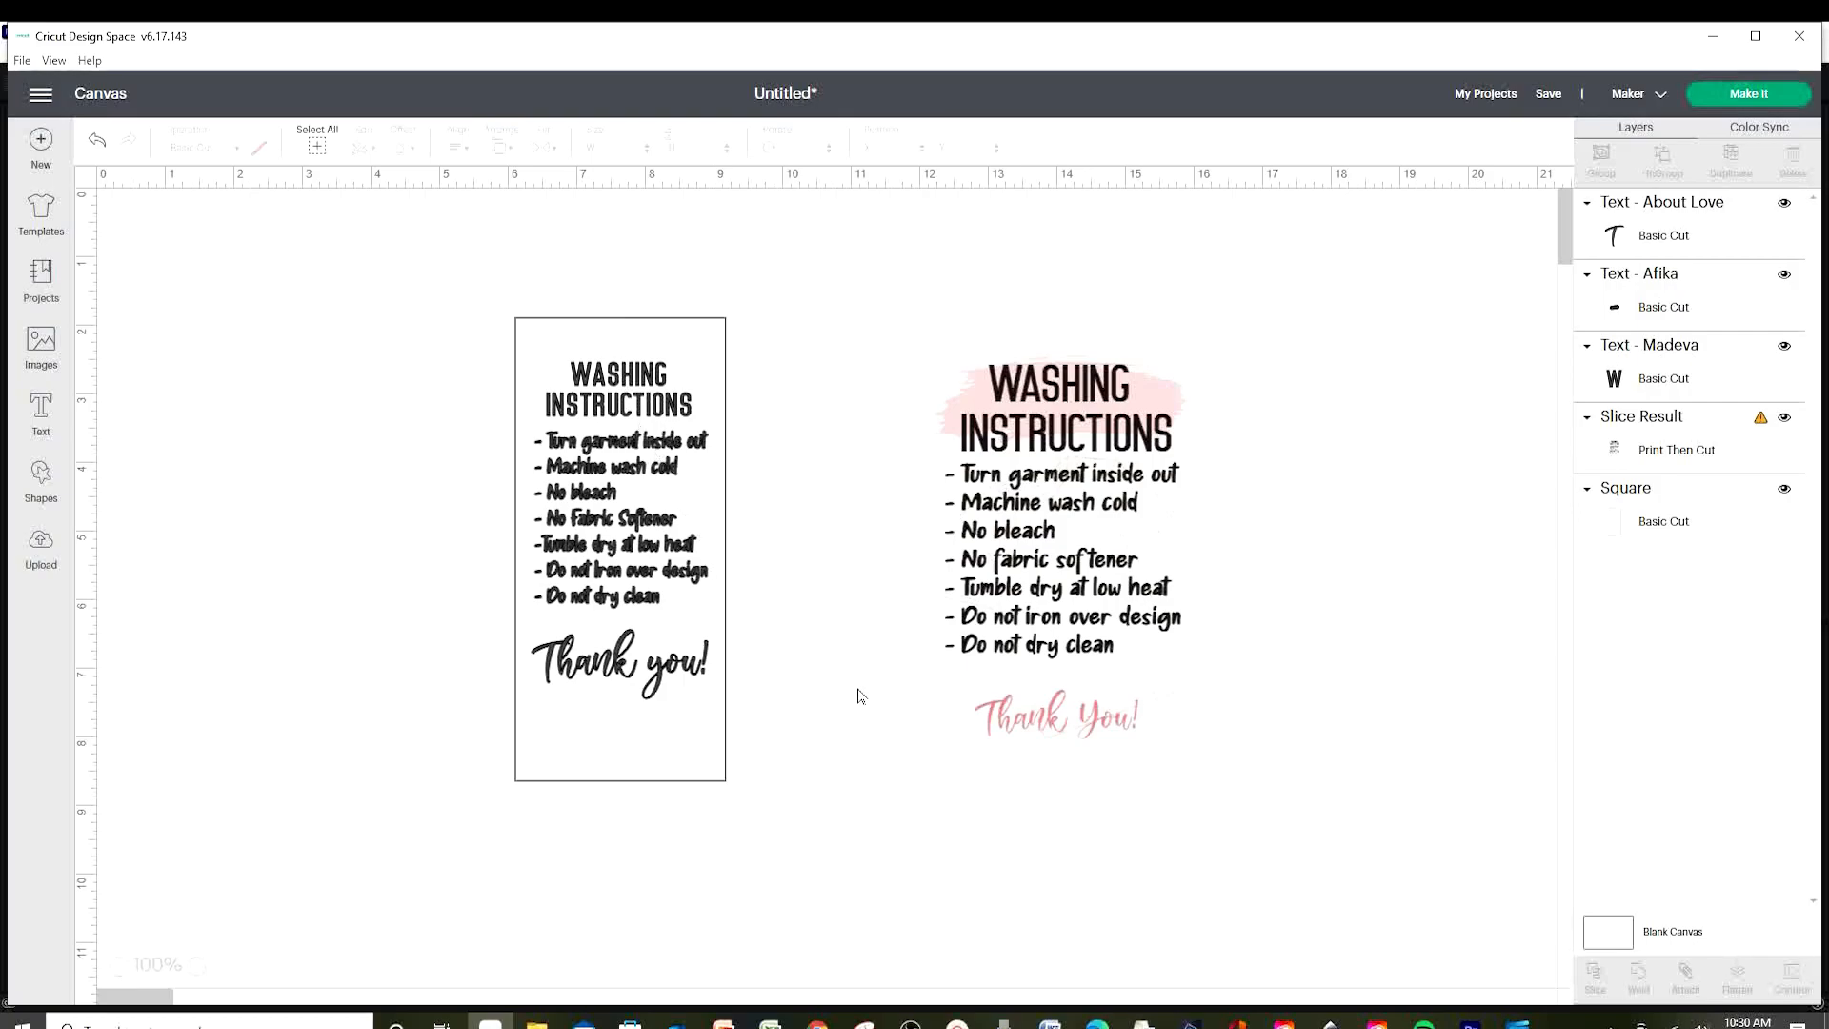
key(ctrl+z)
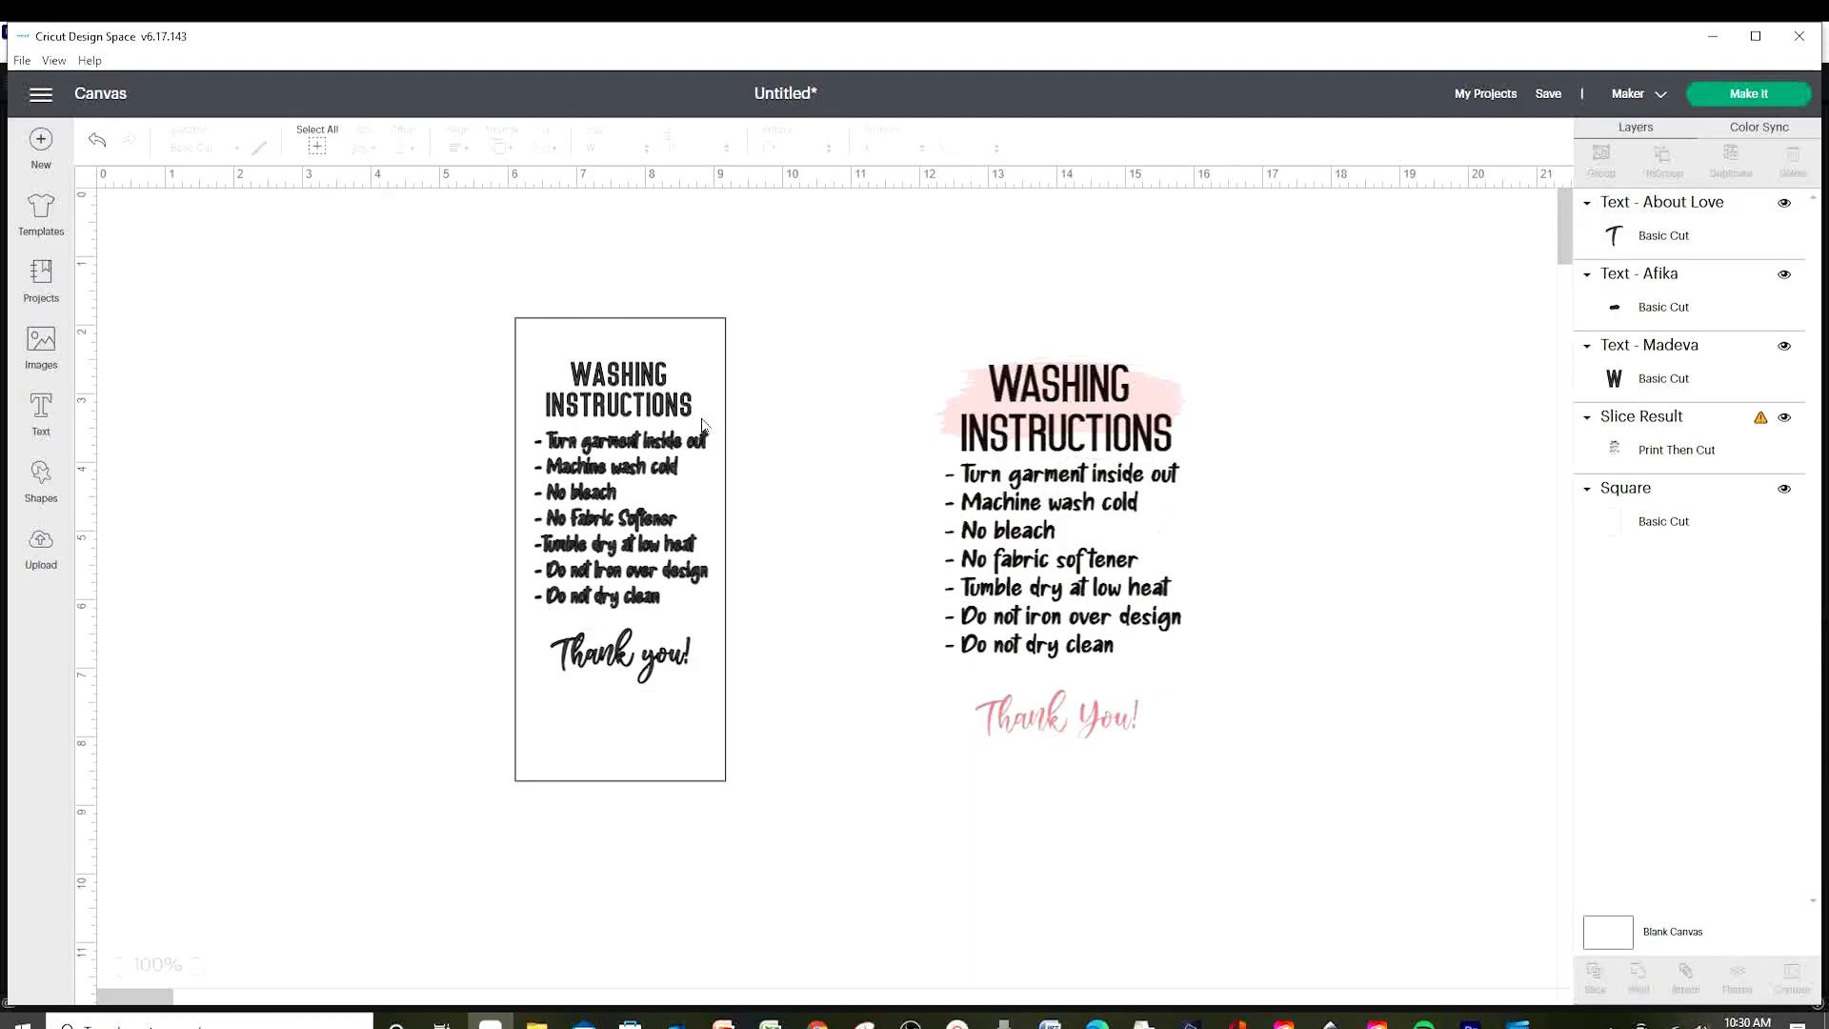
Recolor the washing instructions heading and the thank-you line in the card to light pink.
click(629, 388)
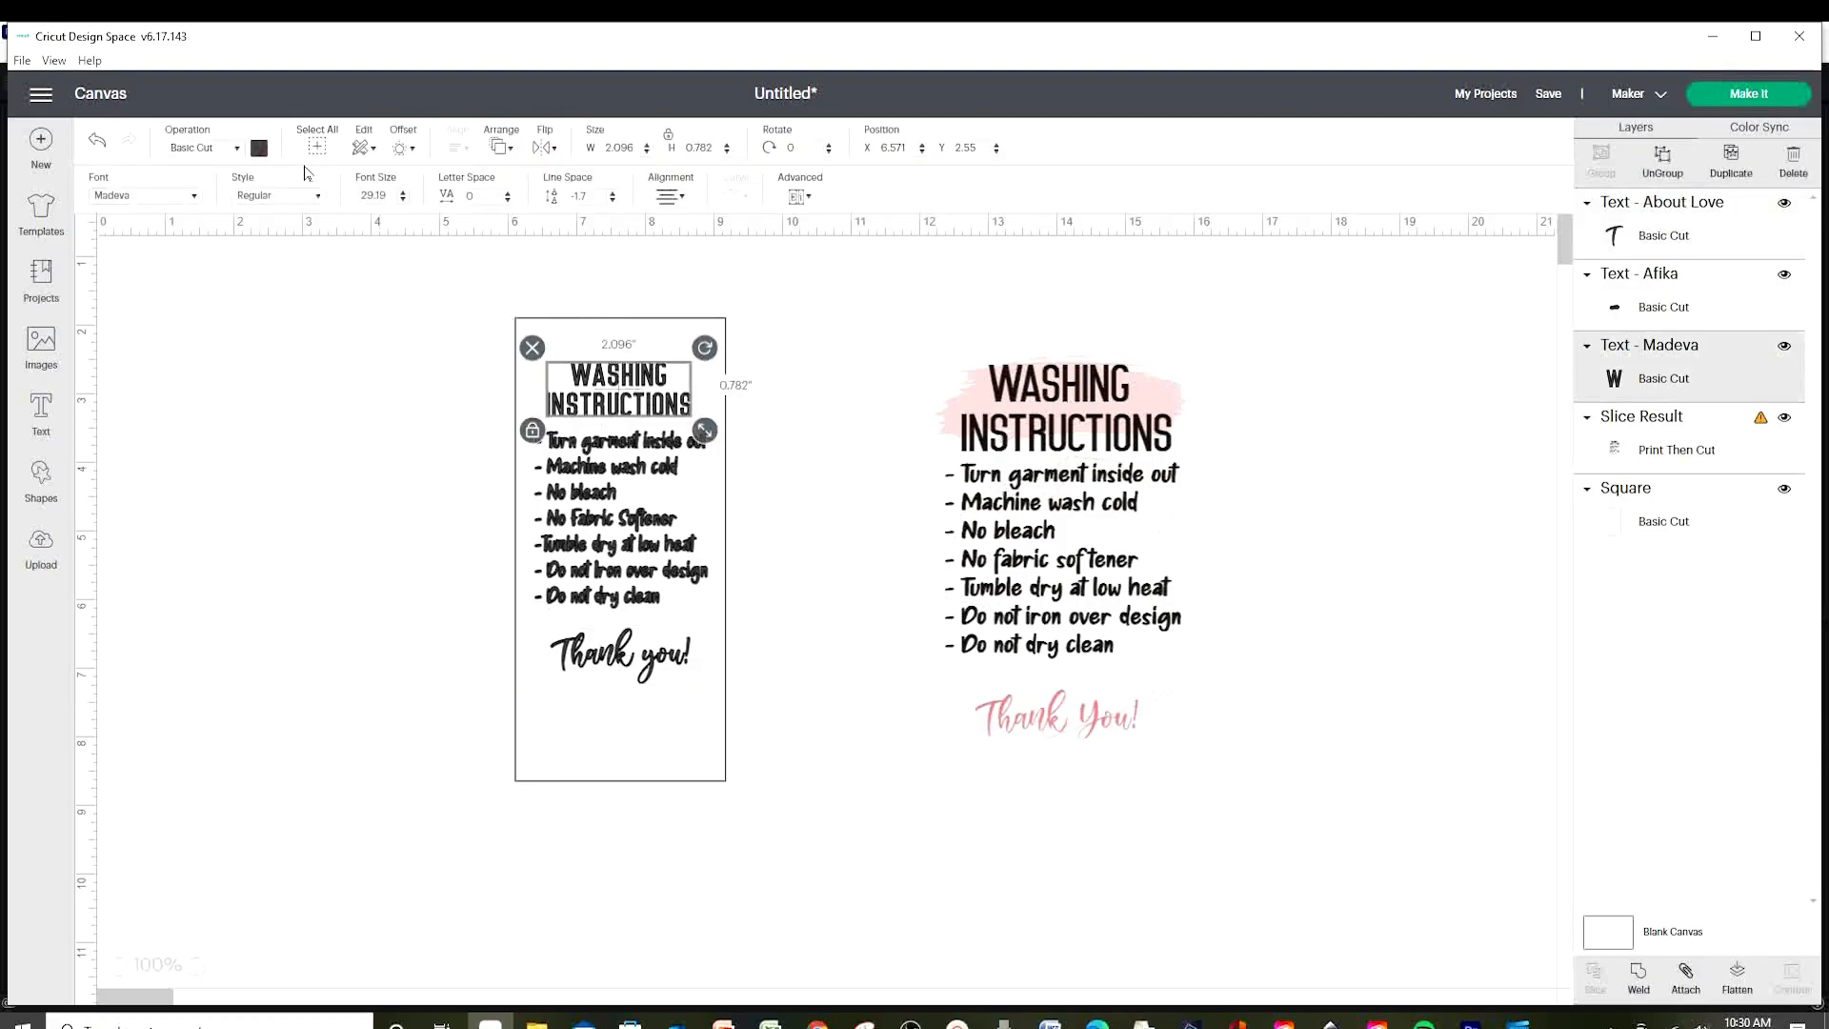
click(259, 148)
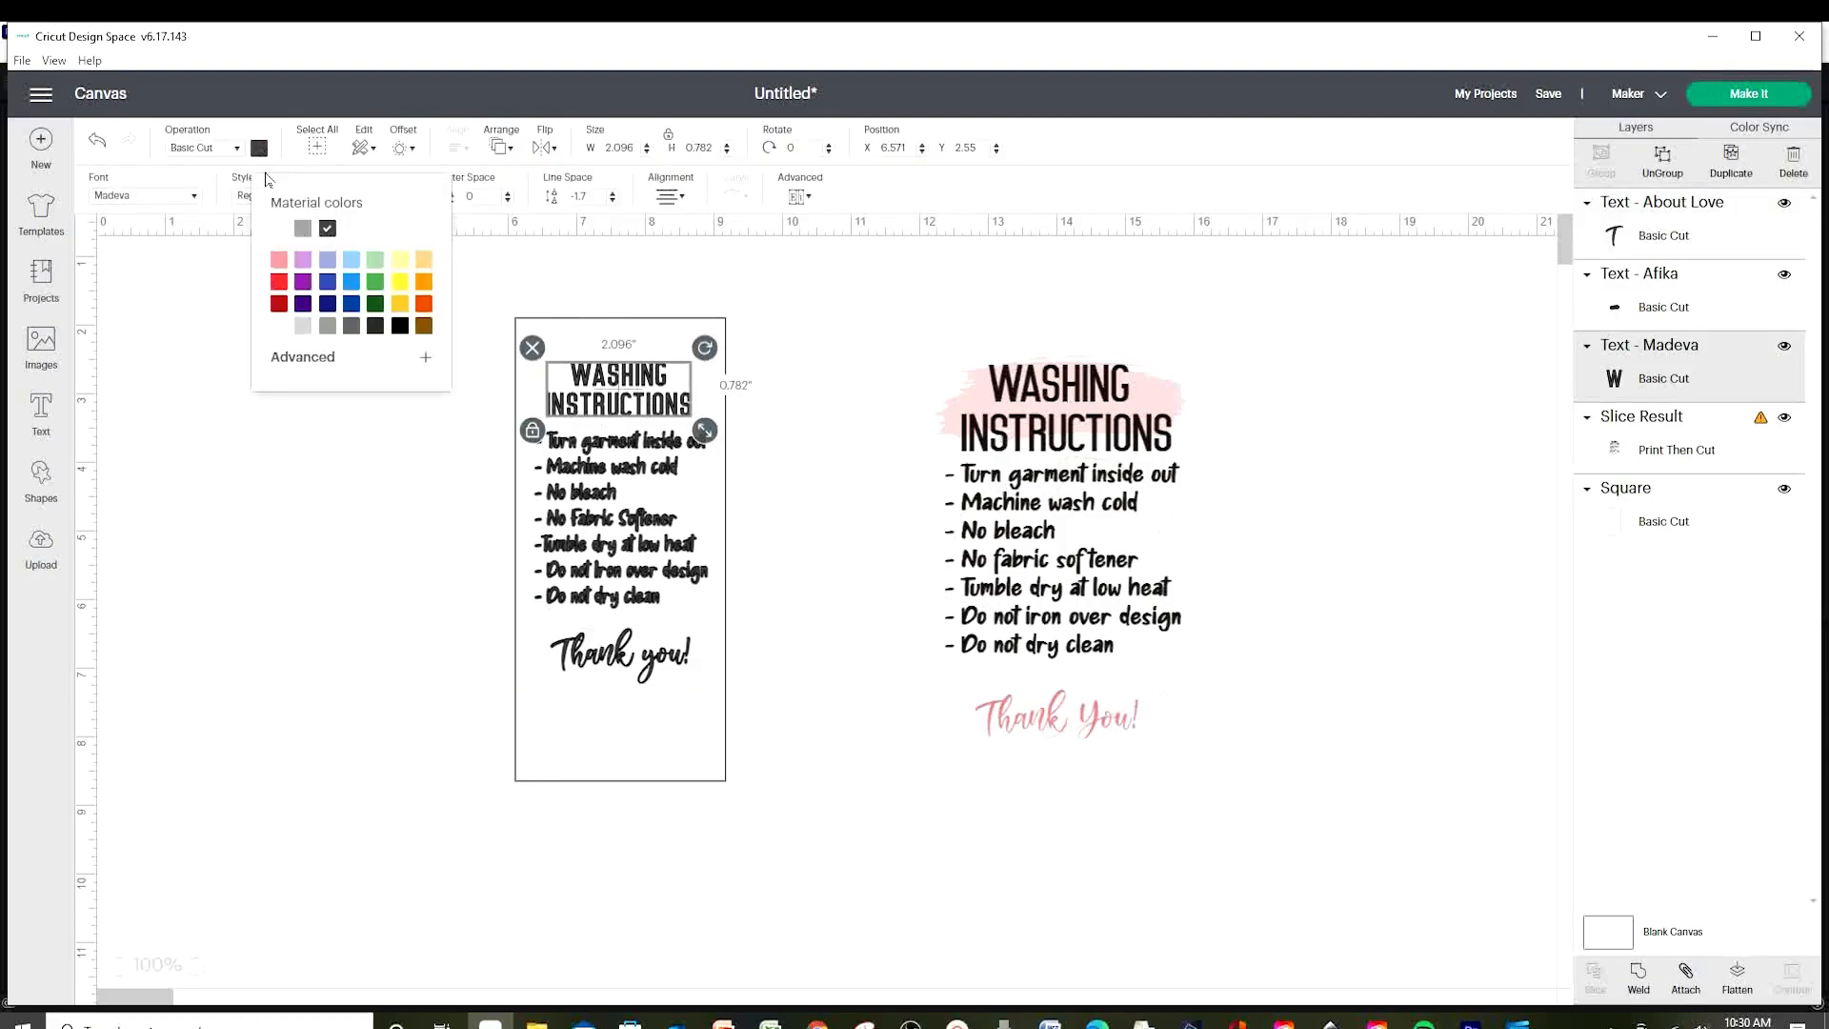
click(280, 278)
click(642, 658)
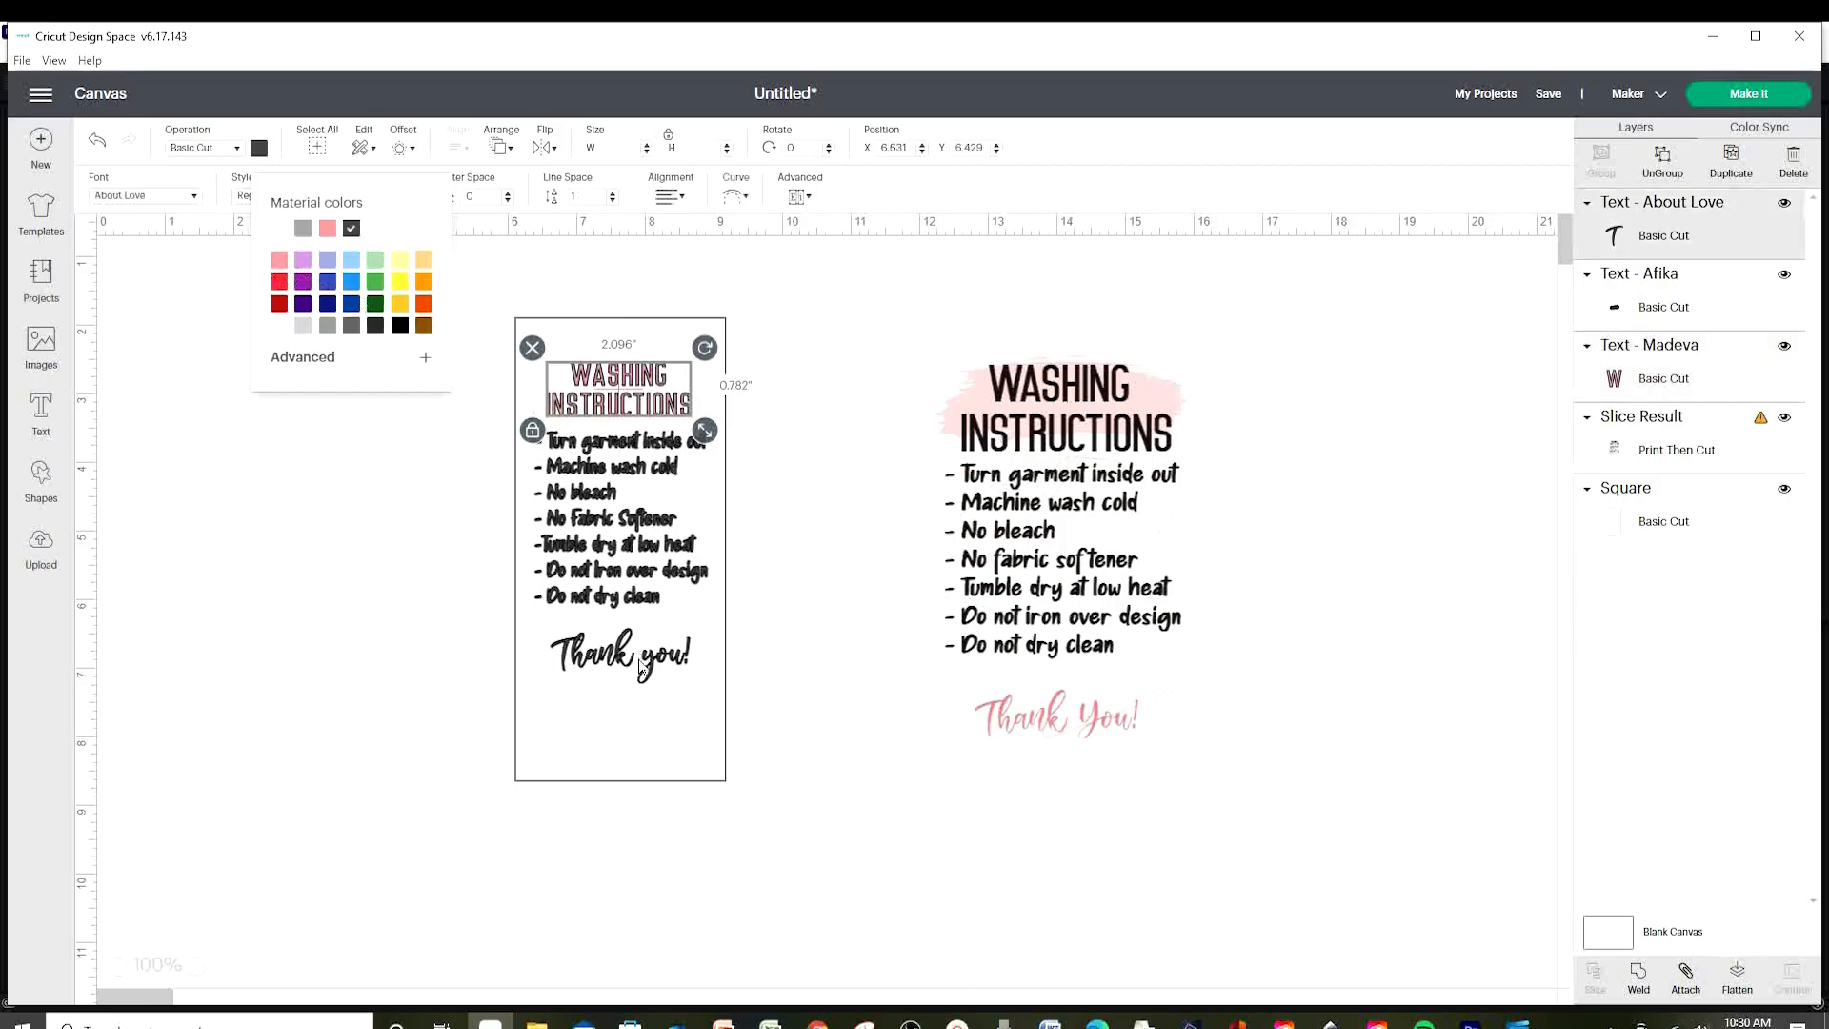
click(259, 148)
click(279, 260)
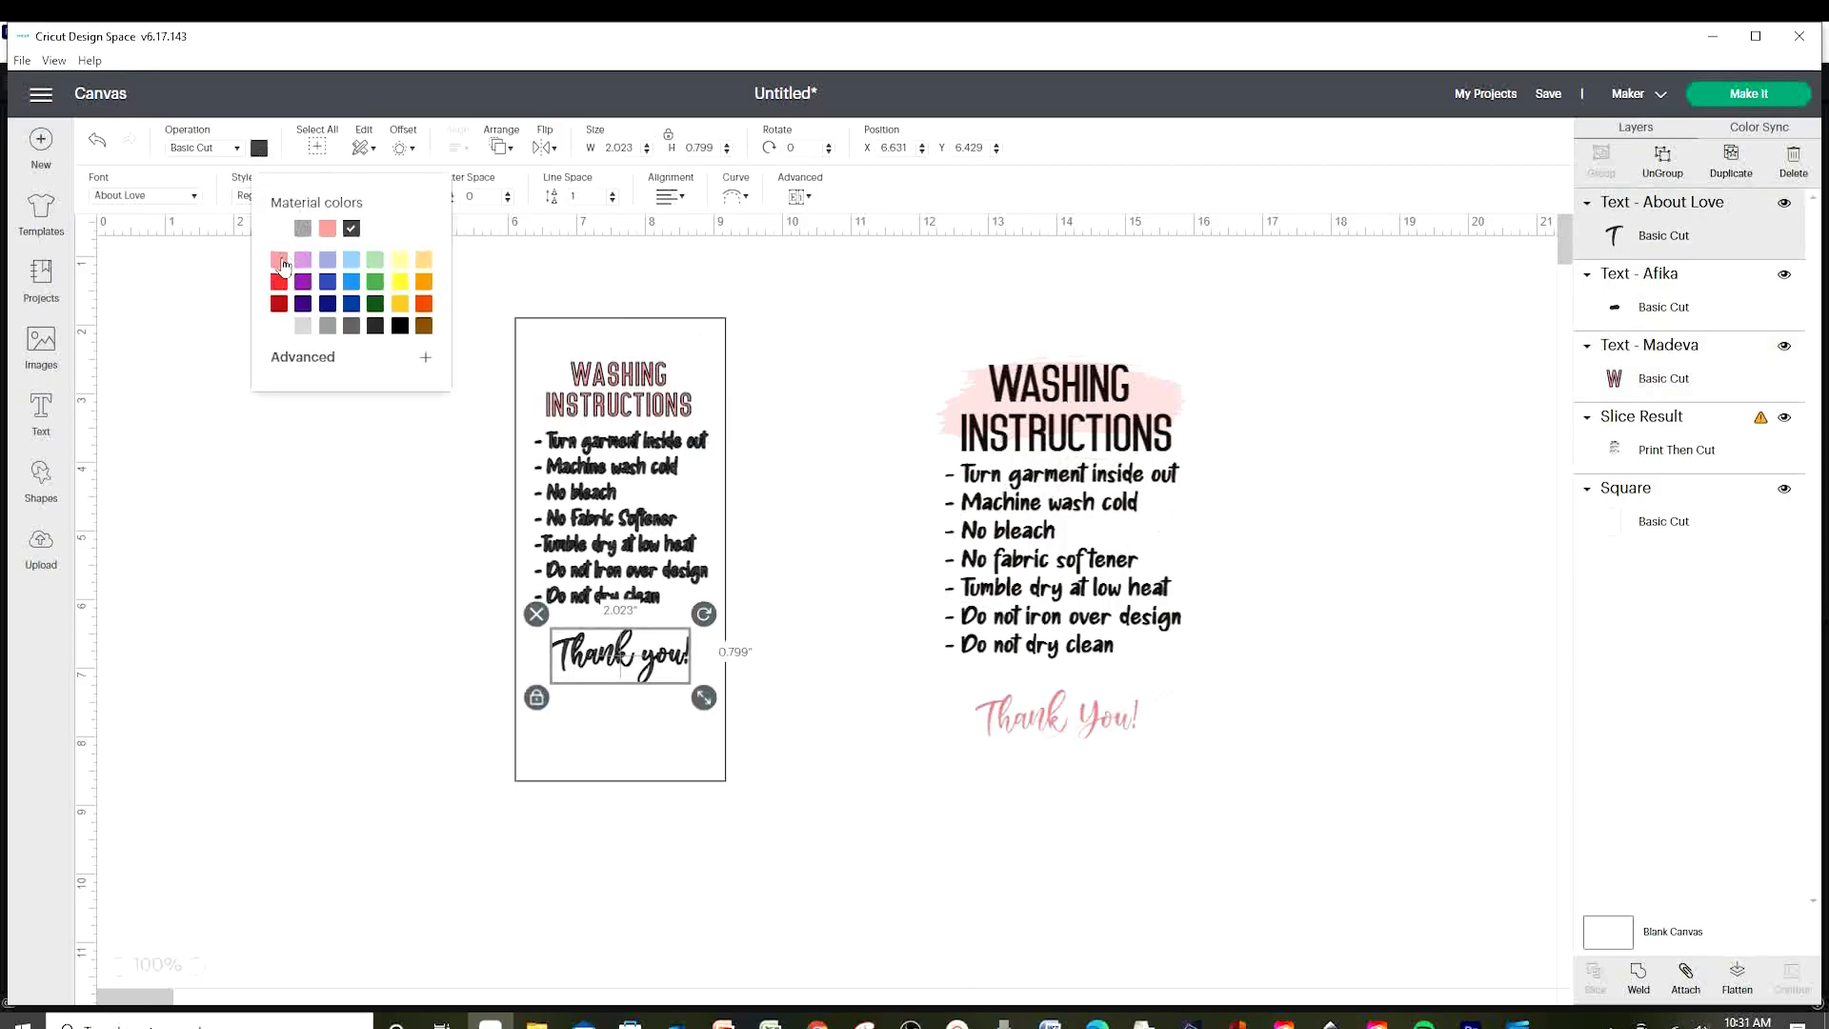
click(809, 610)
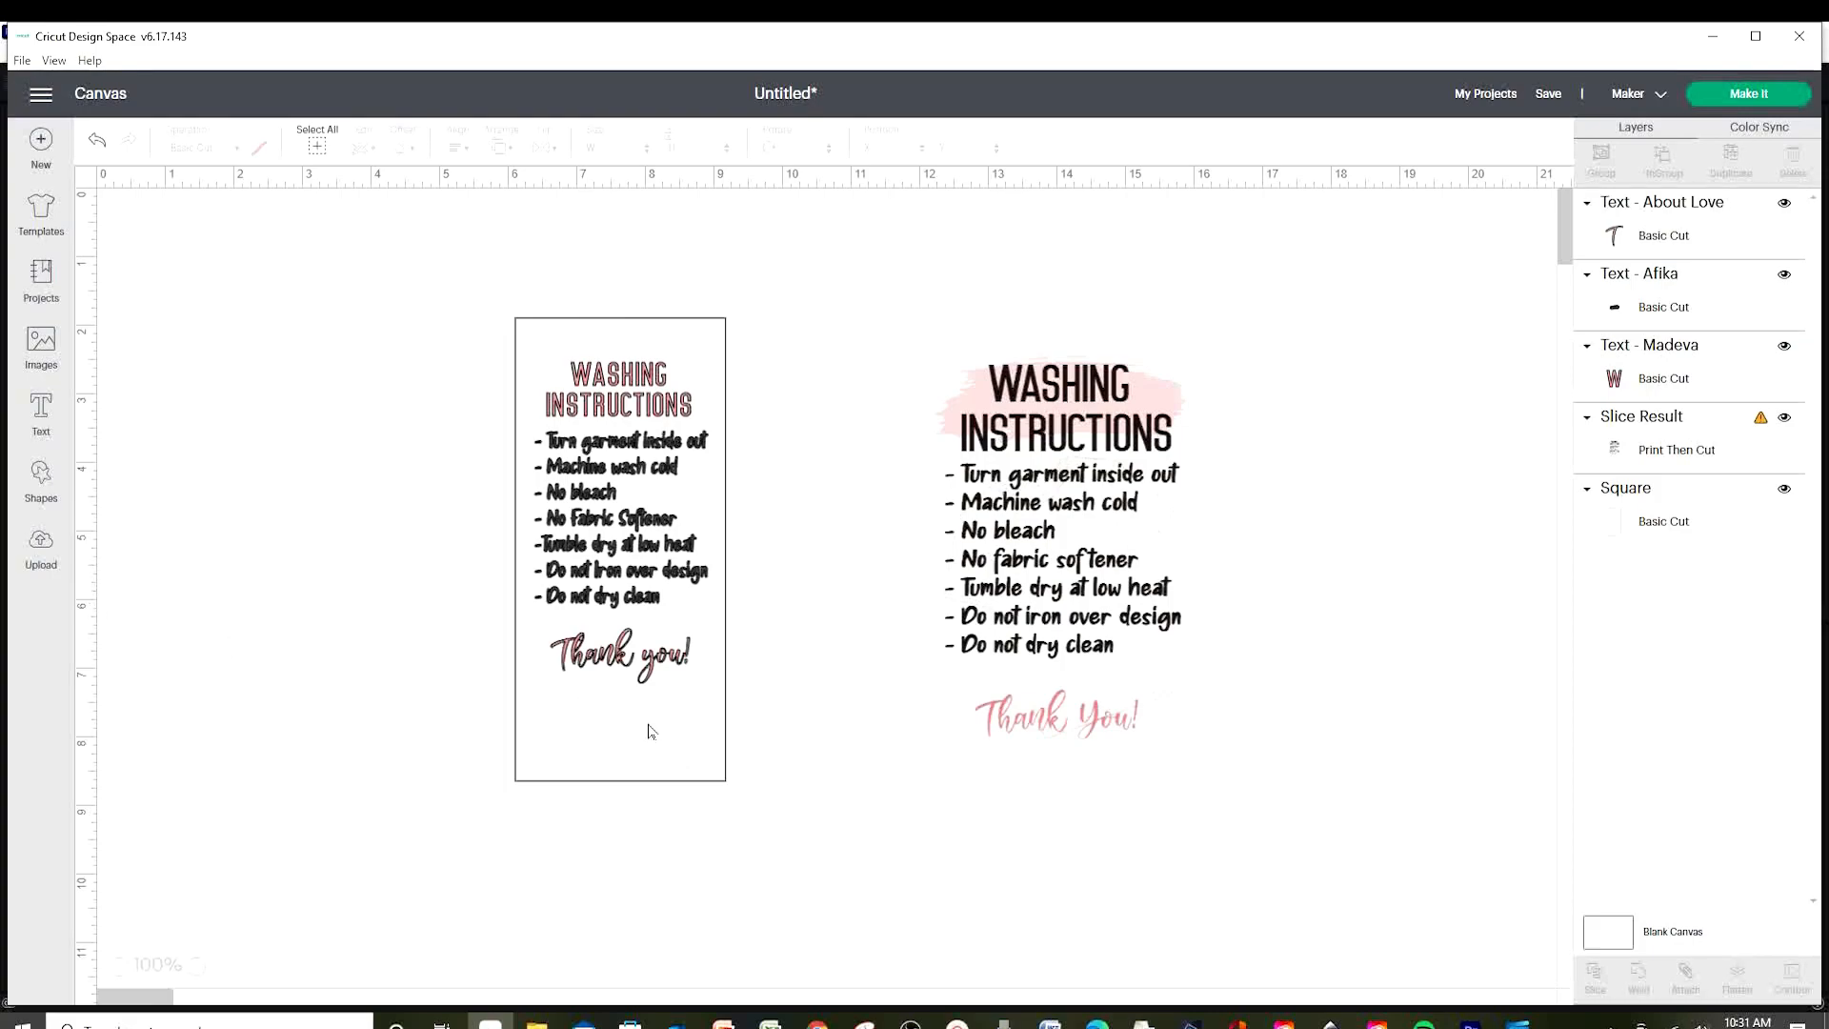
click(52, 433)
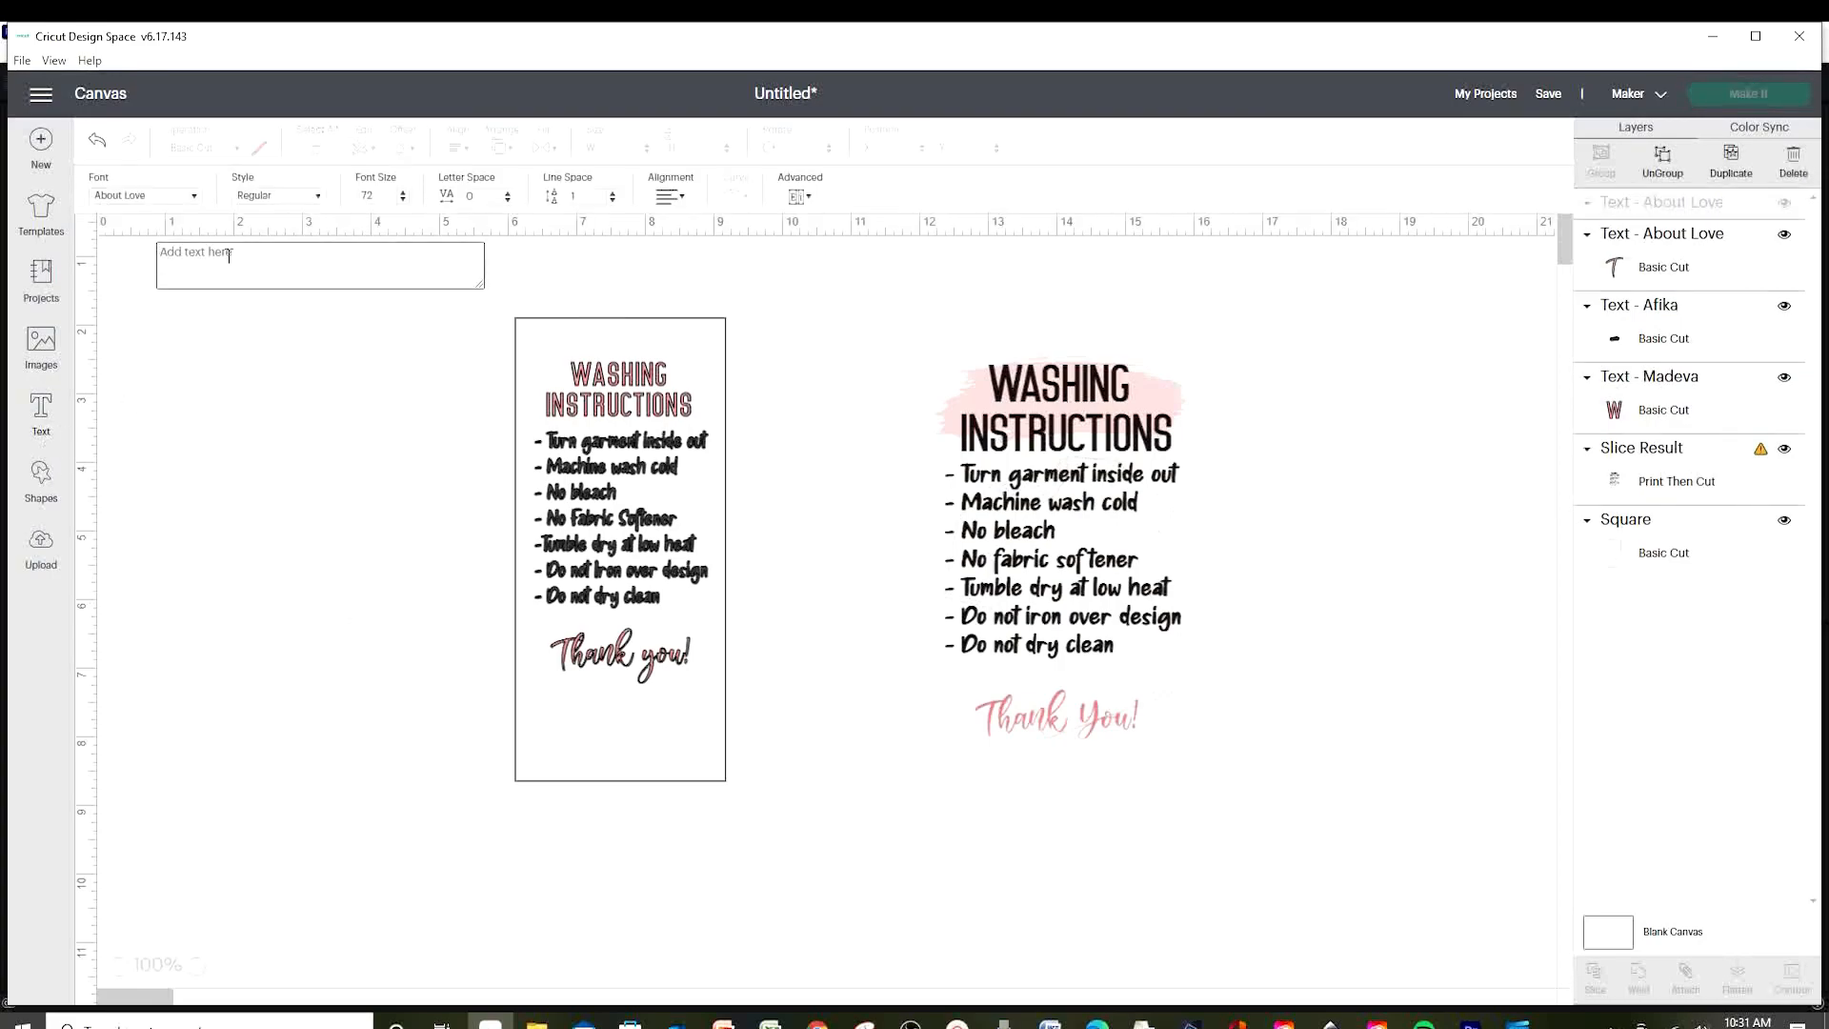
text(www)
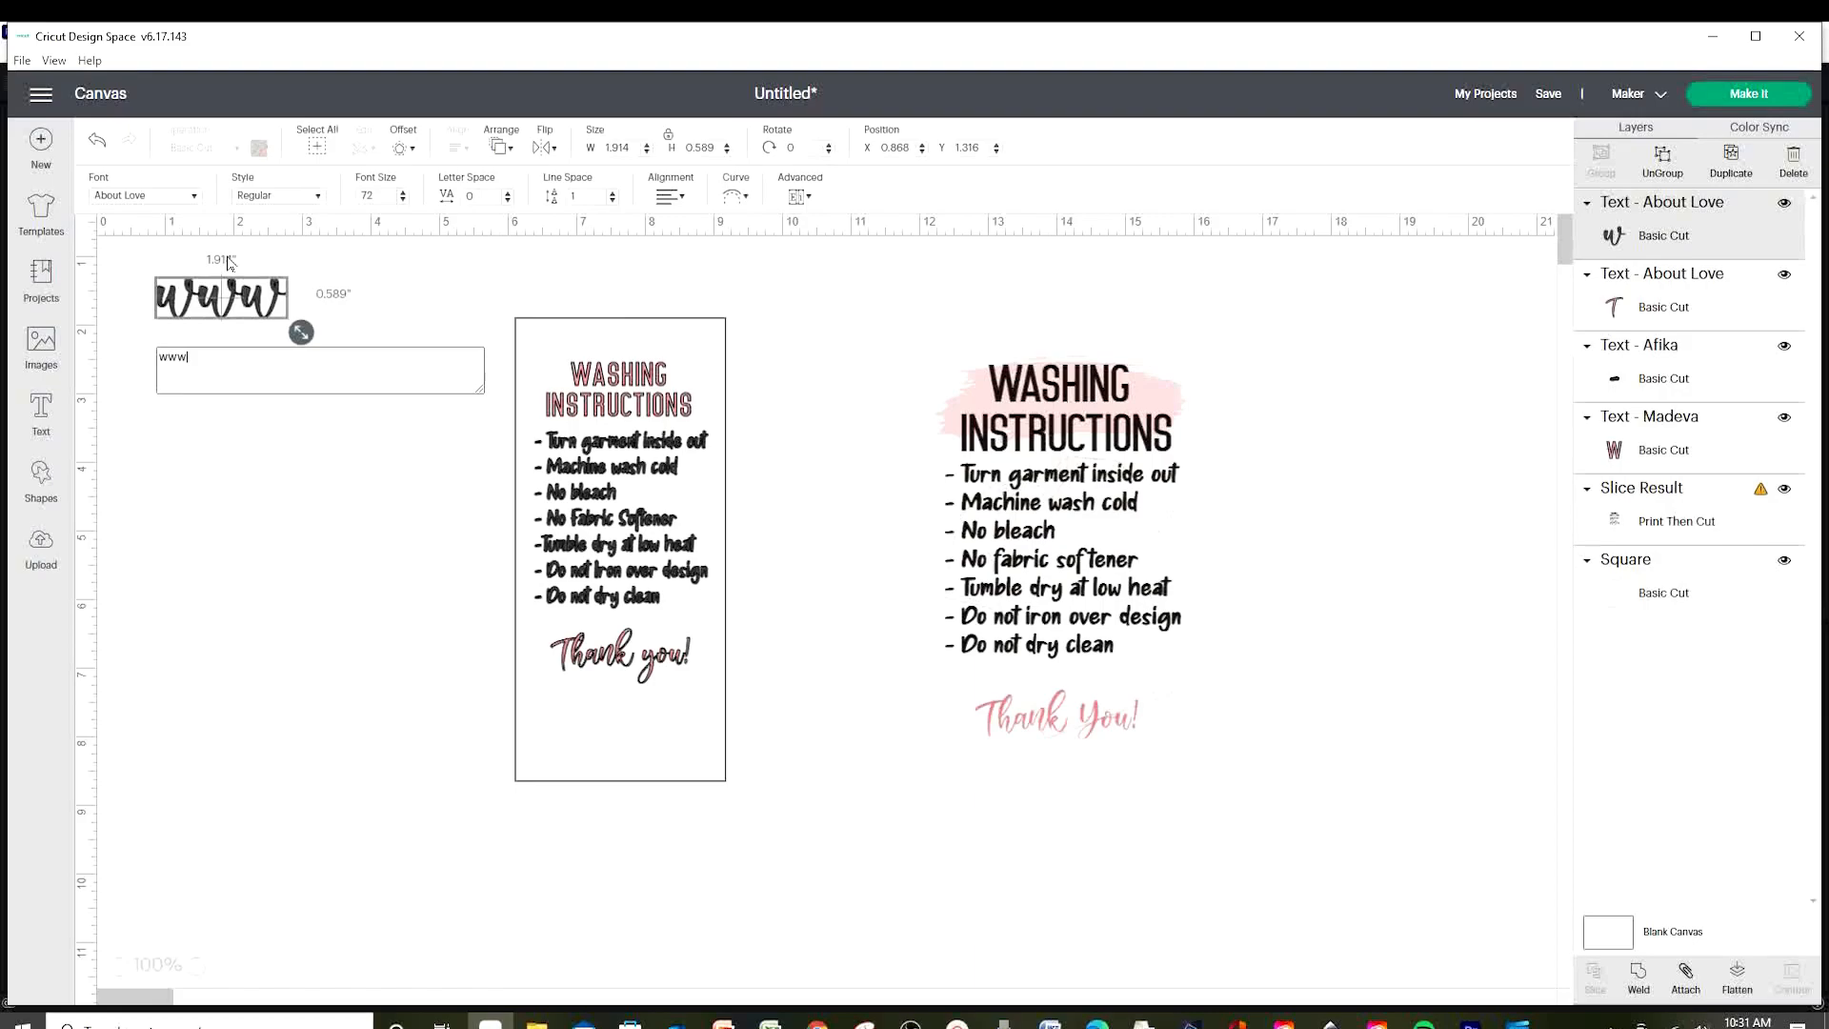
text(.daisymul)
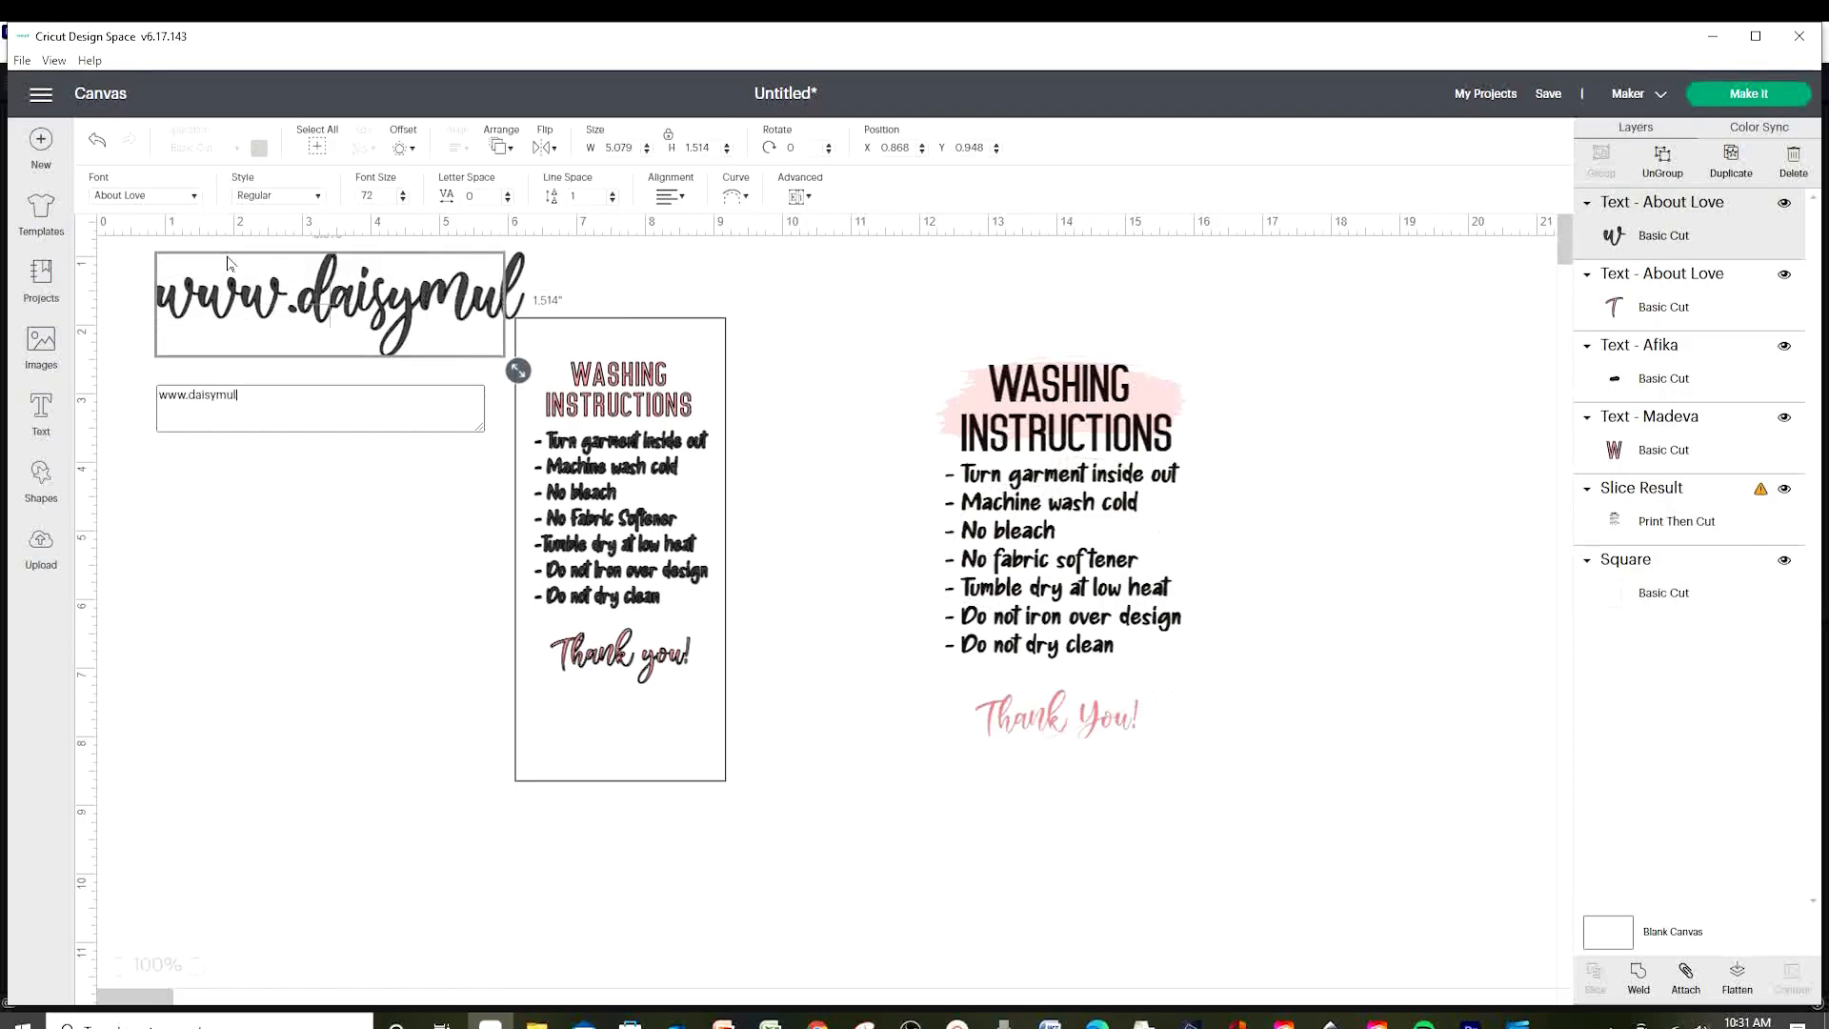
text(tifacet)
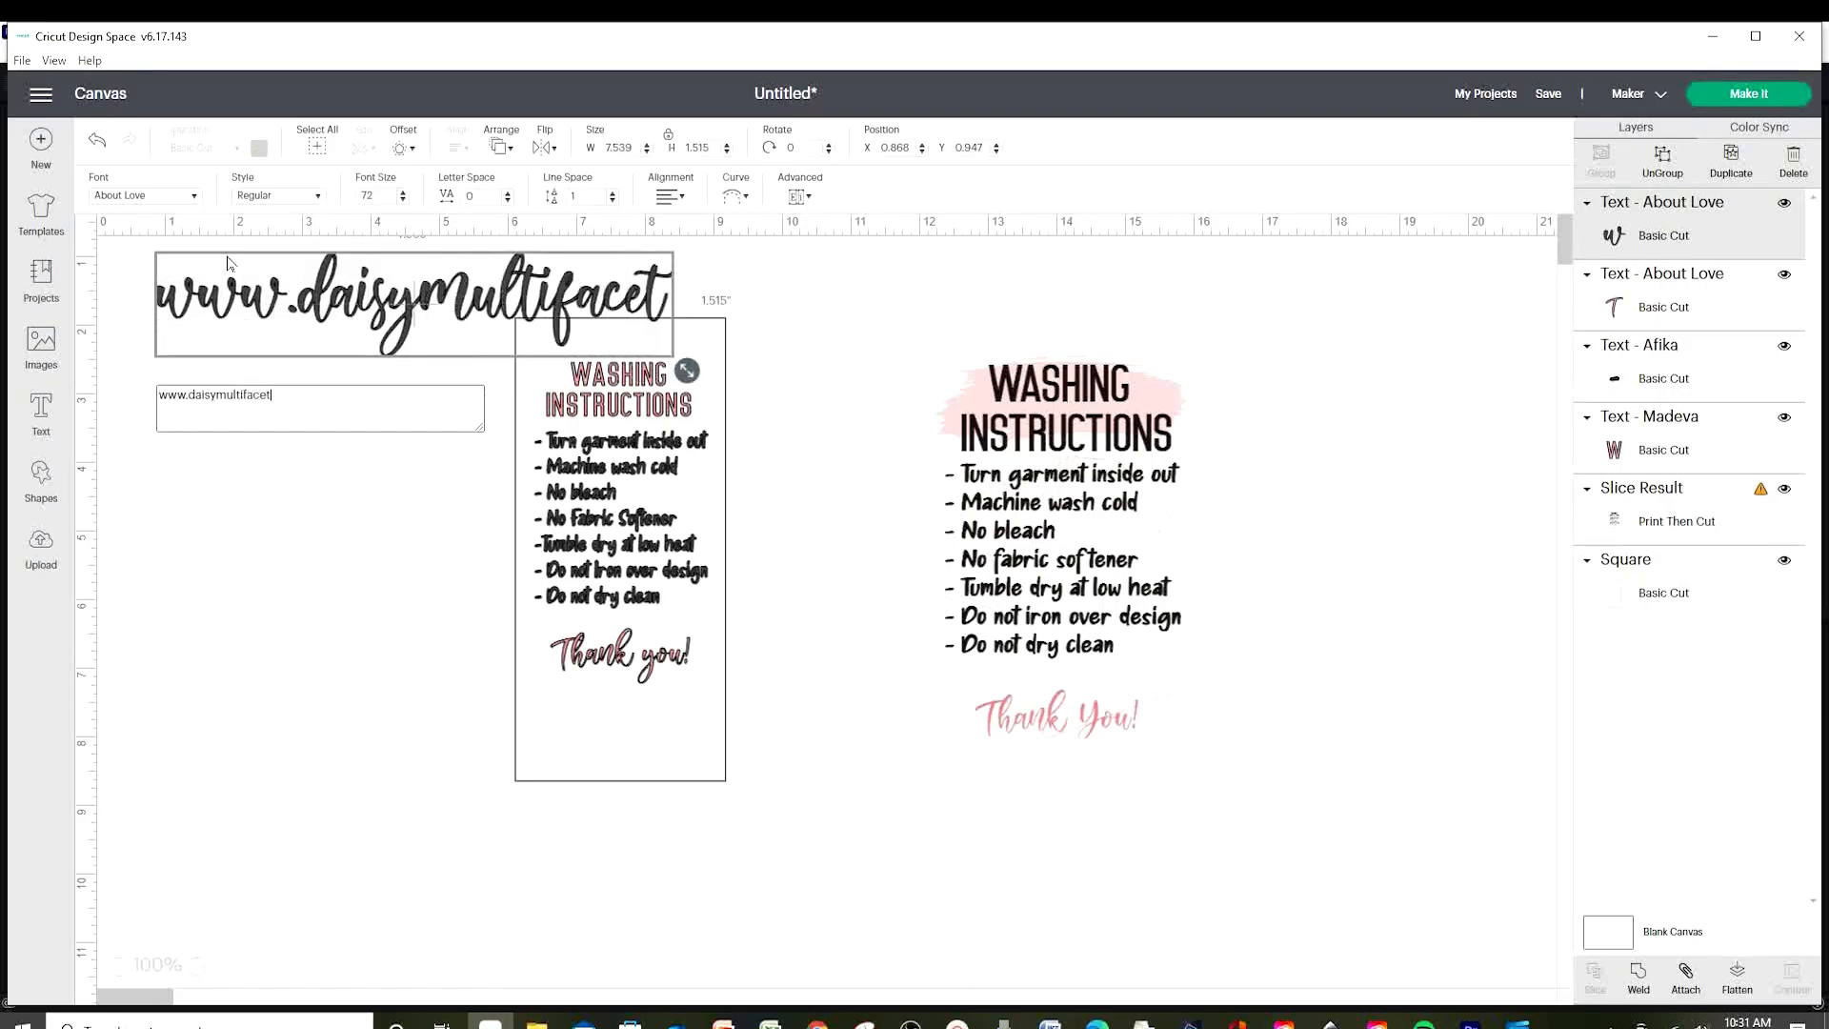
text(ica.com)
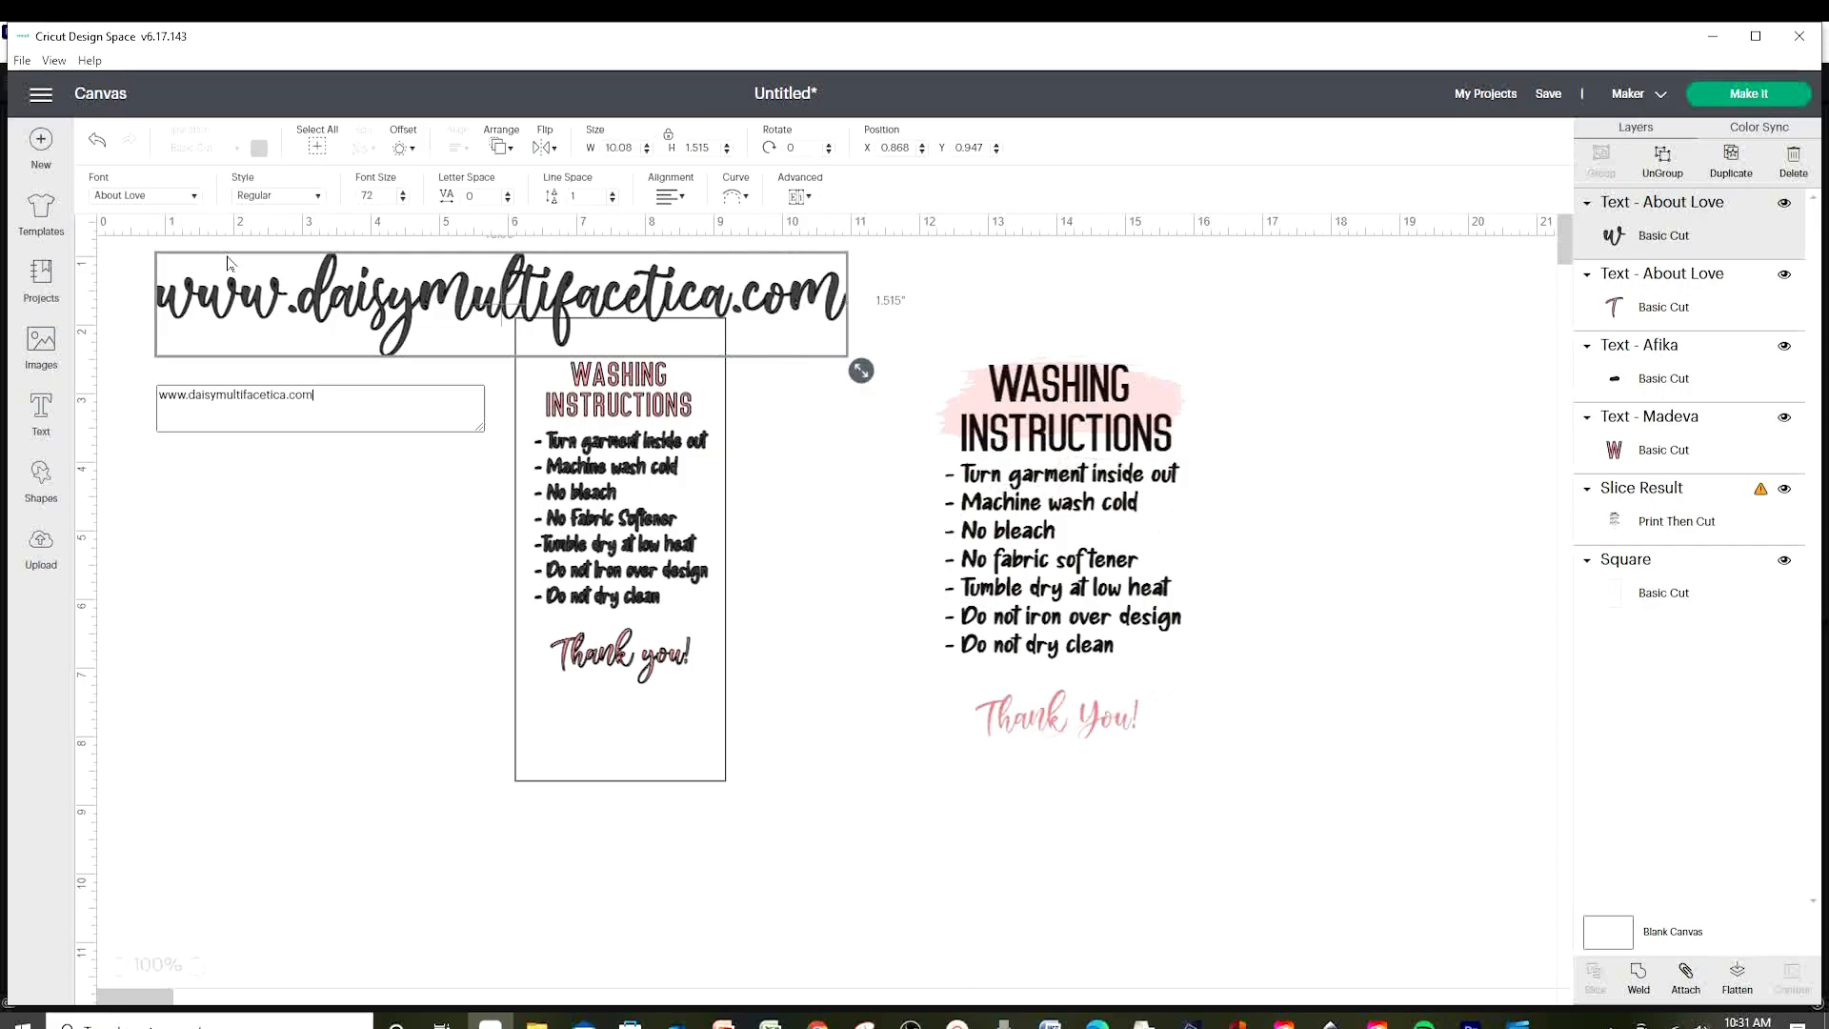
Set the website text's font to Arial and its font size to 5.
click(176, 196)
triple_click(1191, 154)
text(a)
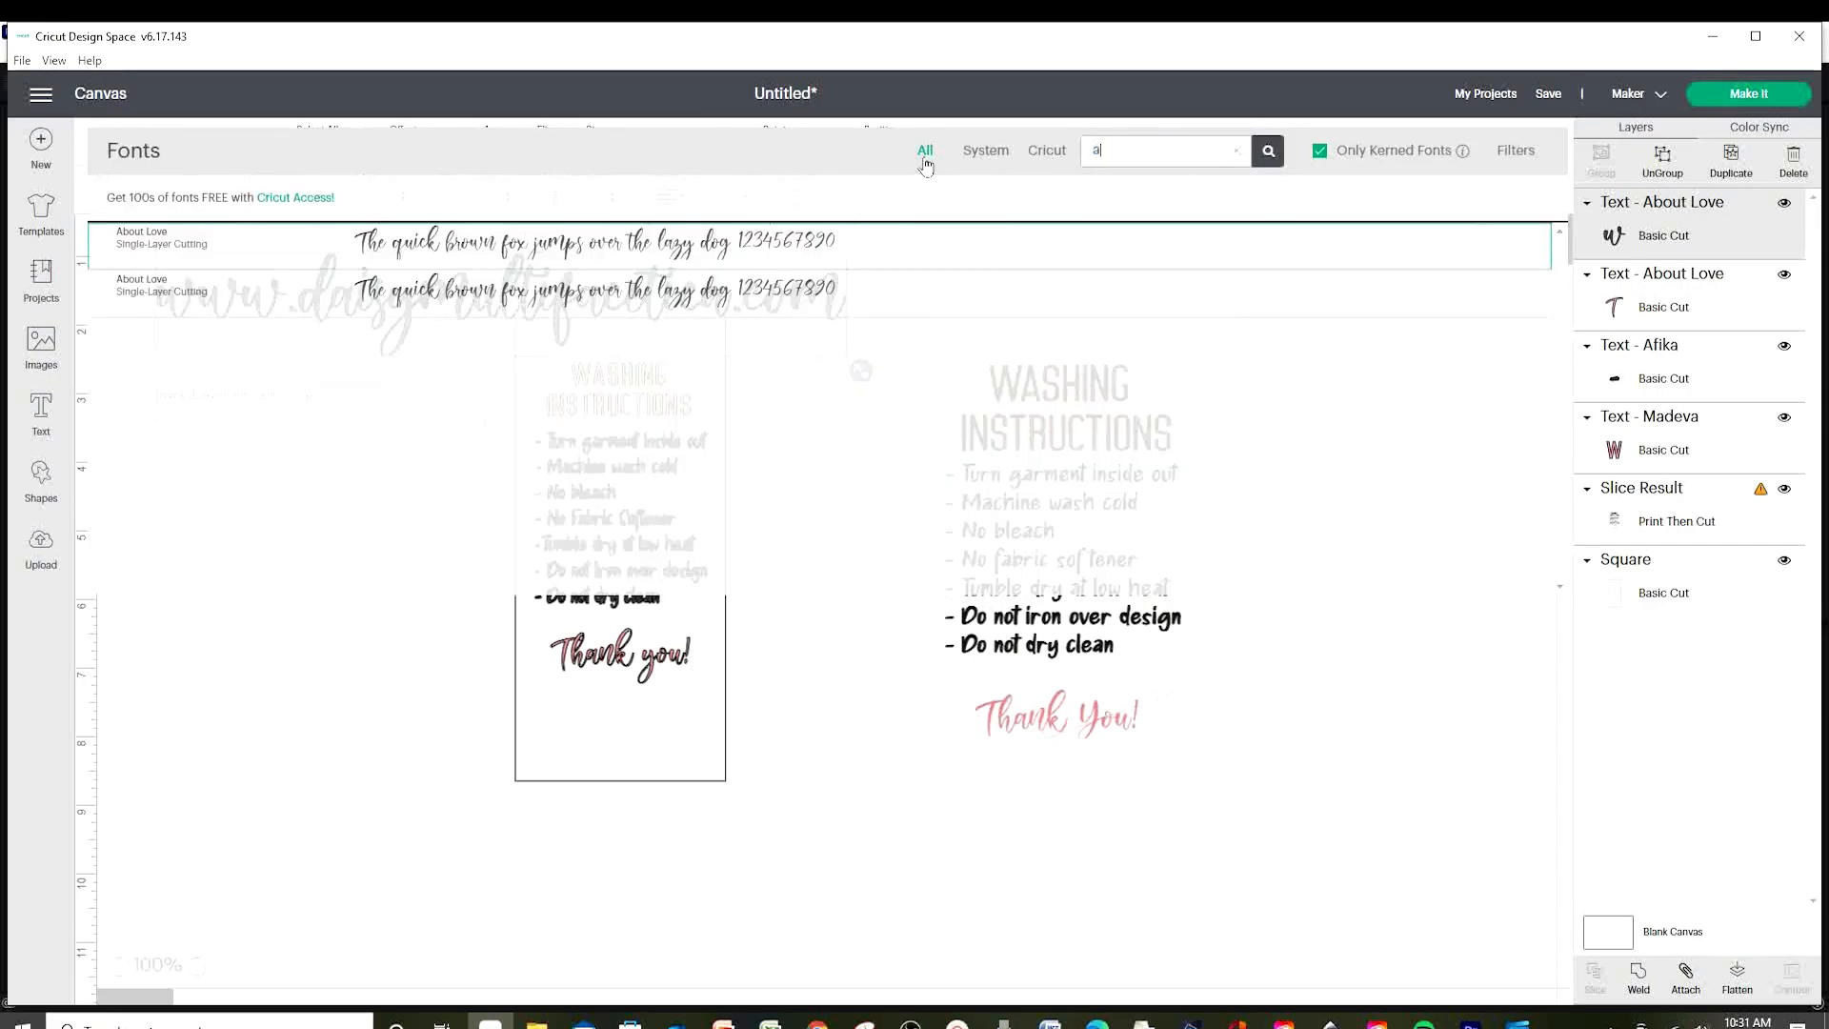
text(rial)
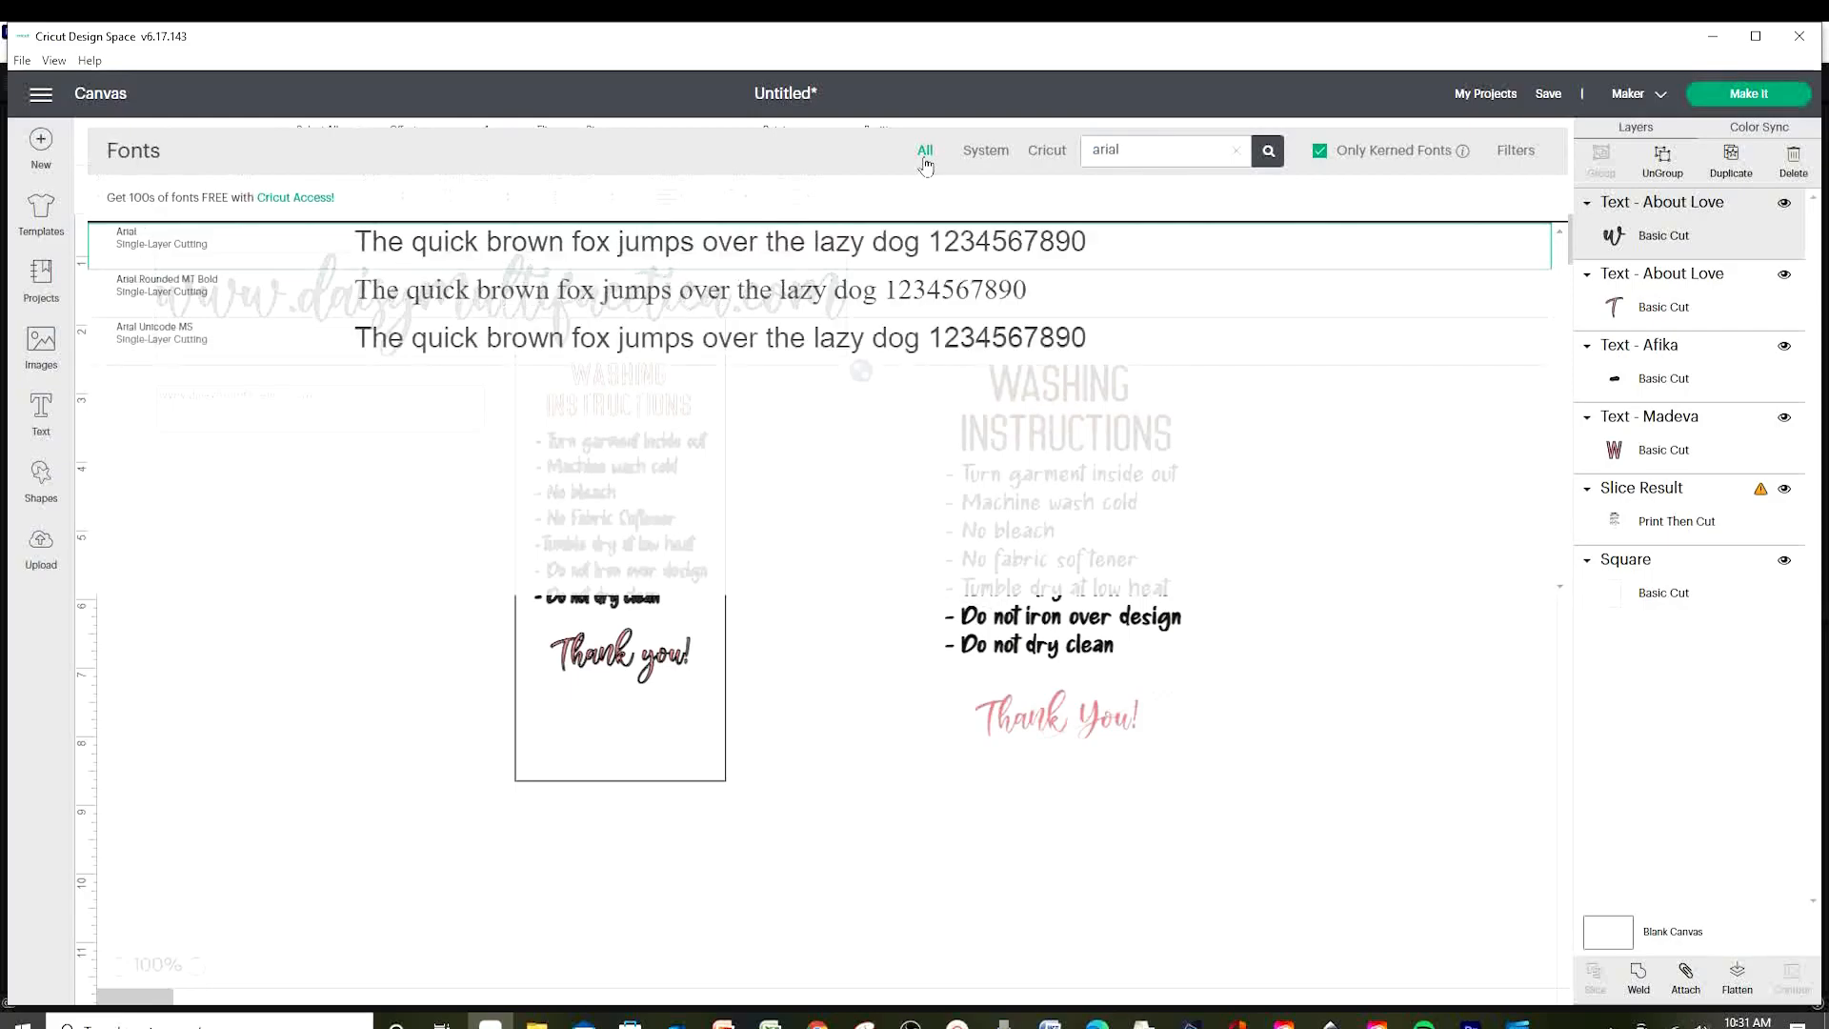
click(705, 249)
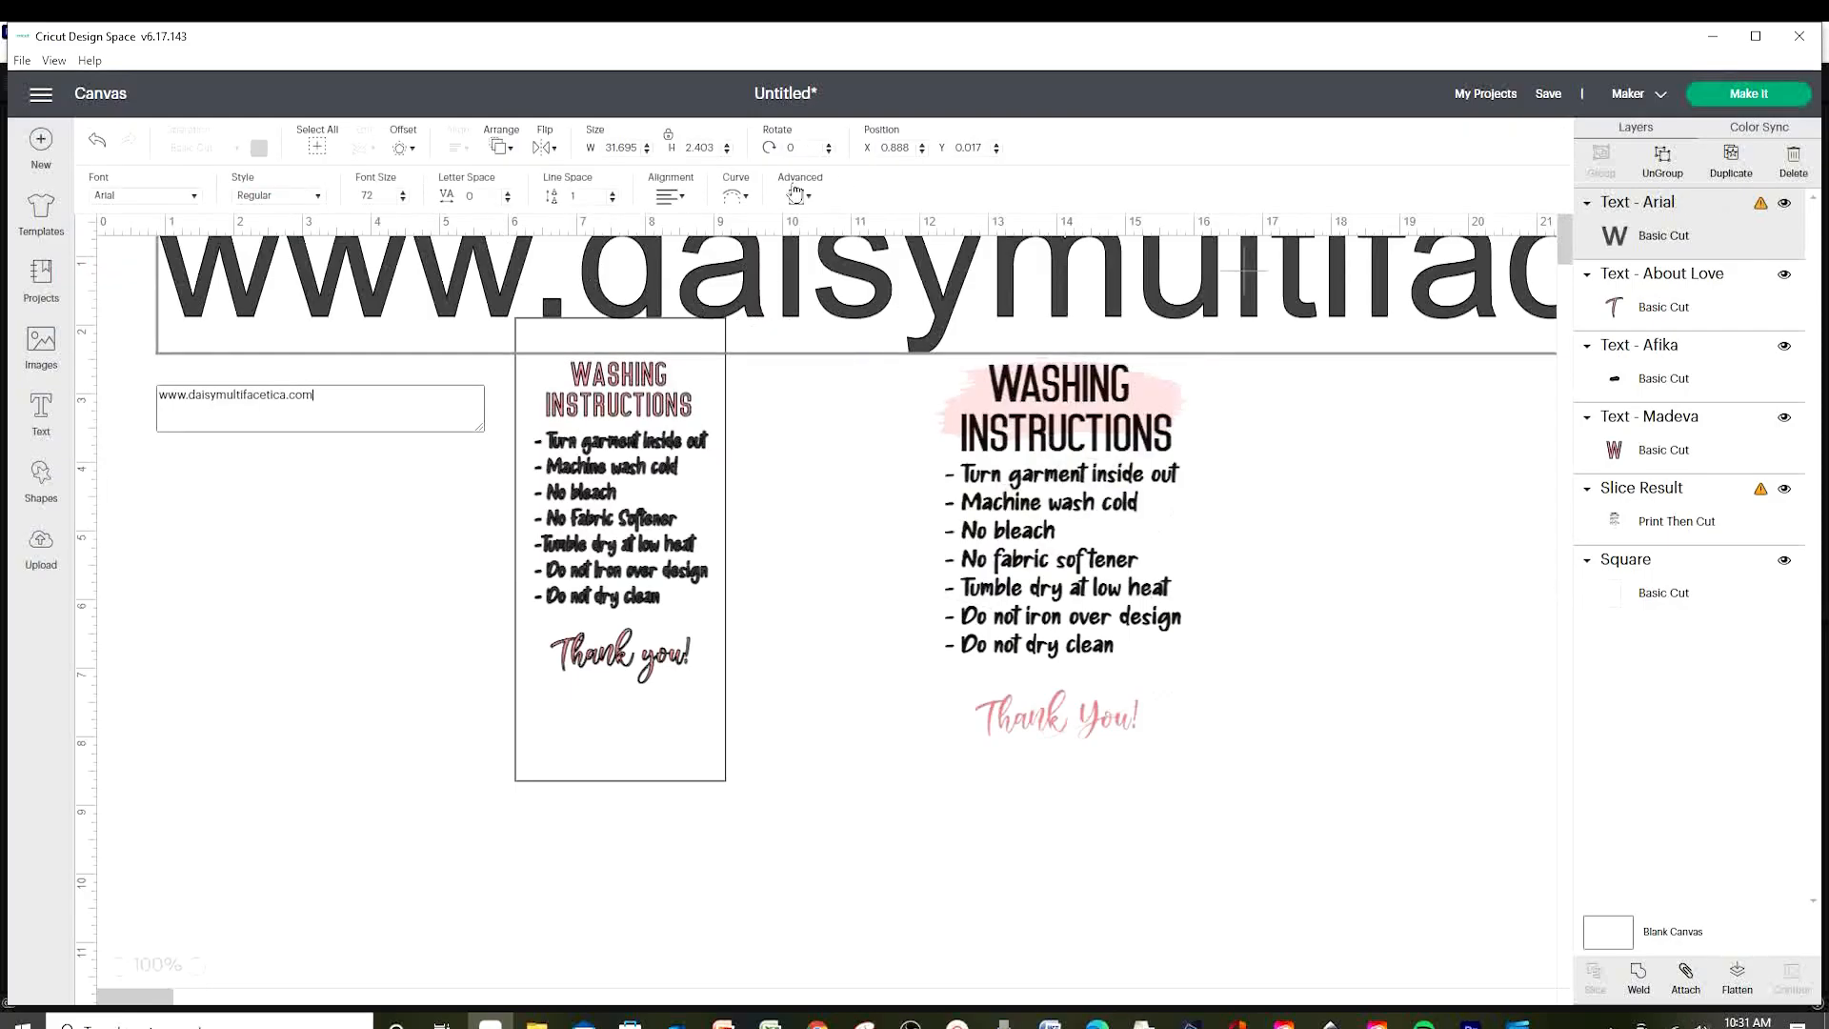
double_click(382, 196)
text(5)
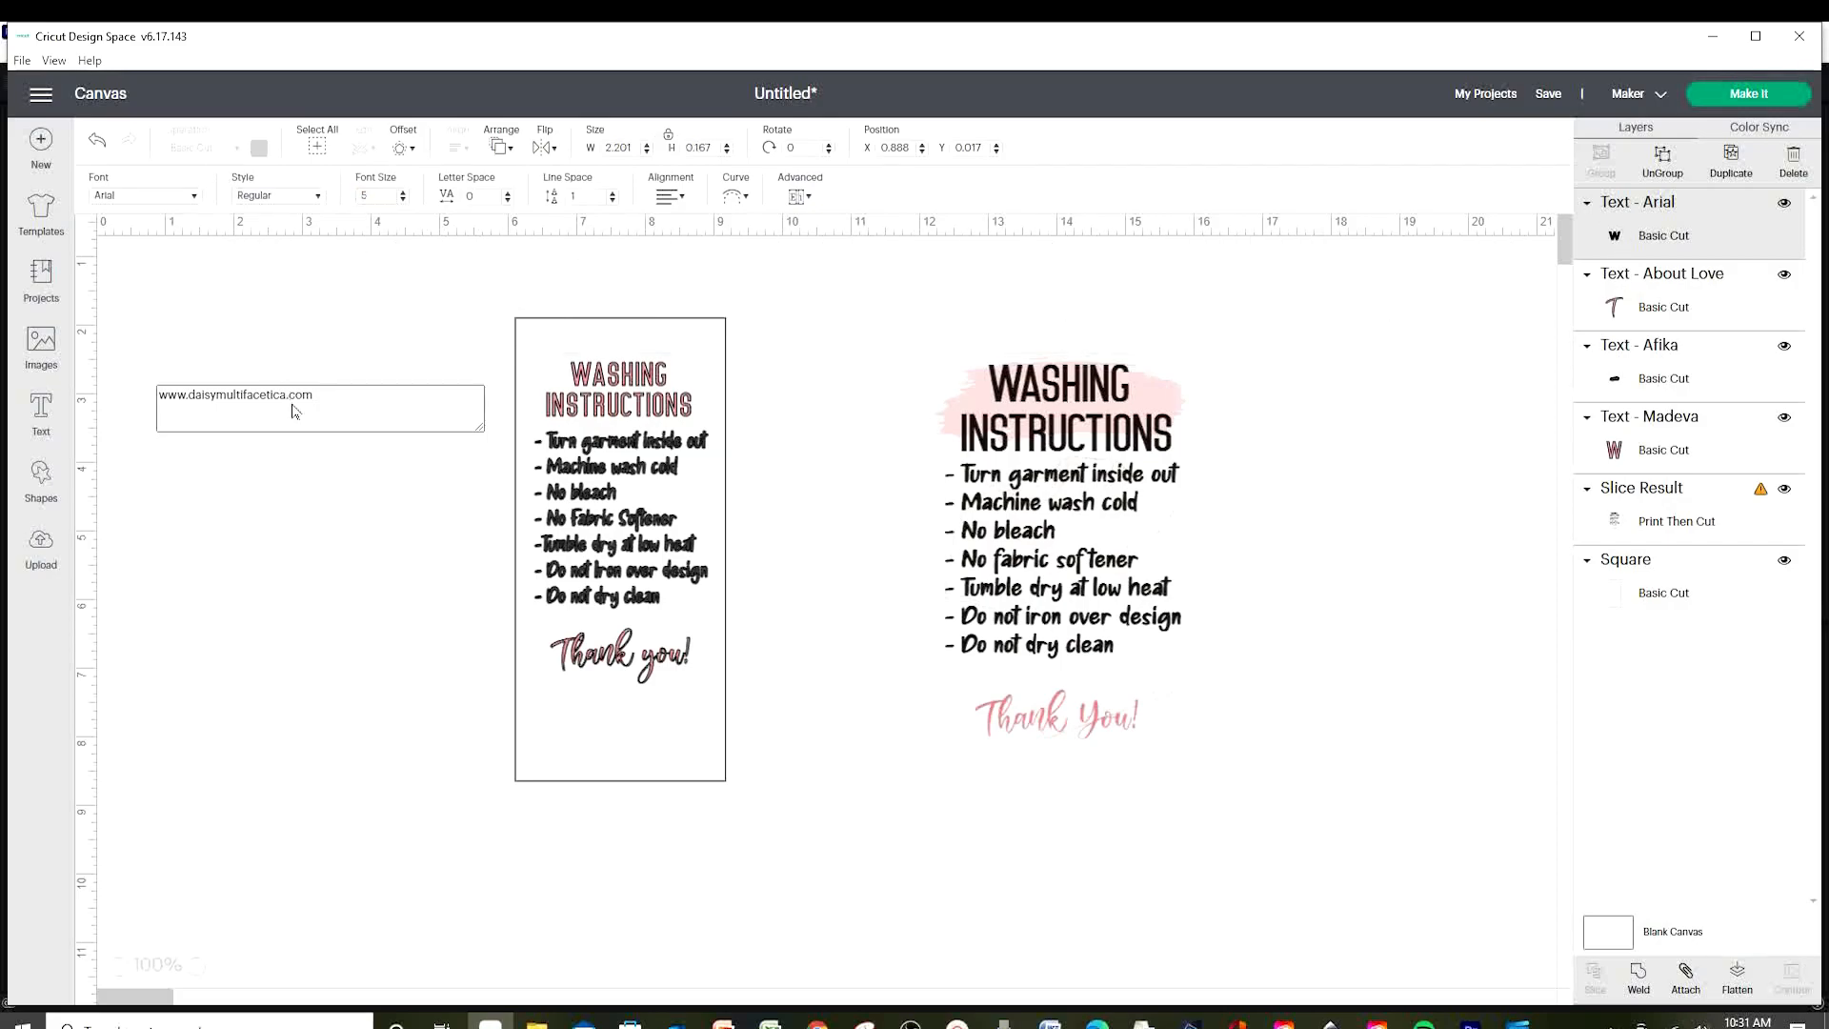
Move the website text below the thank-you line inside the card and duplicate it.
click(346, 530)
drag(242, 197, 633, 727)
click(810, 738)
right_click(638, 713)
click(700, 581)
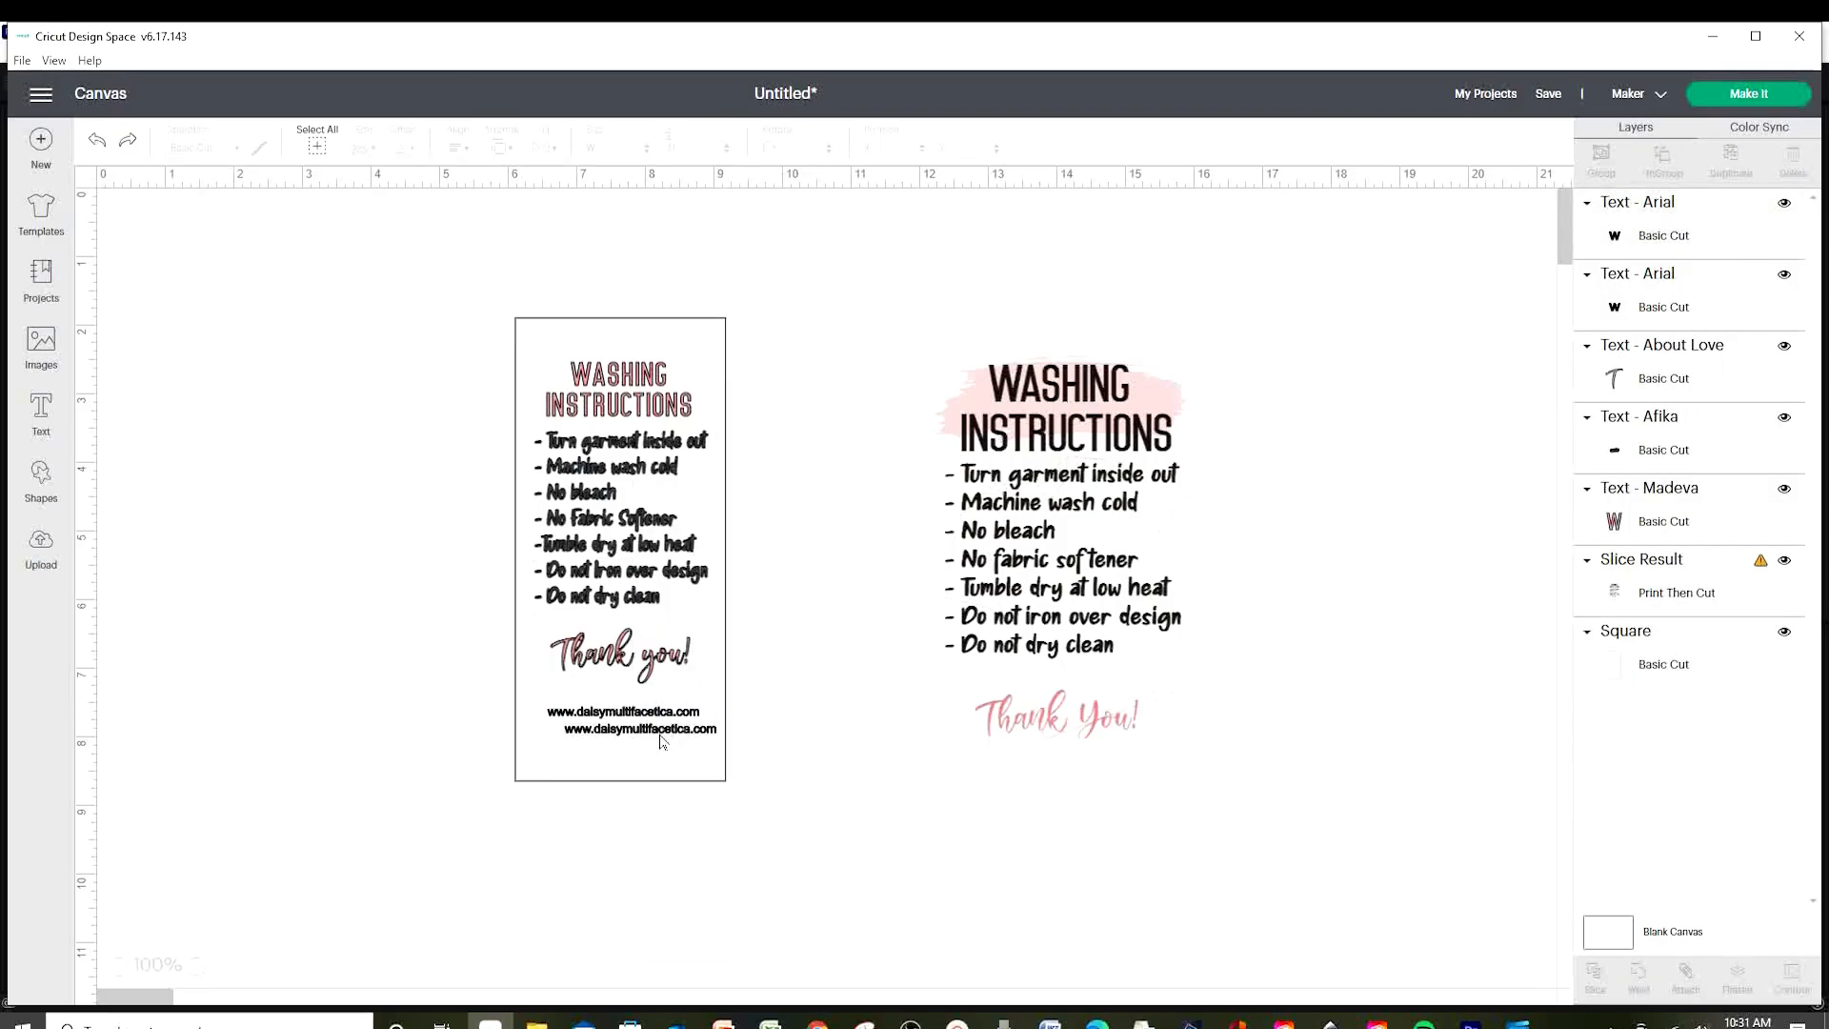
Change the duplicated line to "youtube - Facebook- Instagram" and fit it directly under the website line.
double_click(629, 721)
text(youtube - Facebook- Instagram)
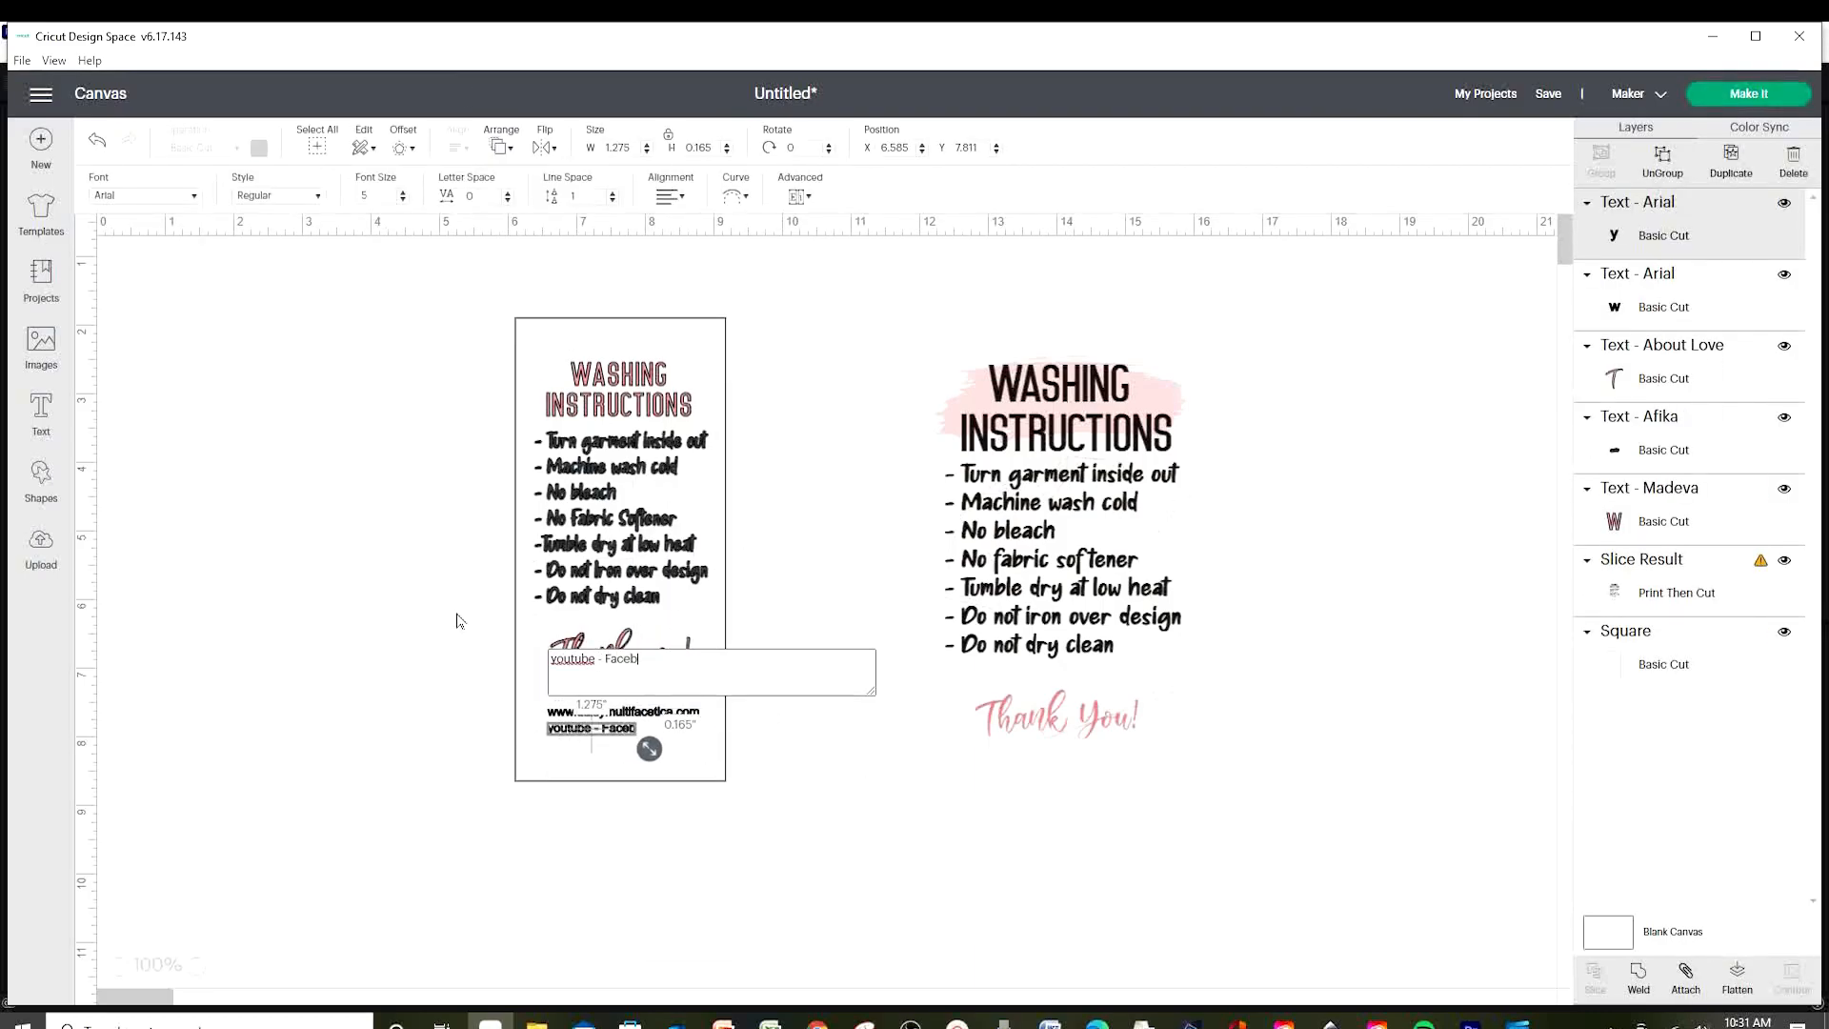
click(727, 756)
click(703, 729)
drag(732, 750, 716, 748)
click(823, 831)
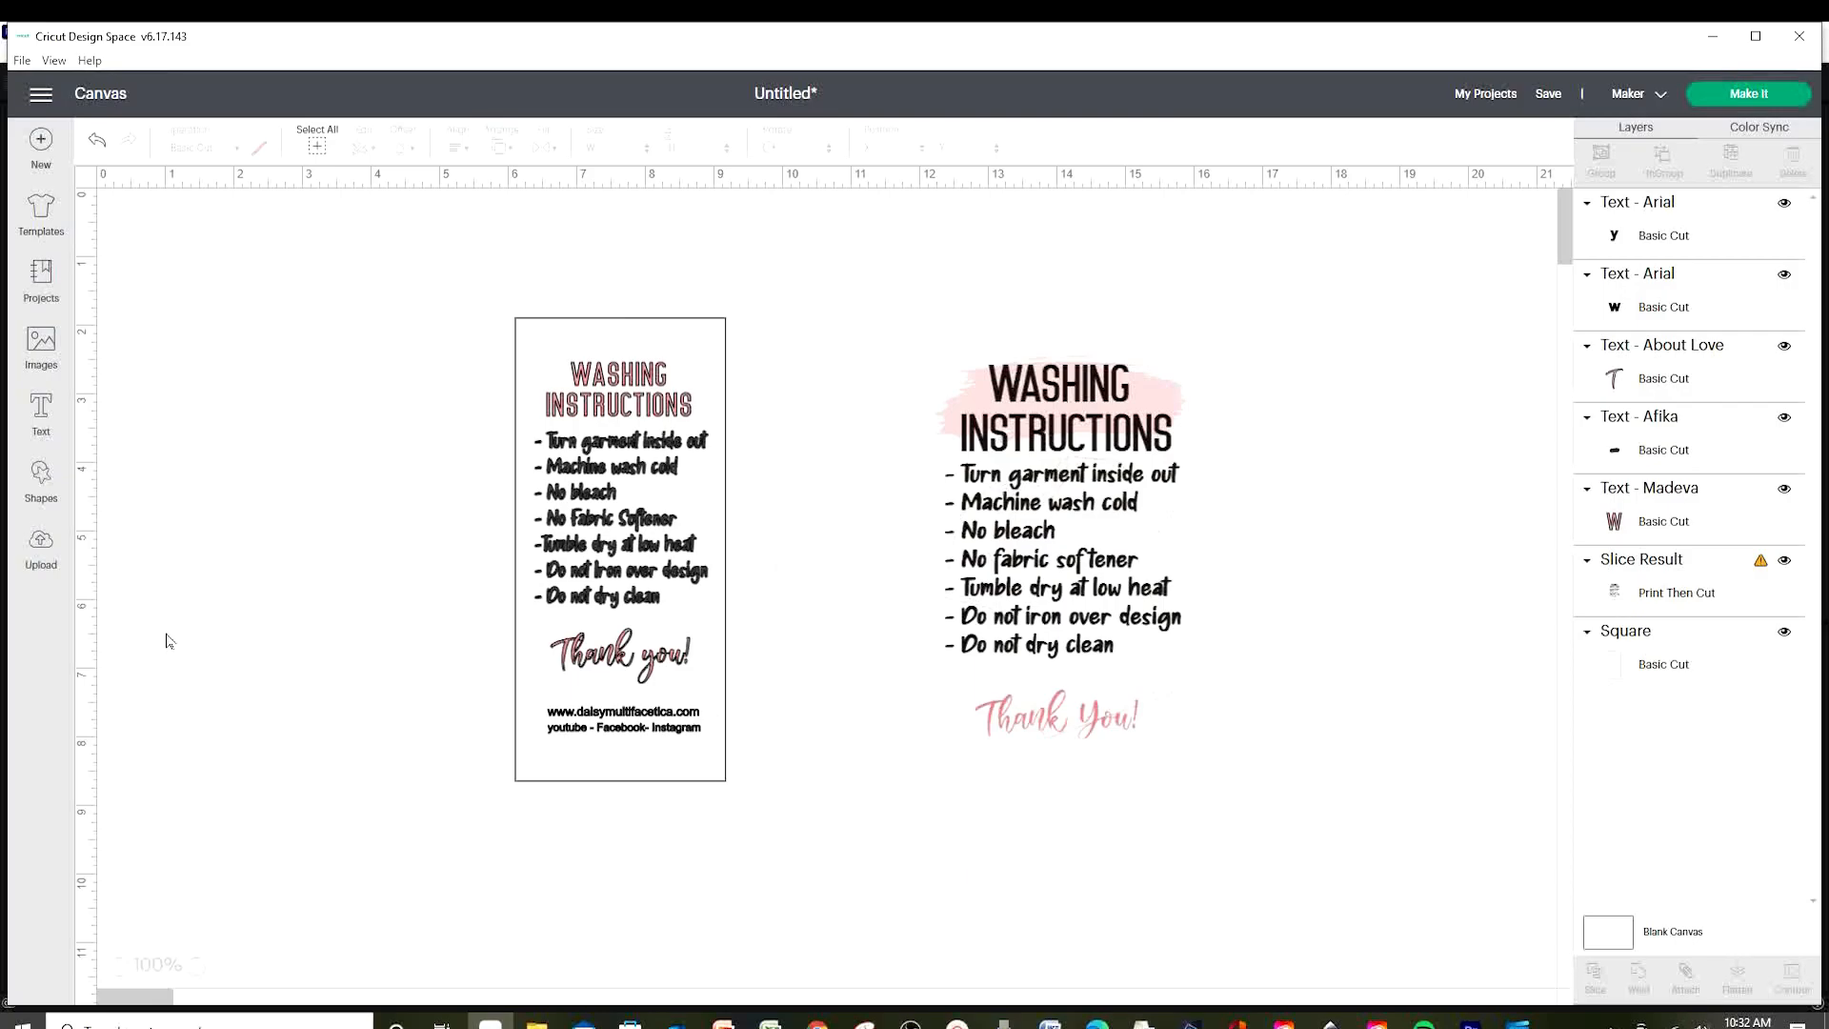
Add the navy dahlia flower image from the recent uploads to the canvas.
click(41, 548)
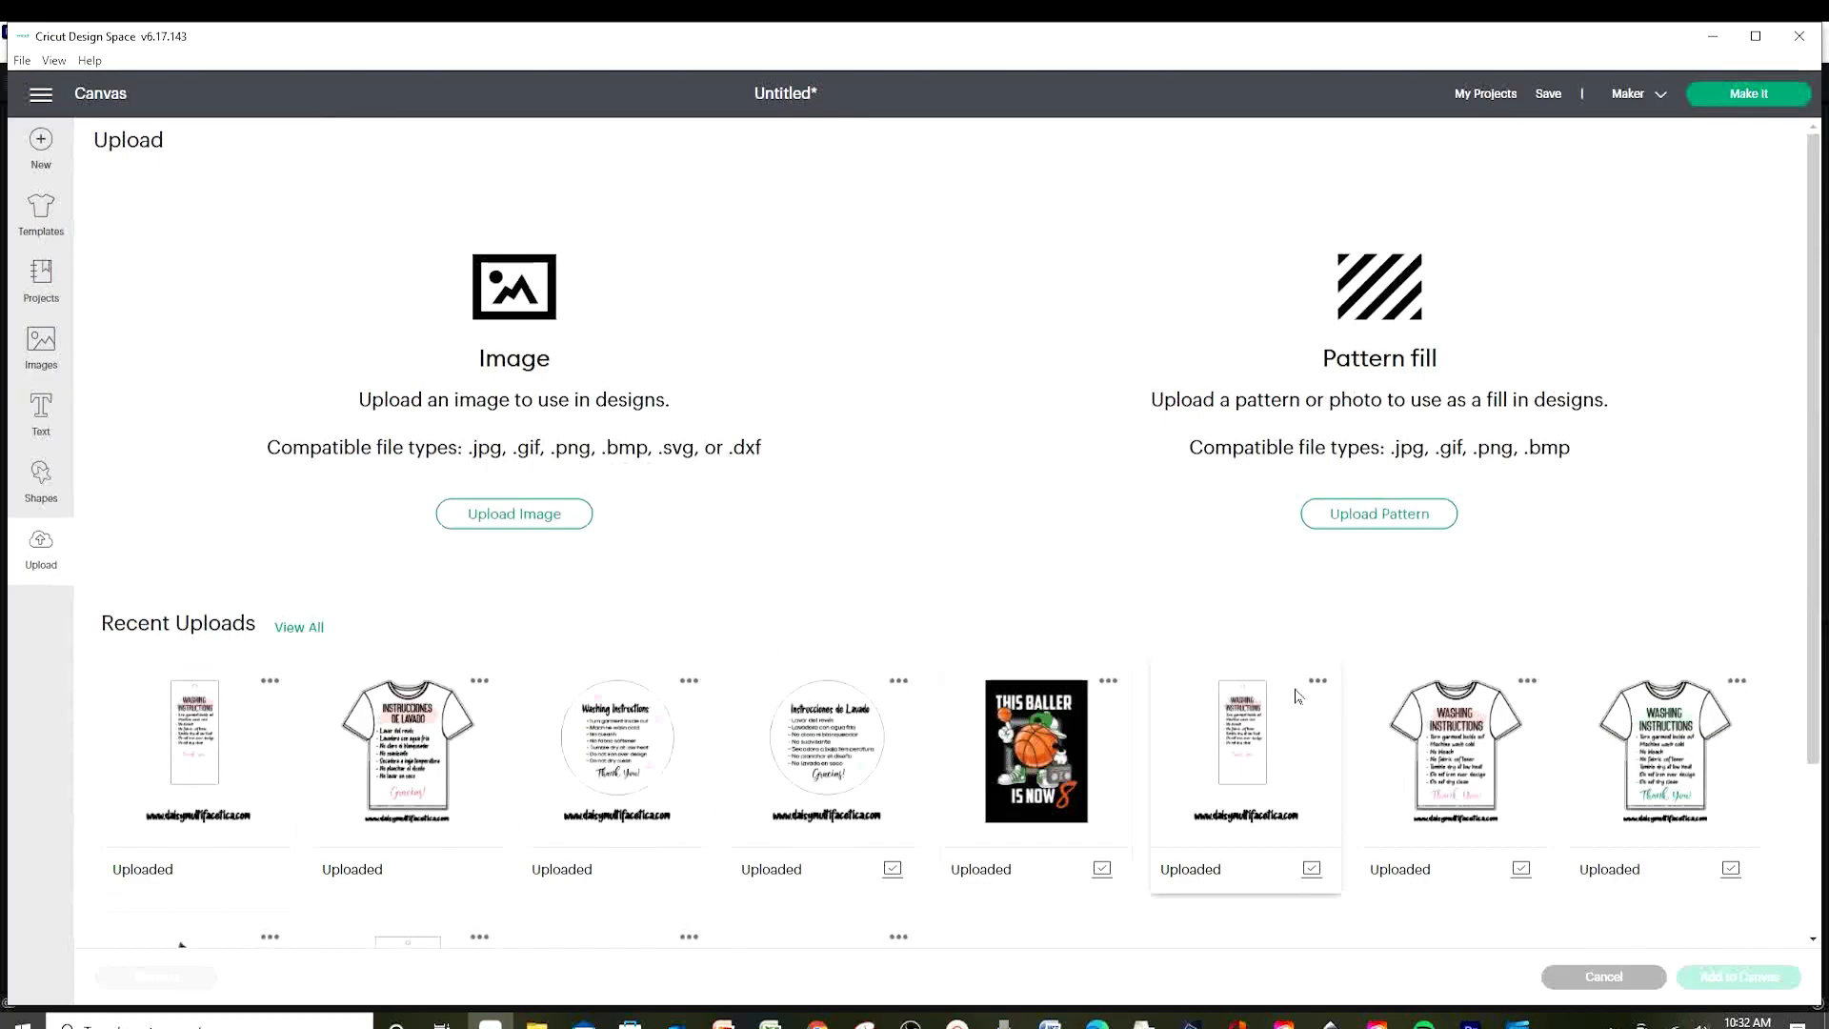
scroll(1301, 698, down, 2)
click(200, 791)
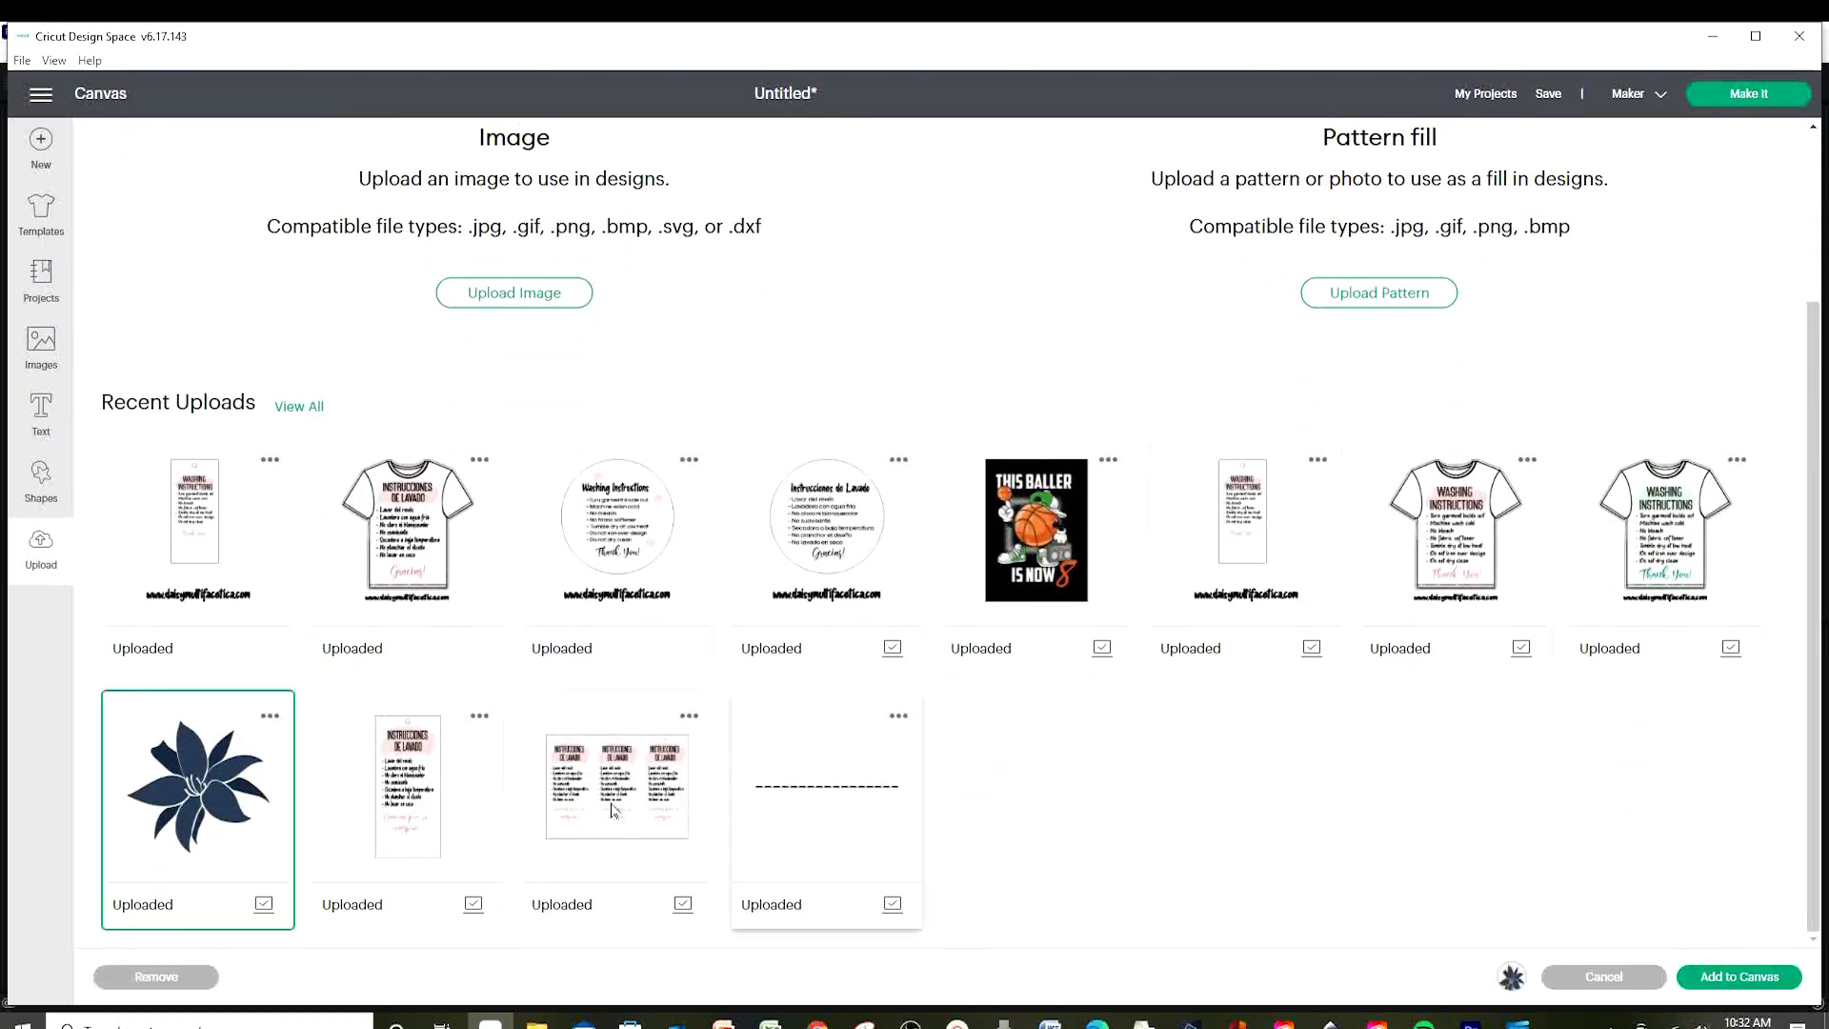
click(1706, 982)
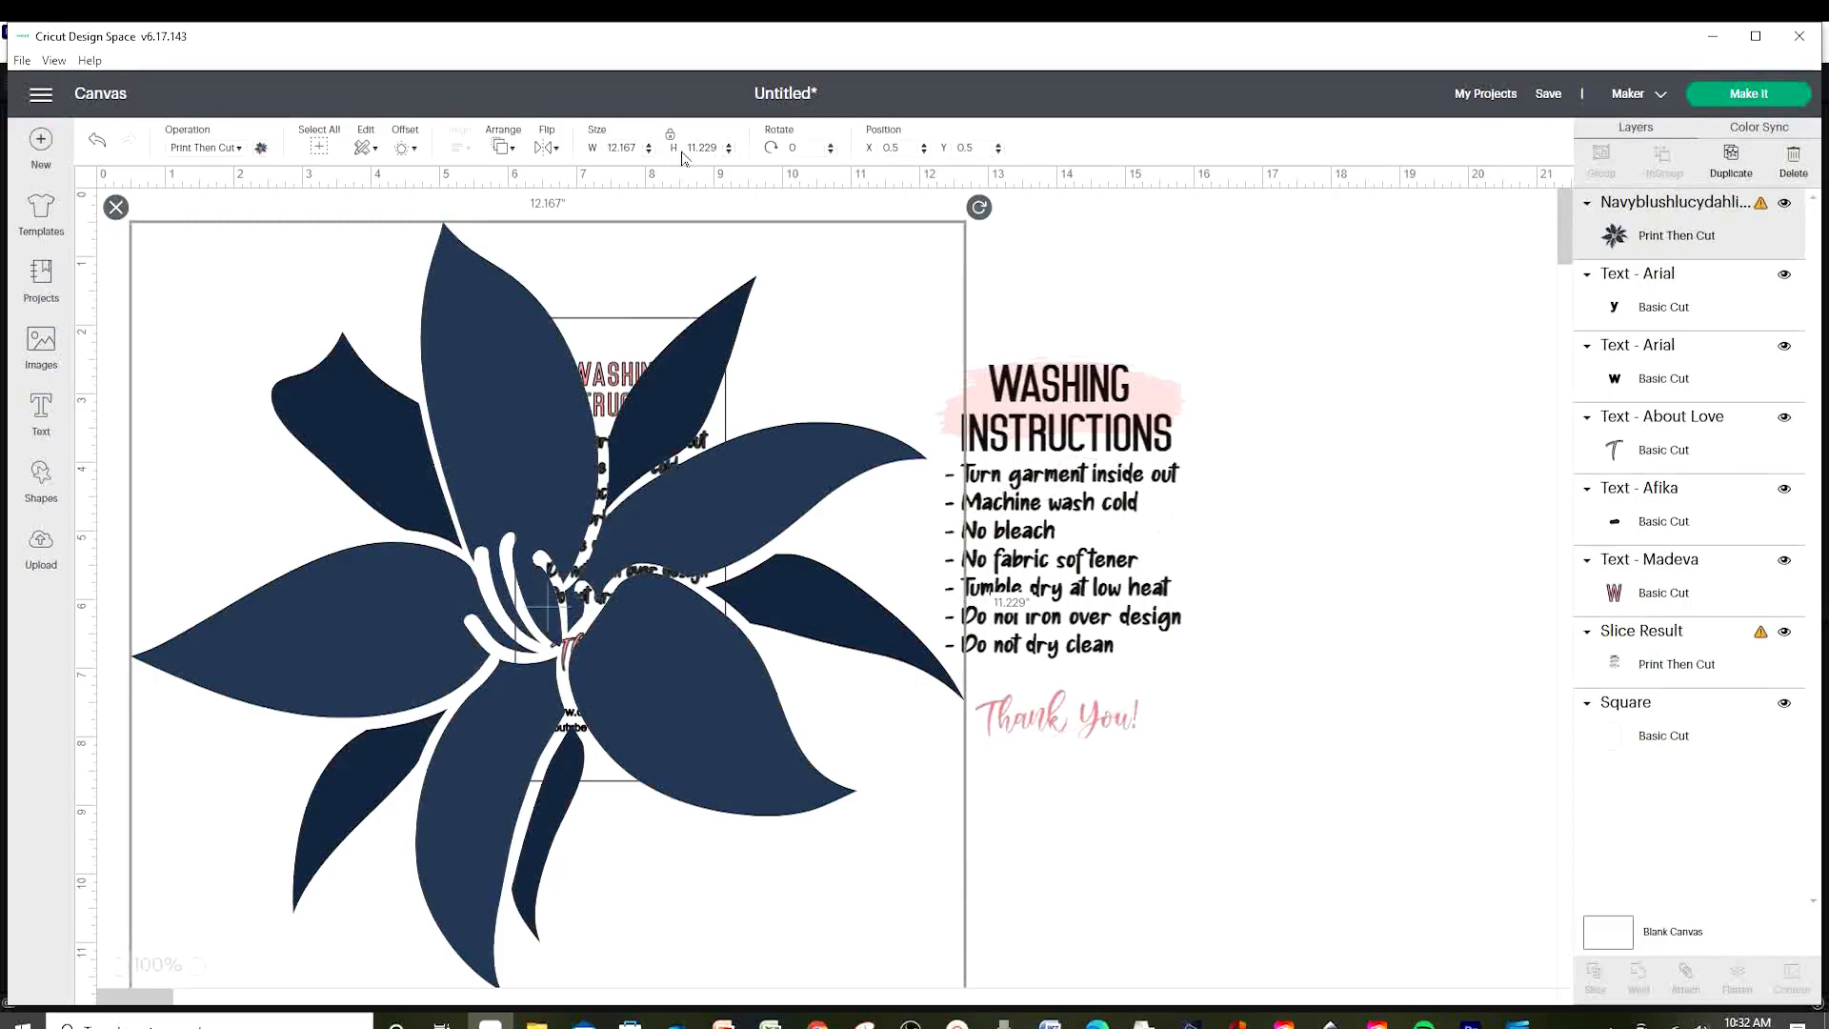
Set the flower's width to 3 inches and move it to the empty area beside the card.
click(607, 150)
text(3)
key(Return)
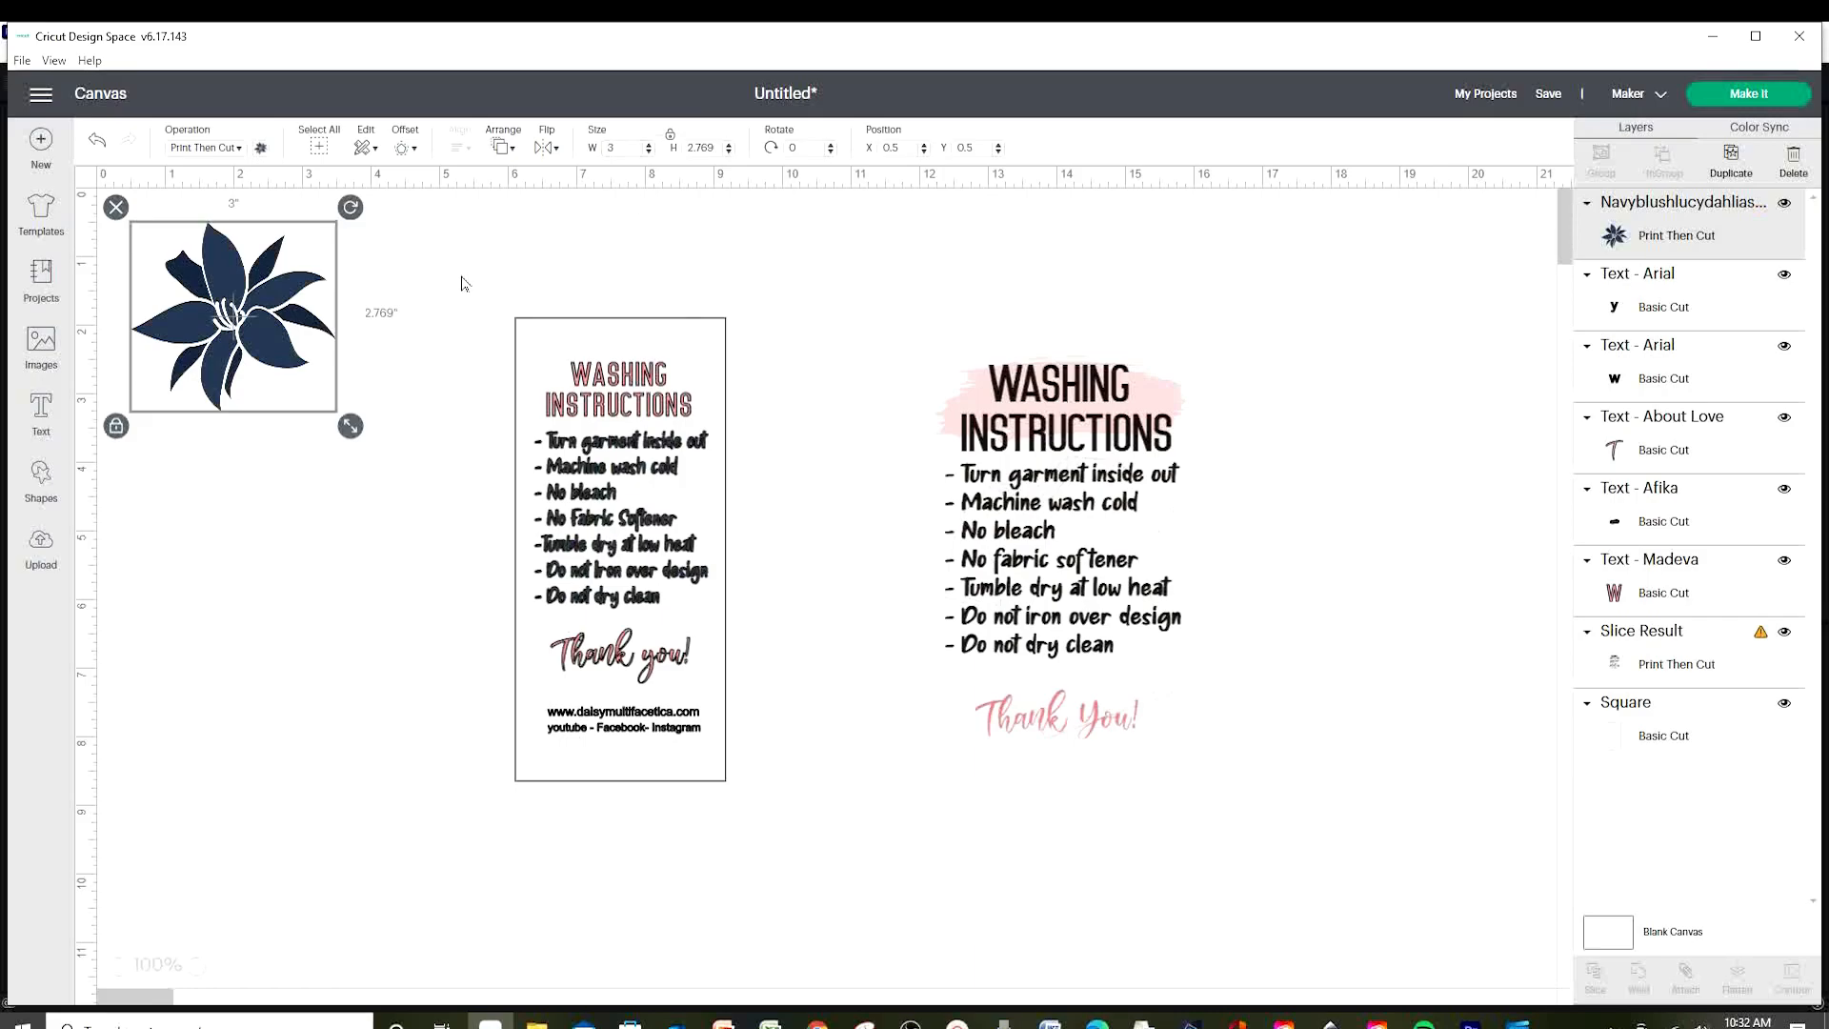
drag(170, 348, 294, 566)
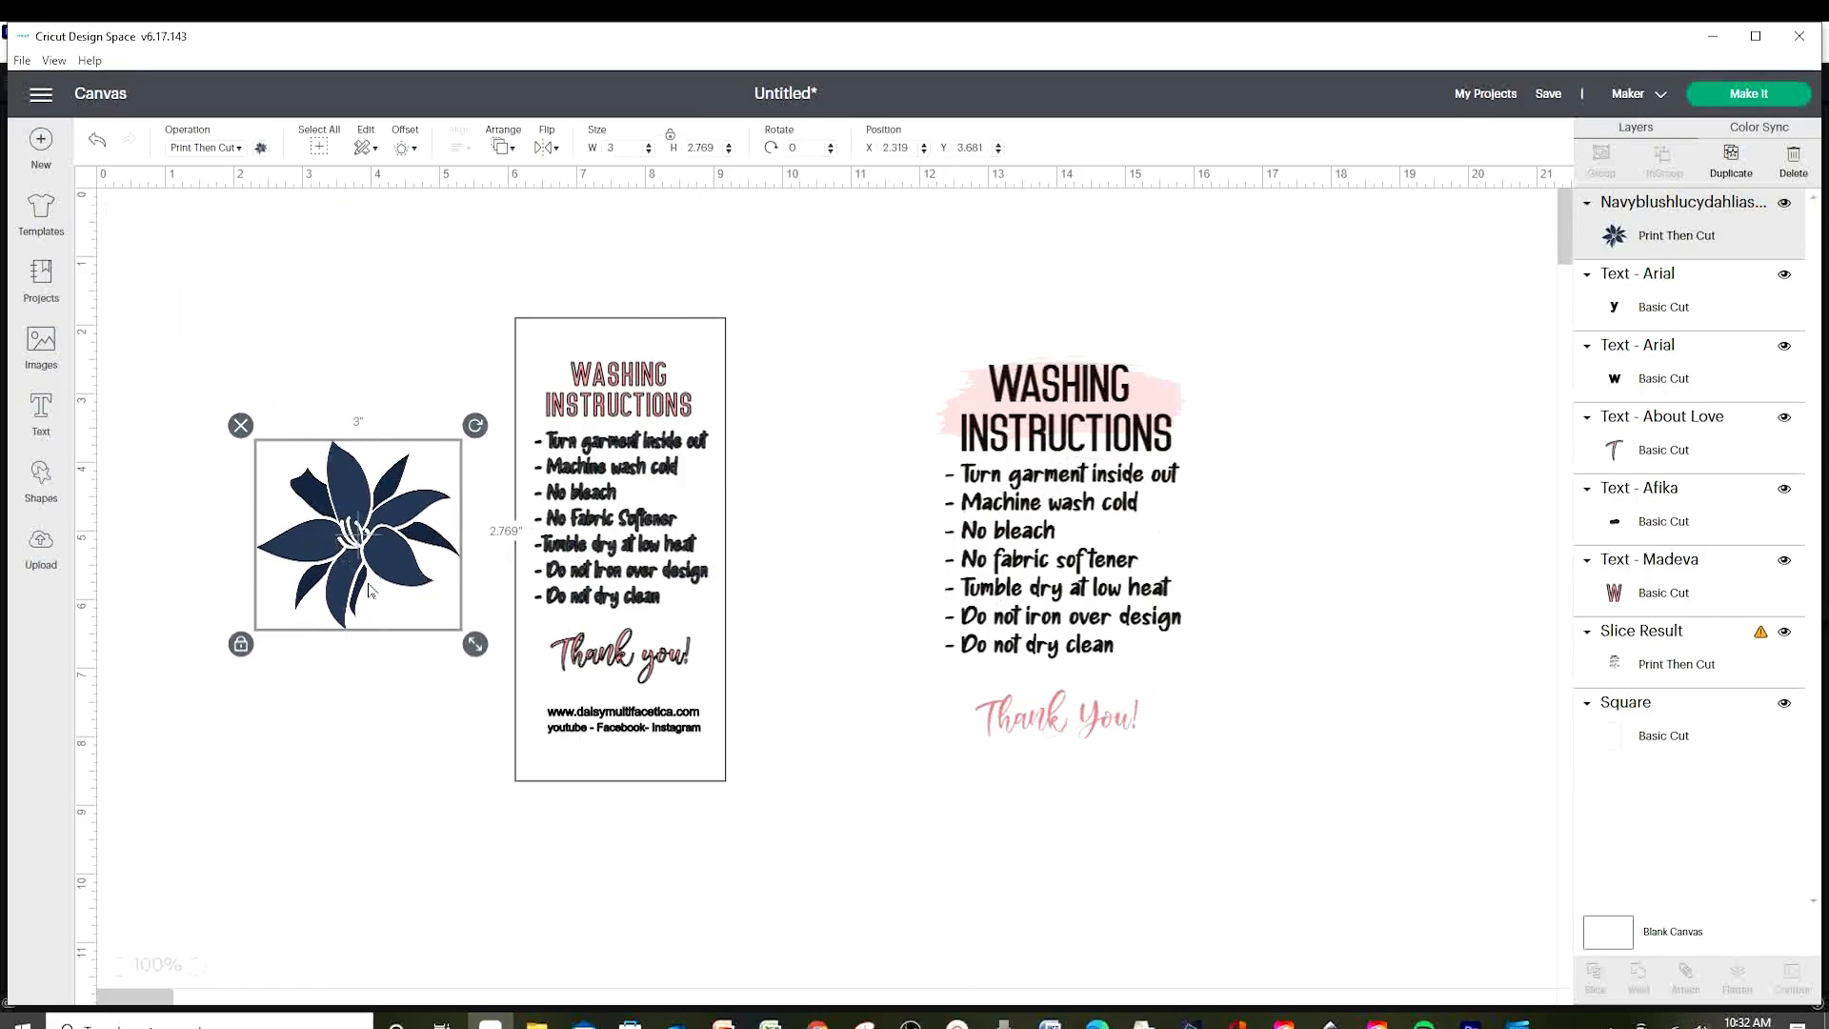
Change the flower's operation to Basic Cut and its color to pale pink #fddbdb.
click(241, 151)
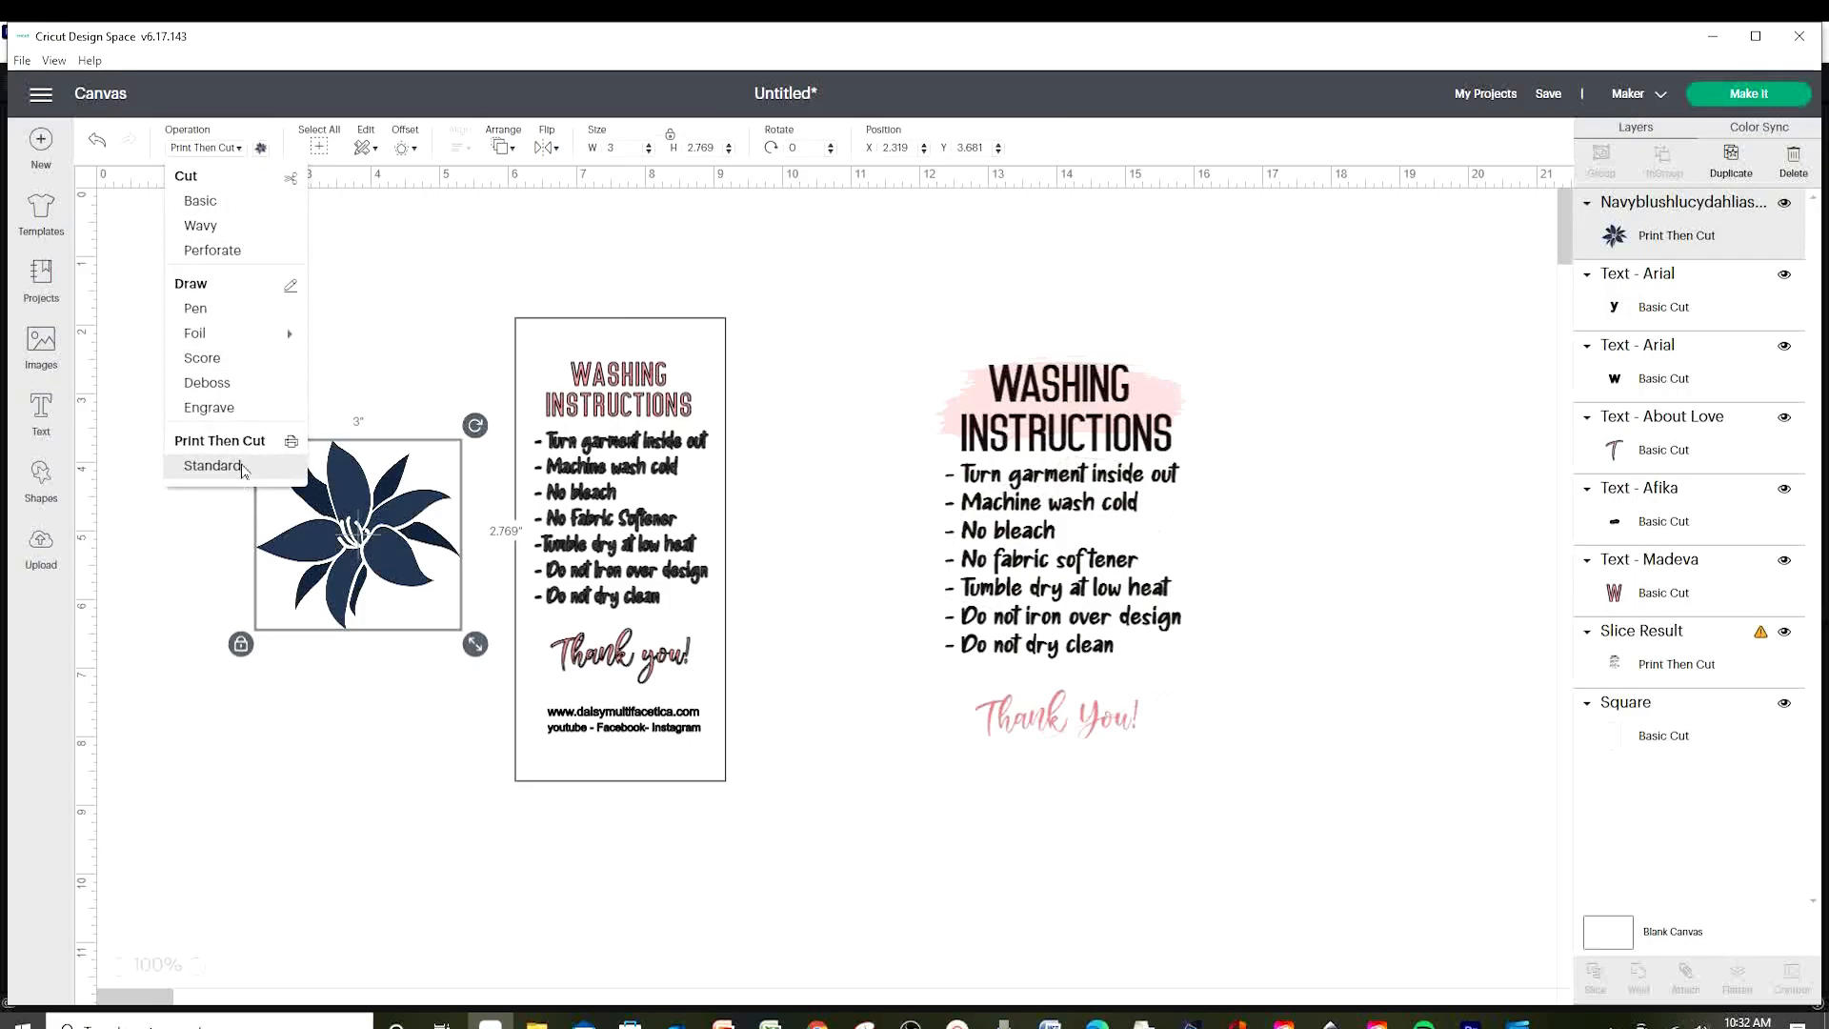
click(241, 209)
click(259, 149)
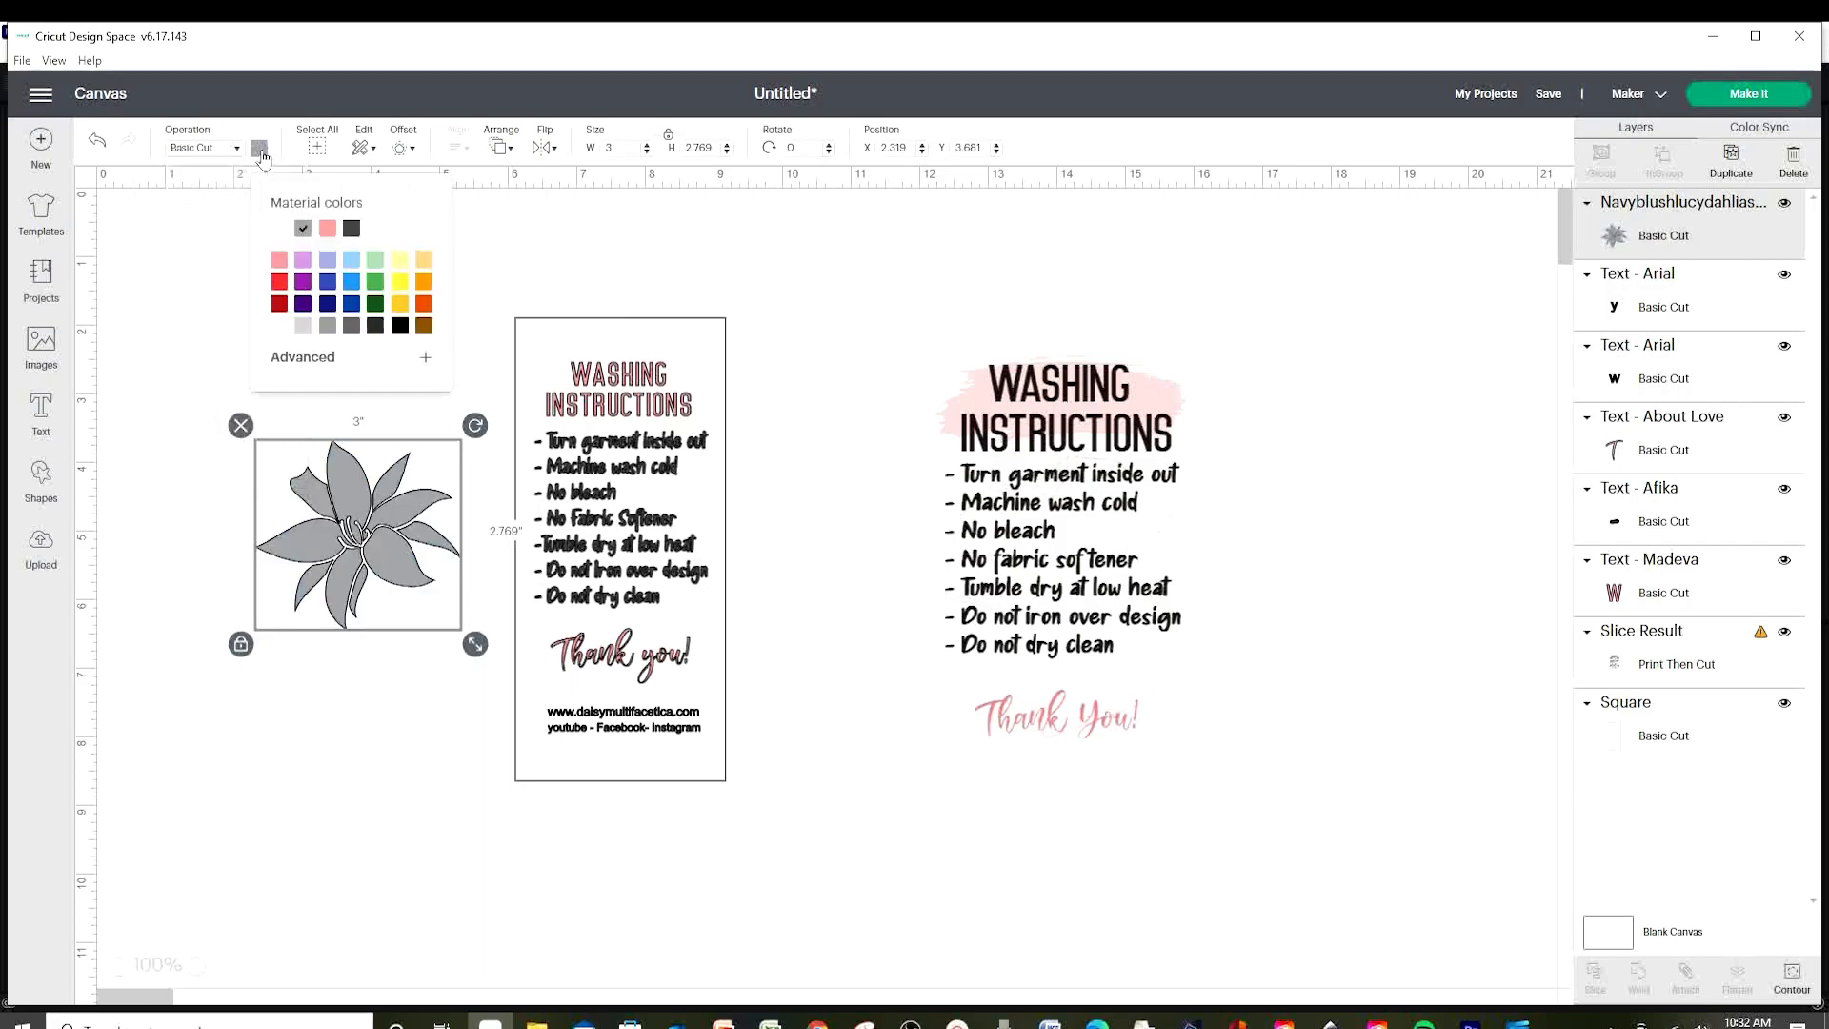
click(327, 227)
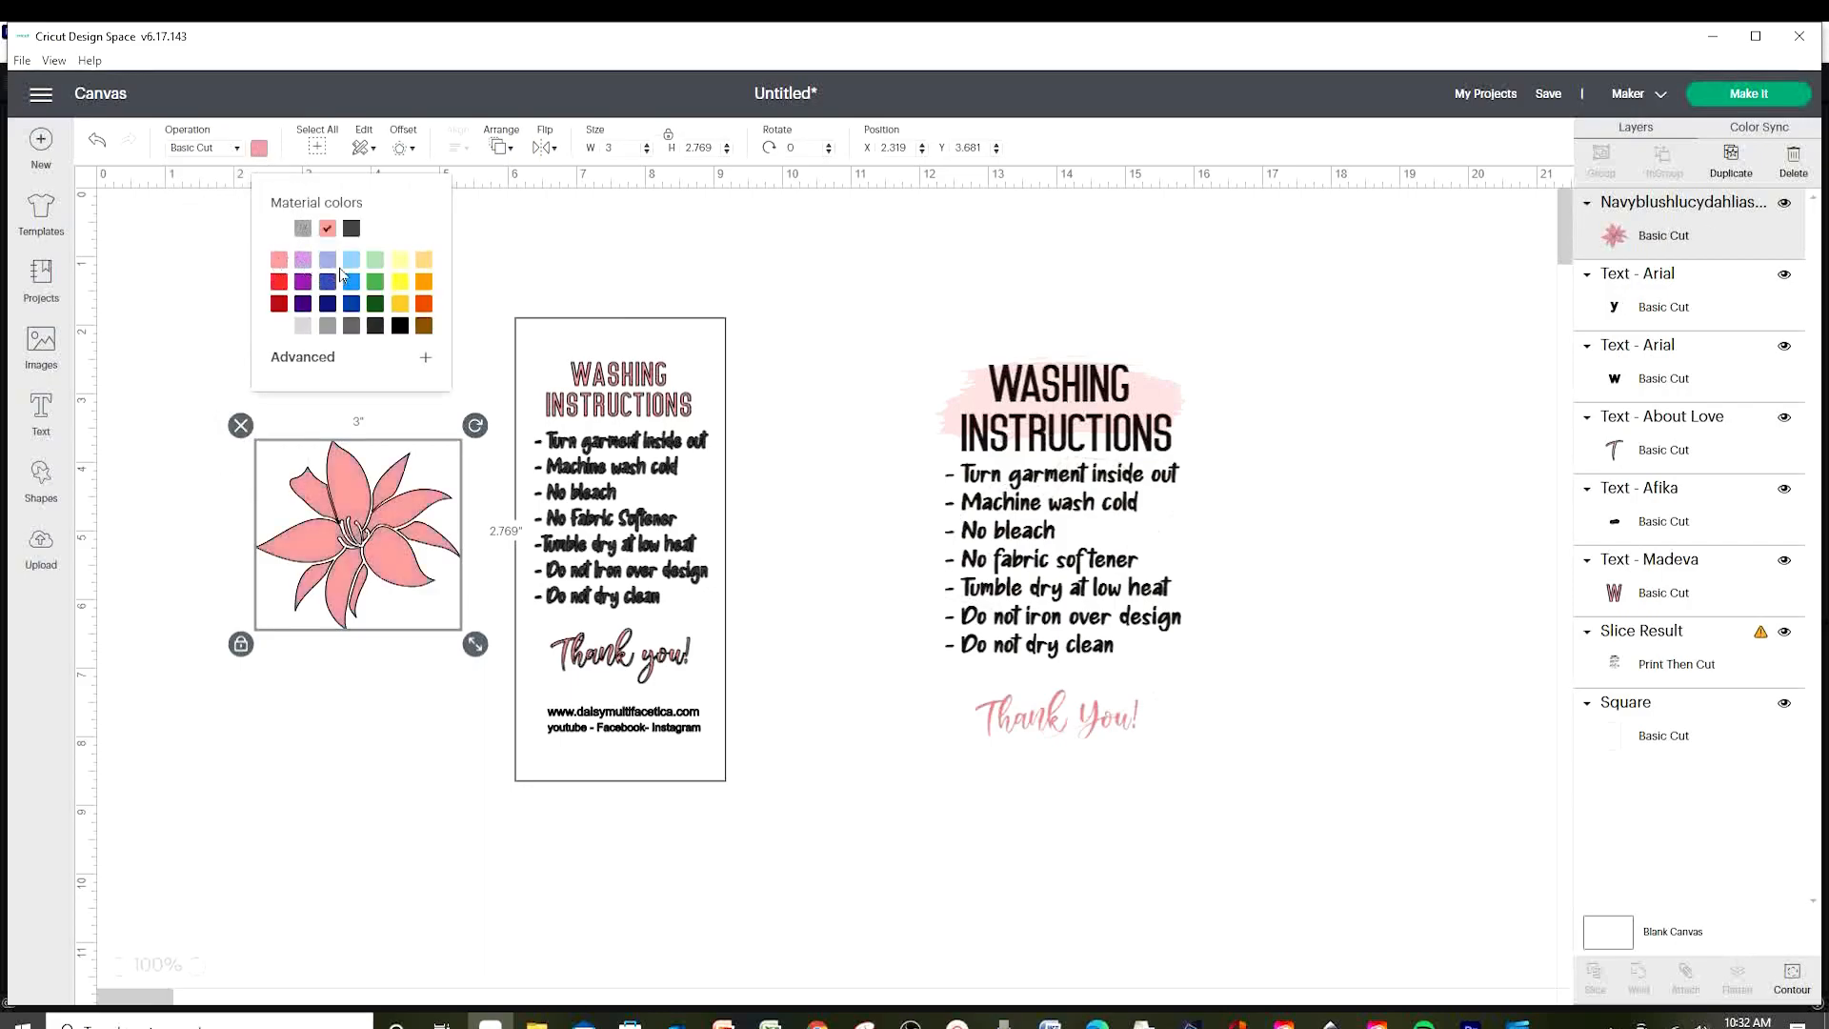
click(324, 360)
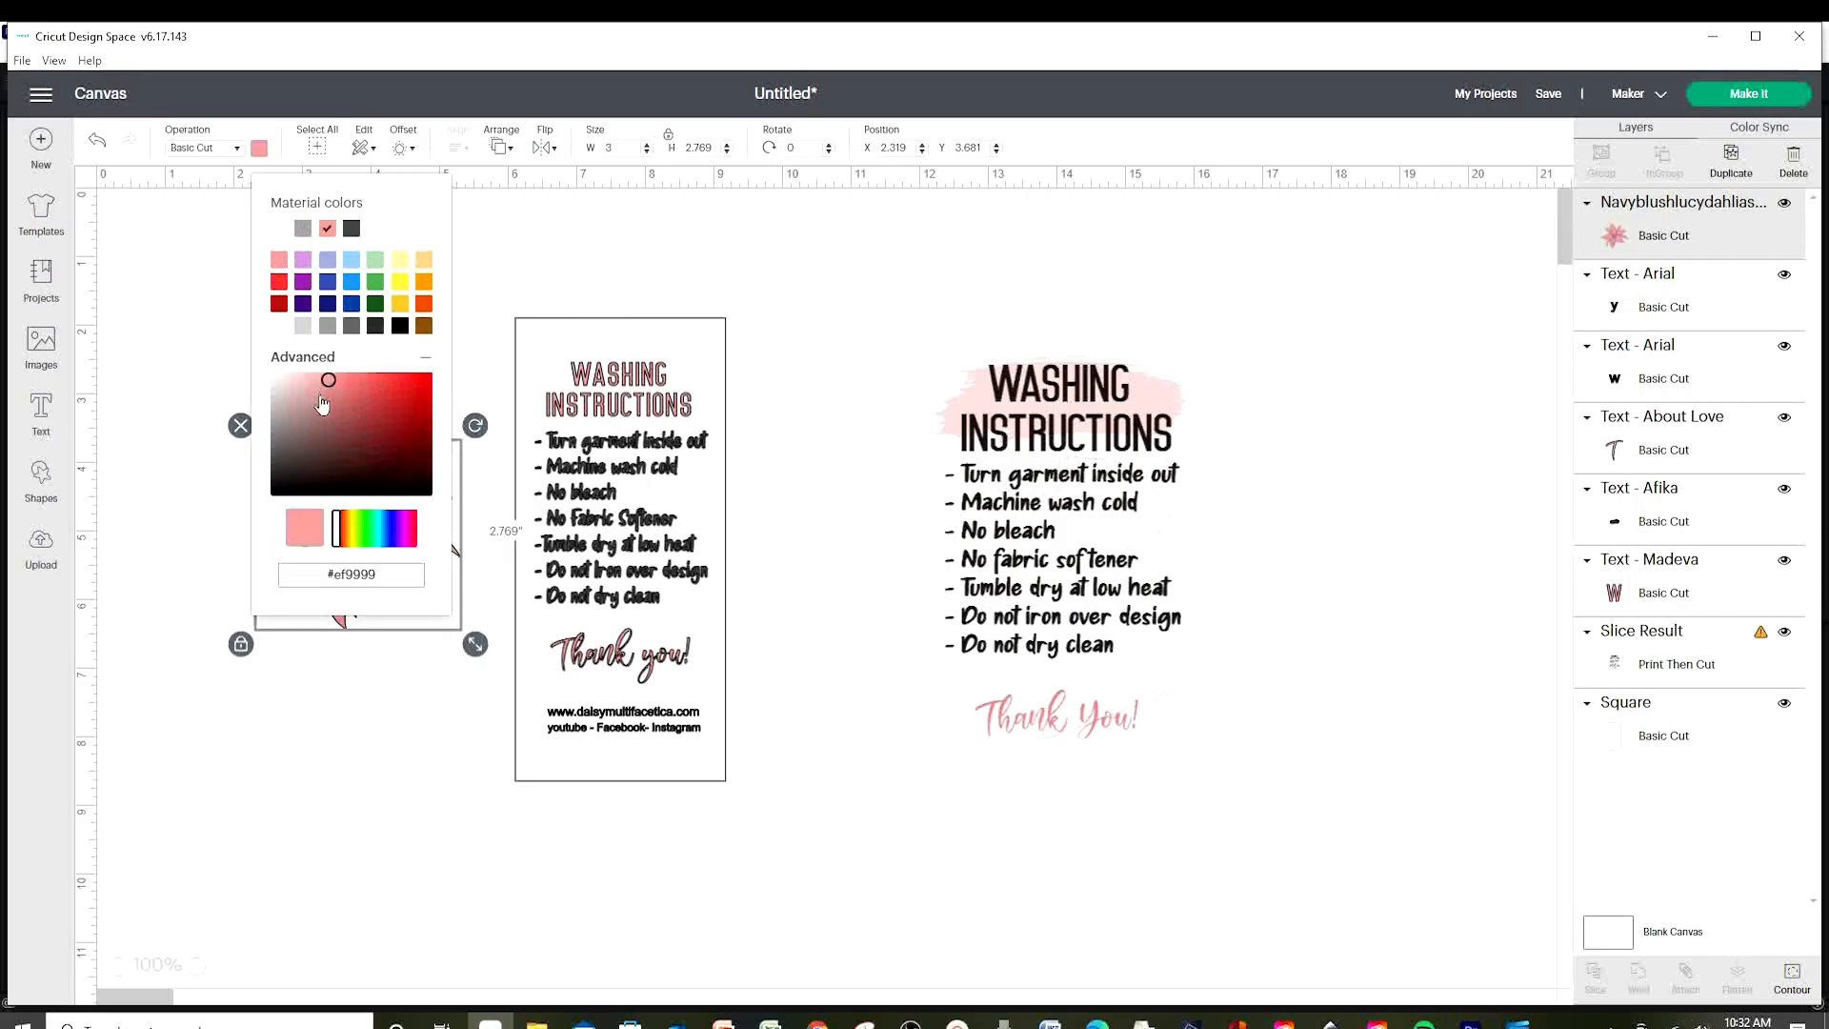
drag(329, 380, 293, 378)
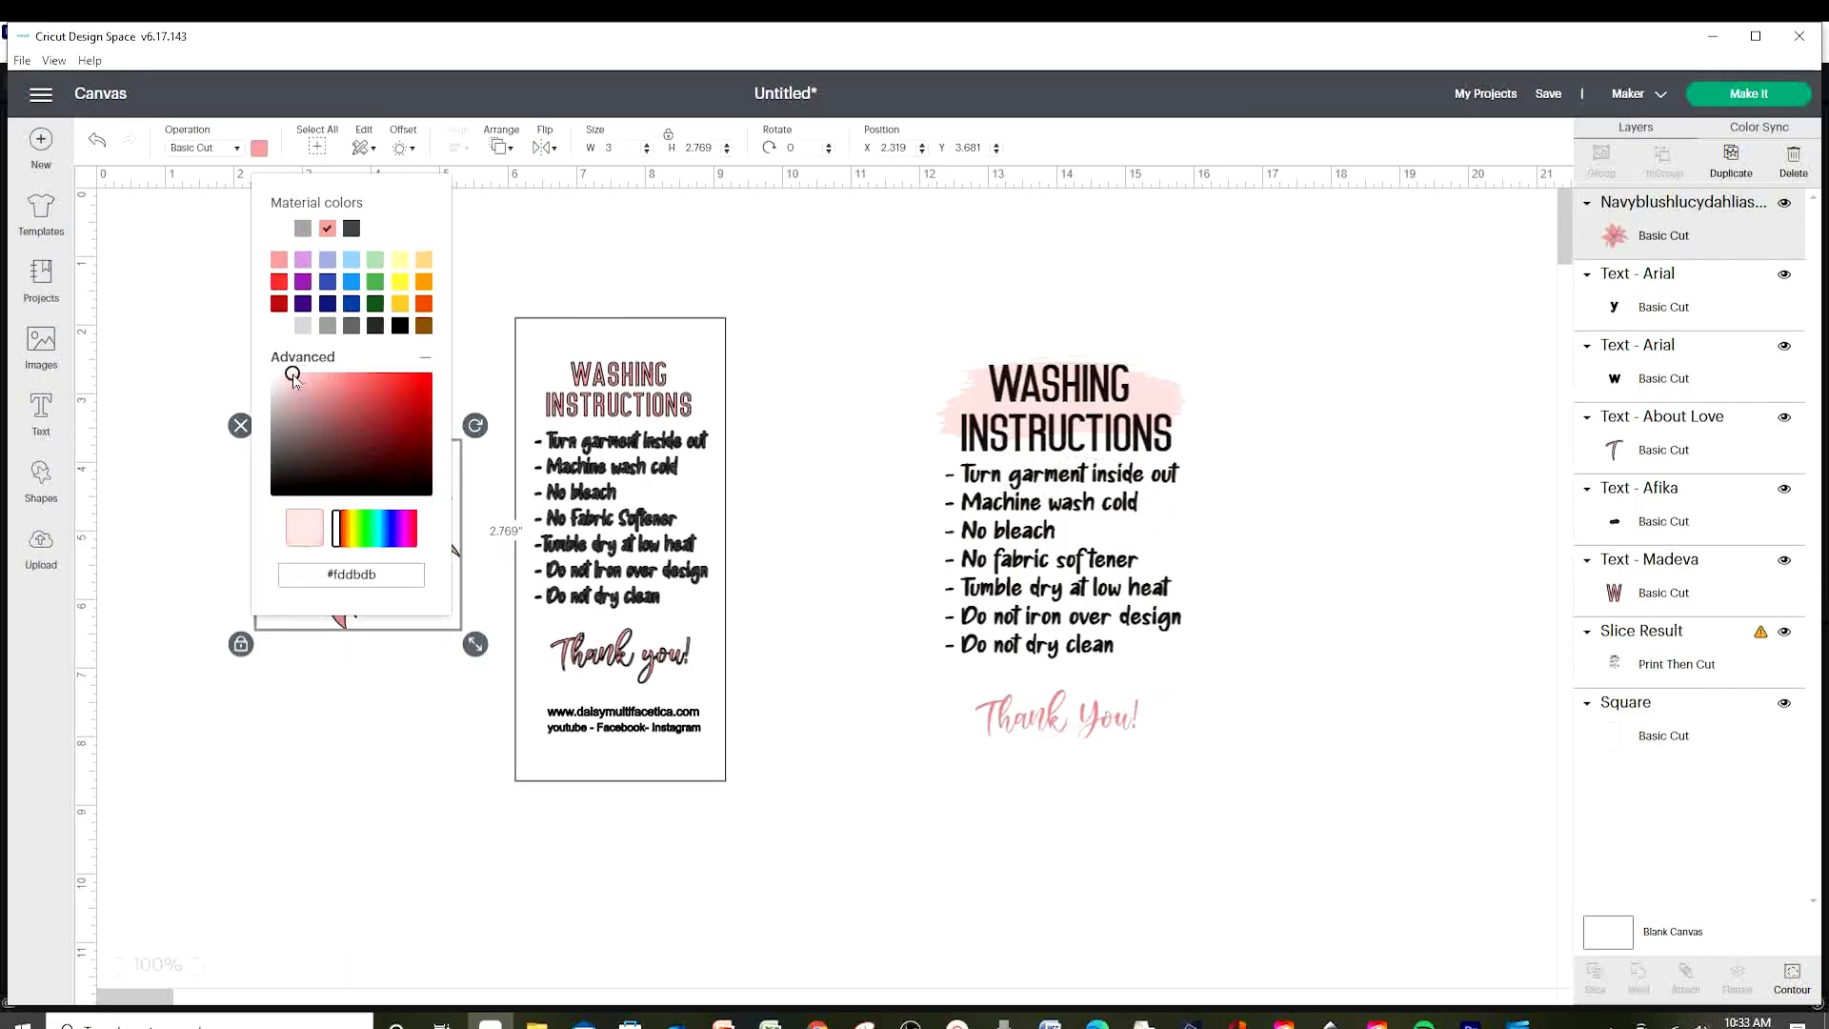
click(396, 681)
Scale the flower down to about 0.56 inches wide and place it inside the card beside the "No bleach" line.
drag(458, 582, 867, 772)
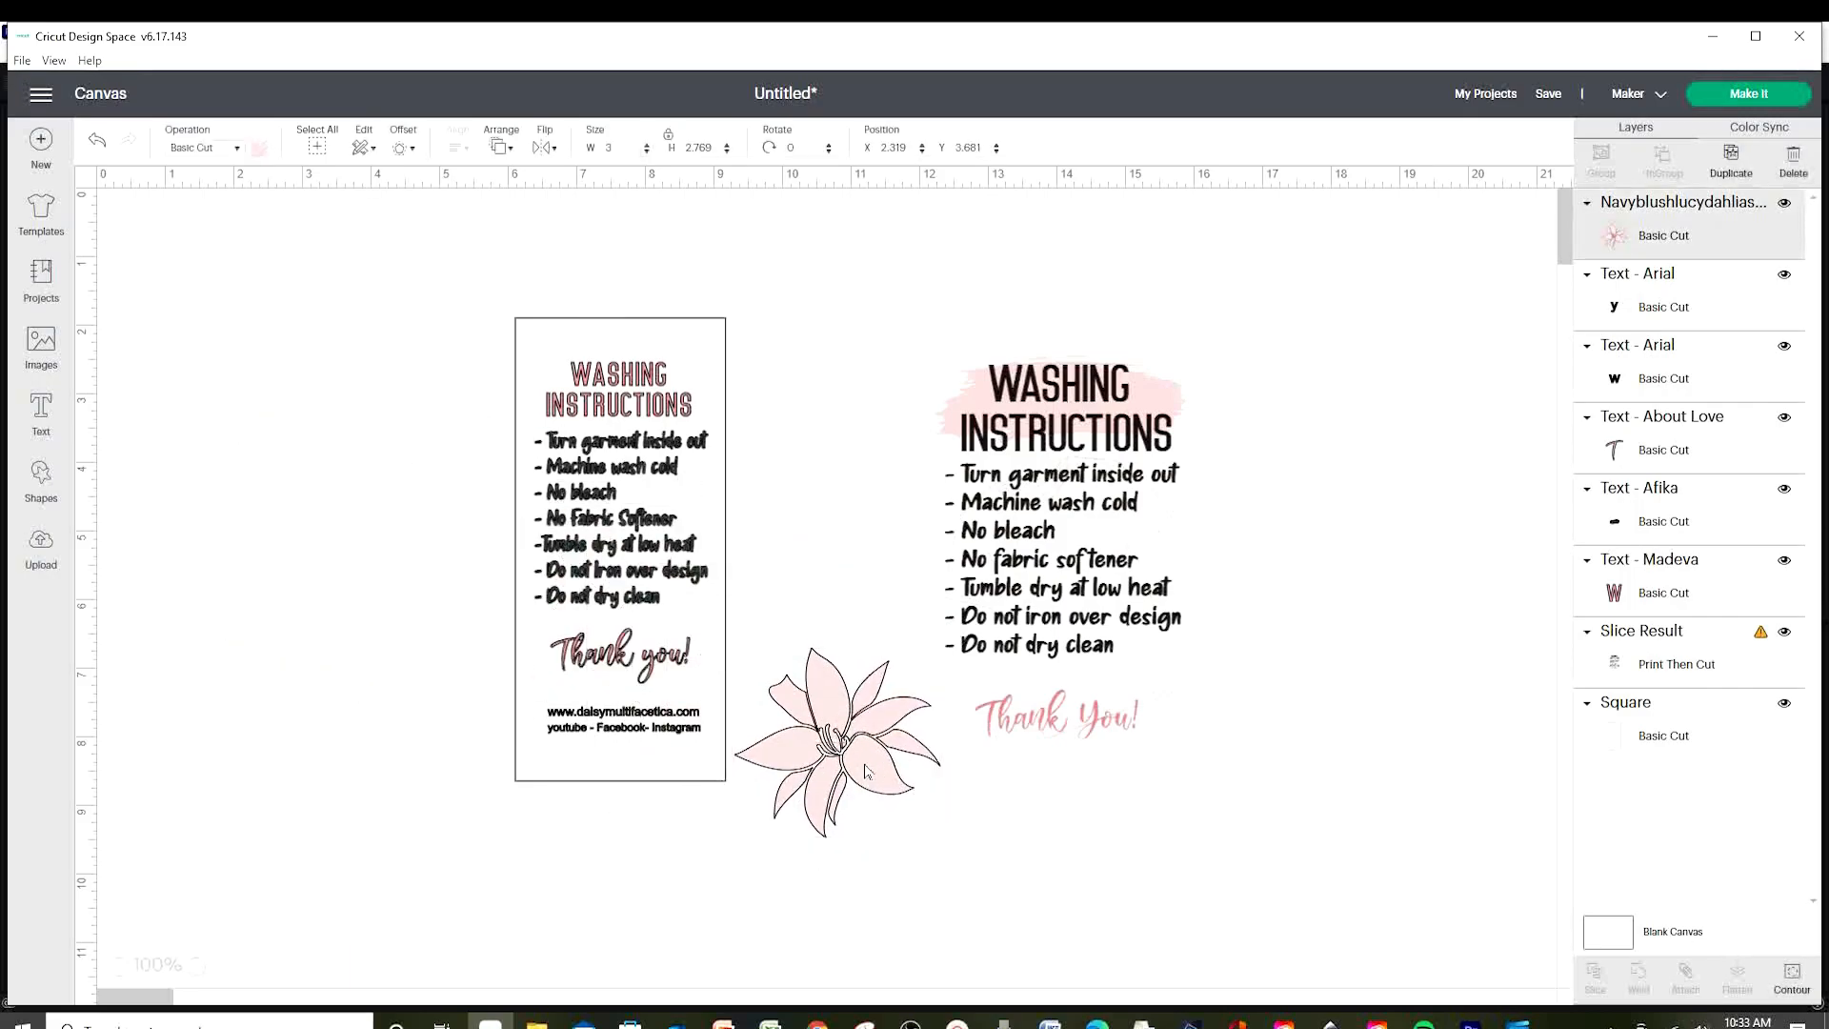
drag(952, 849, 695, 503)
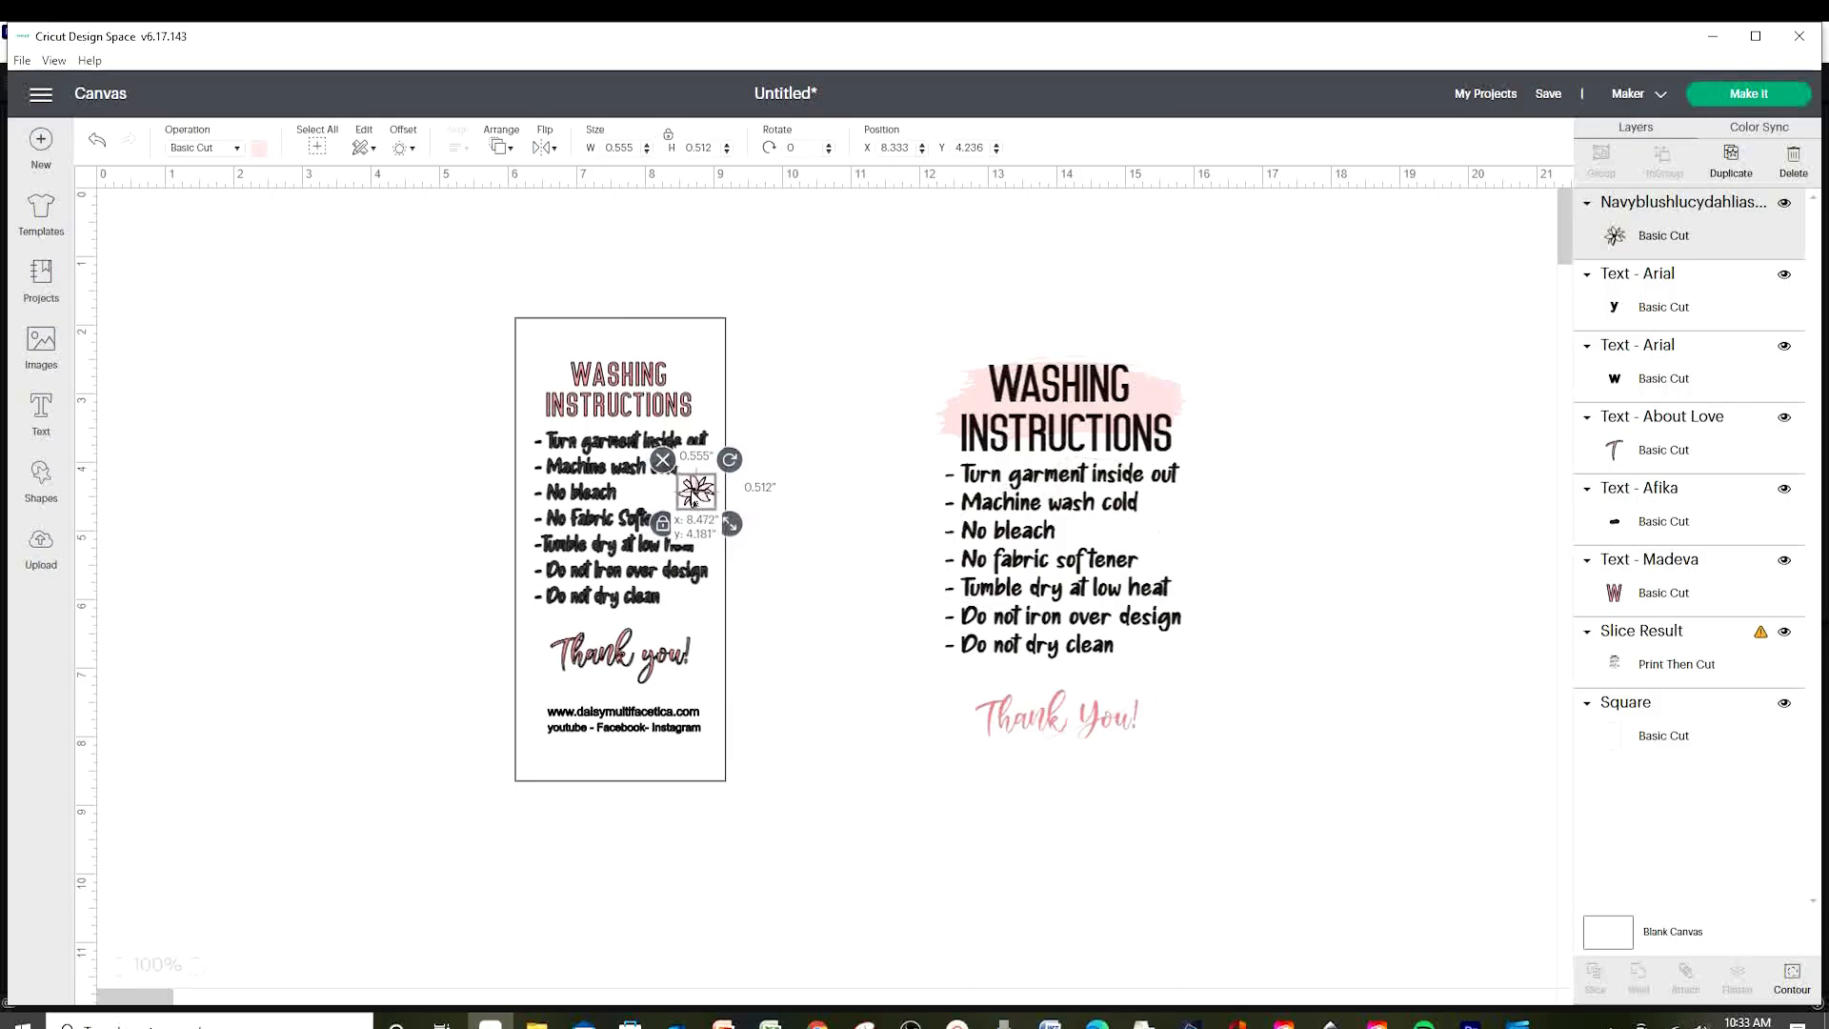
Duplicate the small flower and place copies at the card's two upper corners and beside the thank-you line.
right_click(699, 492)
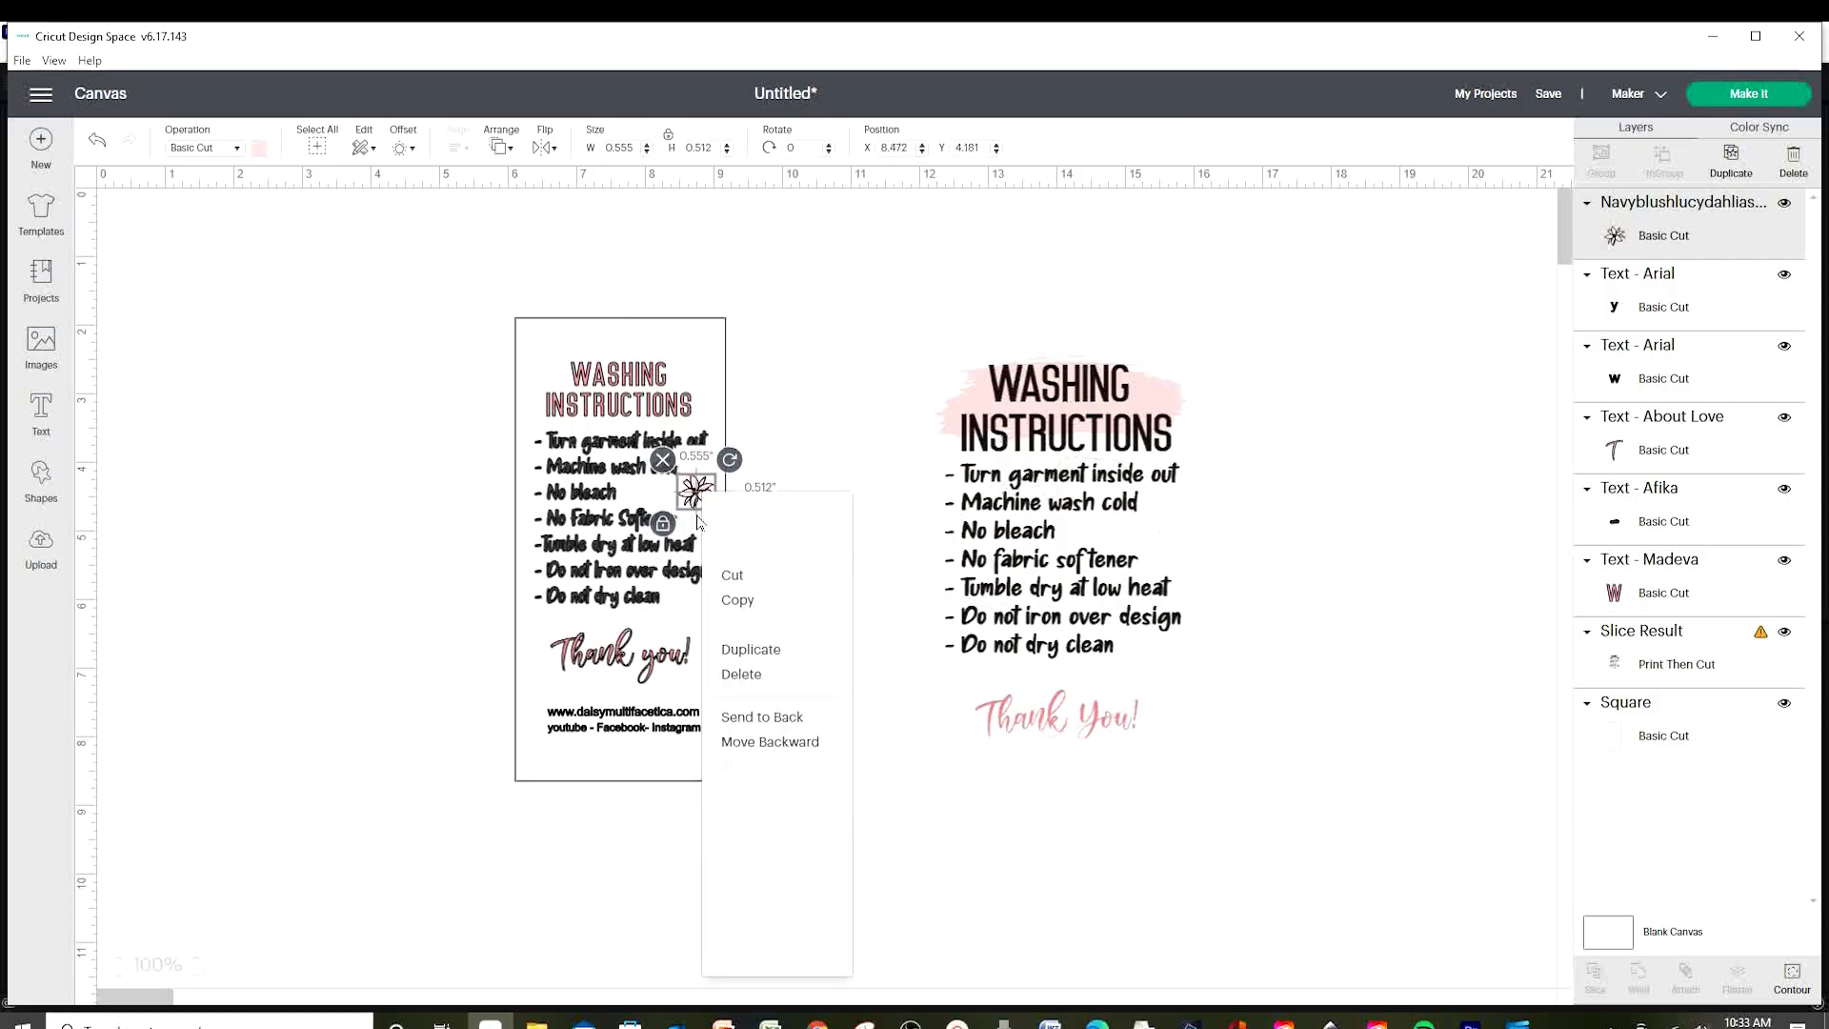
click(787, 651)
drag(715, 519, 543, 703)
right_click(545, 705)
click(581, 604)
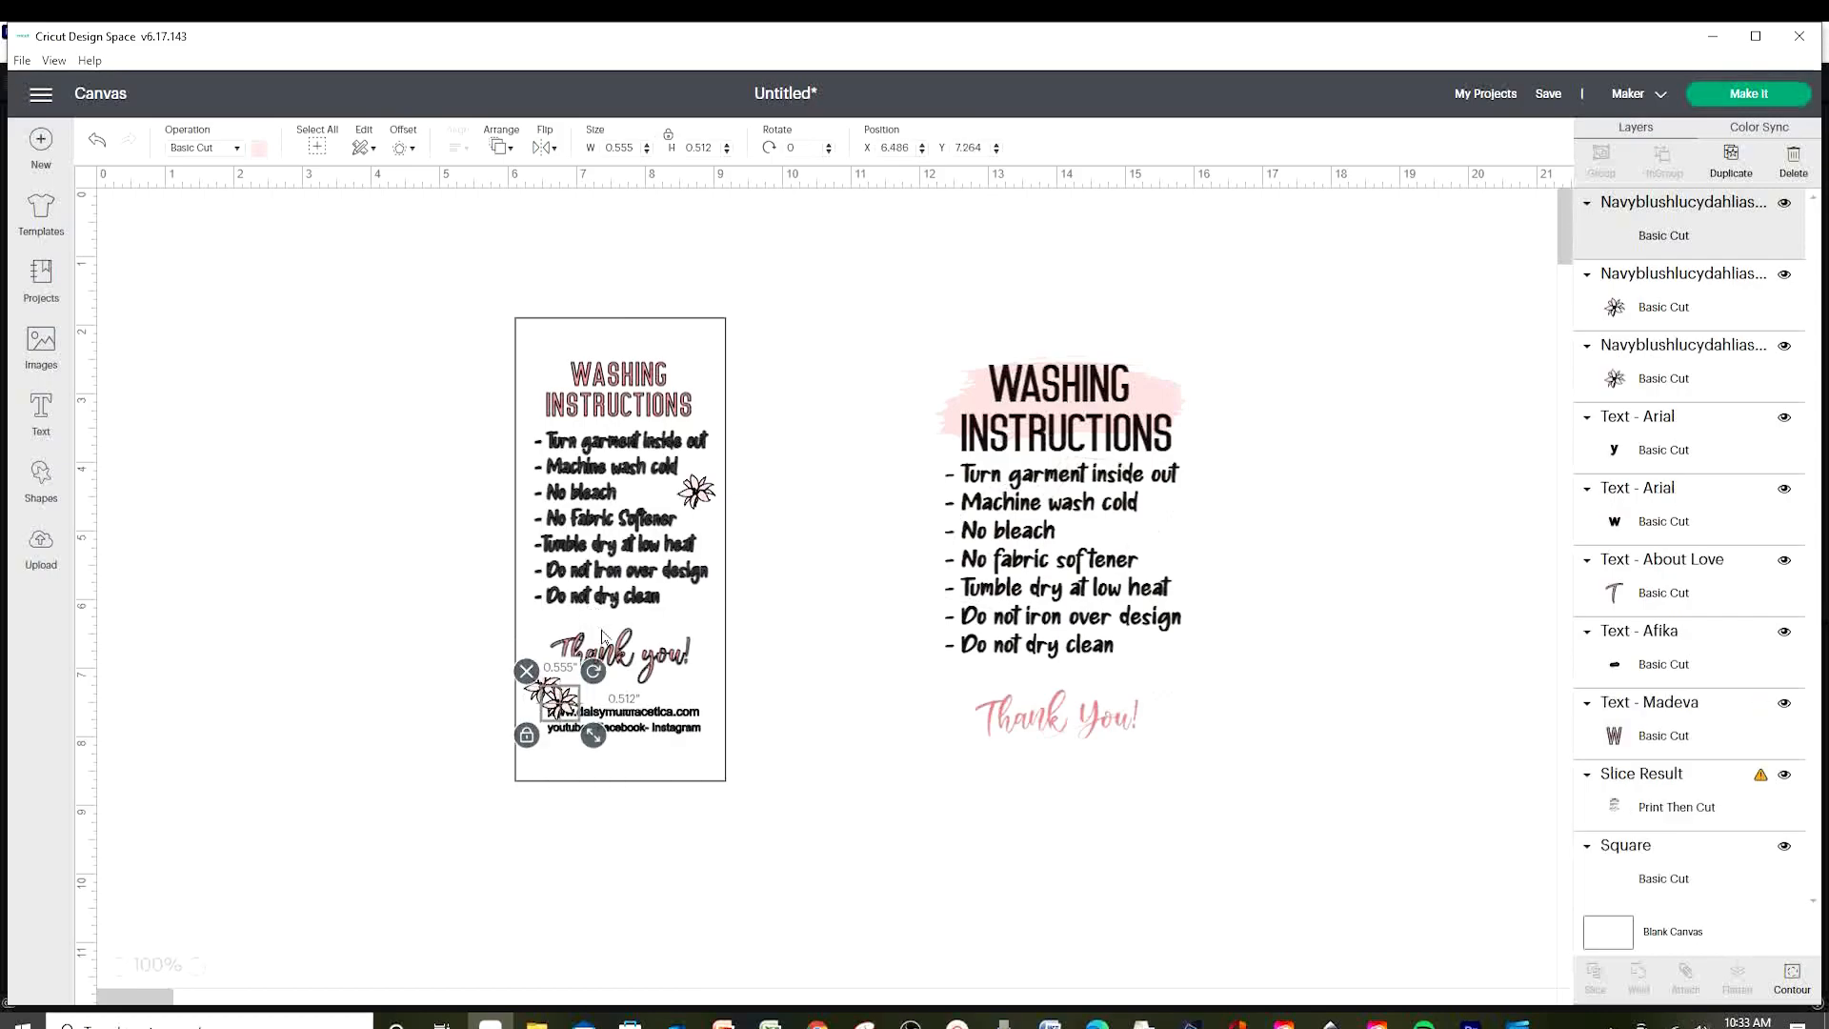
click(1172, 693)
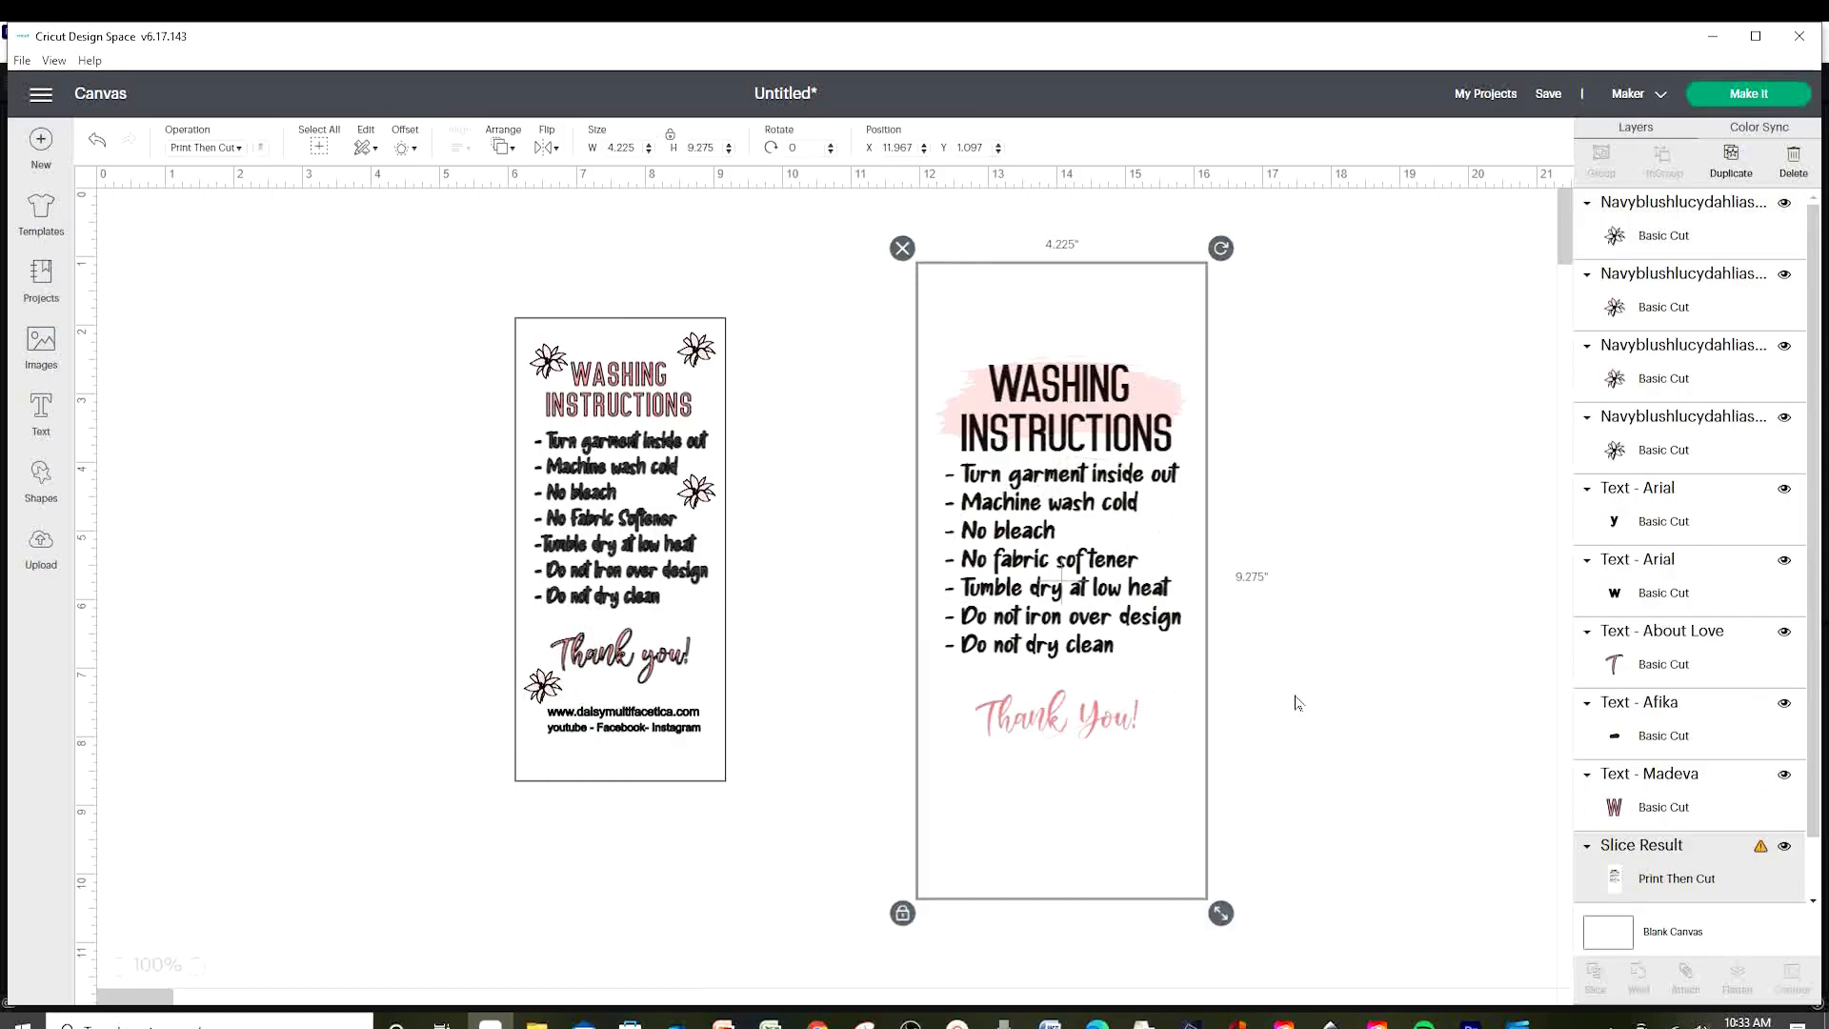
Nudge the small flower at the card's upper corner beside the "Washing Instructions" heading.
click(1315, 700)
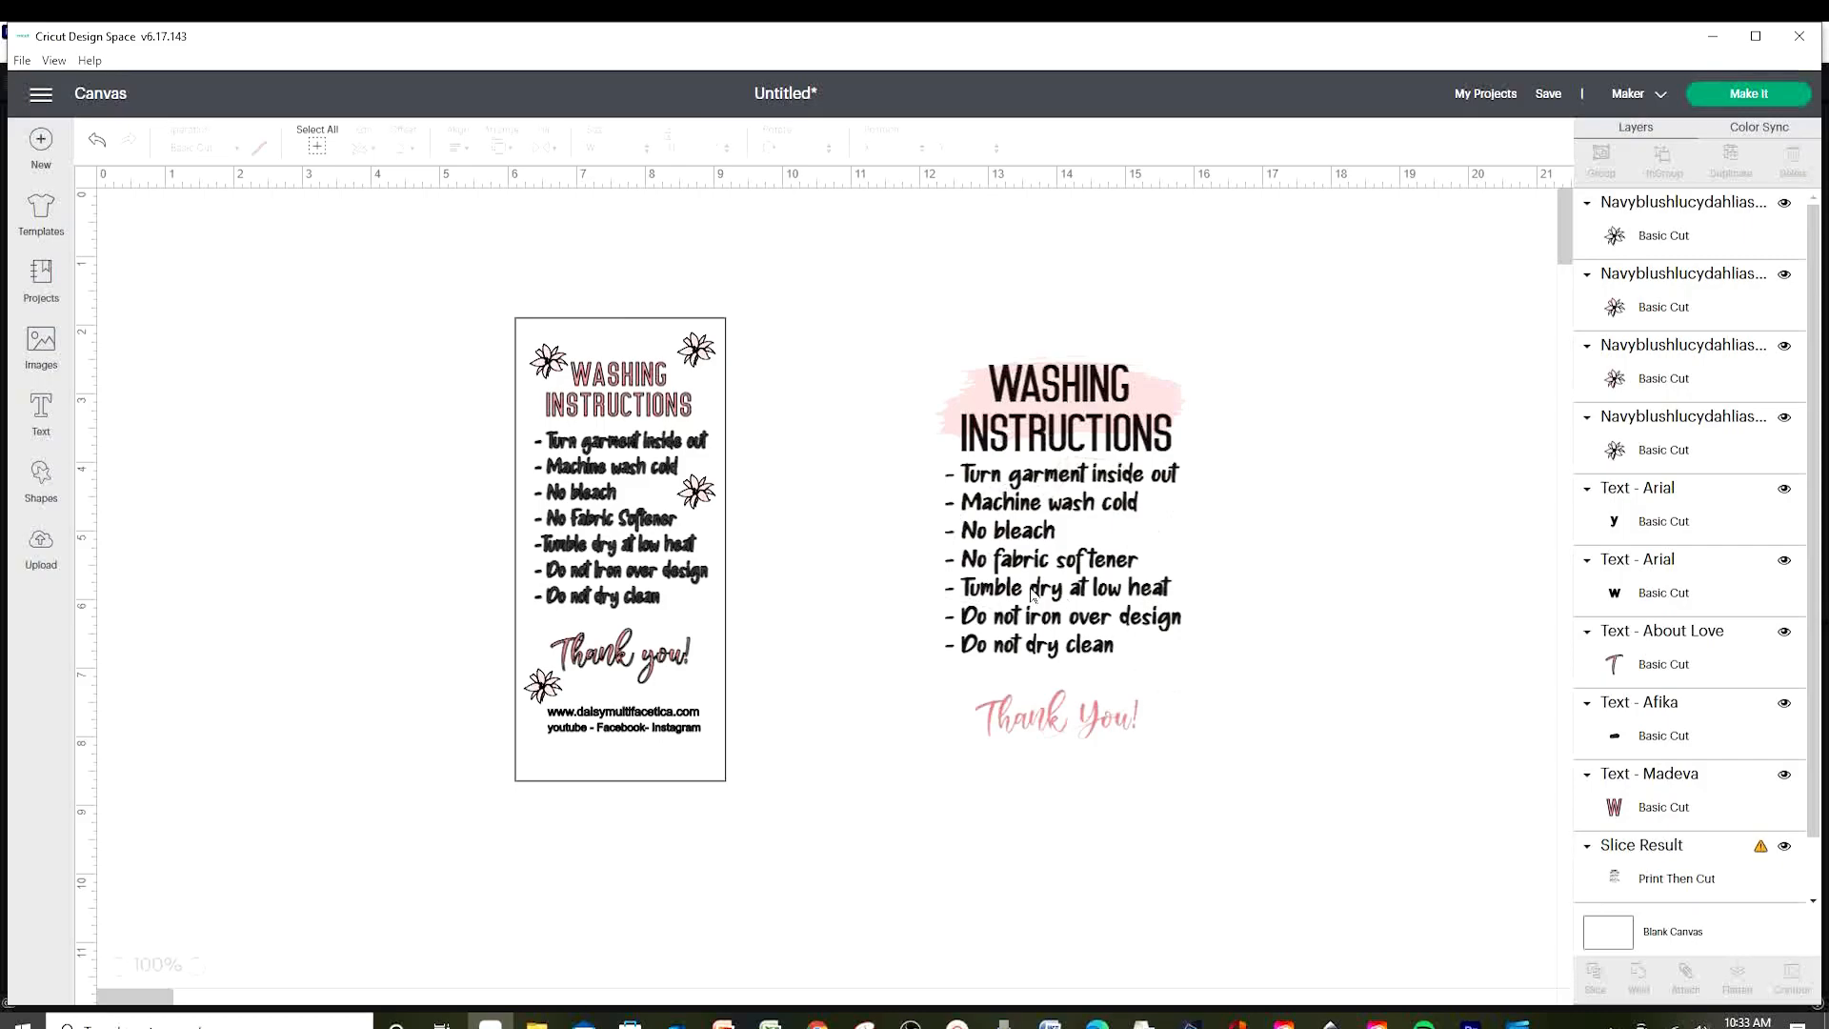
click(549, 358)
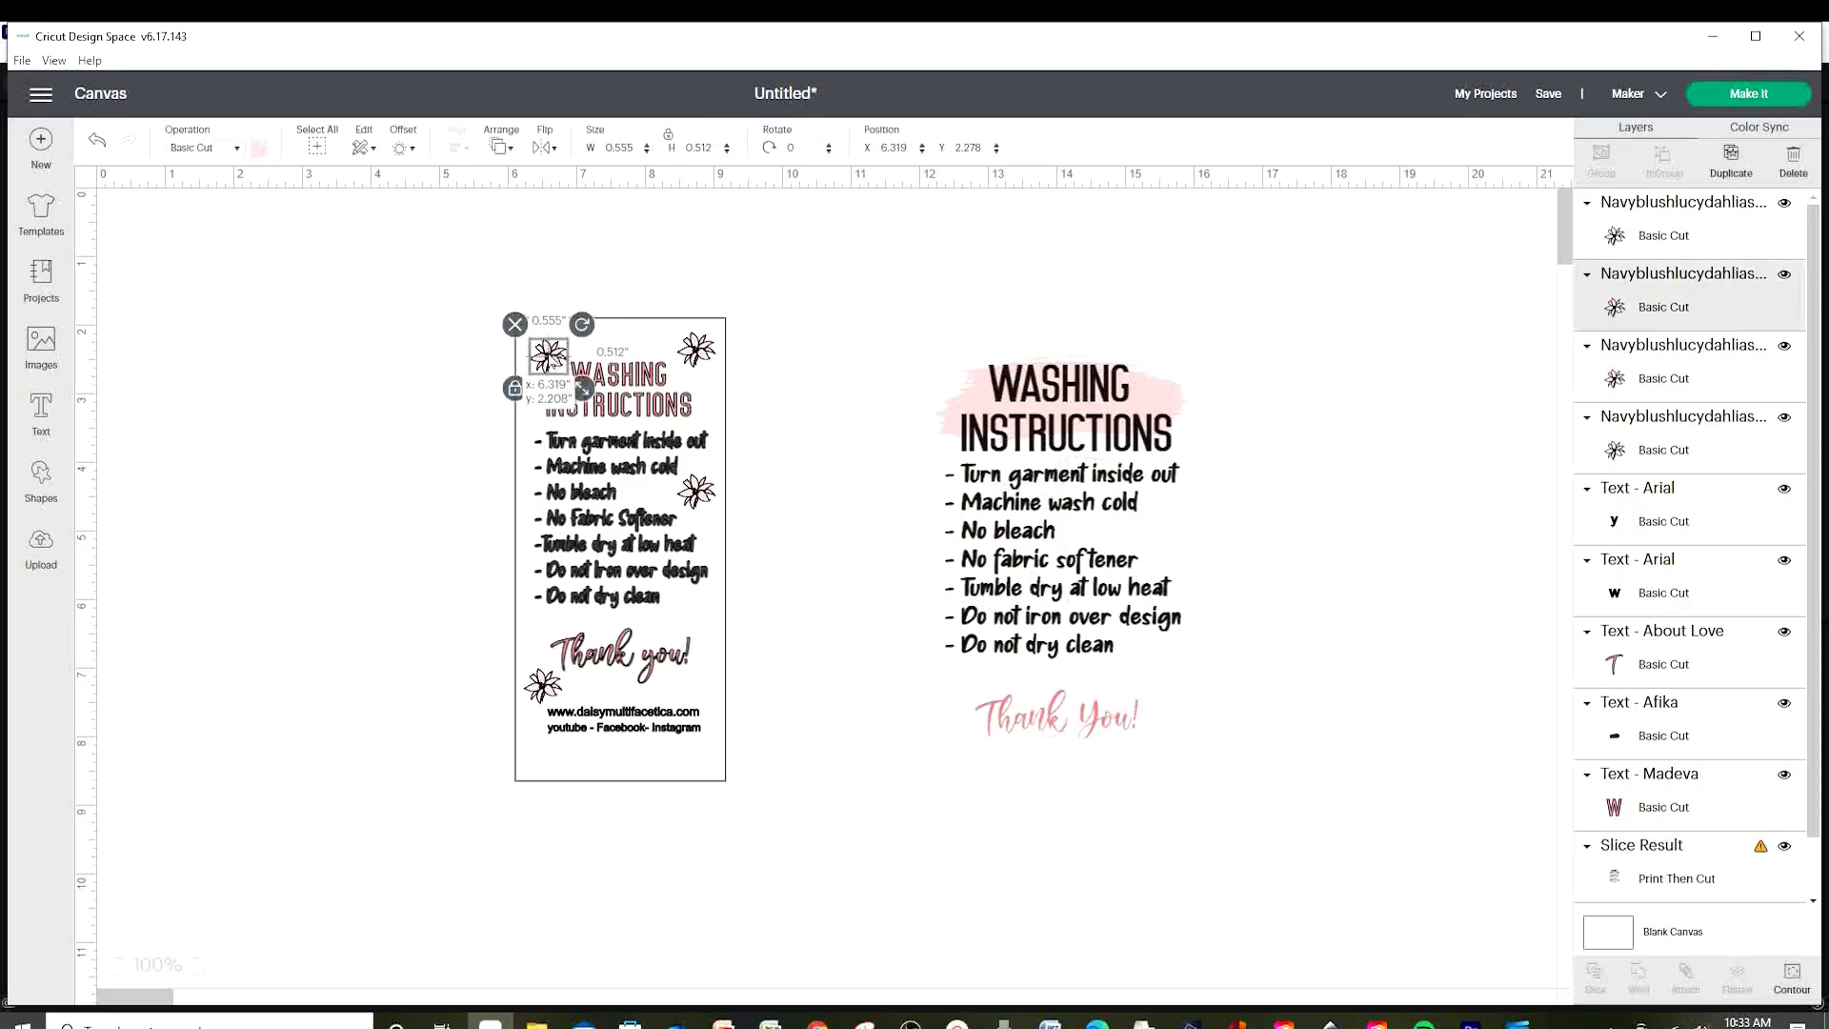
click(547, 686)
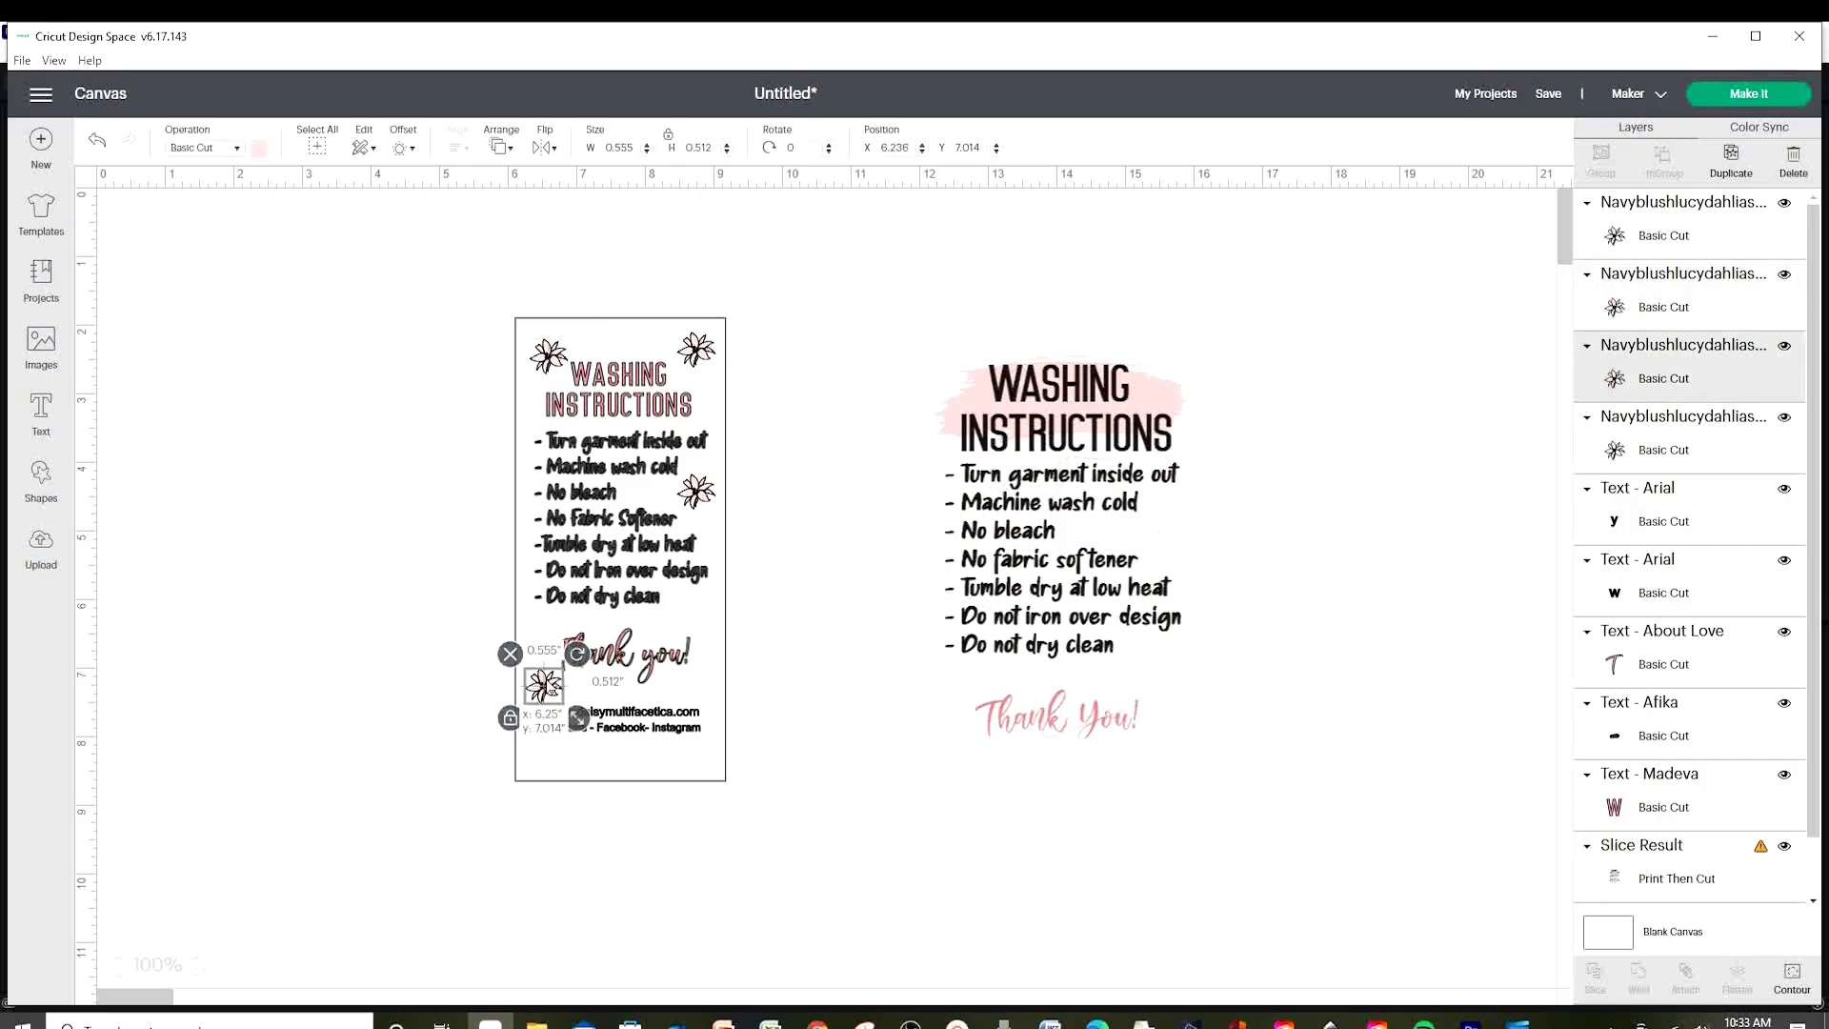
Shift the website and social lines slightly down and move the lower flower to the center beneath the thank-you line.
click(802, 732)
drag(802, 768, 522, 697)
click(680, 754)
click(676, 742)
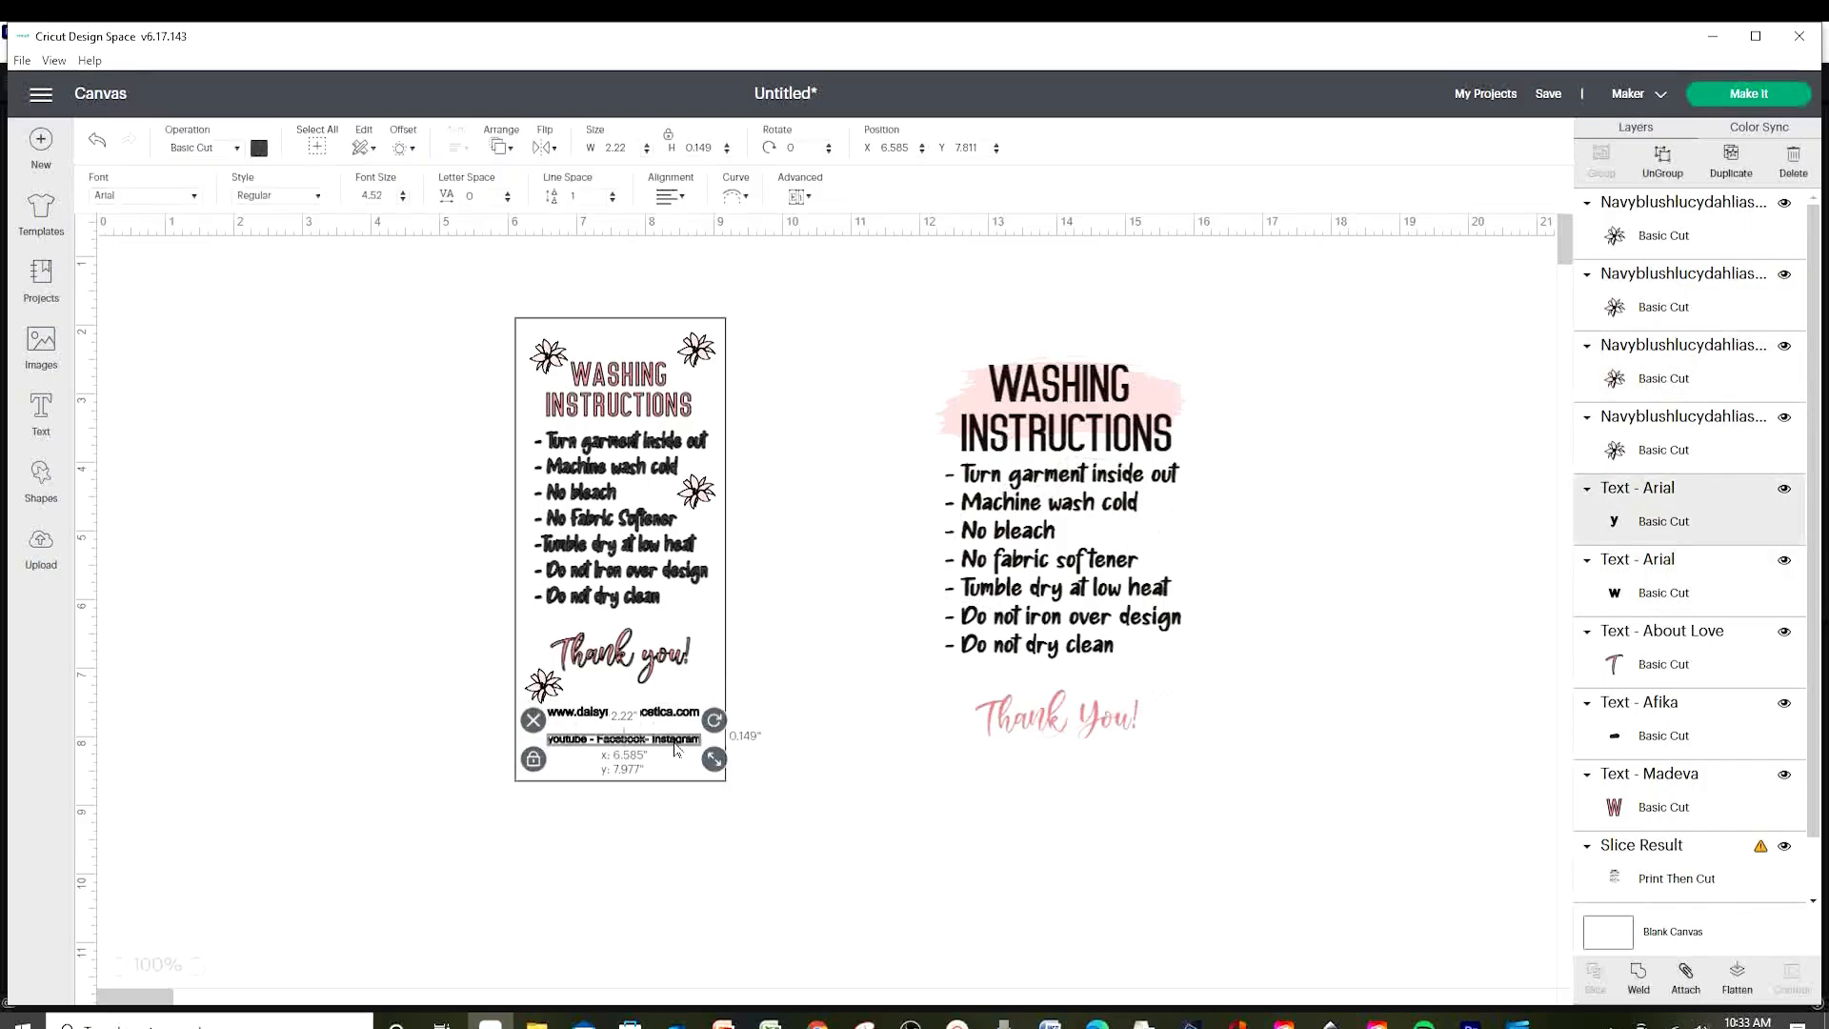
double_click(677, 721)
click(788, 714)
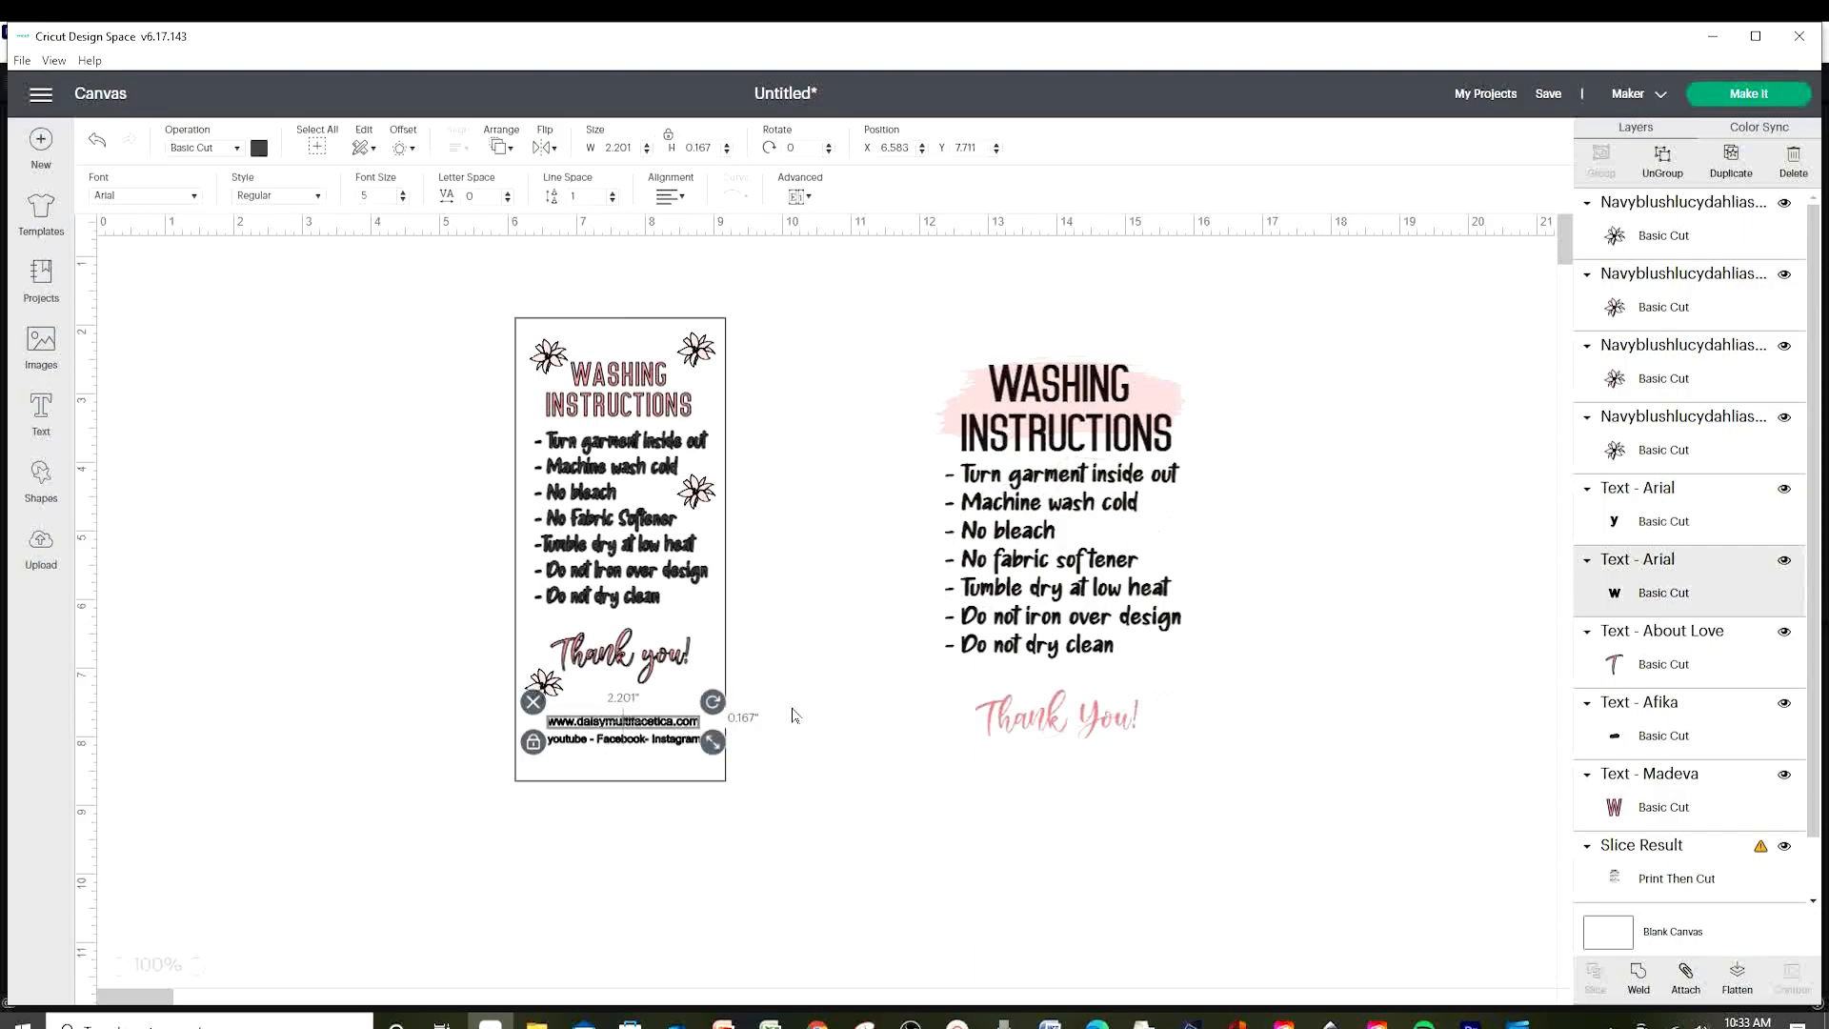
drag(541, 695, 618, 696)
click(852, 767)
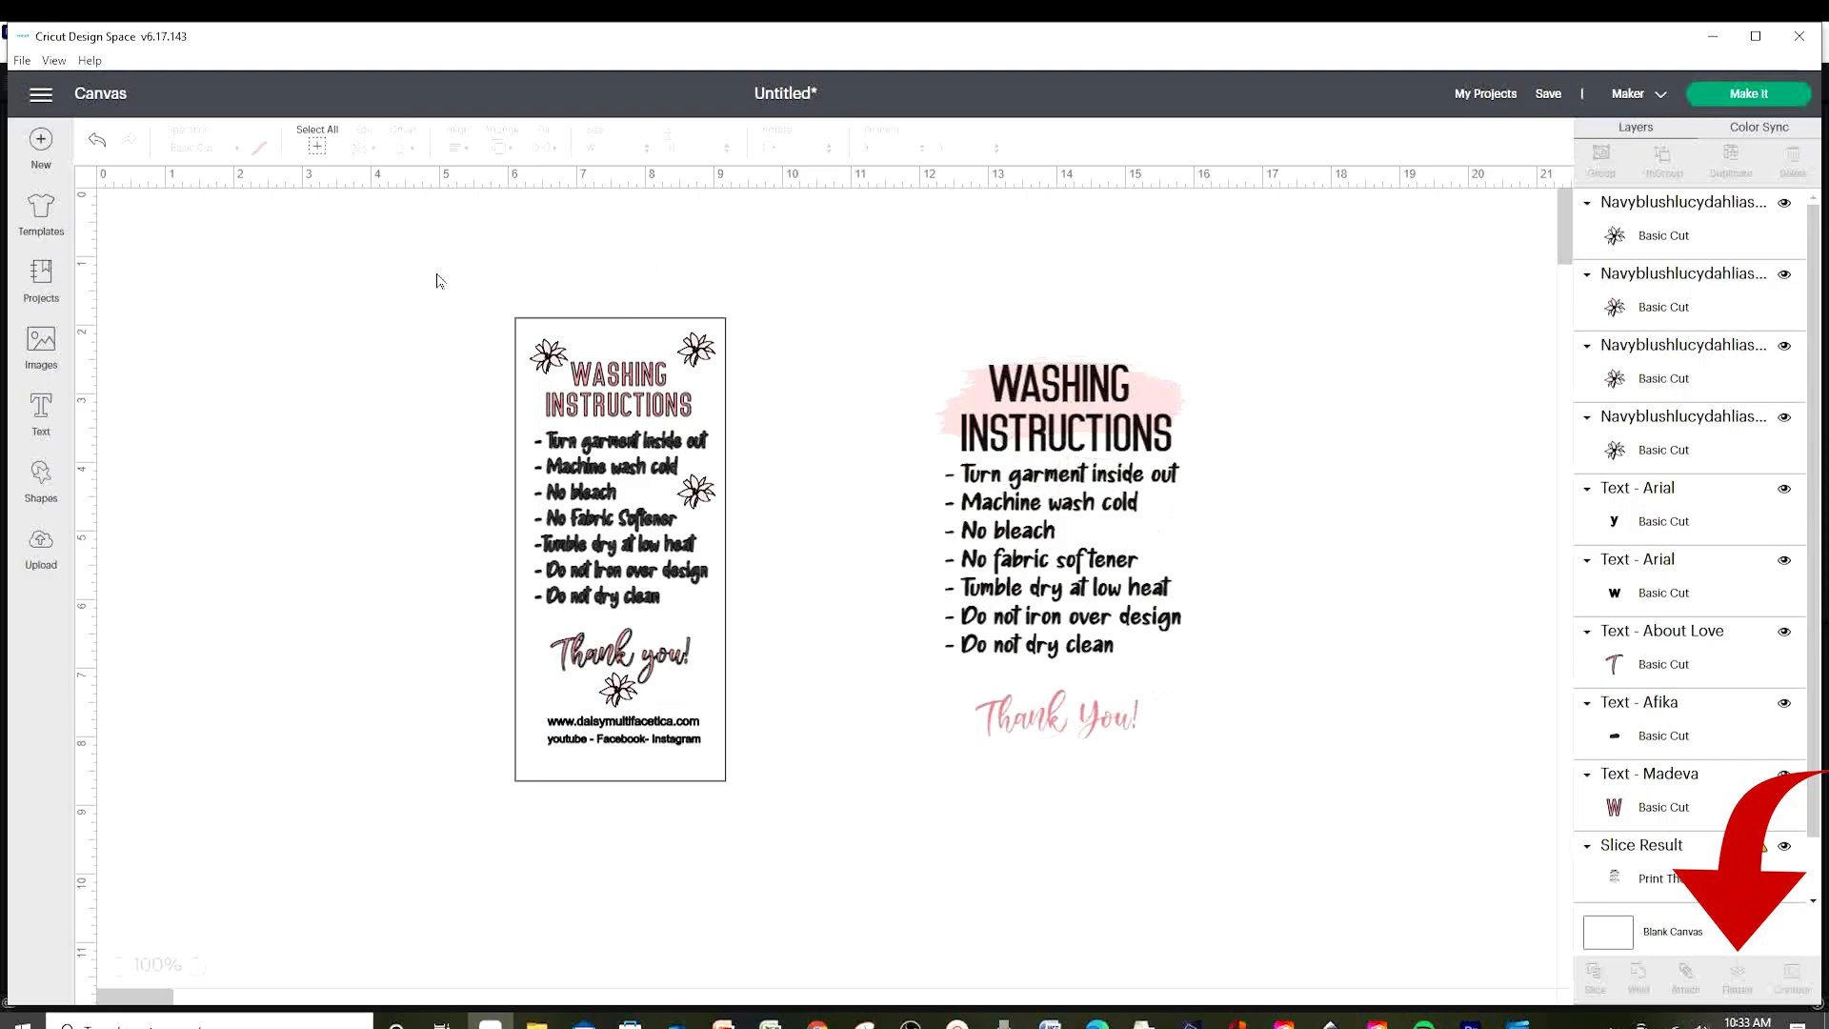
Flatten all of the 3.065 by 6.75 inch card's elements into one printable image and shift it aside.
drag(437, 281, 780, 840)
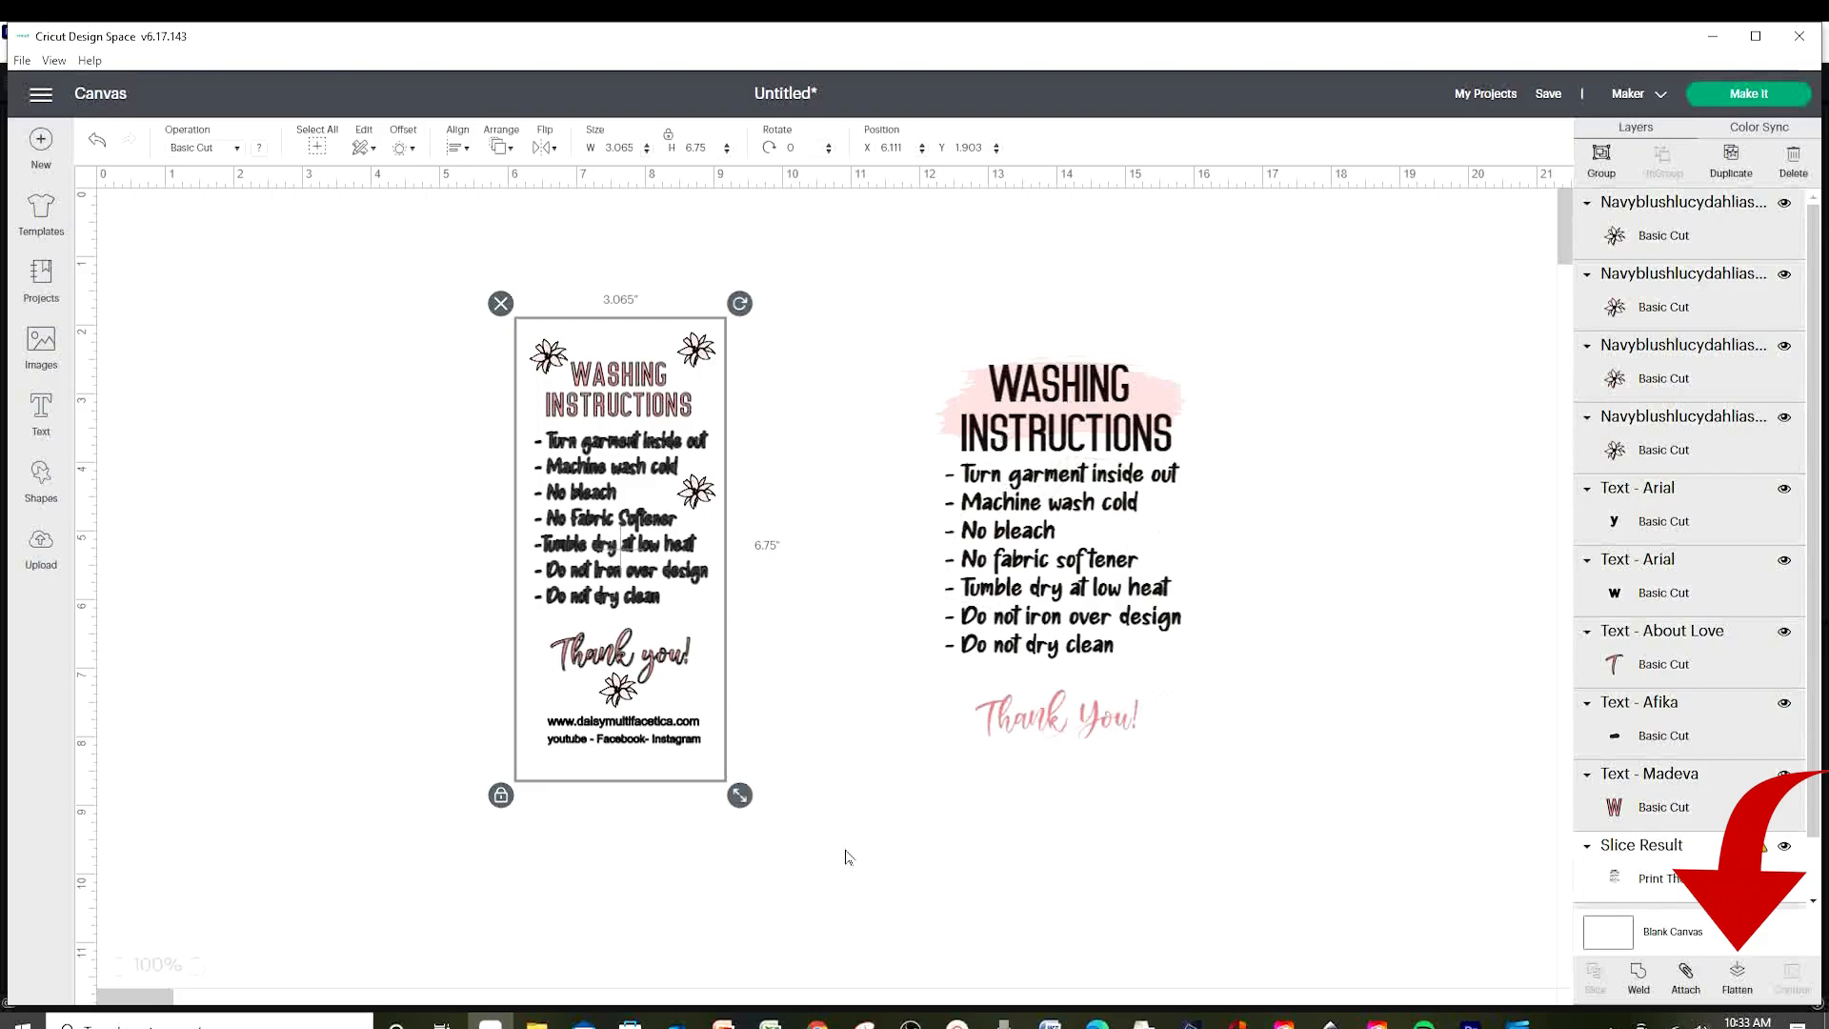
click(1737, 979)
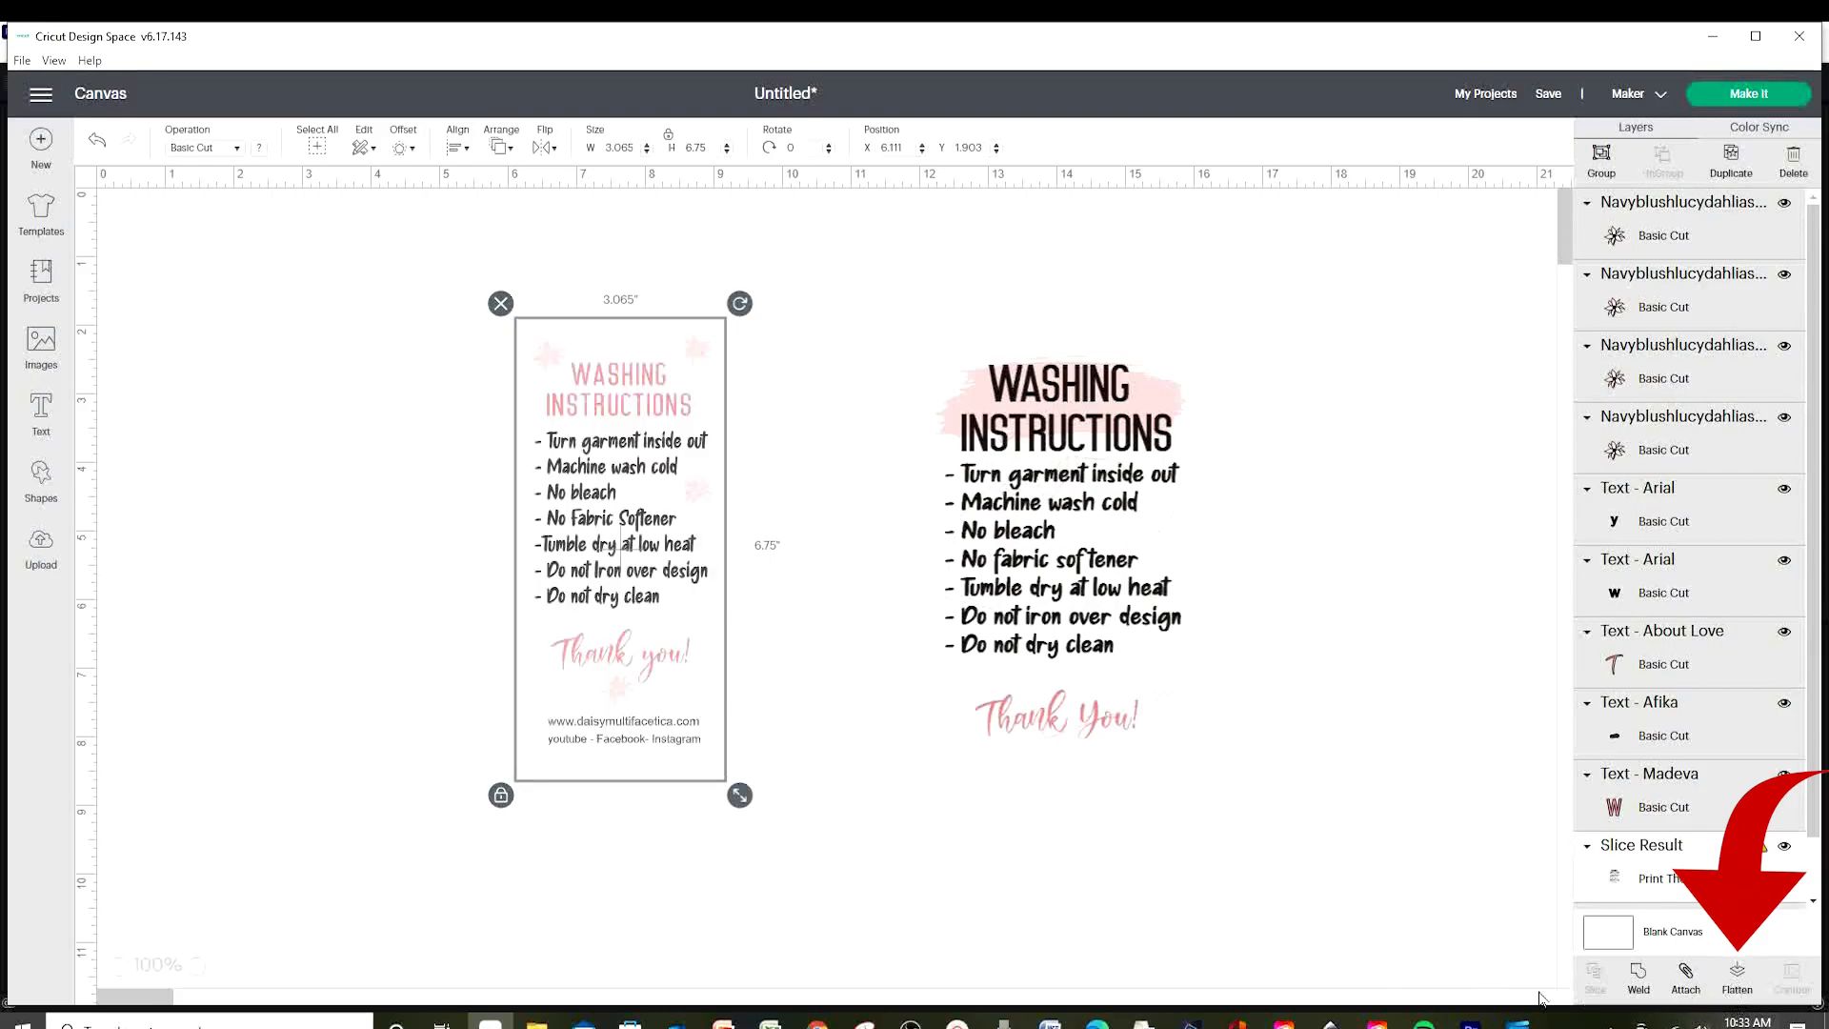
drag(667, 563, 601, 568)
click(734, 641)
click(560, 564)
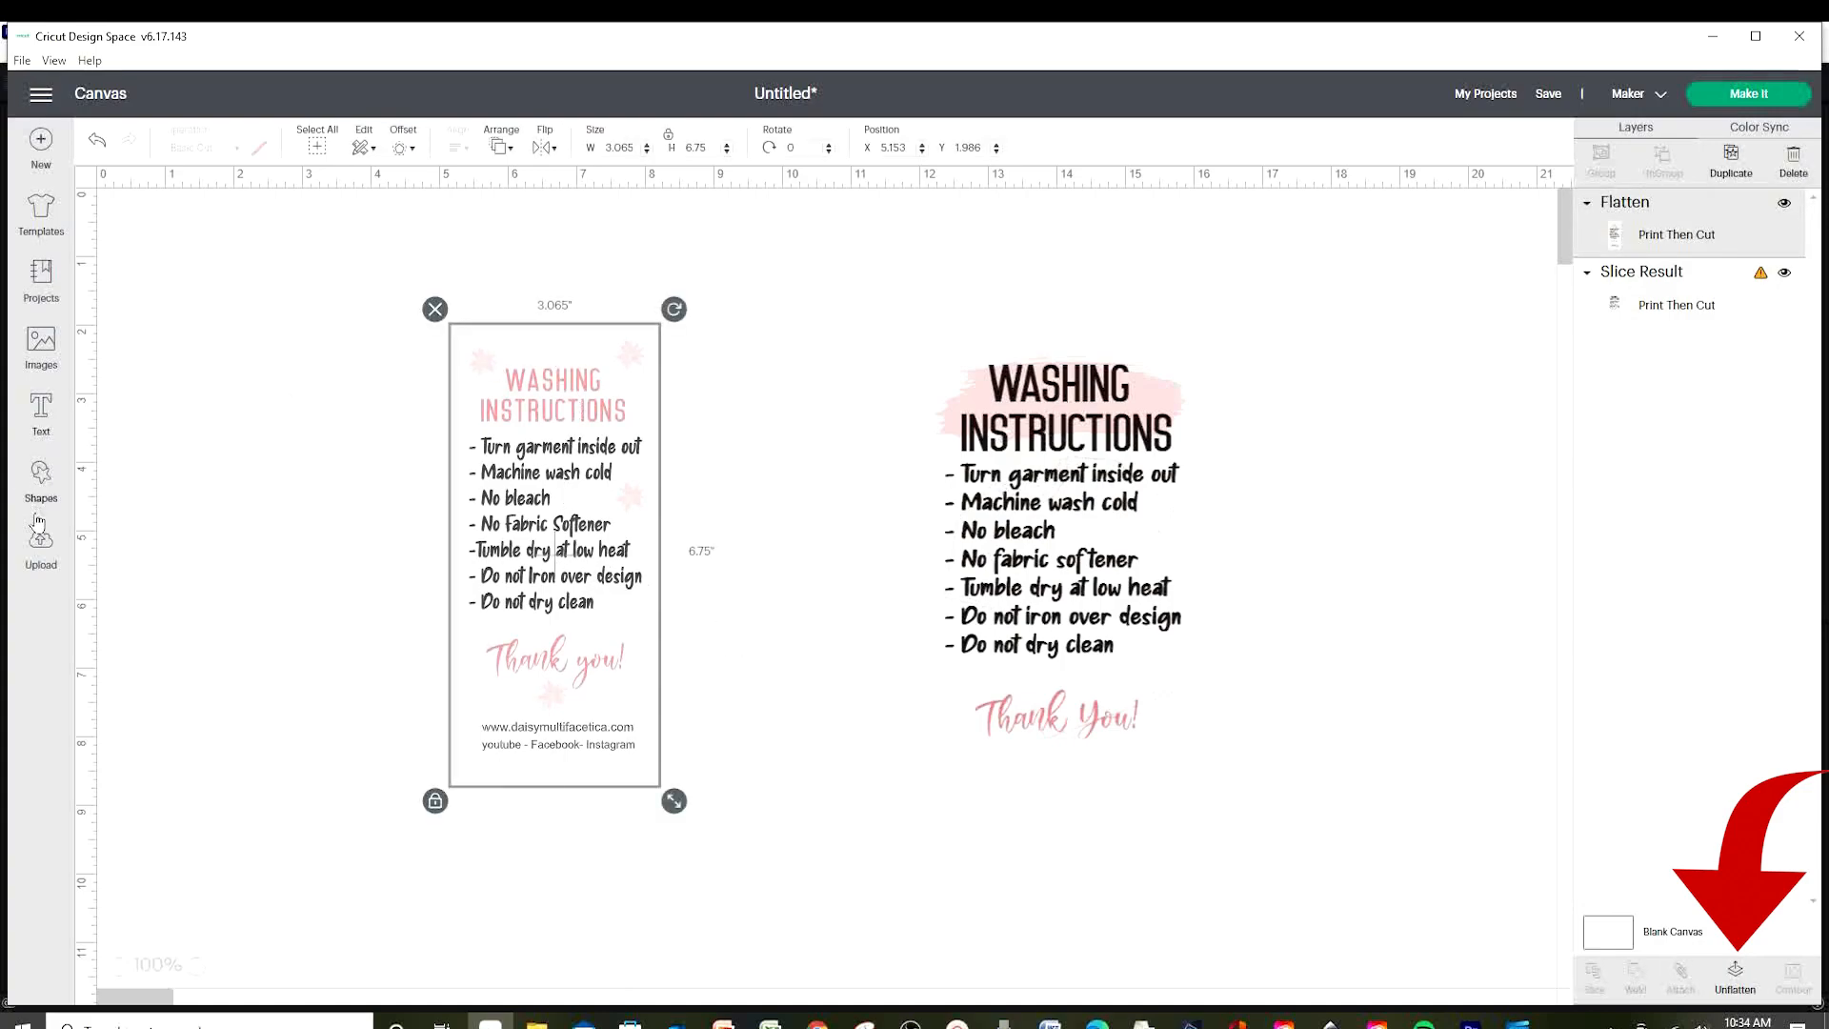
Add a hole circle about 0.26 inches wide at the flattened card's top center and move the larger card farther away.
click(40, 481)
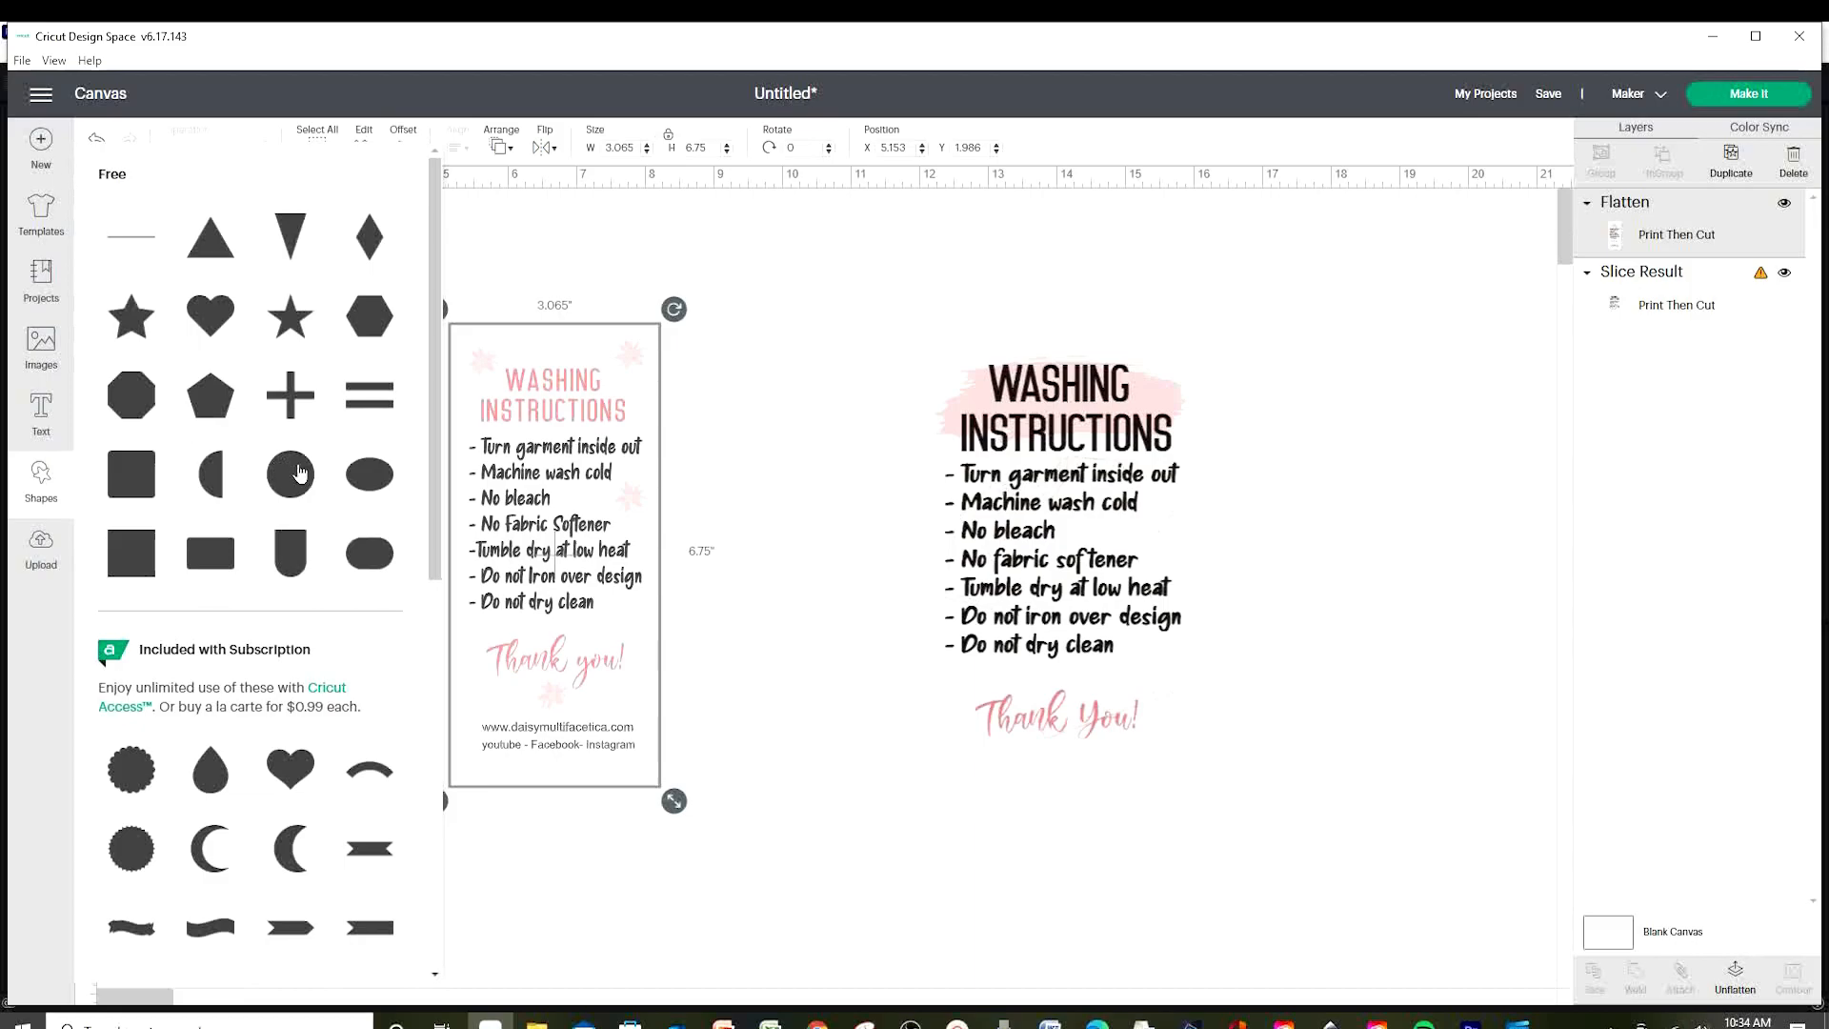
click(292, 473)
drag(230, 367, 348, 493)
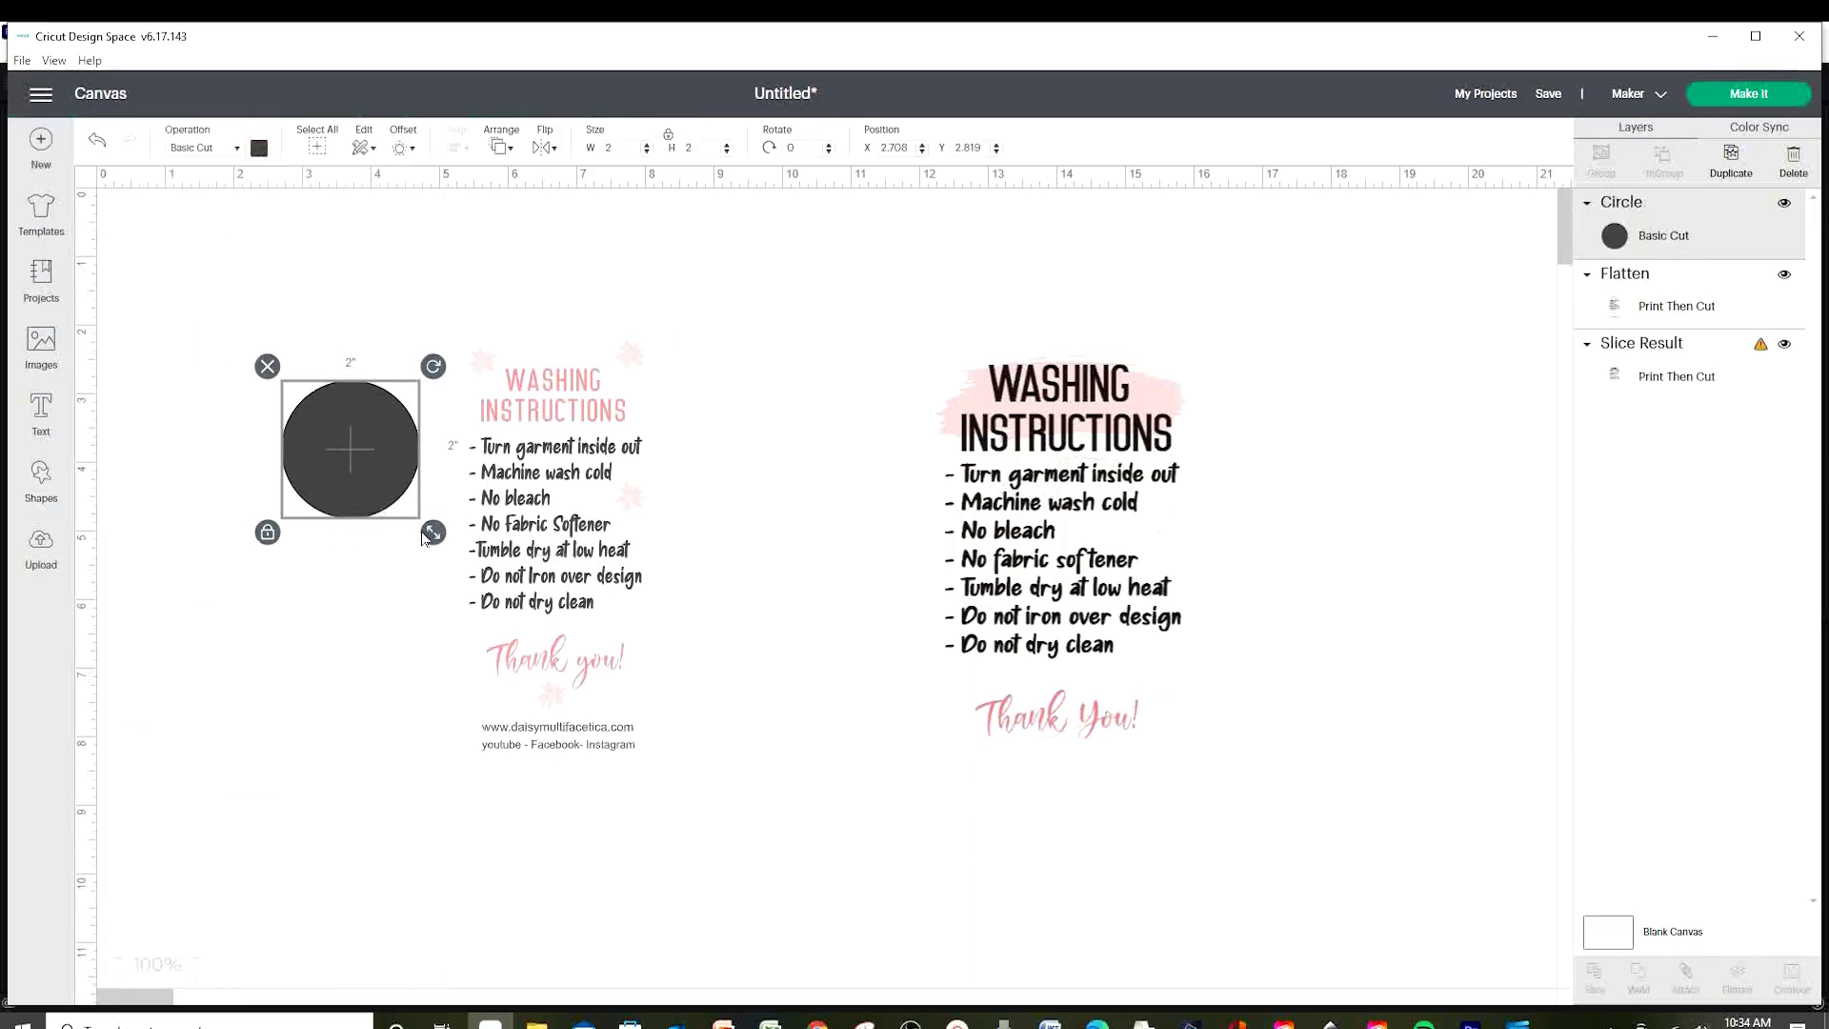
drag(437, 536, 555, 346)
click(319, 474)
click(702, 438)
drag(406, 275, 719, 772)
drag(984, 732, 1158, 735)
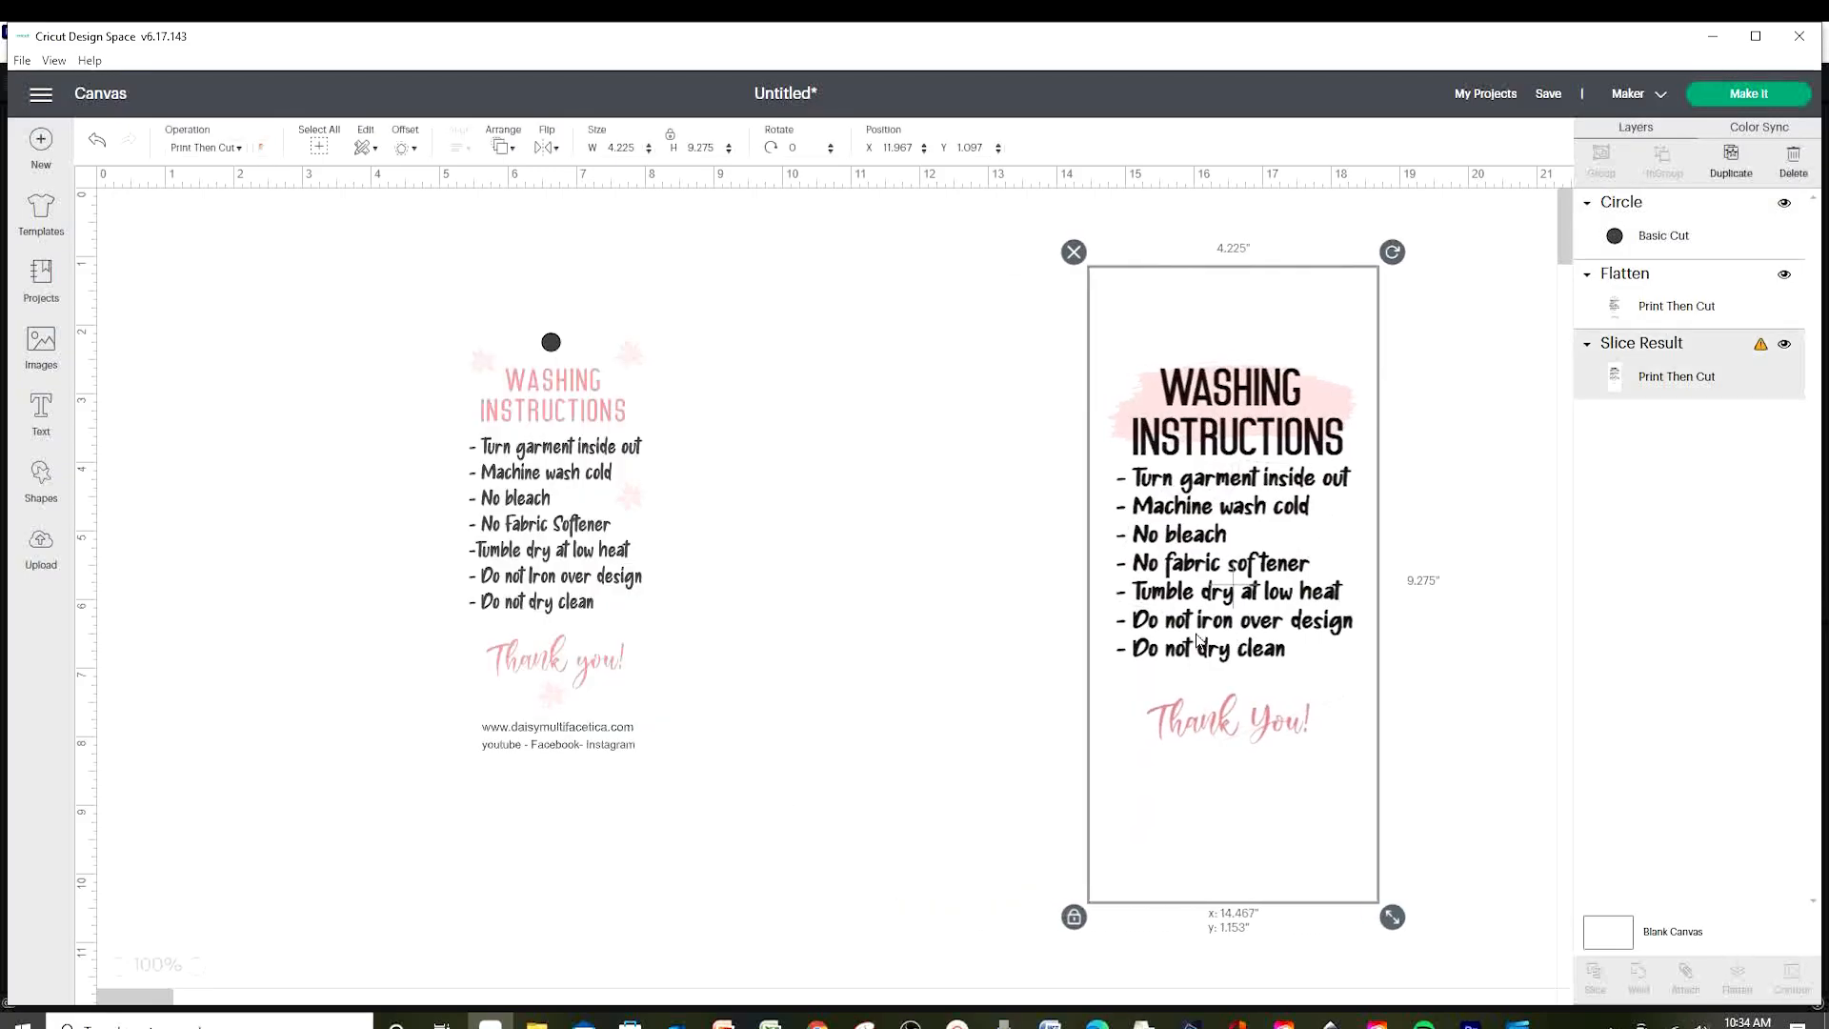
Add a dark square about 7.78 inches wide and place it behind the flattened card as a contrast background.
click(41, 486)
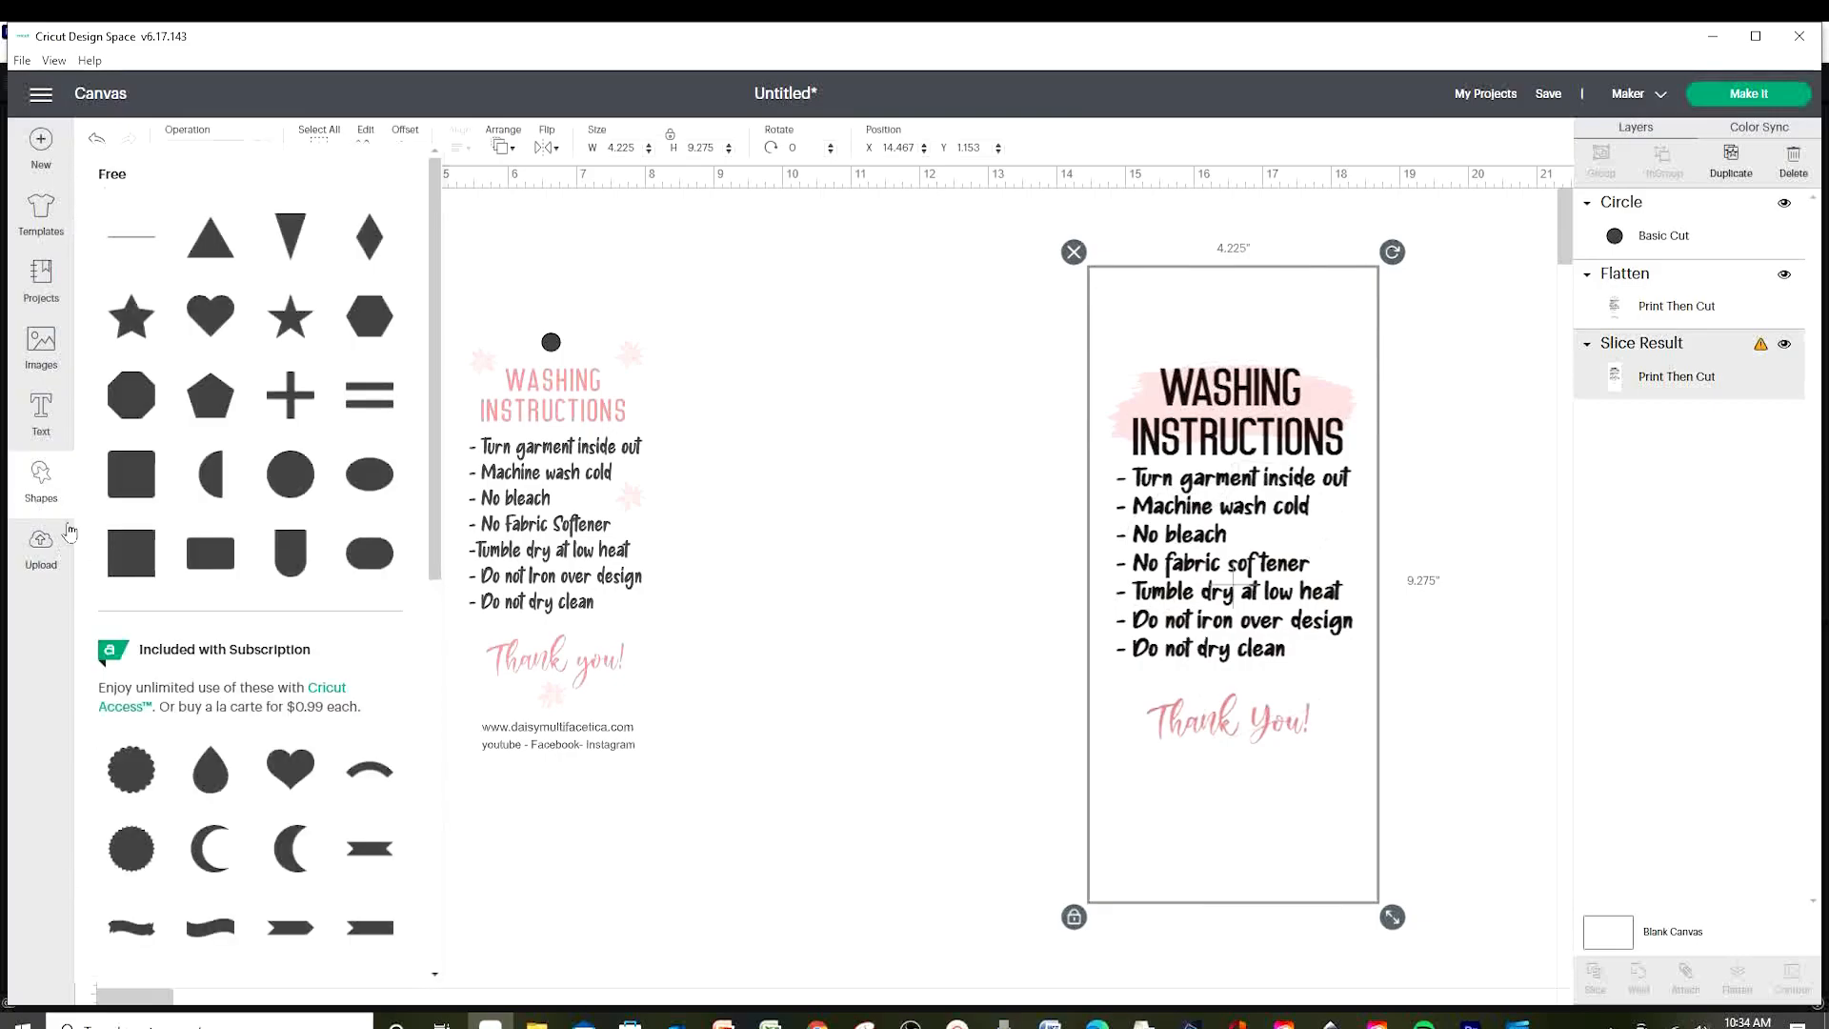
click(133, 558)
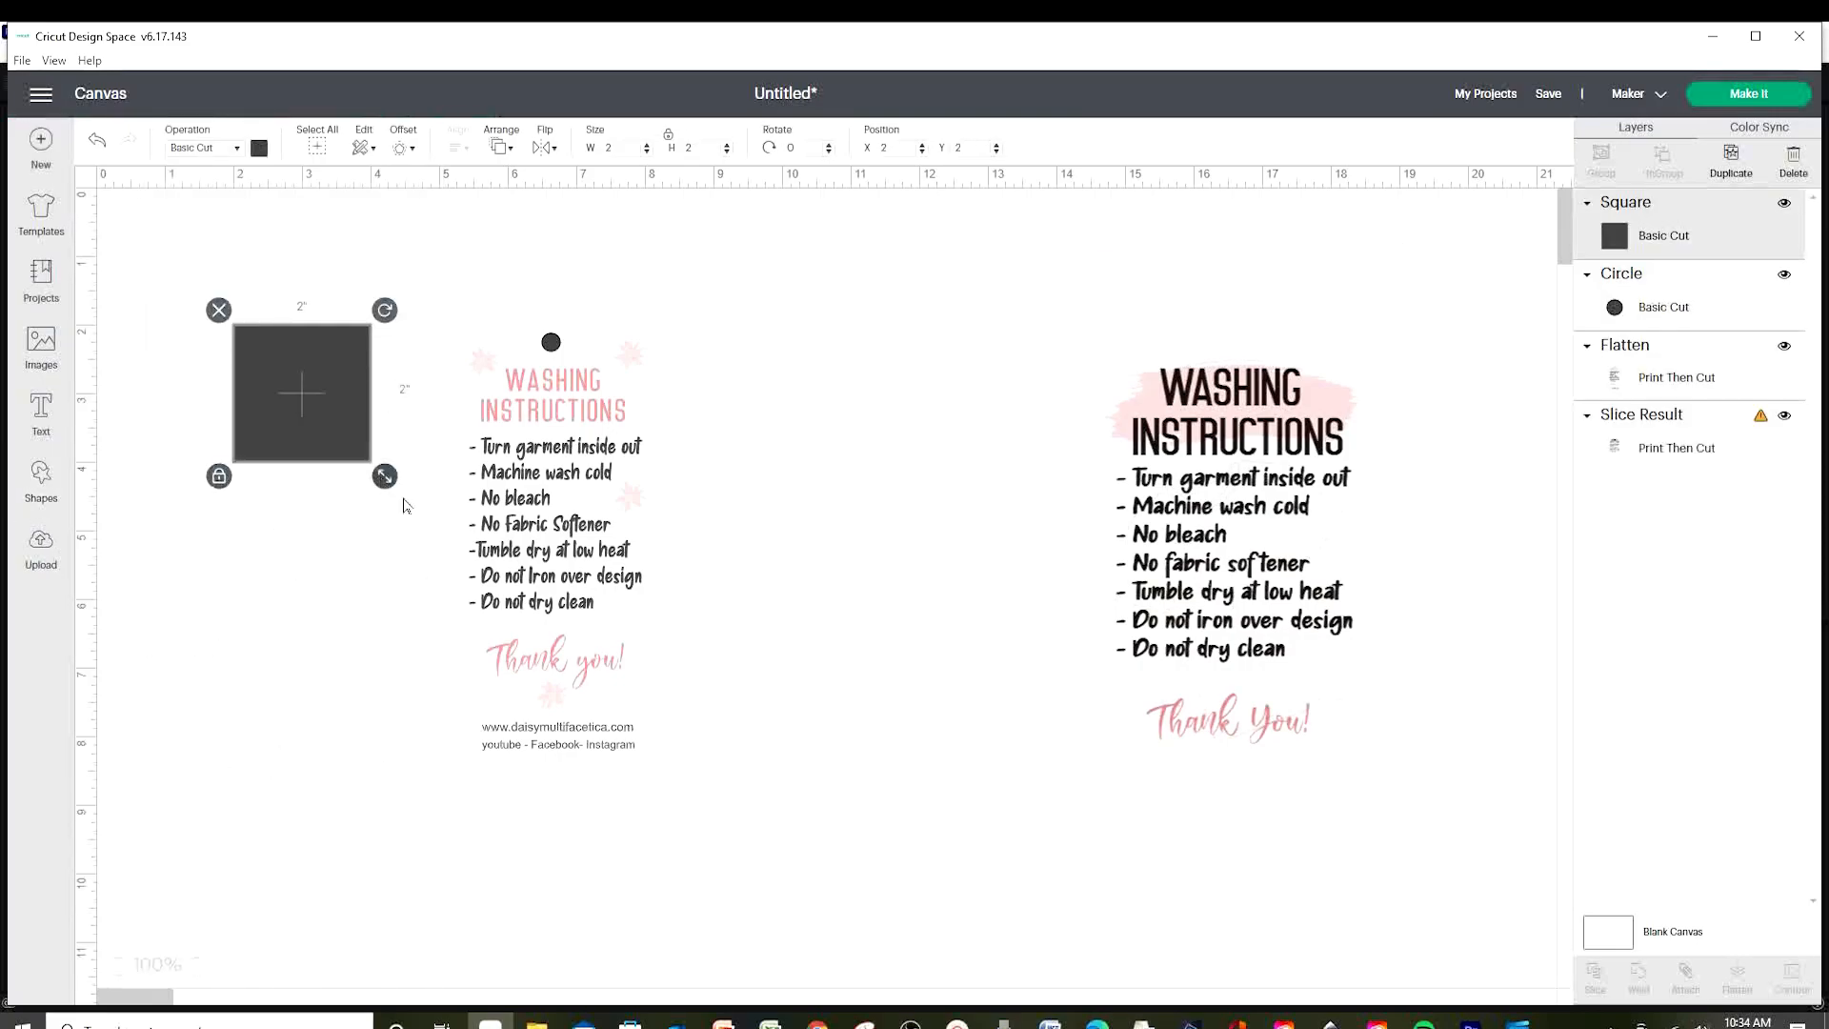
drag(380, 496, 557, 667)
click(500, 147)
click(538, 173)
drag(711, 557, 722, 535)
click(870, 614)
Reposition the hole circle near the flattened card's top edge and move the dark square behind the larger card.
drag(552, 343, 563, 351)
click(851, 425)
click(560, 356)
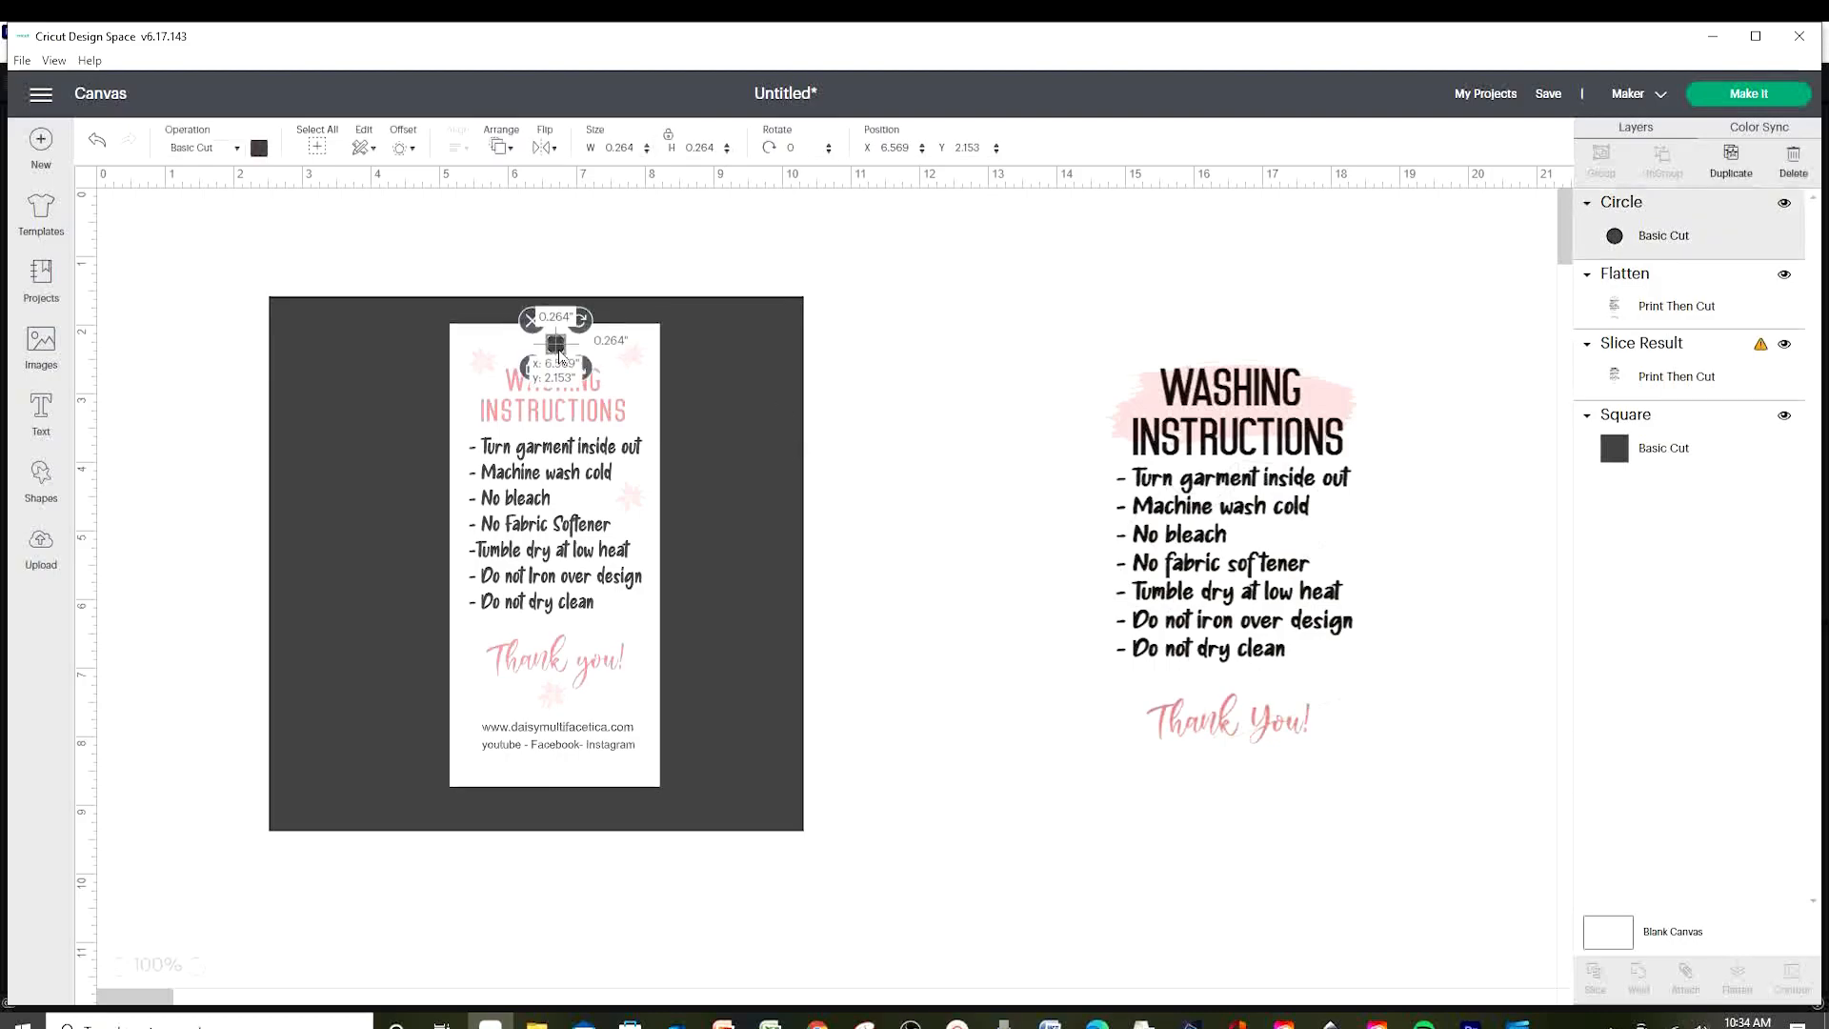
drag(777, 467, 1481, 464)
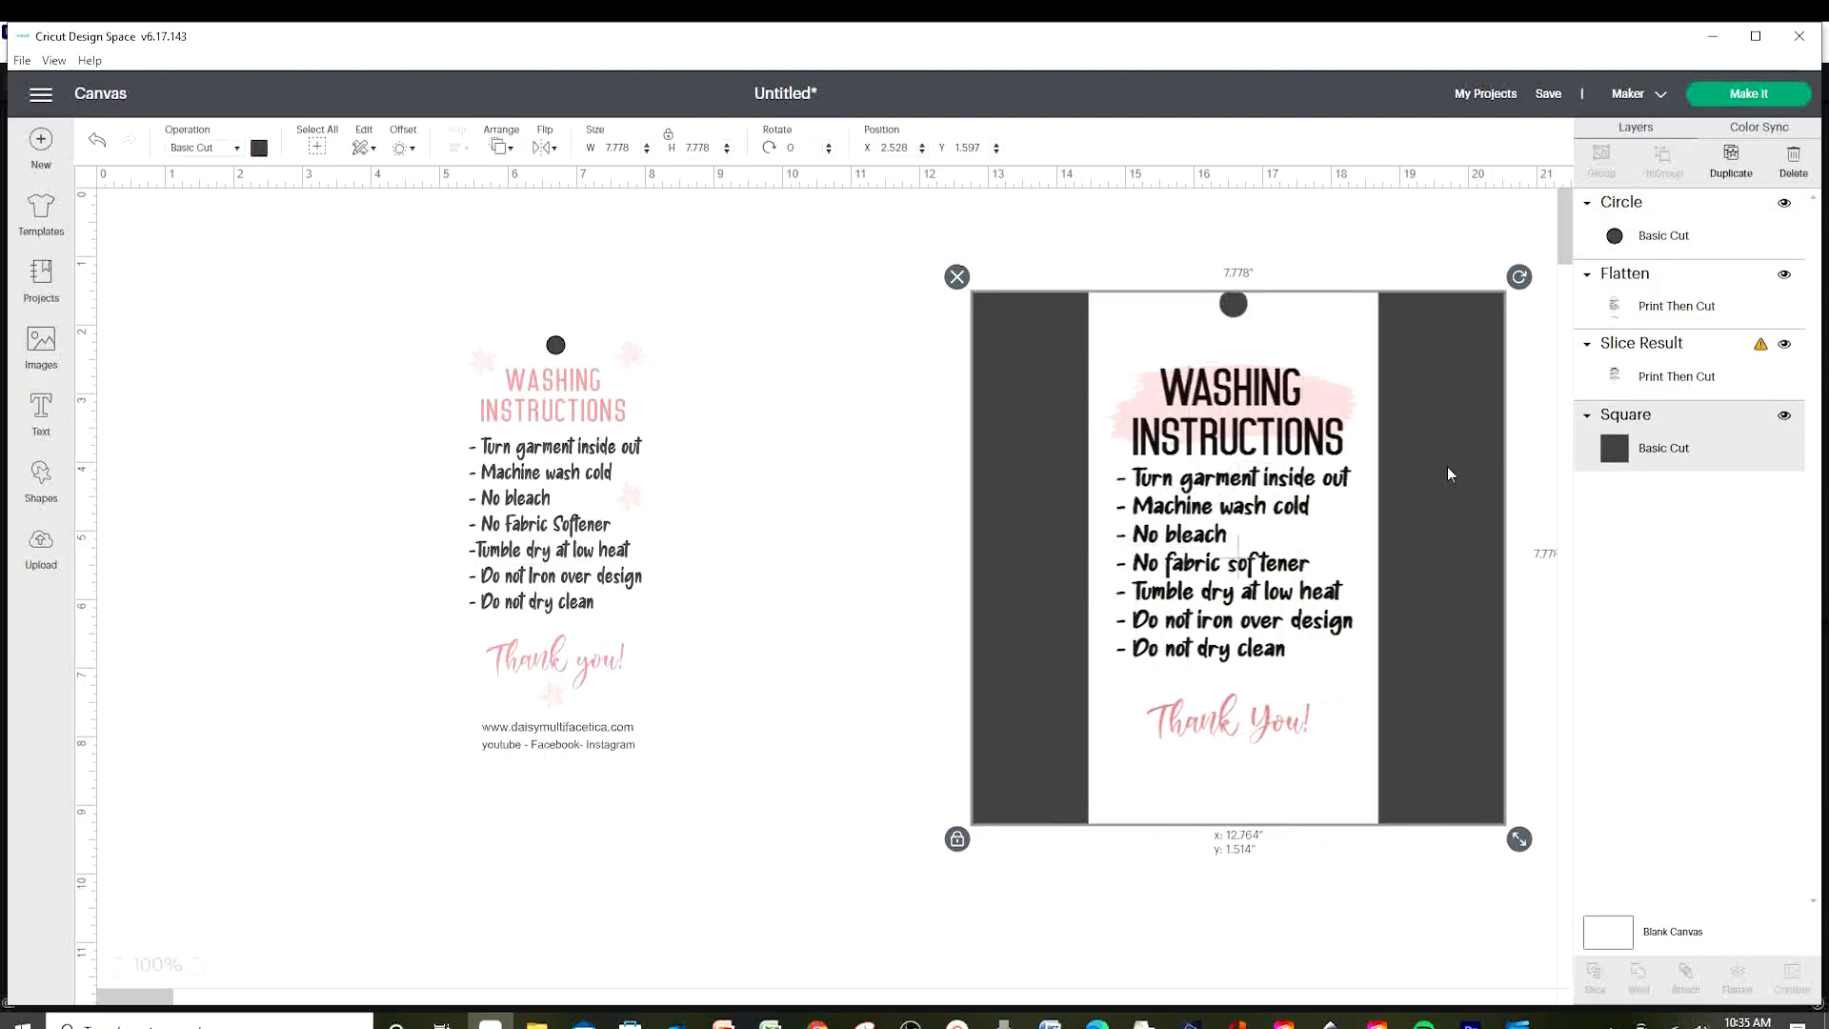
Center the hole circle horizontally on the flattened card and attach the two together.
drag(383, 235, 707, 863)
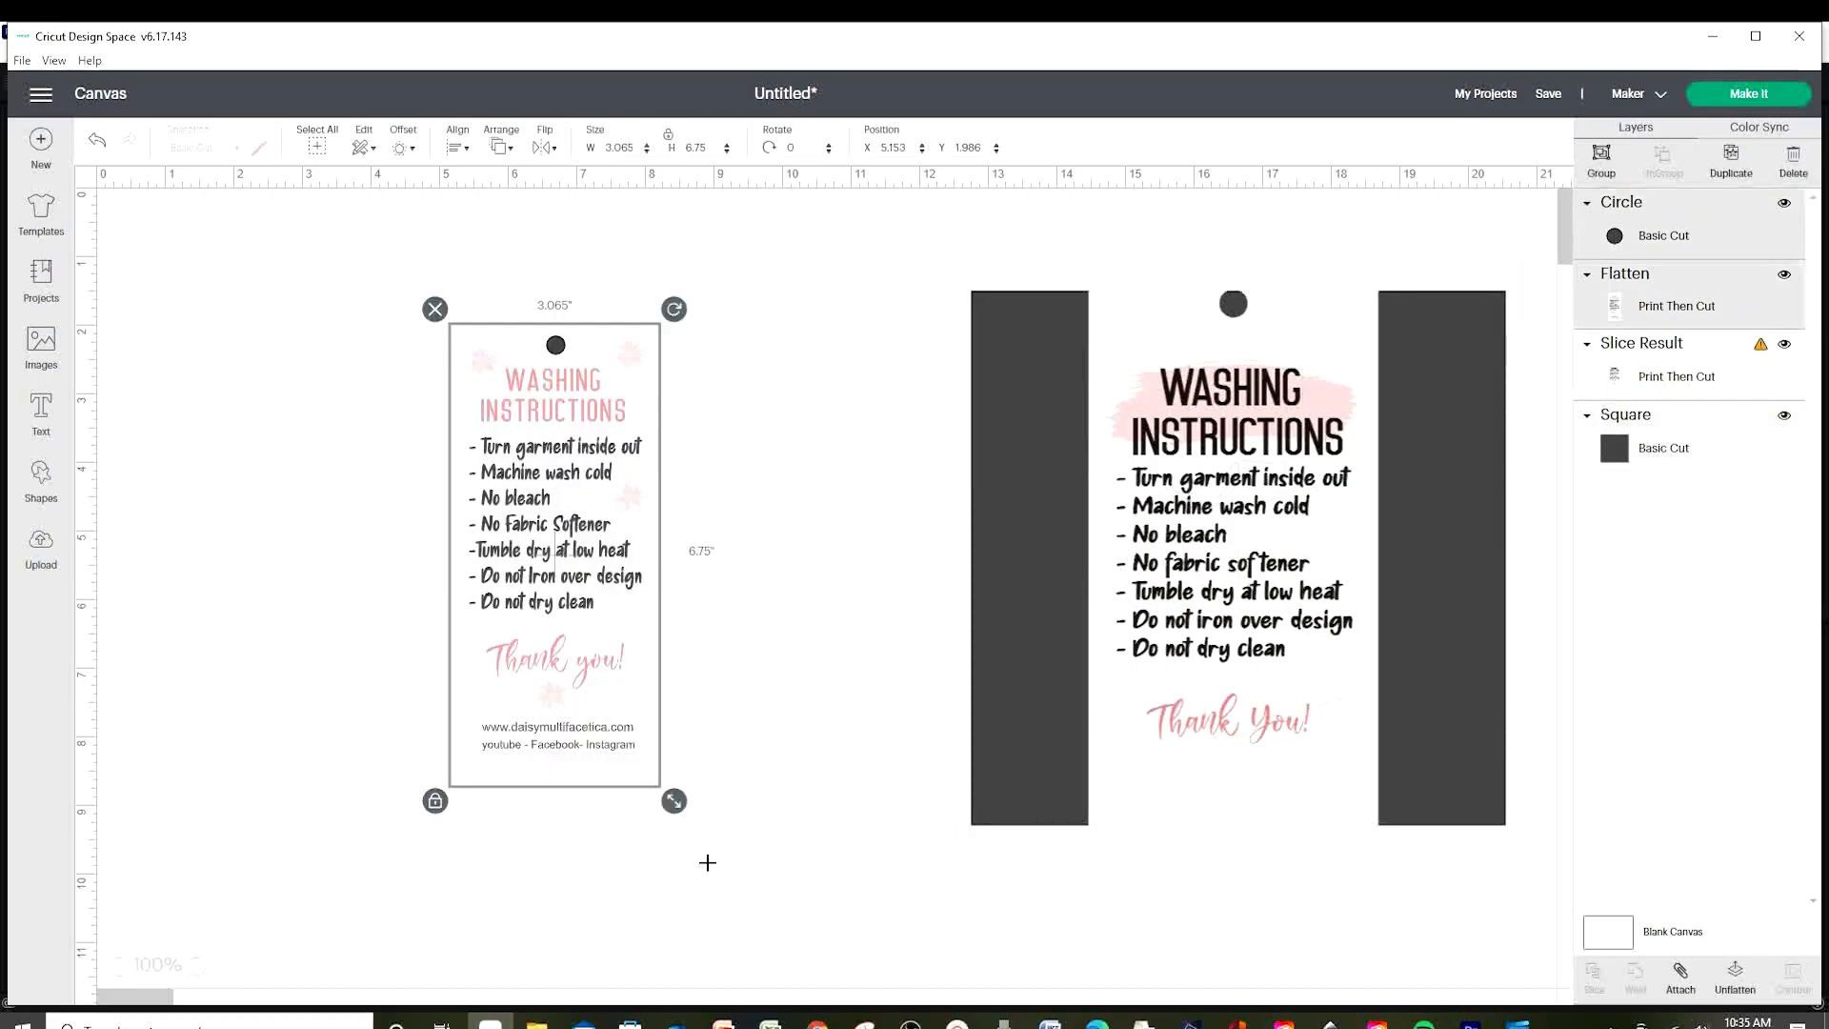
click(458, 148)
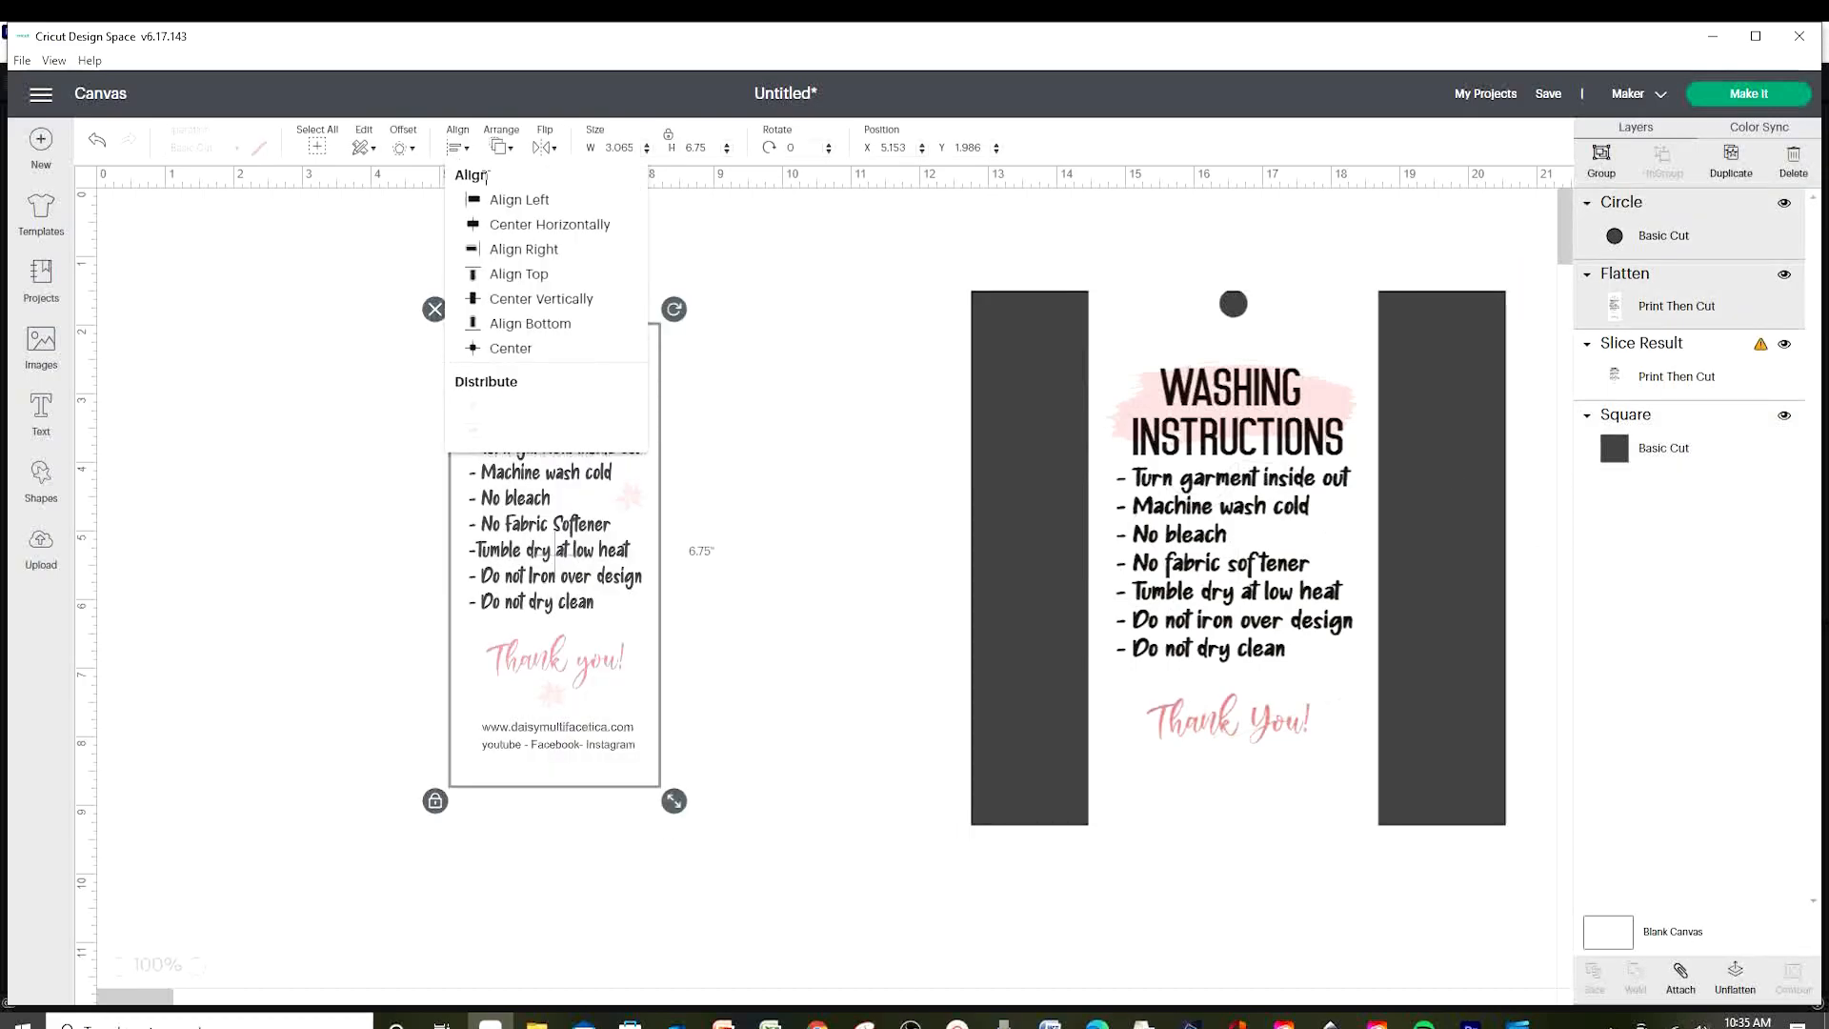
click(536, 228)
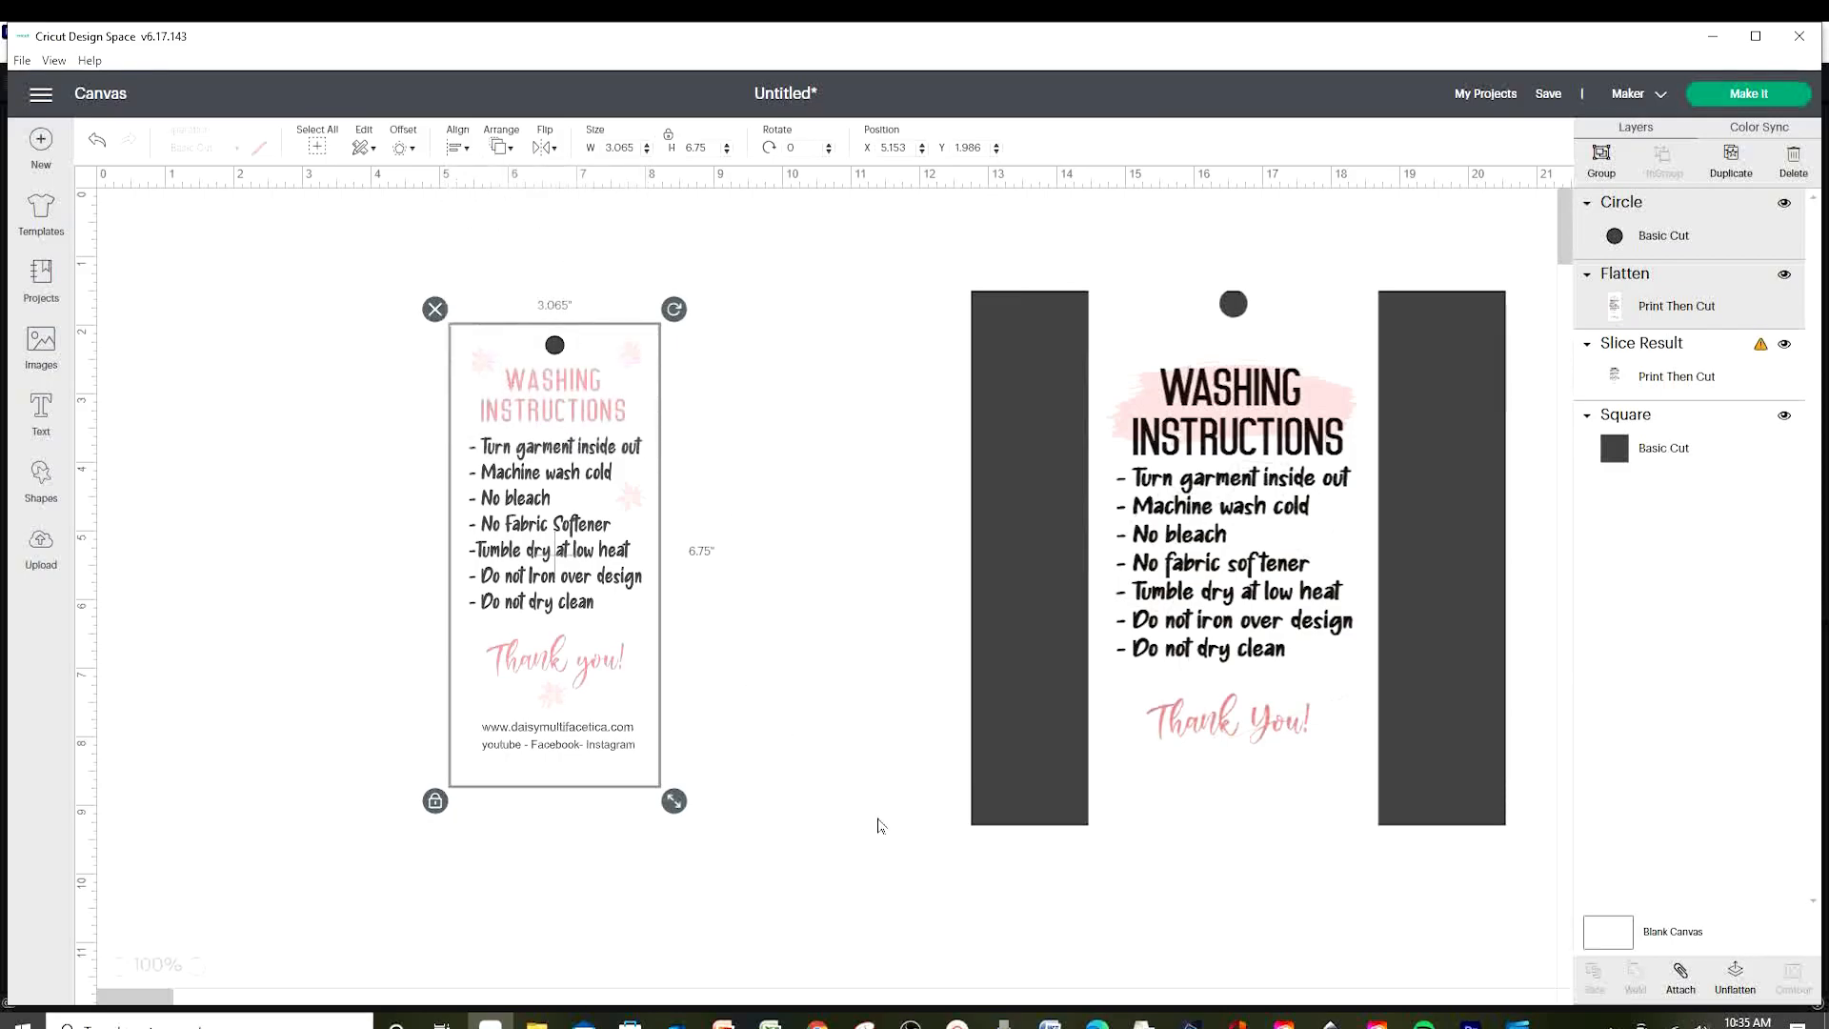
click(1680, 974)
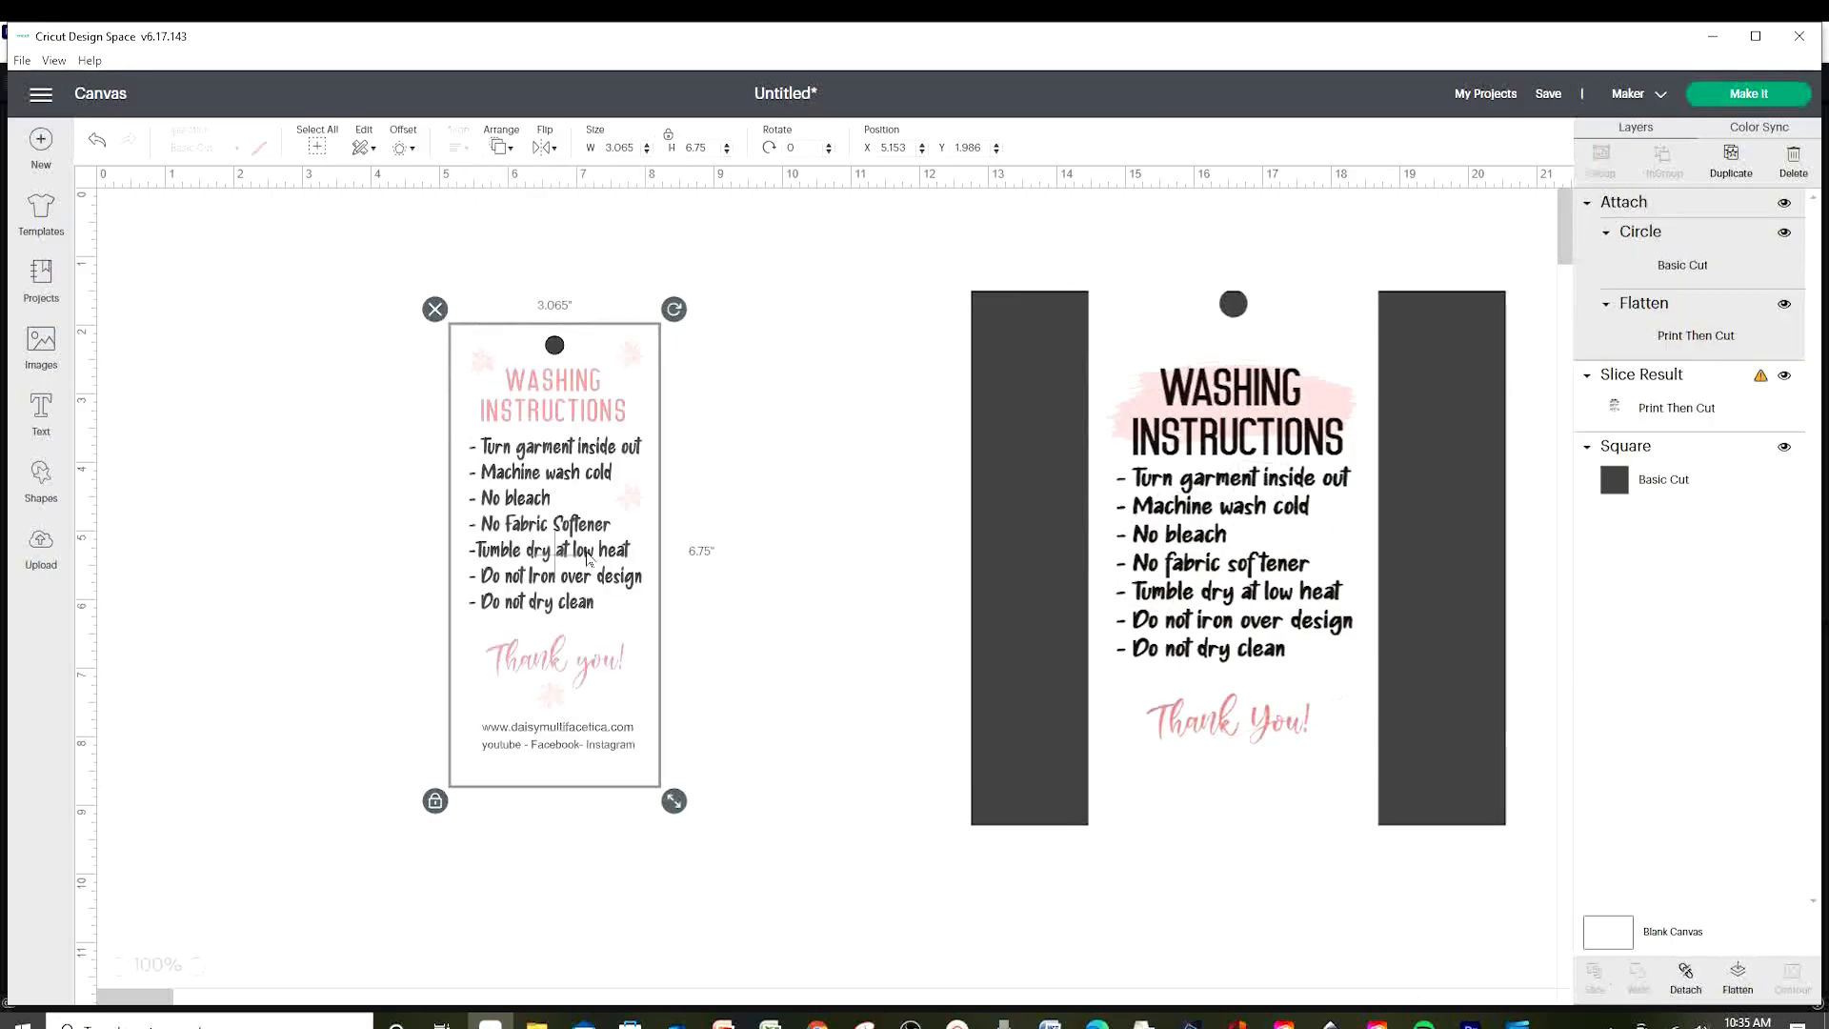
Check the attached card against the dark square, delete the square, and reposition the card.
drag(532, 530, 435, 523)
click(1028, 587)
drag(1028, 588, 324, 569)
drag(467, 563, 440, 560)
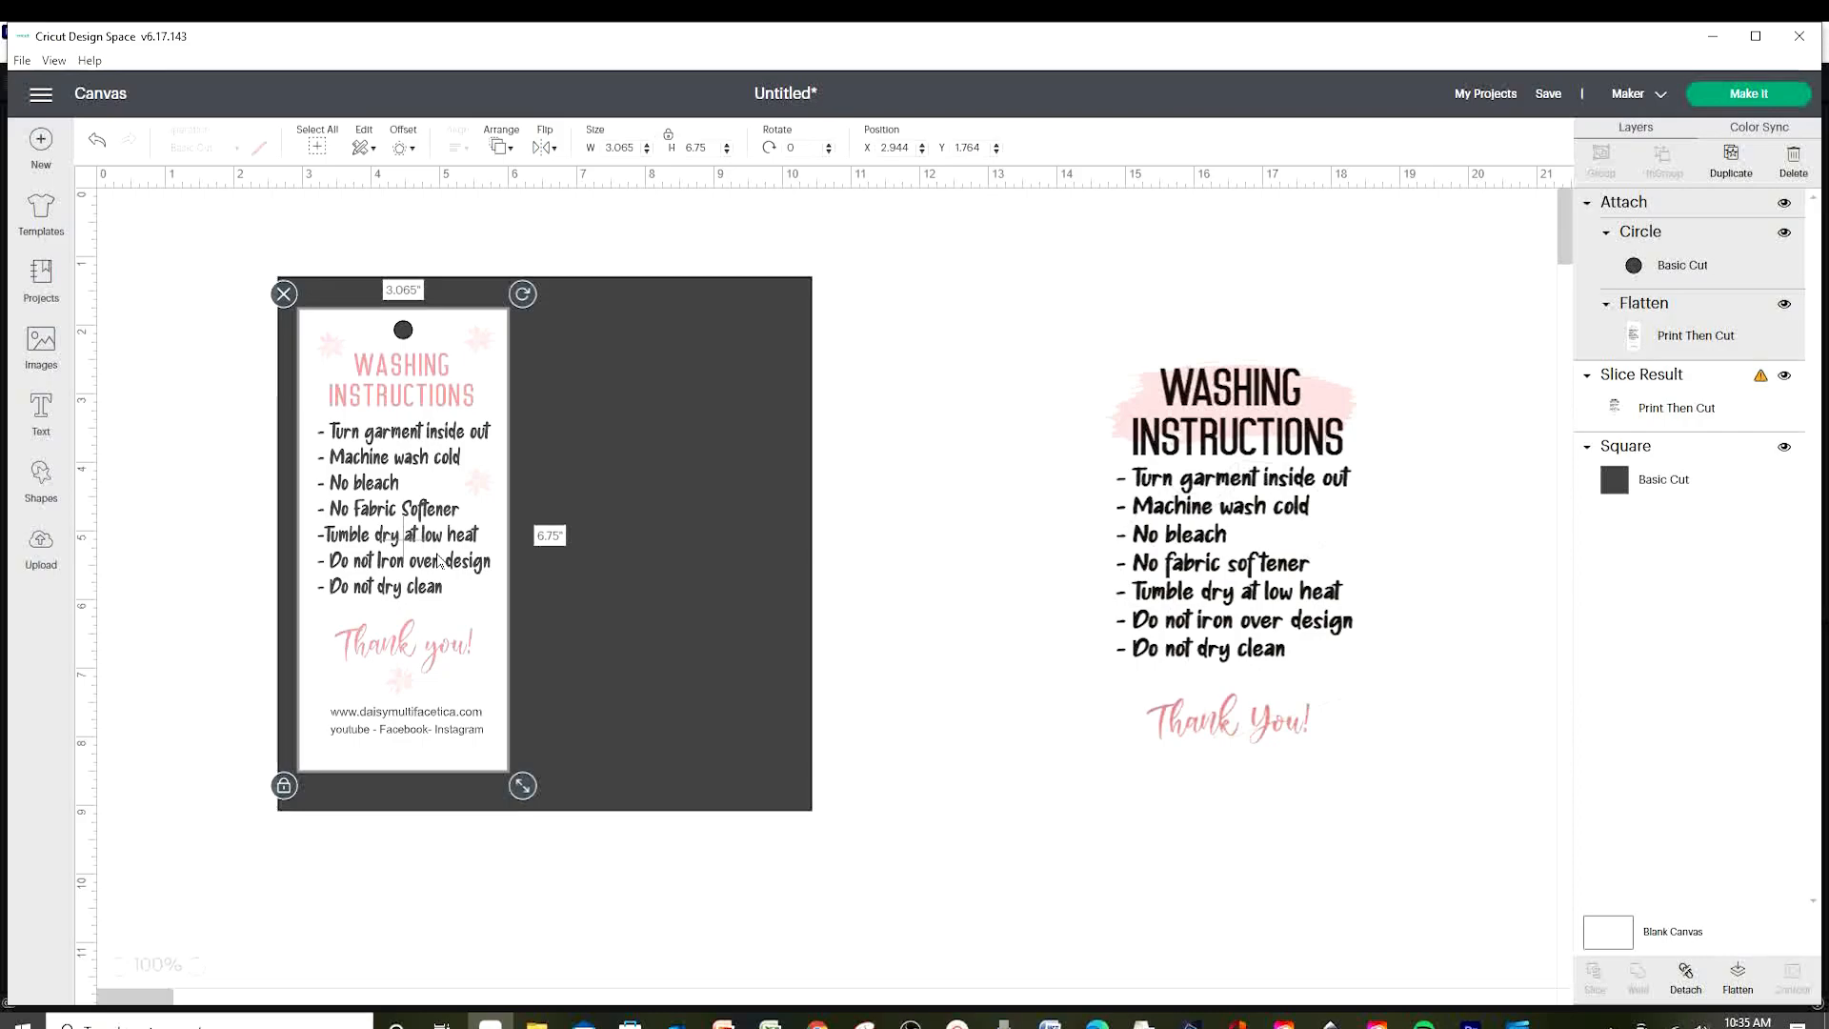
click(706, 606)
key(Delete)
drag(407, 511, 522, 493)
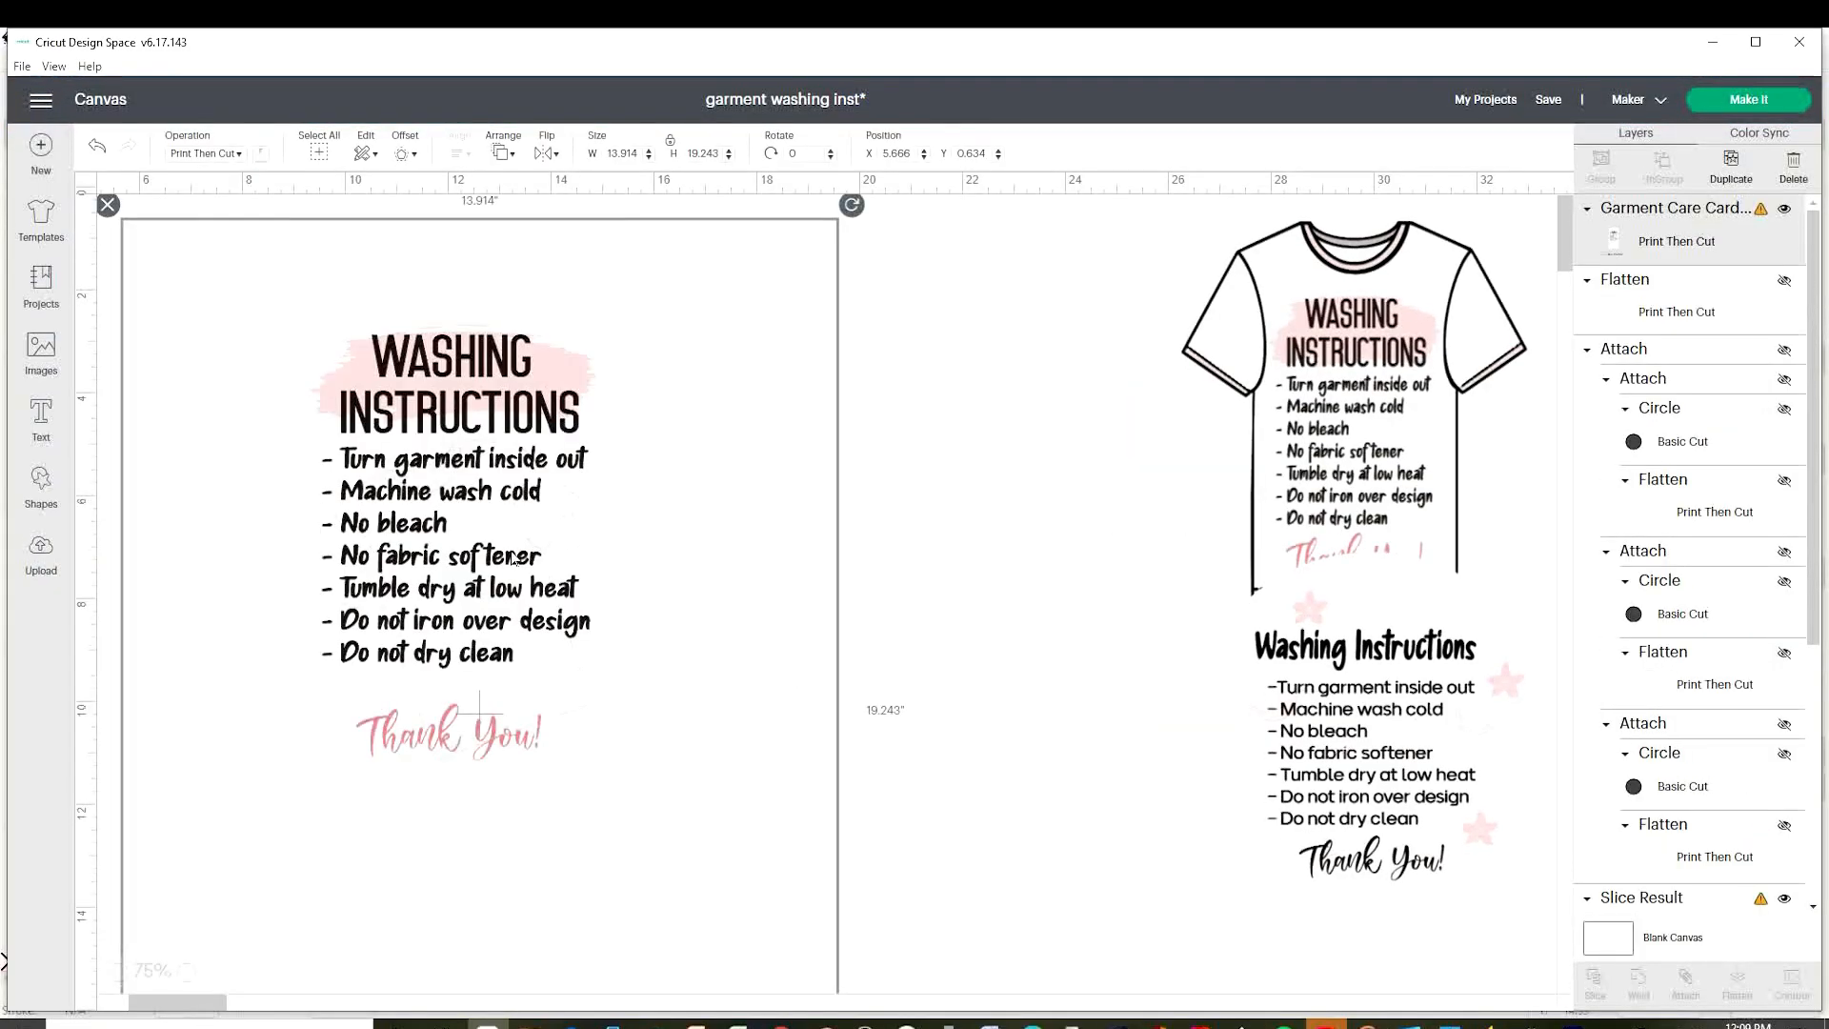
Set the uploaded garment care card's width to 3 inches and move it into the empty canvas area.
drag(584, 555, 714, 525)
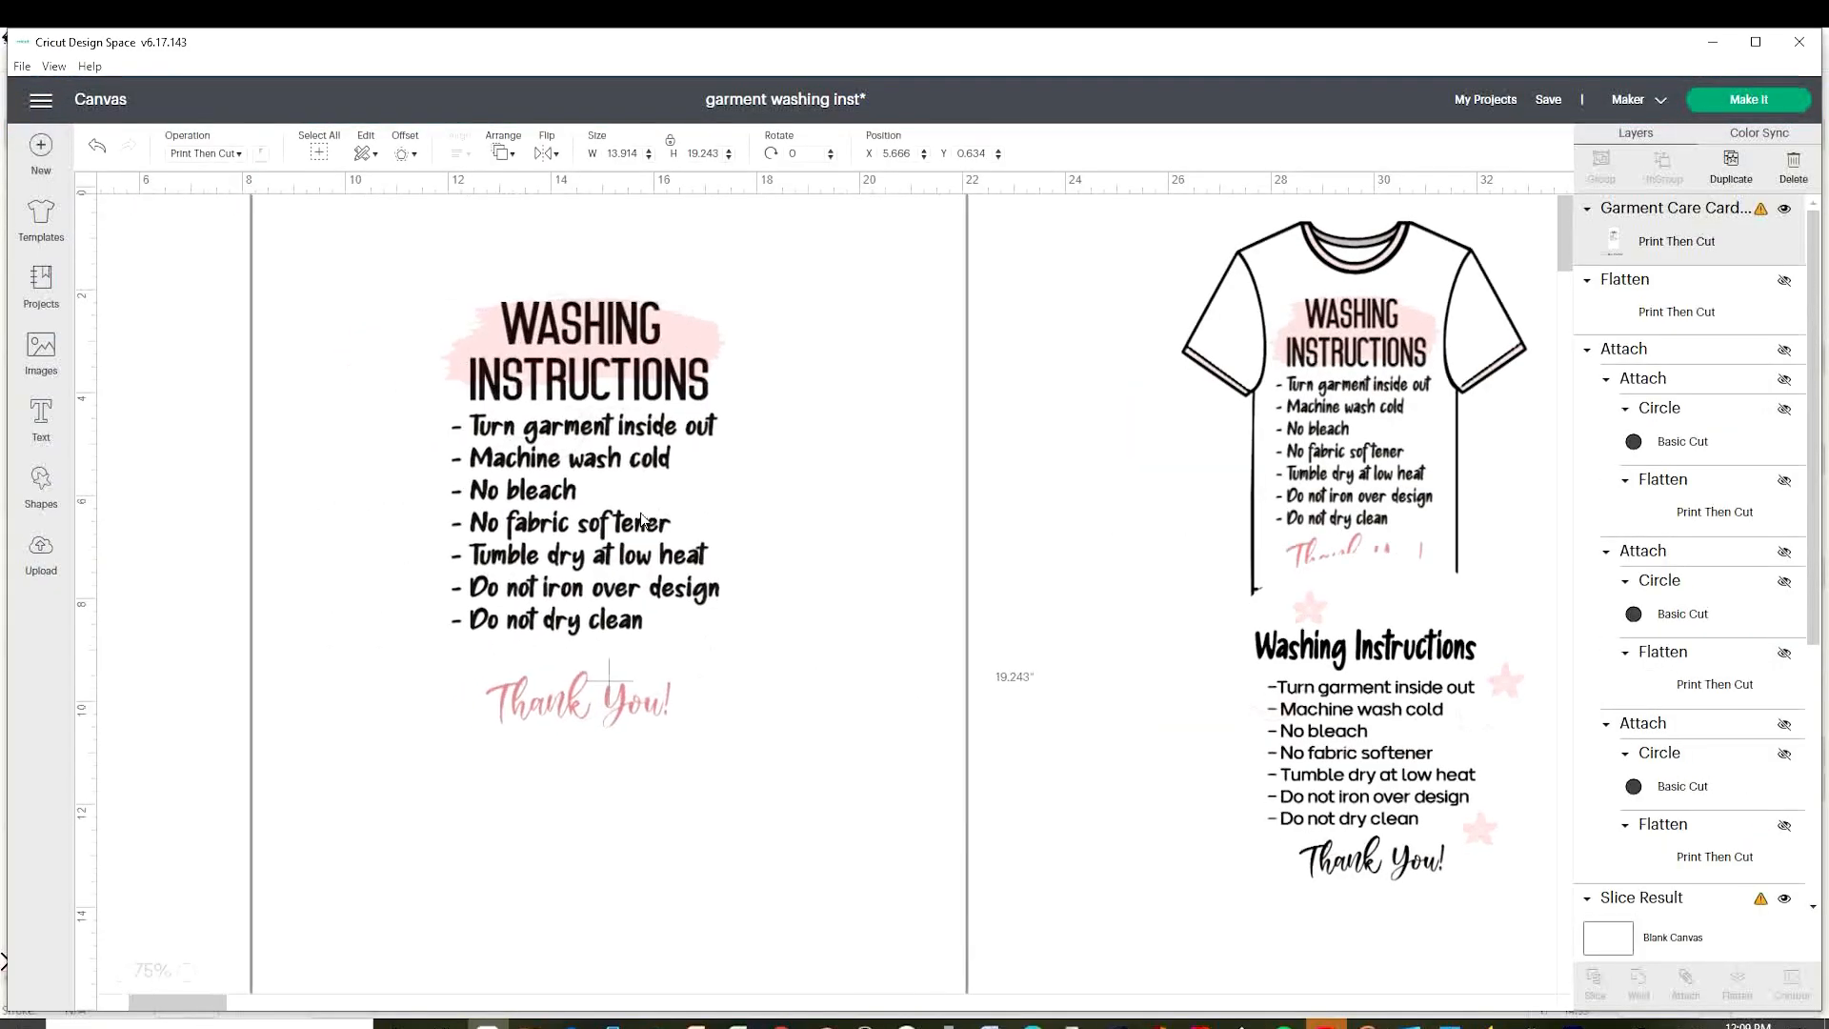
click(609, 153)
text(3)
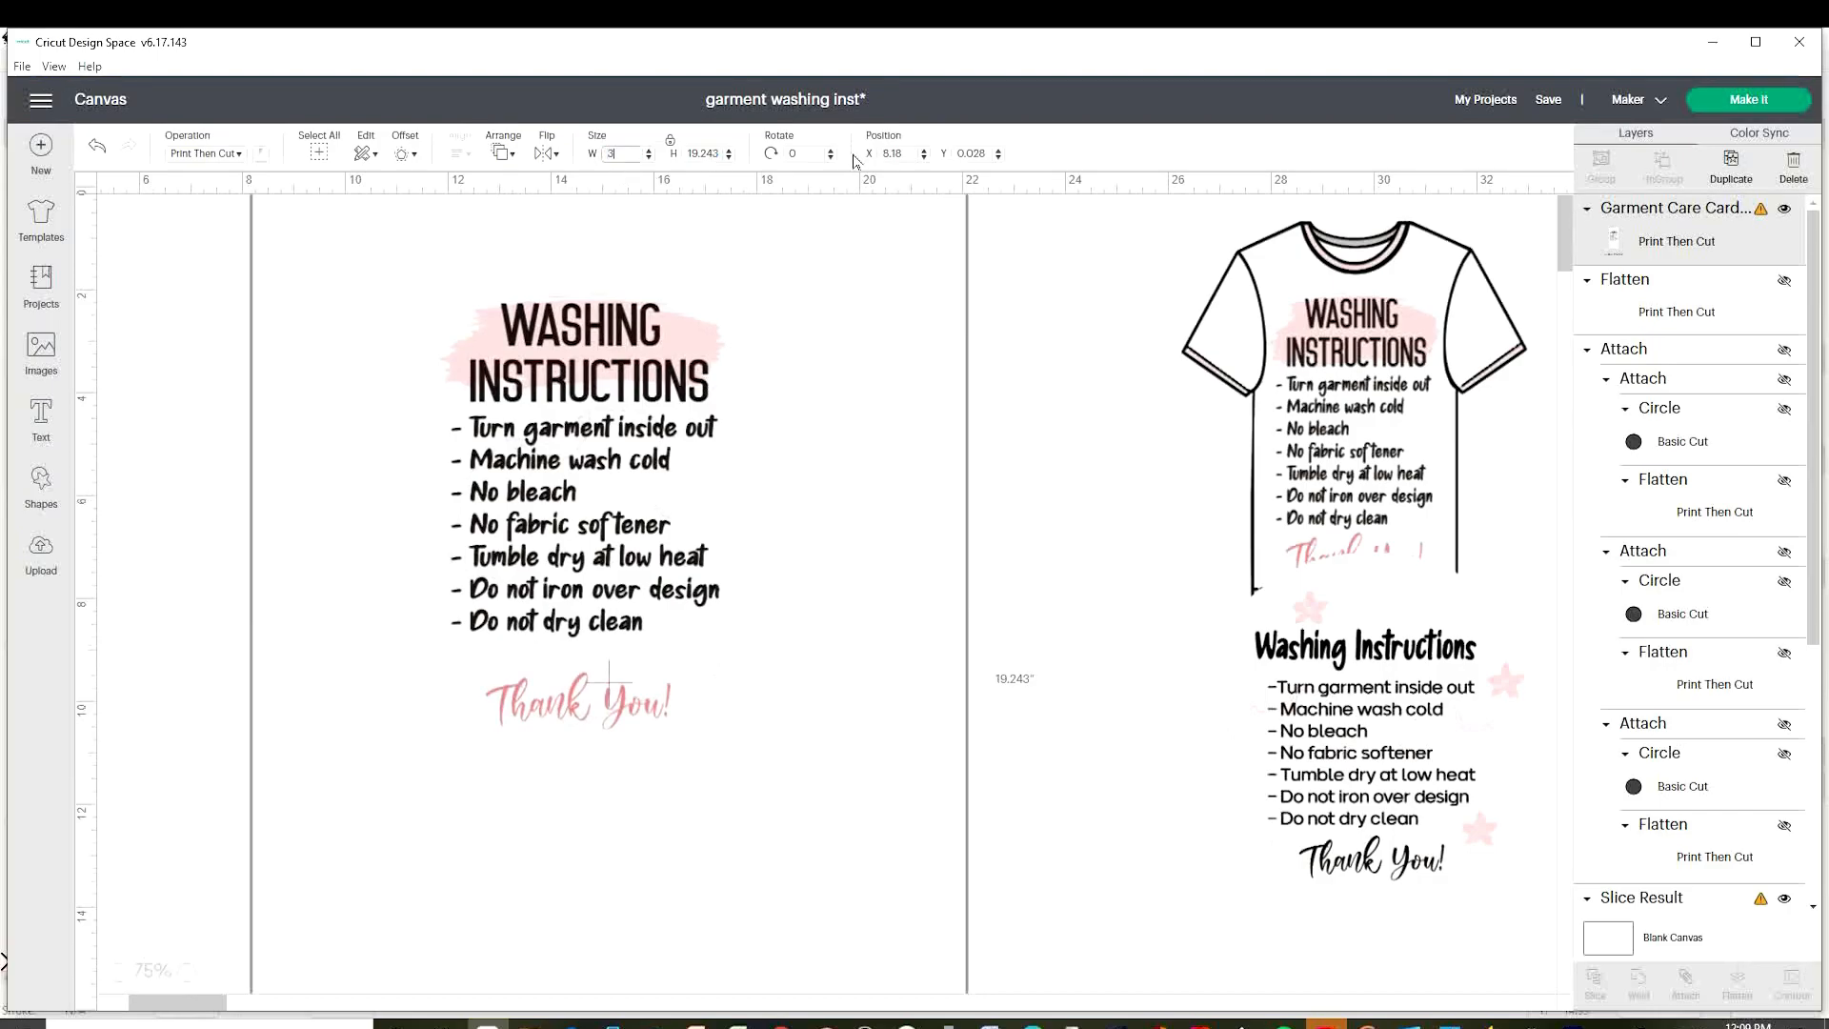
key(Return)
drag(338, 291, 419, 500)
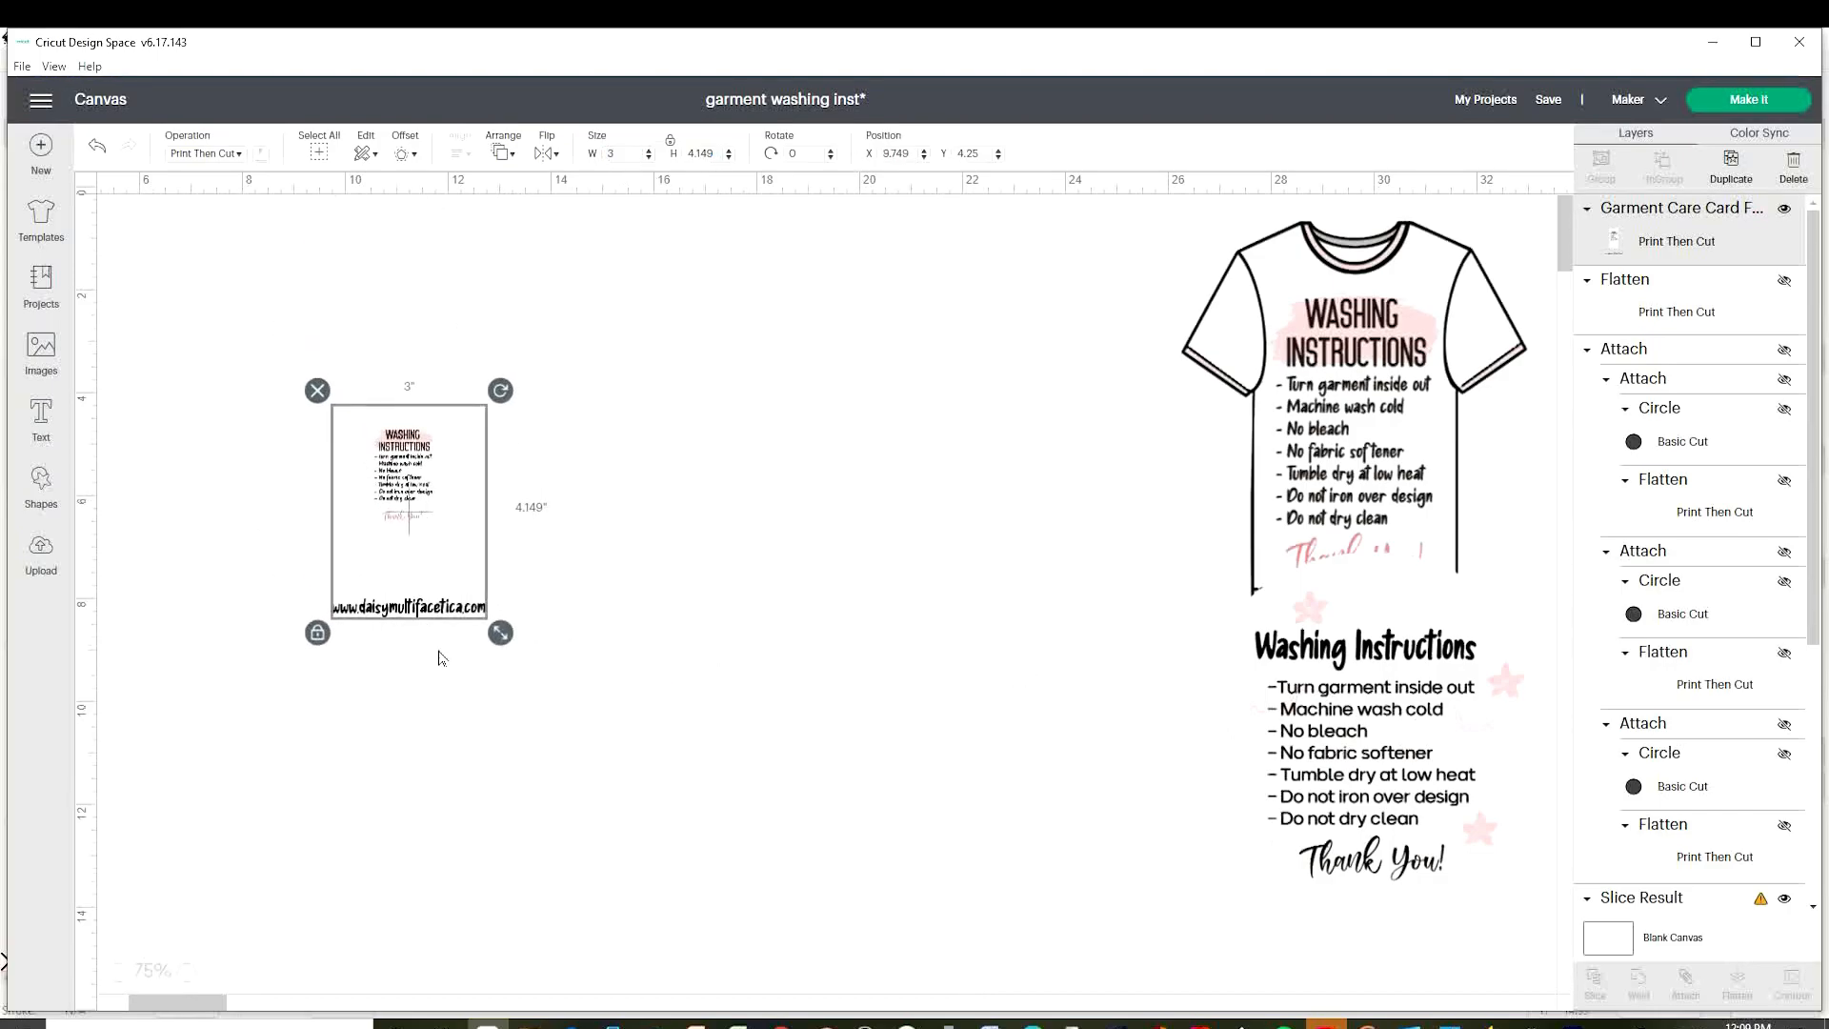
Scale the garment care card up and reposition it on the empty canvas area.
click(186, 970)
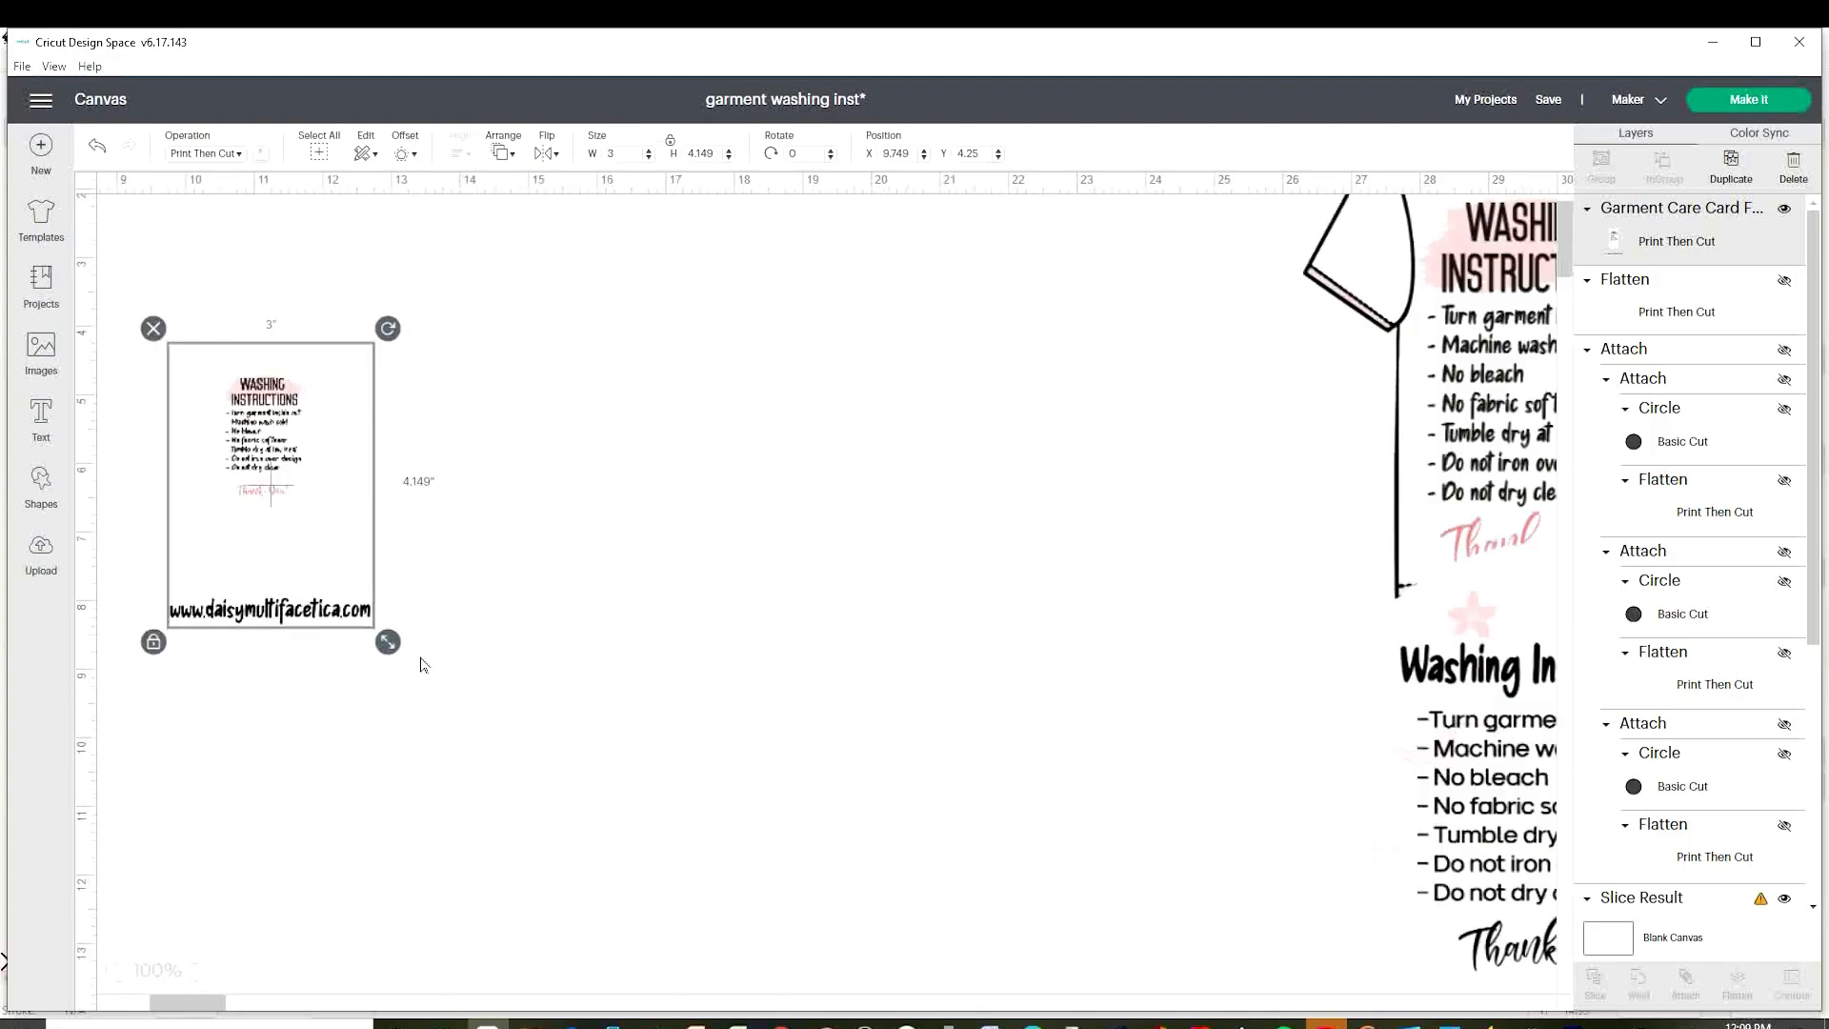
drag(312, 486, 495, 505)
drag(553, 624, 769, 915)
drag(592, 702, 579, 617)
click(912, 633)
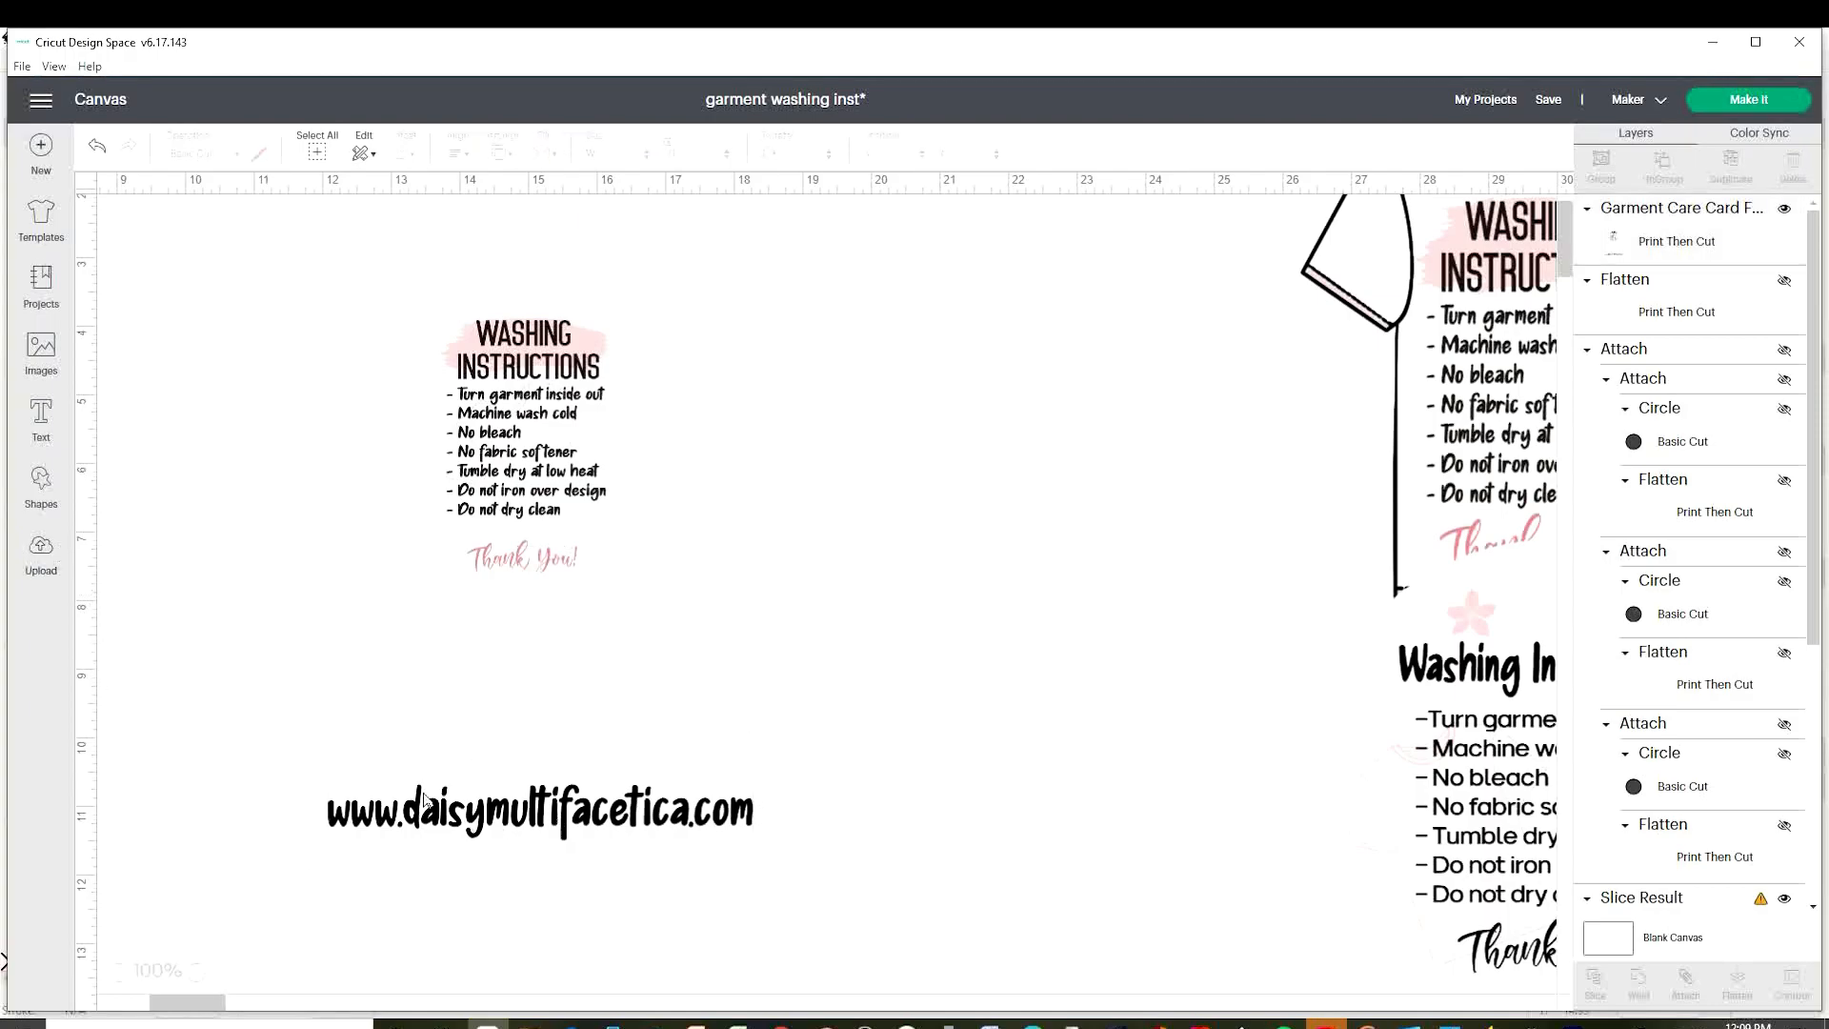
Add a square and stretch it to about 7.15 by 1.08 inches so it covers the card's website line.
click(41, 486)
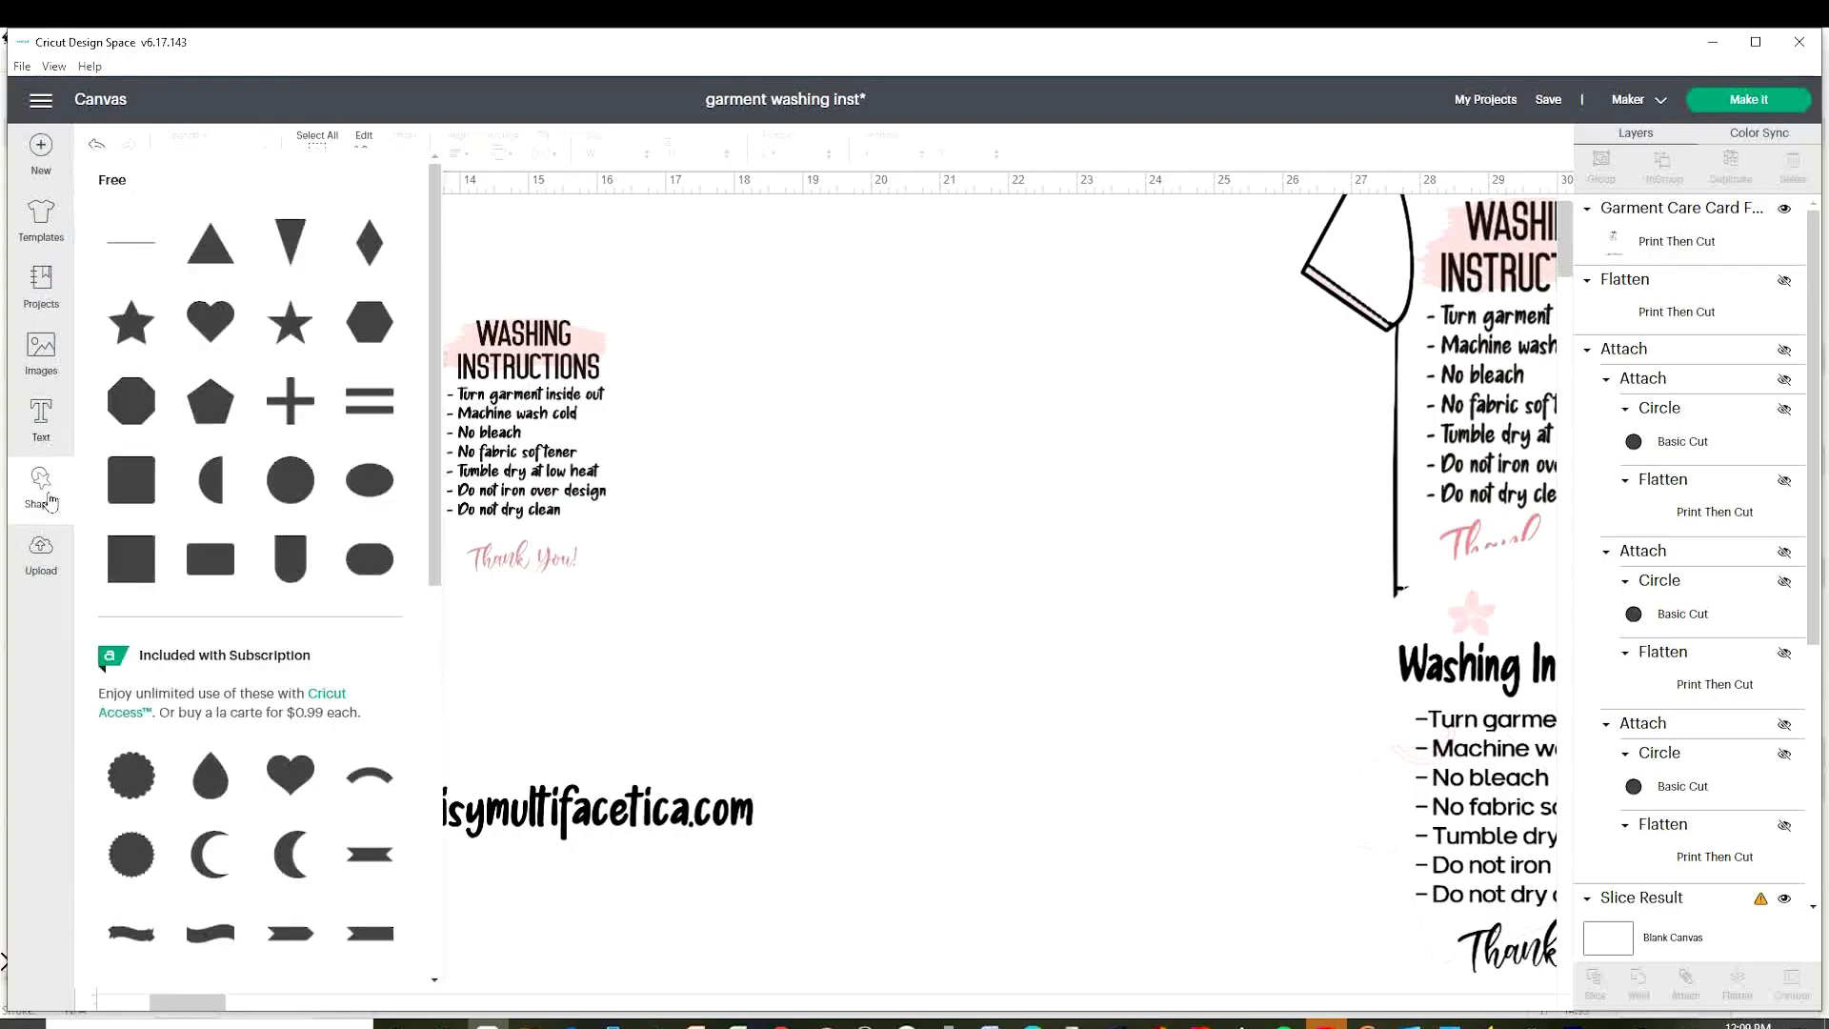
click(118, 554)
drag(212, 351, 362, 866)
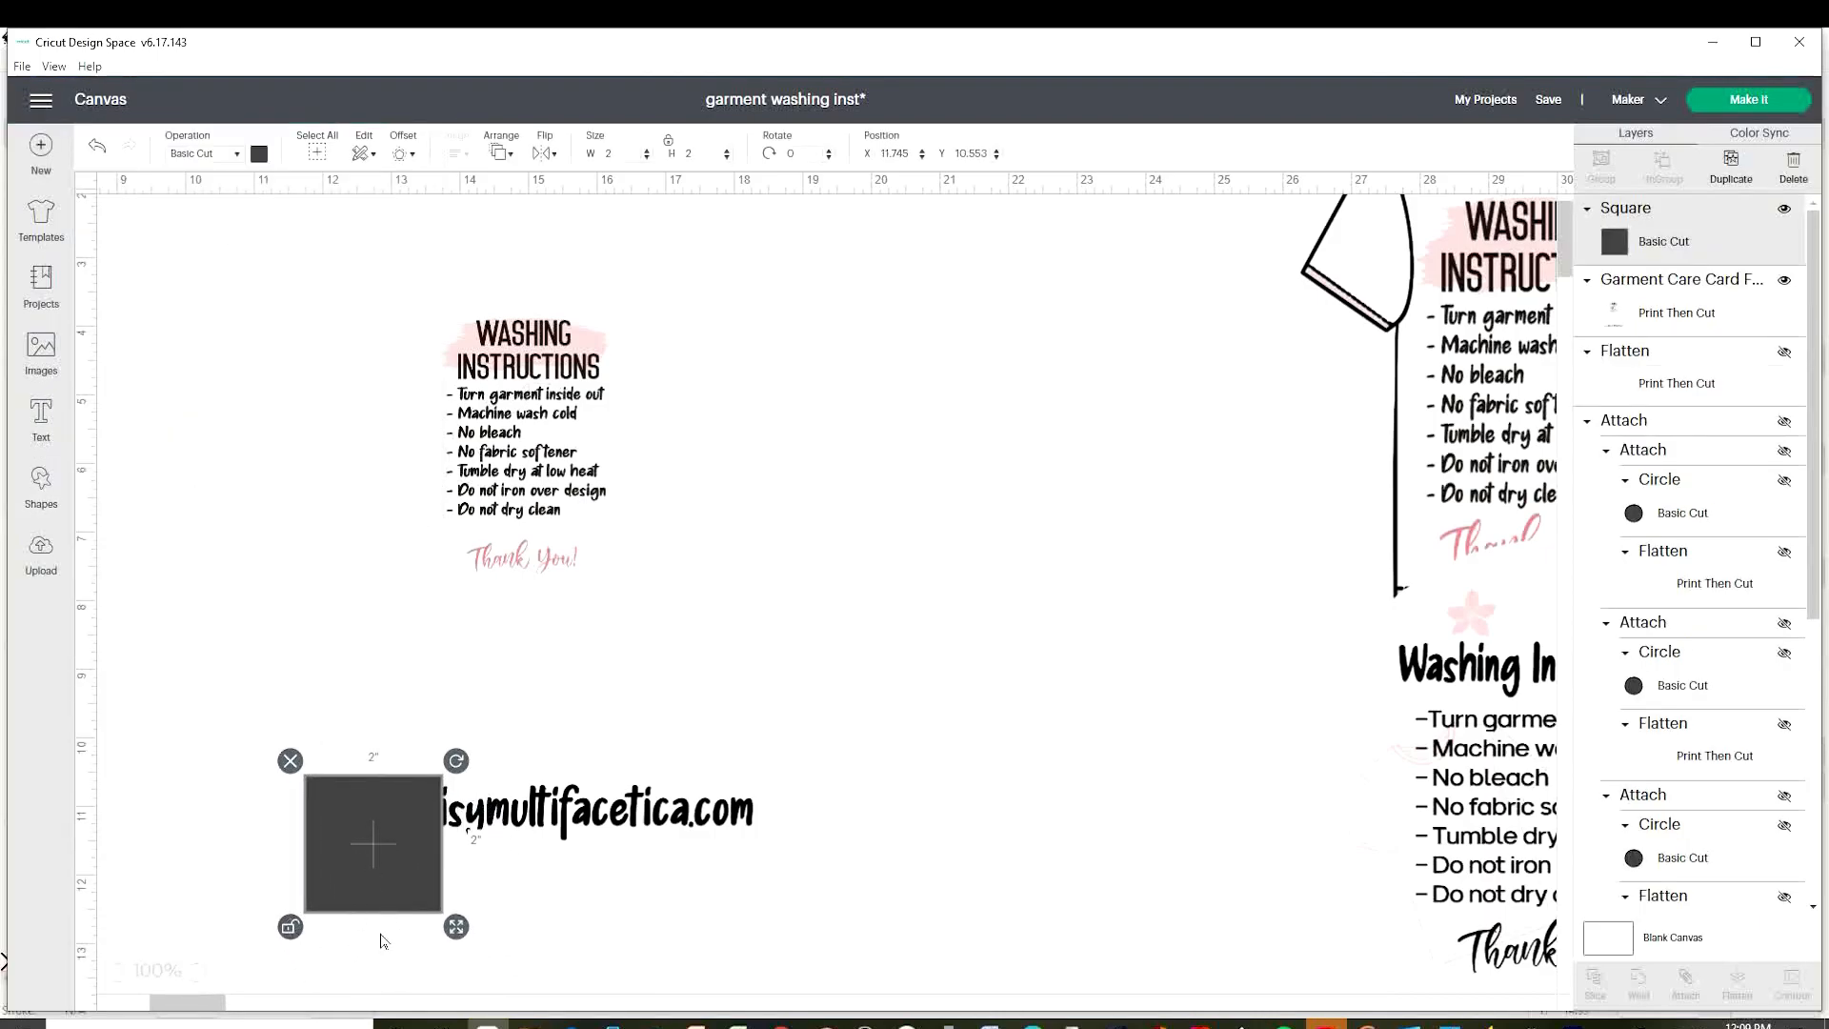
drag(456, 926, 810, 864)
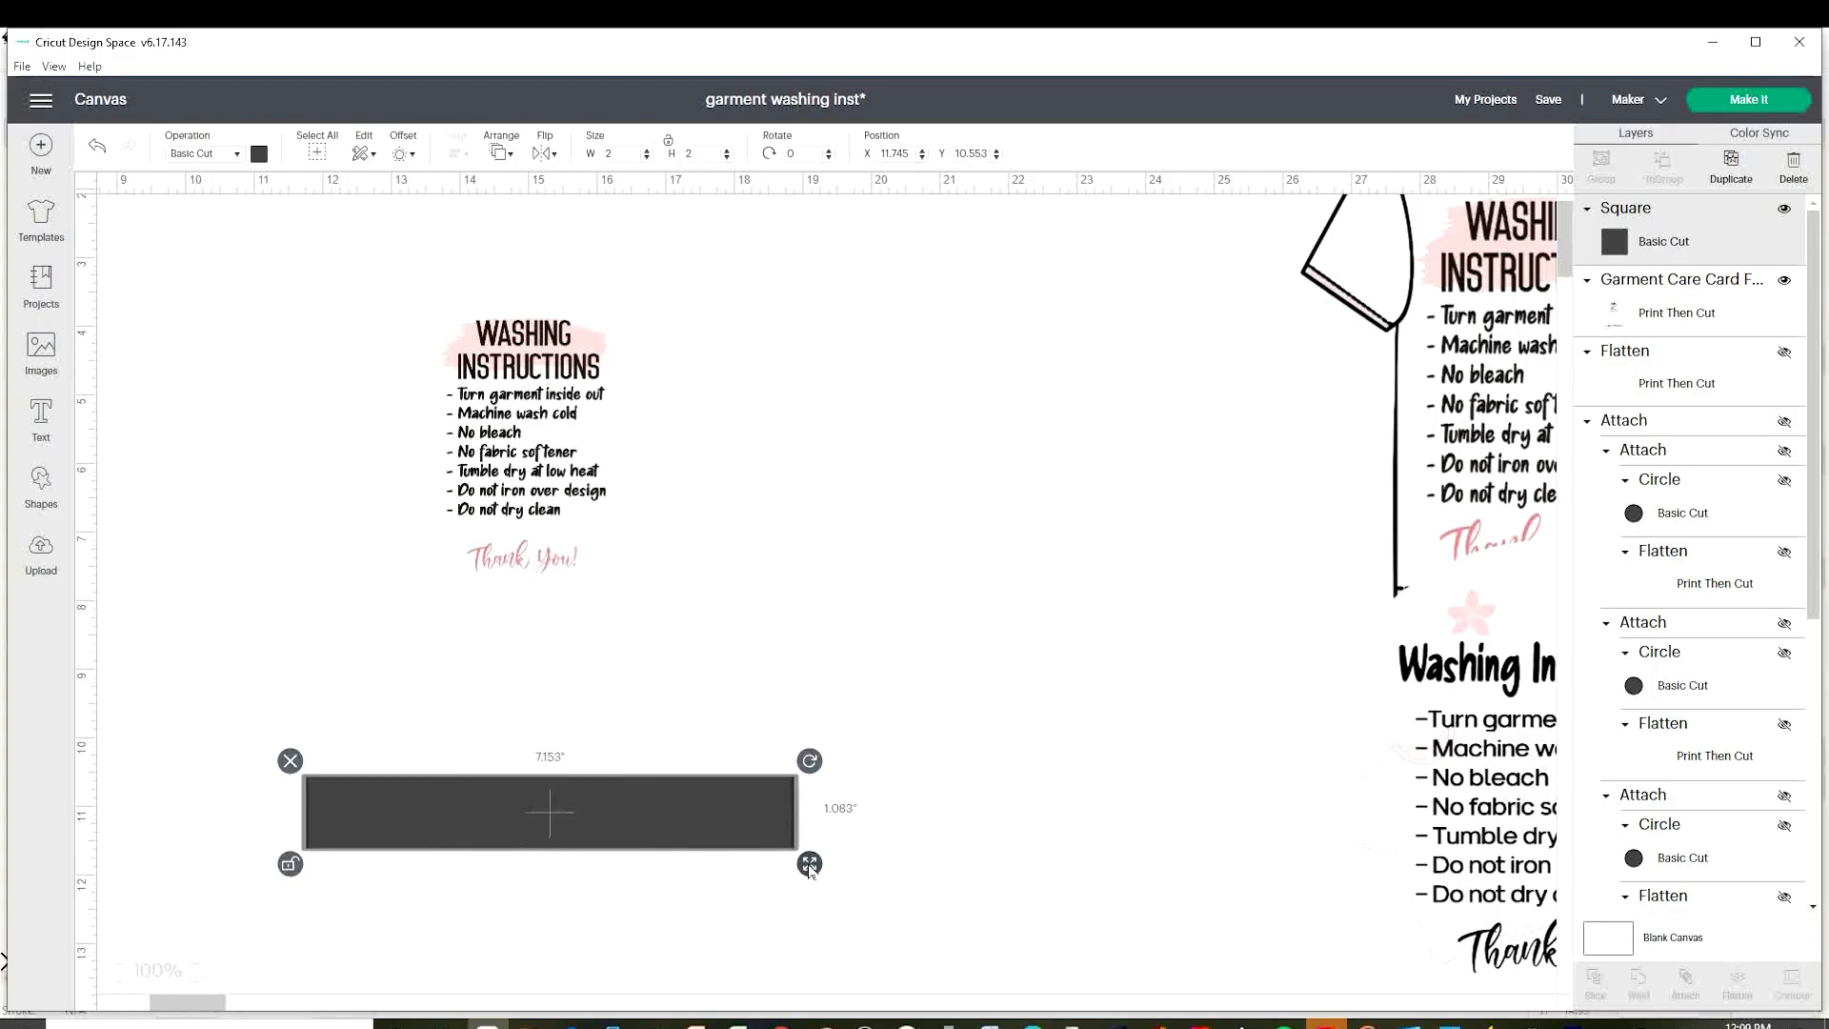
Slice the garment care card with the dark rectangle and delete the cut-out pieces containing the website line.
drag(1081, 972, 232, 695)
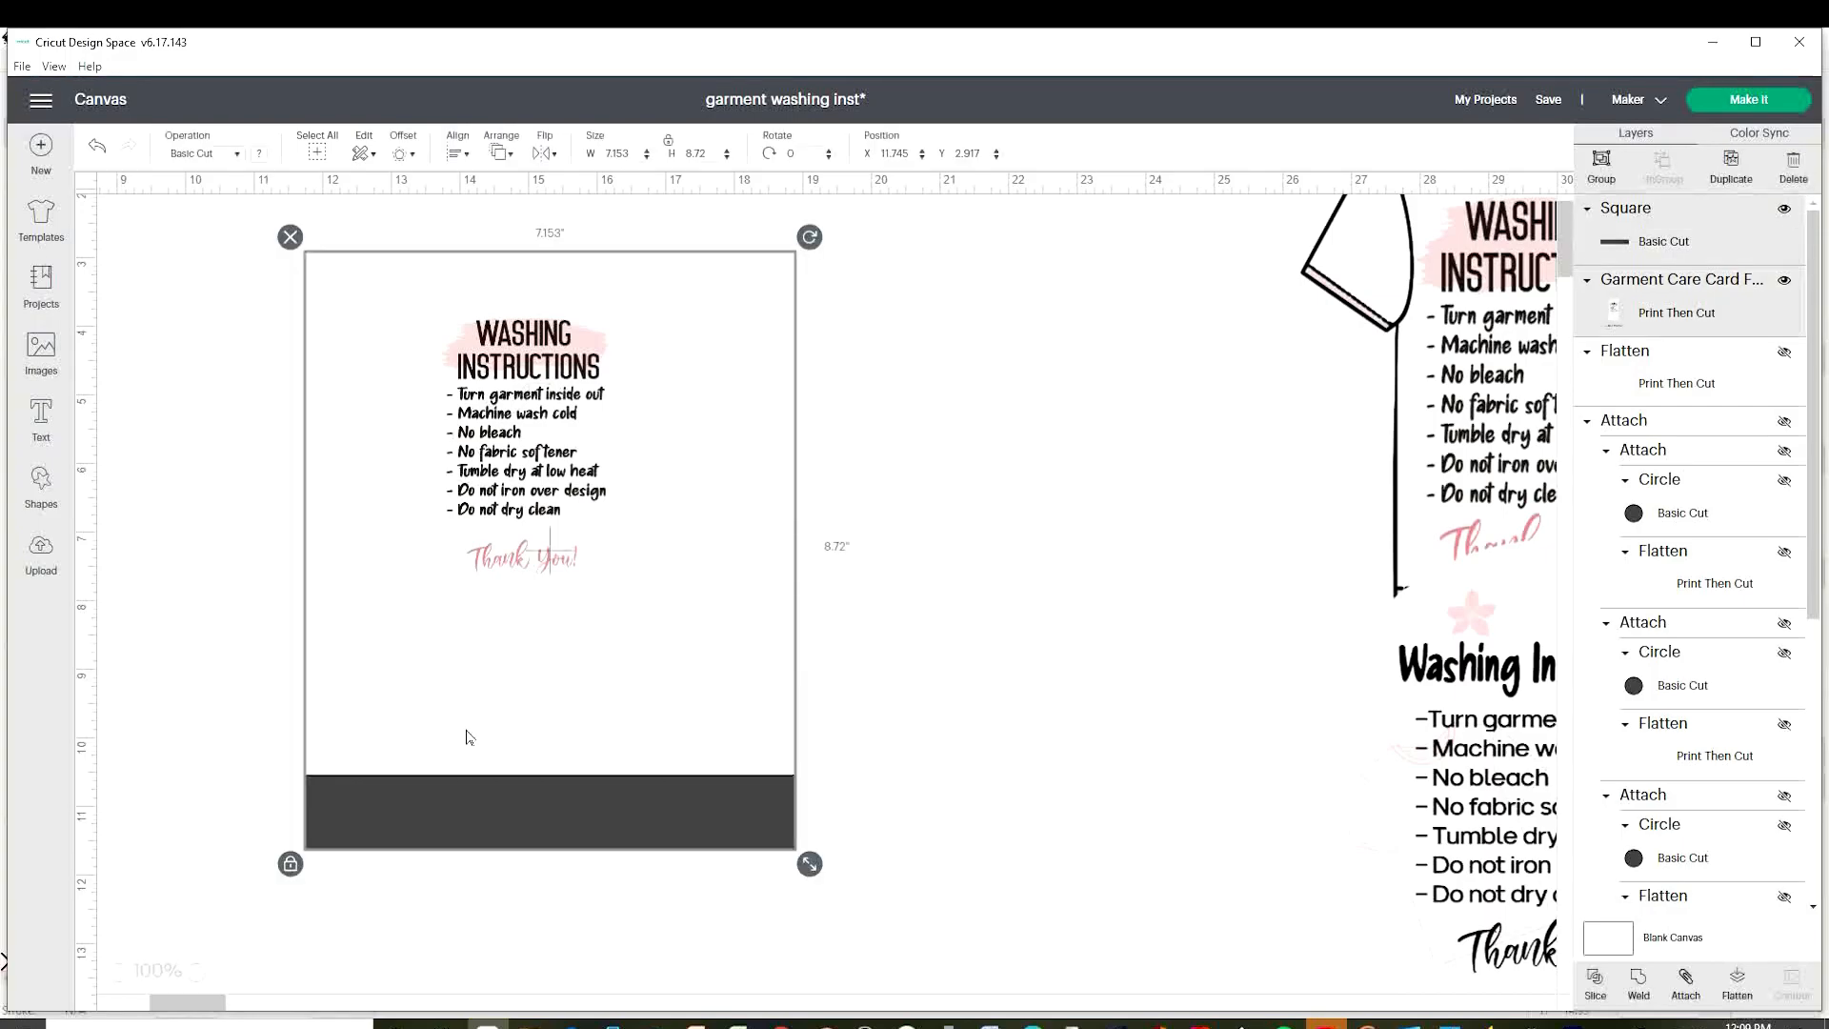
click(1591, 996)
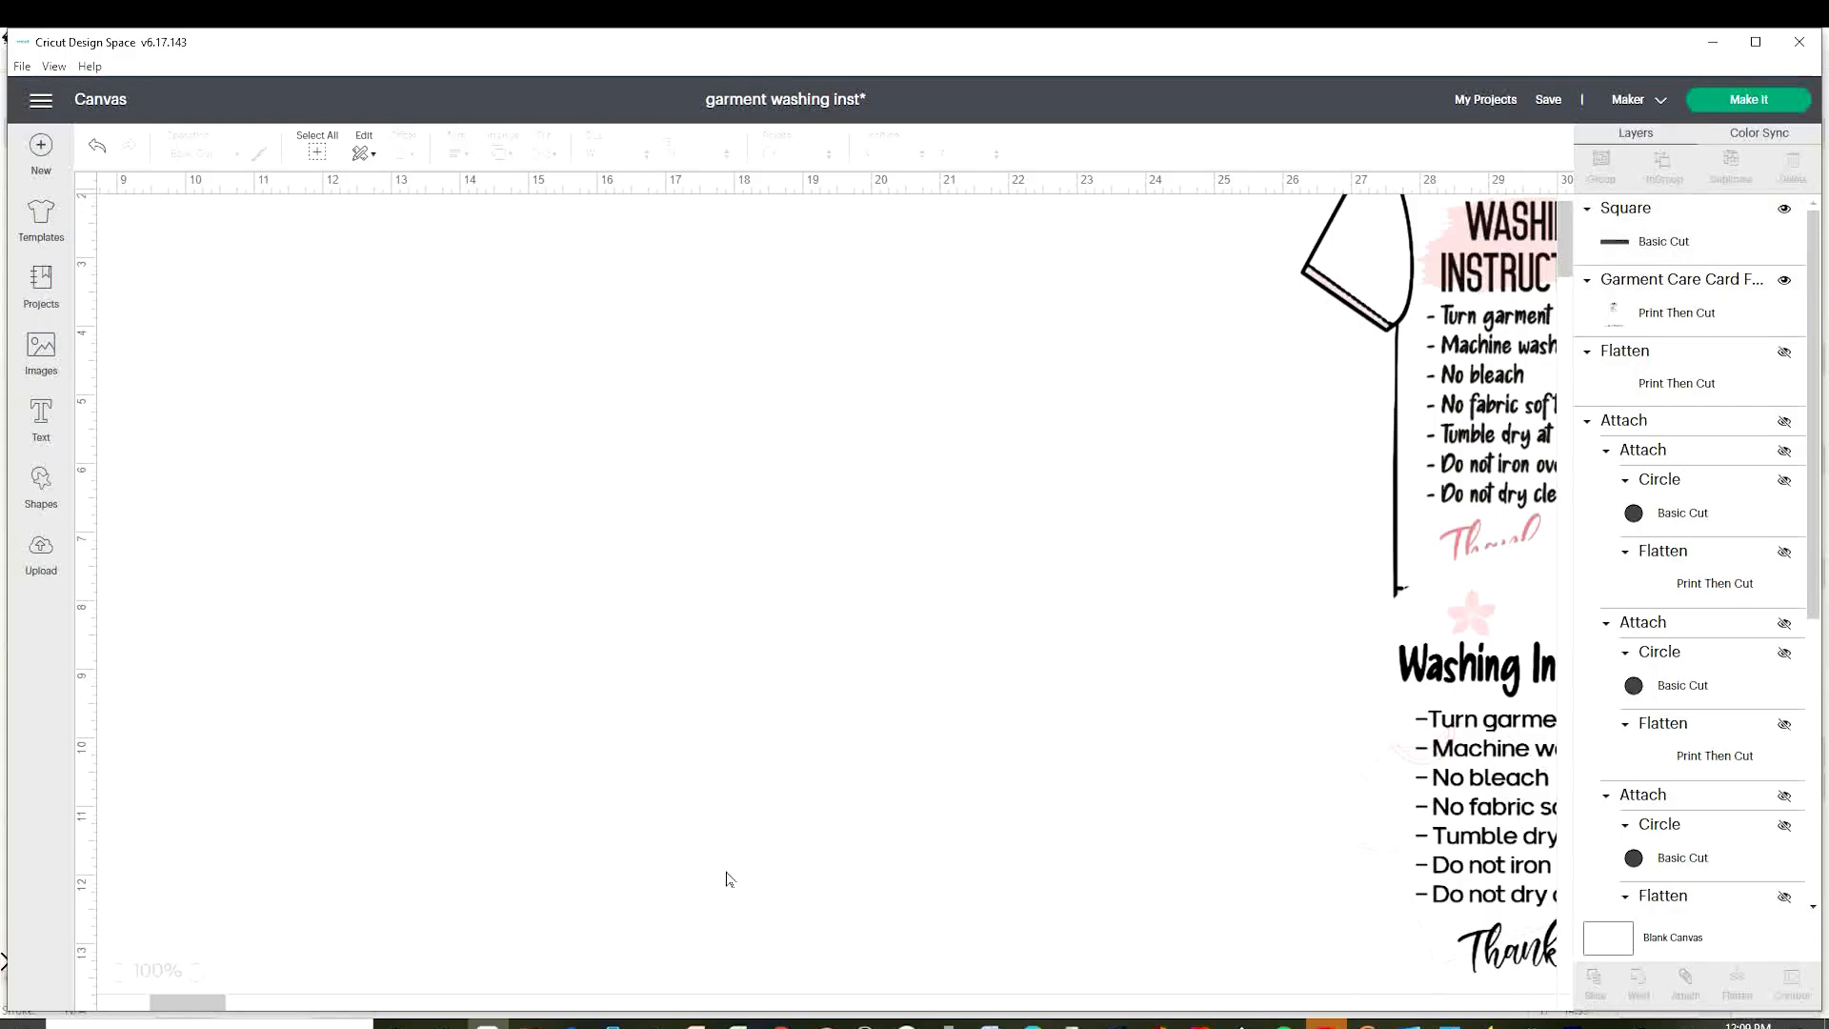
drag(875, 884, 229, 758)
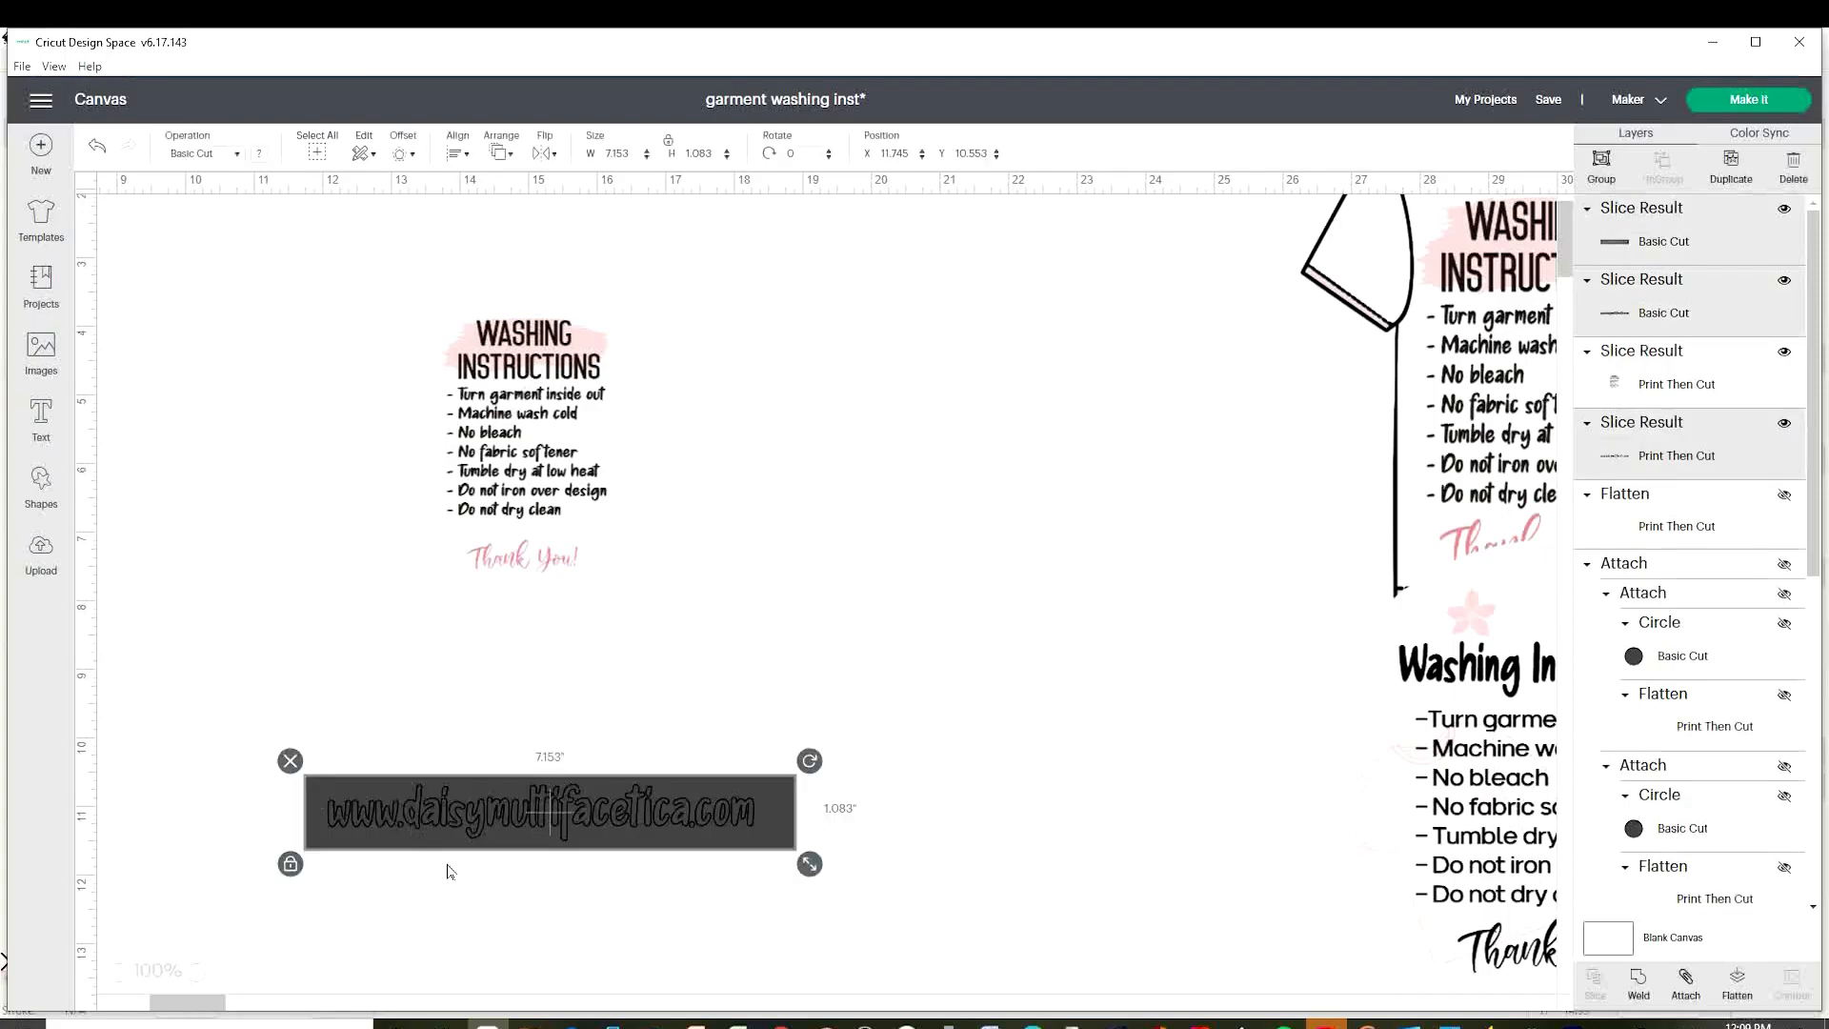
key(Delete)
Add a dark square about 7.42 inches wide behind the sliced card and reposition the card over it.
drag(521, 522, 478, 568)
click(45, 501)
click(133, 487)
drag(352, 449, 722, 819)
click(505, 155)
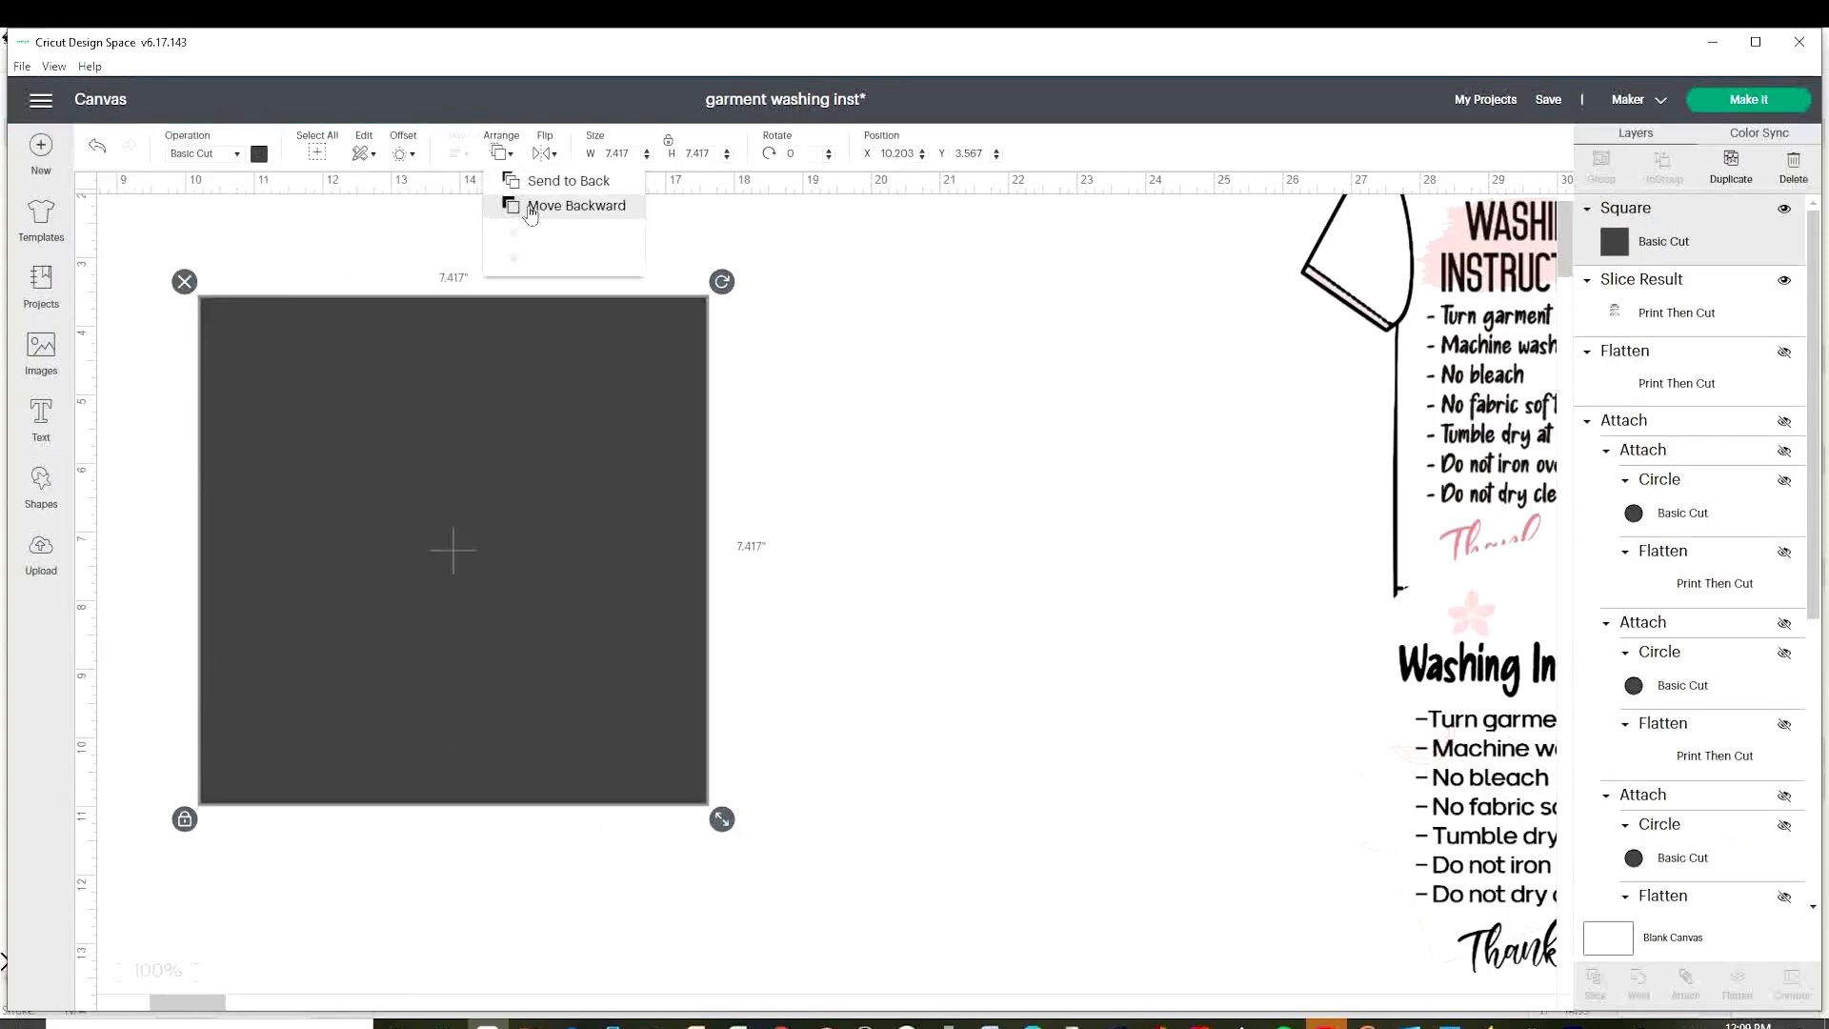
click(532, 206)
drag(652, 575, 689, 556)
click(541, 692)
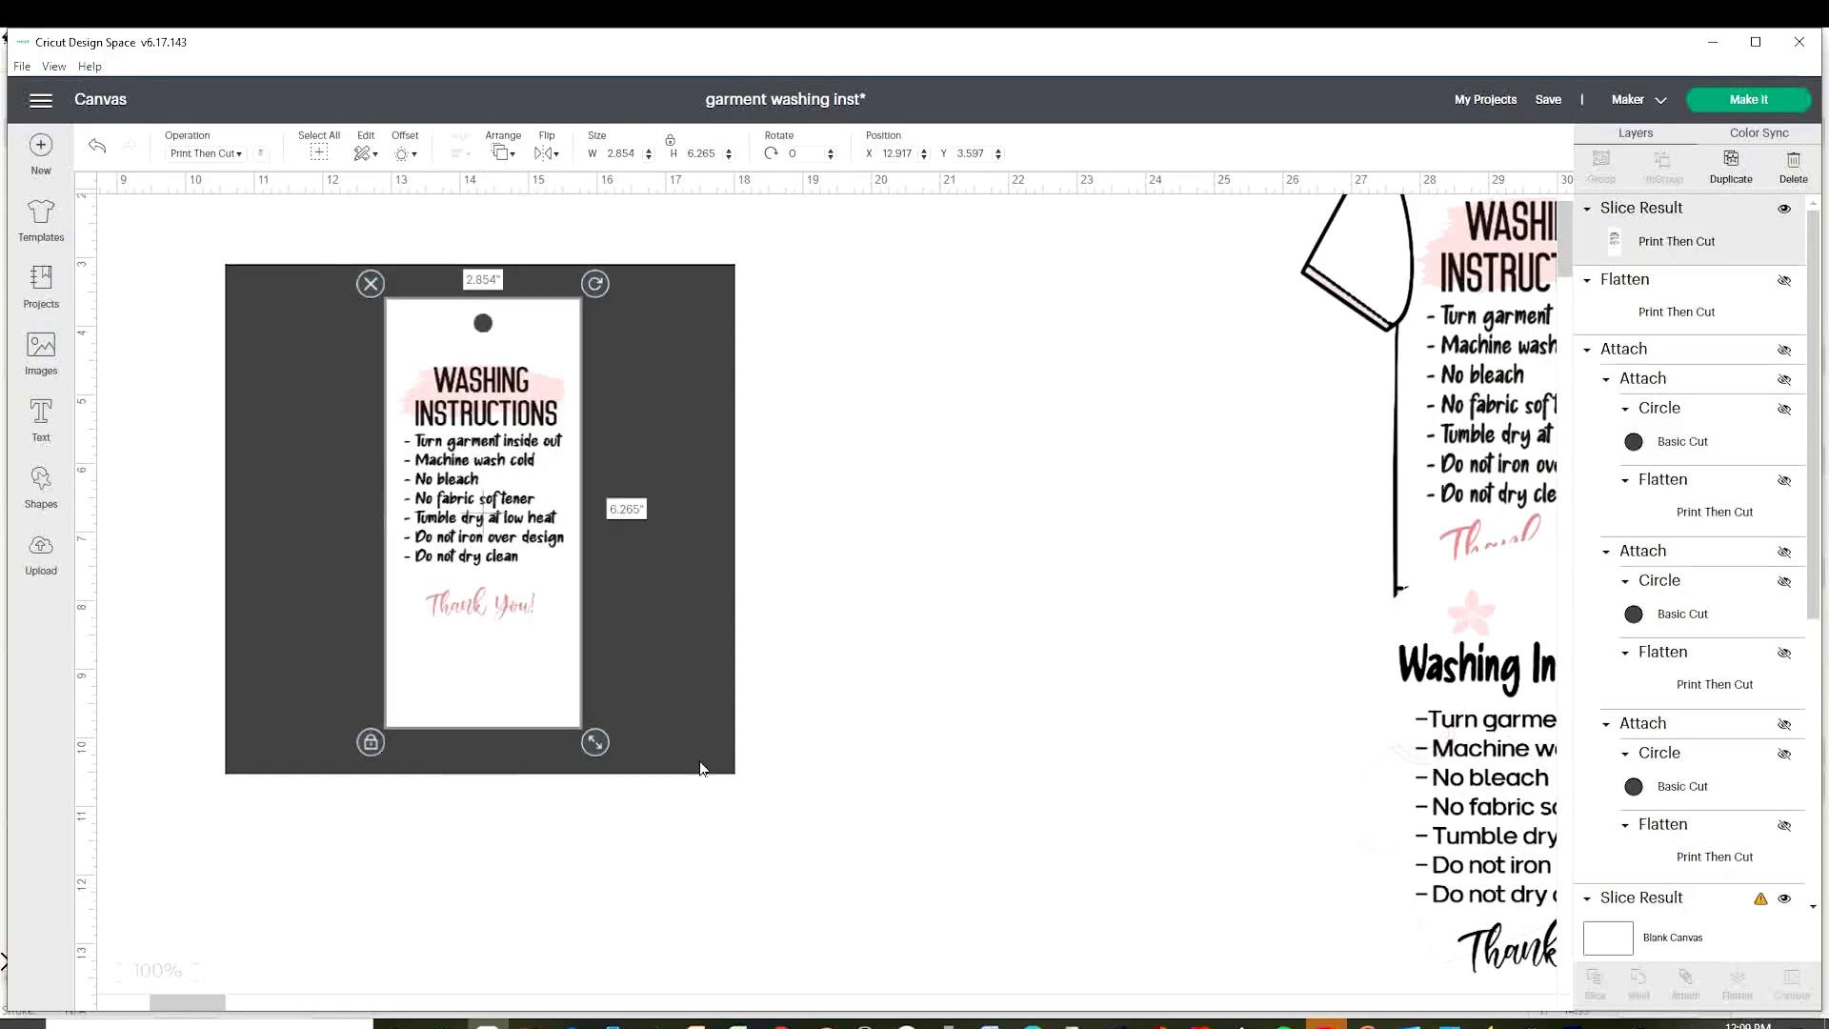
Enlarge the dark square to about 11.85 inches and scale the card on it to about 4.63 by 10.17 inches.
click(699, 762)
drag(749, 788, 919, 958)
click(553, 693)
drag(596, 742, 686, 725)
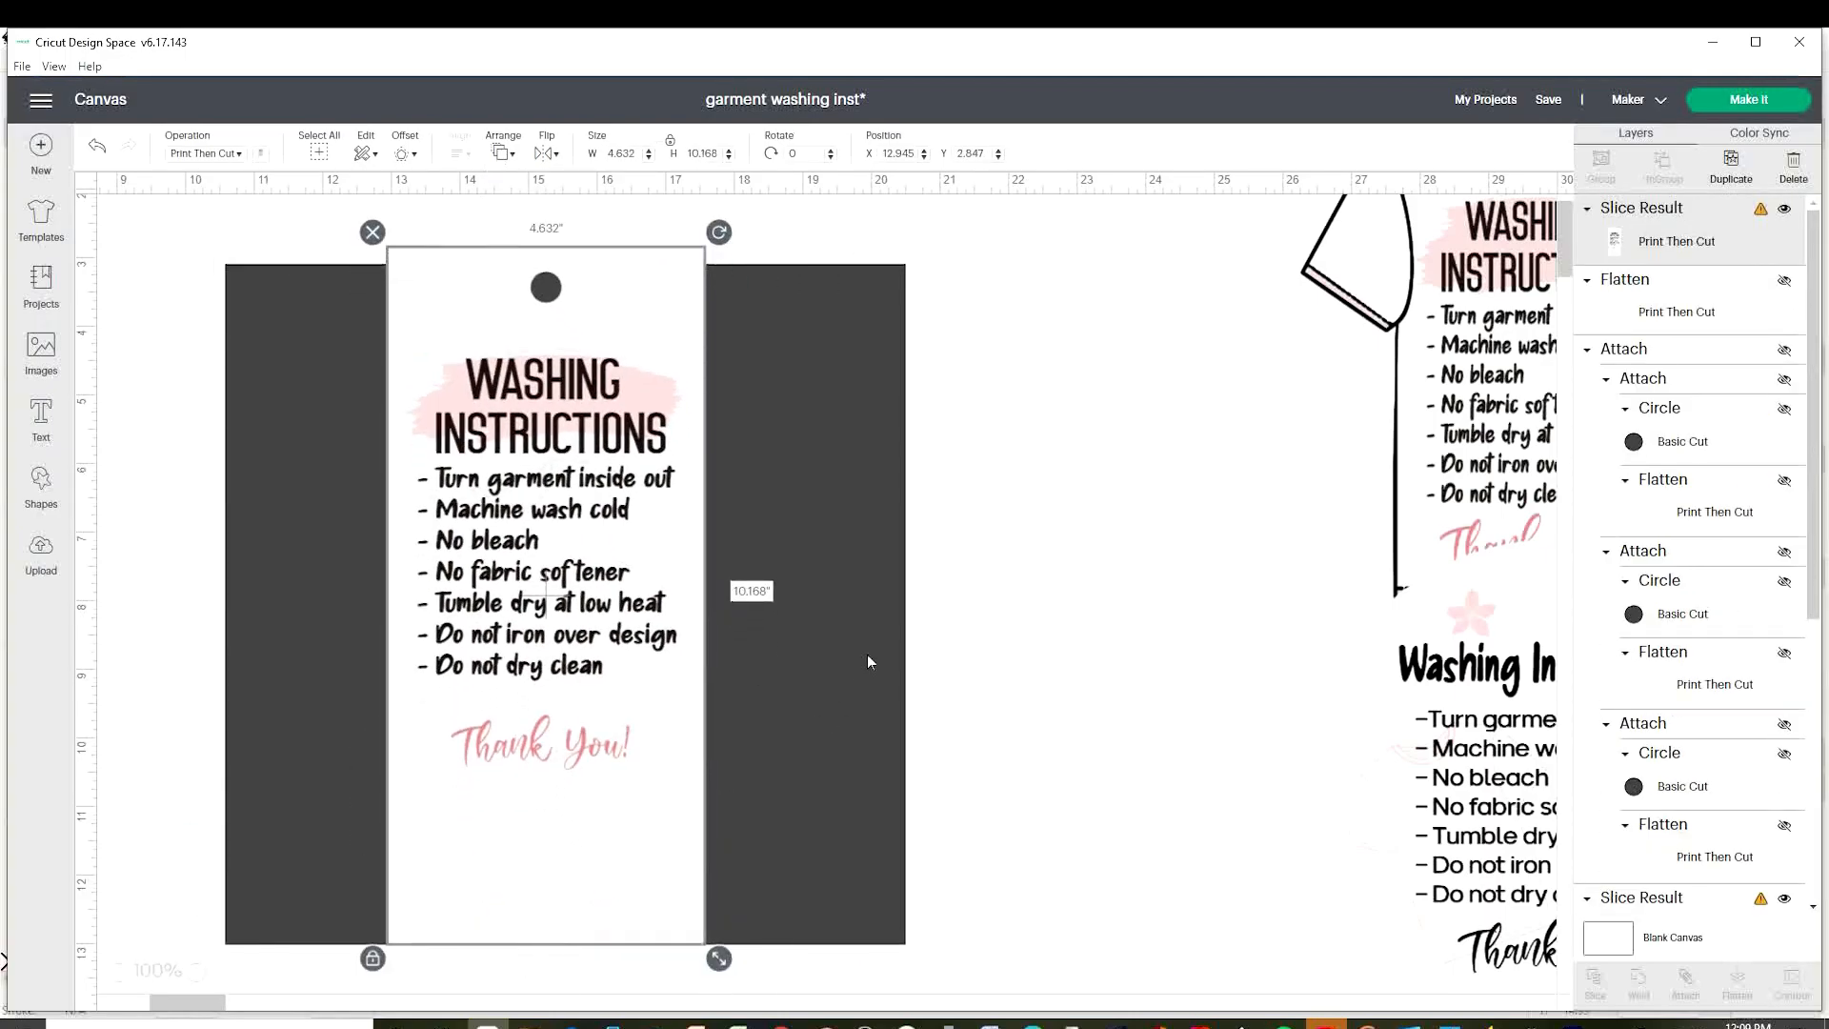
drag(868, 653, 857, 589)
drag(907, 890, 1039, 968)
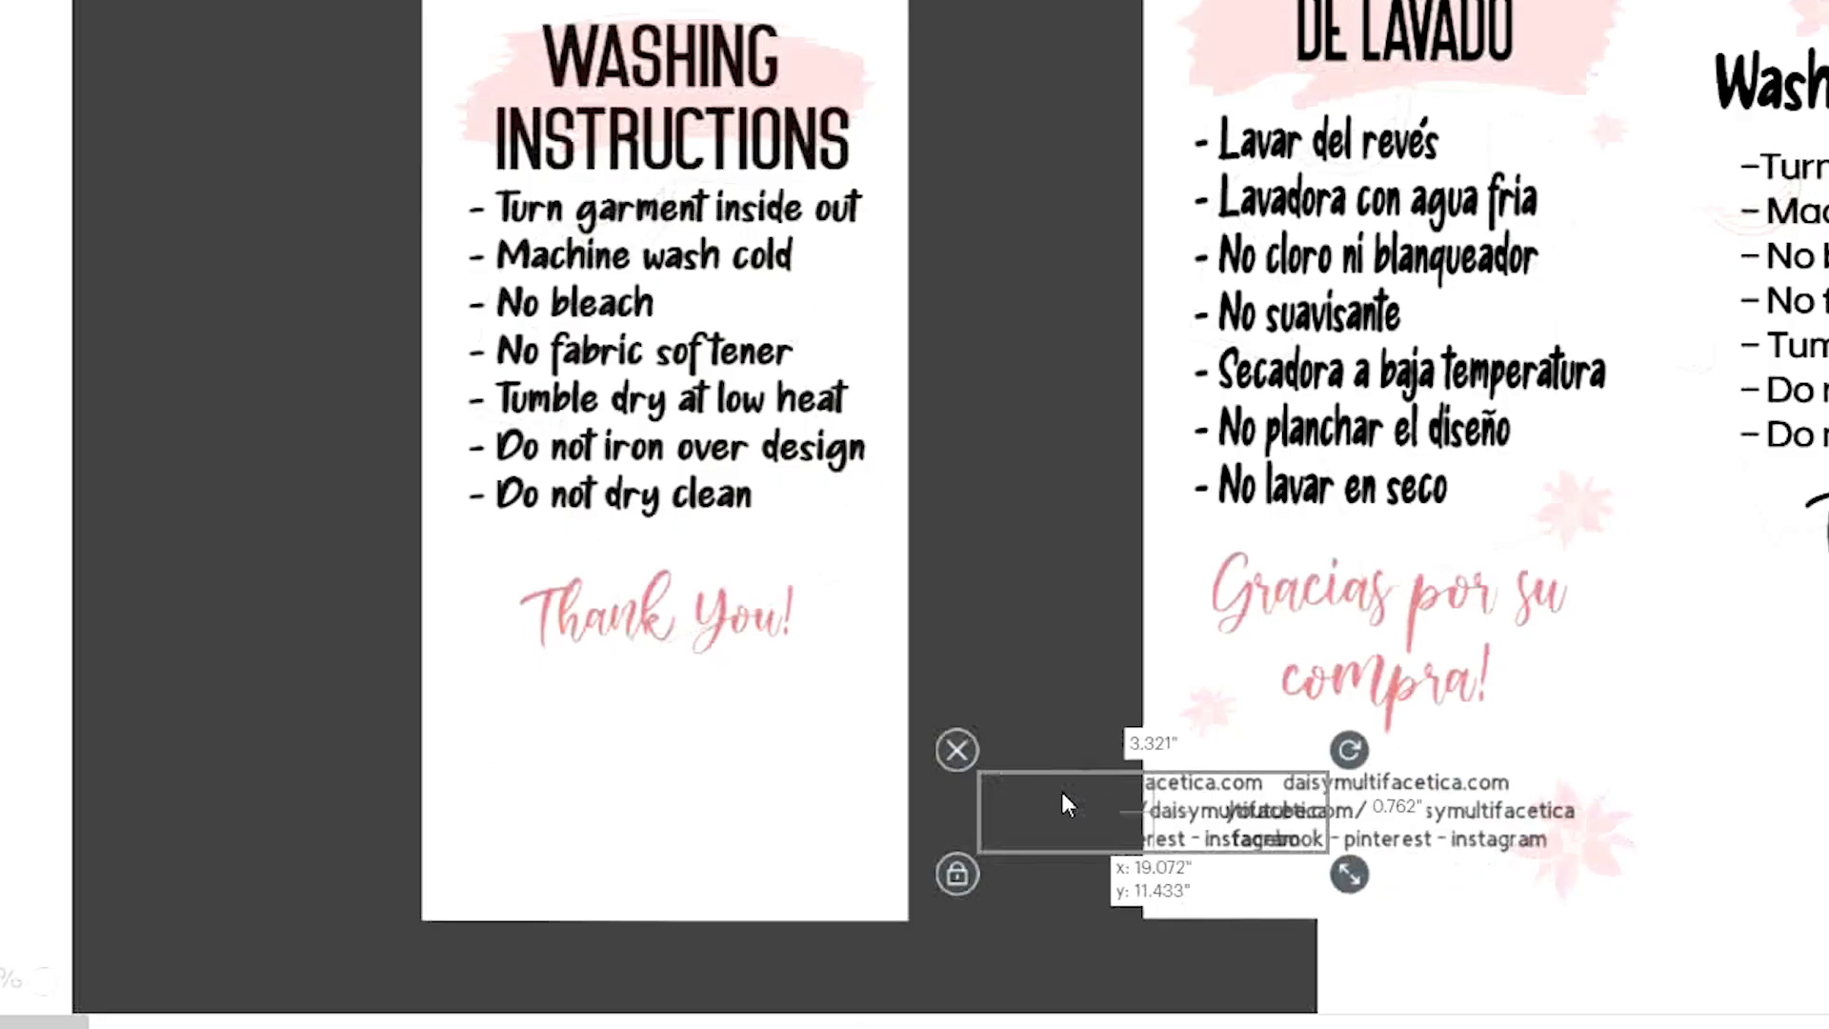
Place the website and social media text beneath "Thank You!" on the card and enlarge it to about 3.68 by 0.85 inches.
drag(1062, 791, 567, 787)
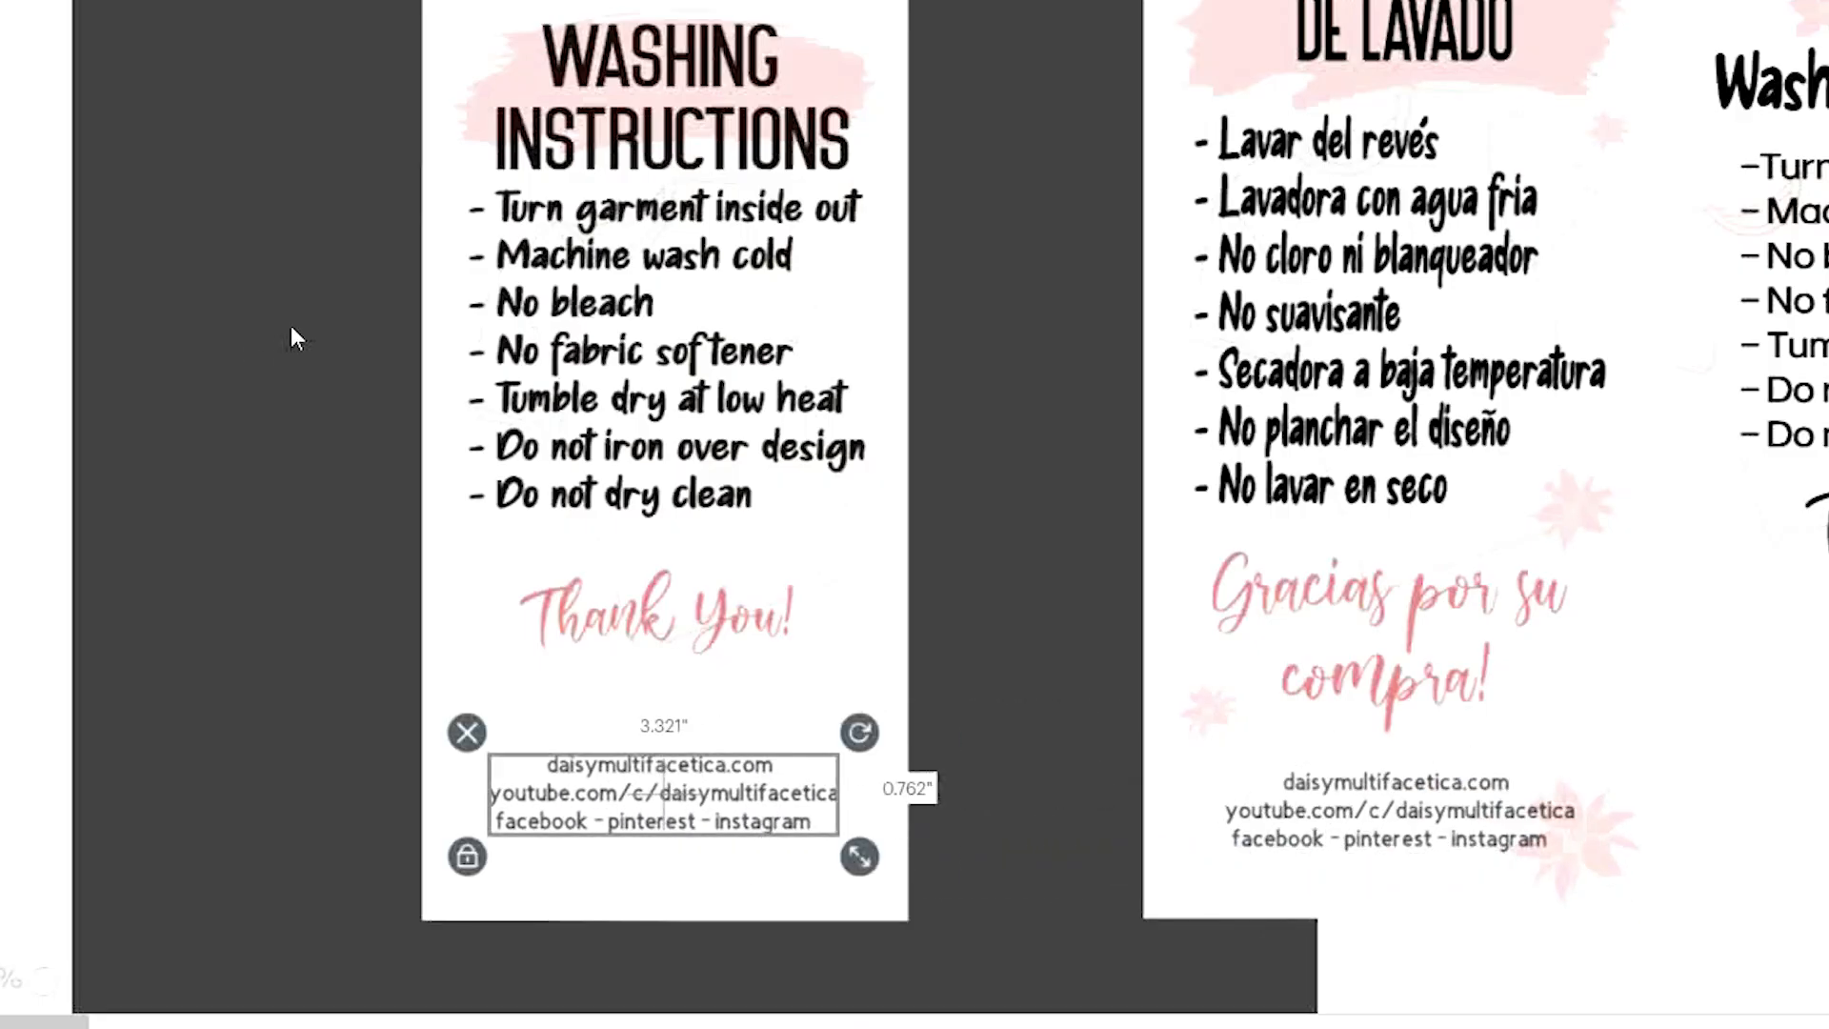
drag(861, 857, 894, 874)
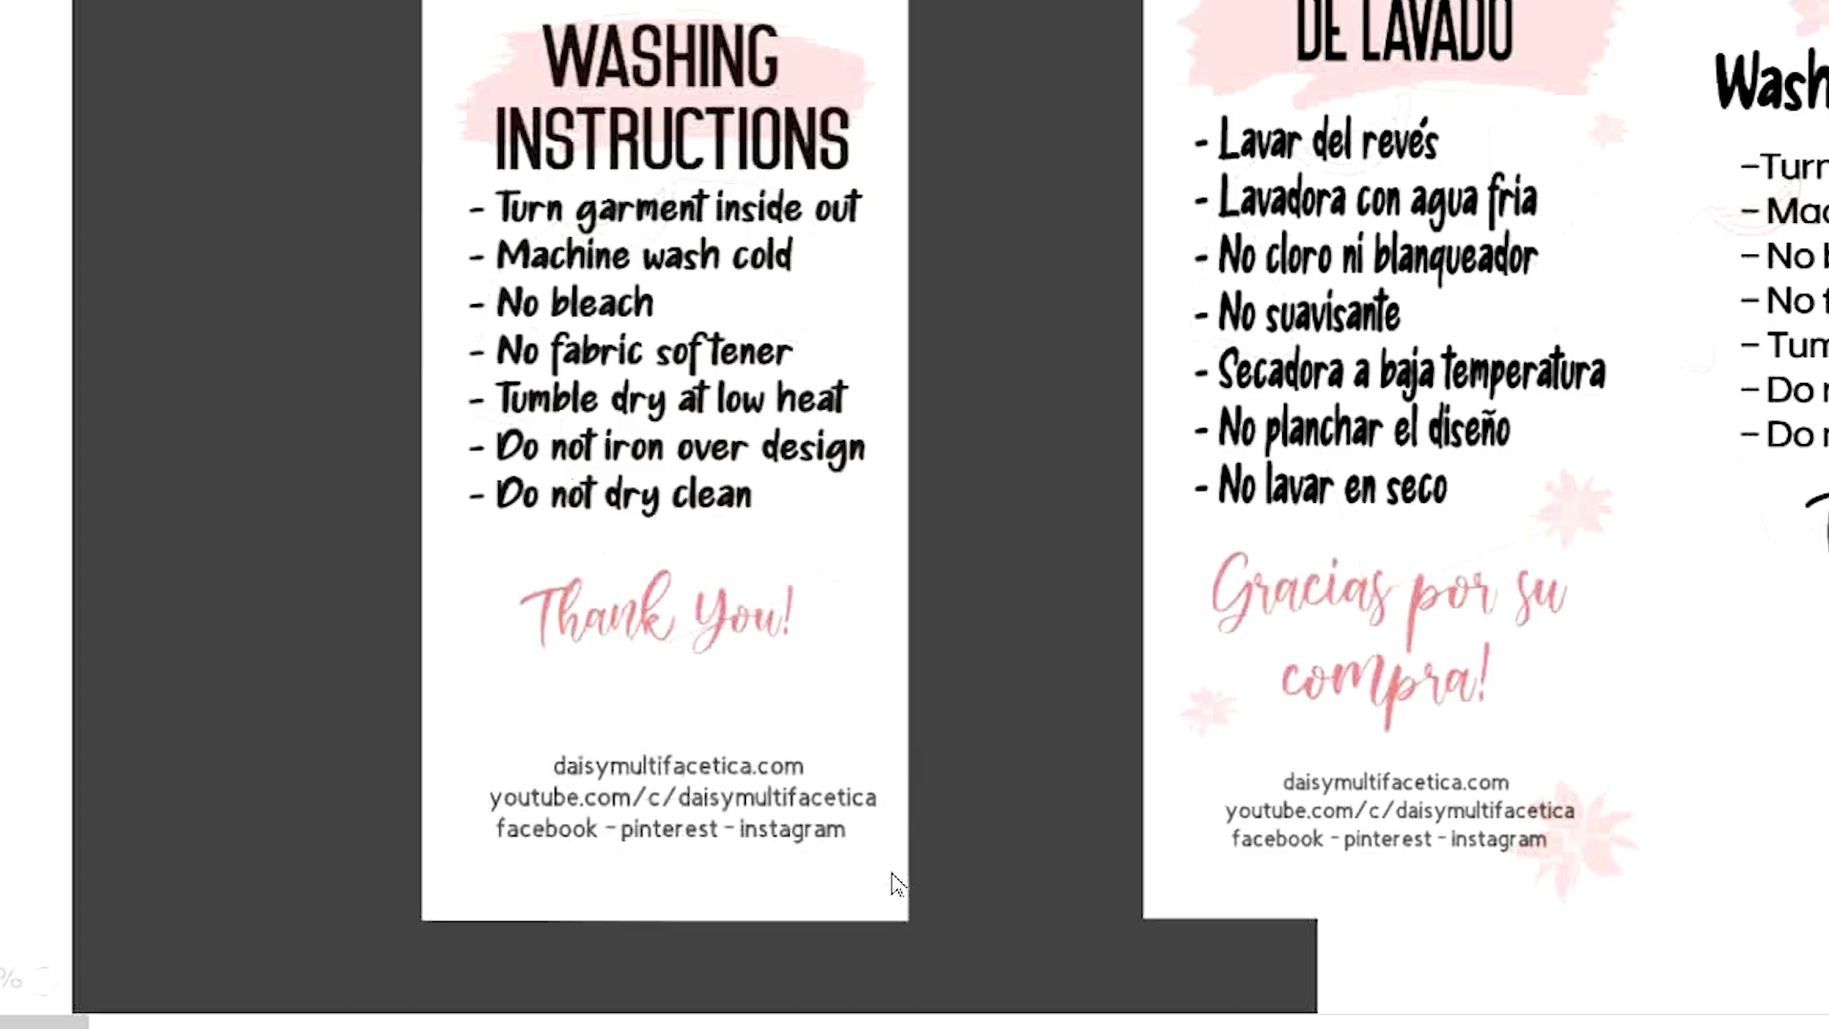
mouse_move(815, 830)
mouse_down()
mouse_move(798, 831)
mouse_move(799, 862)
mouse_up()
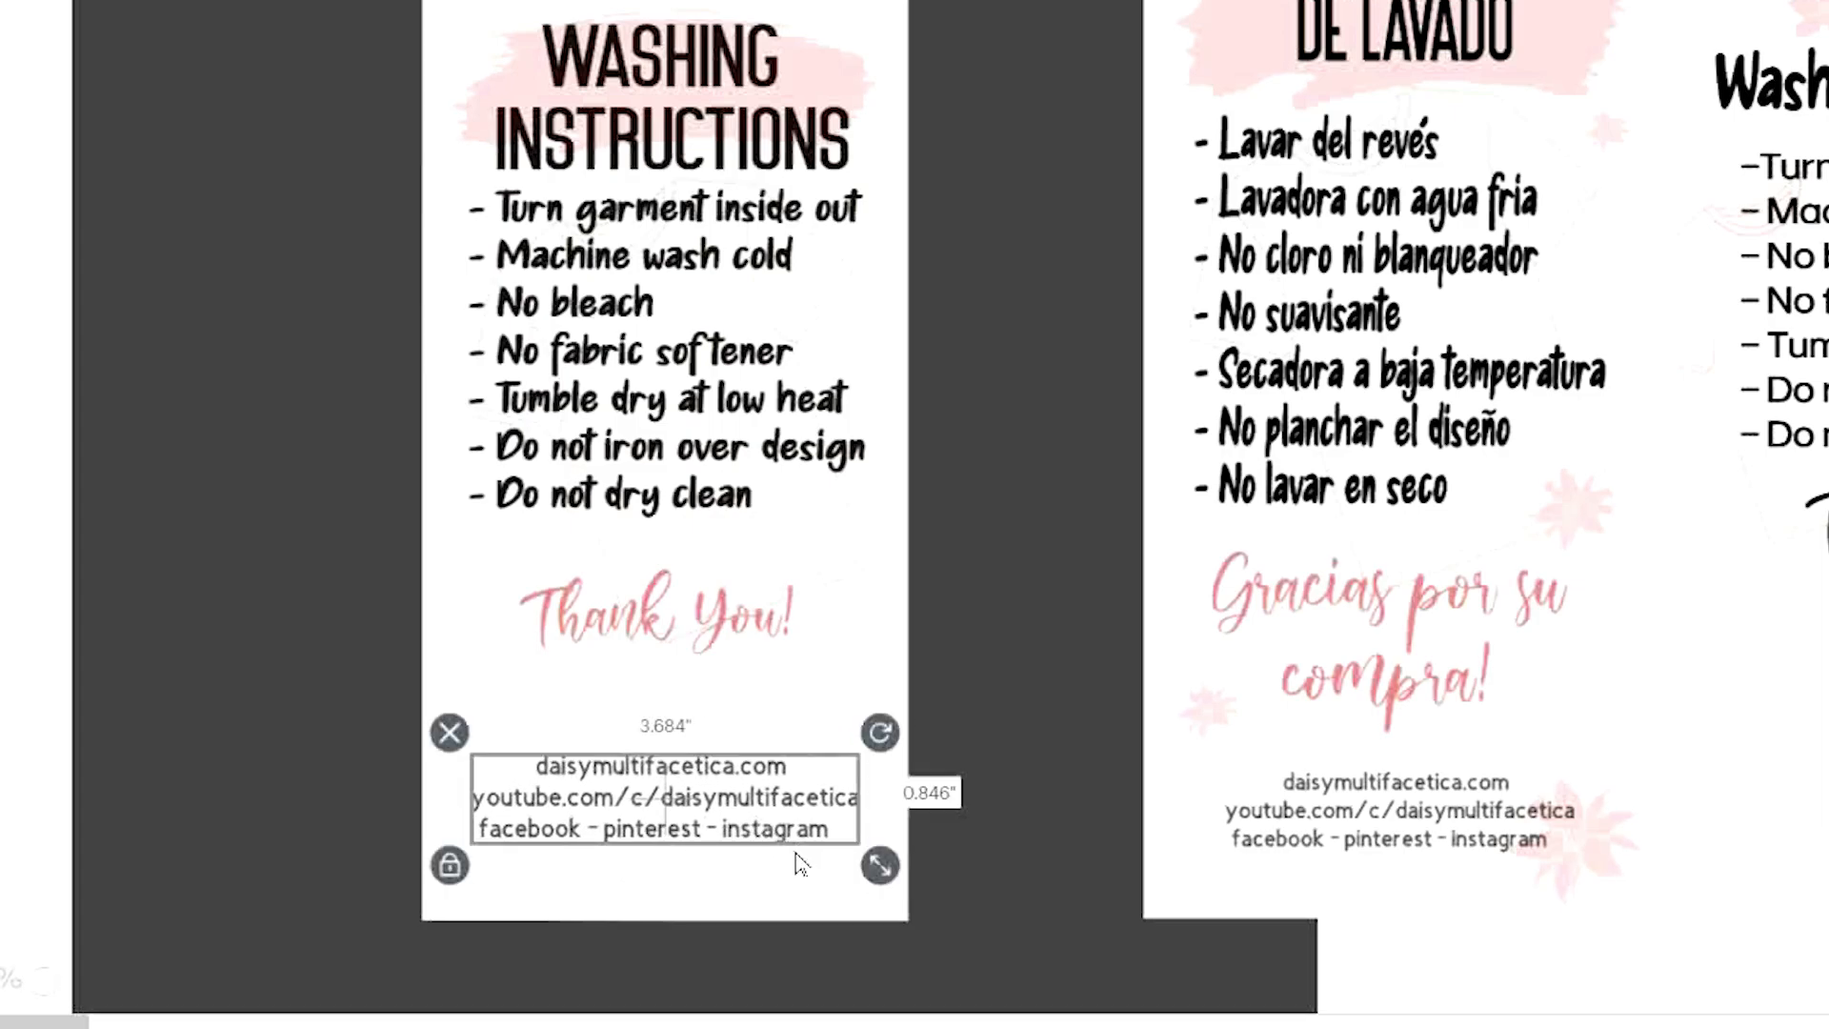
click(1037, 878)
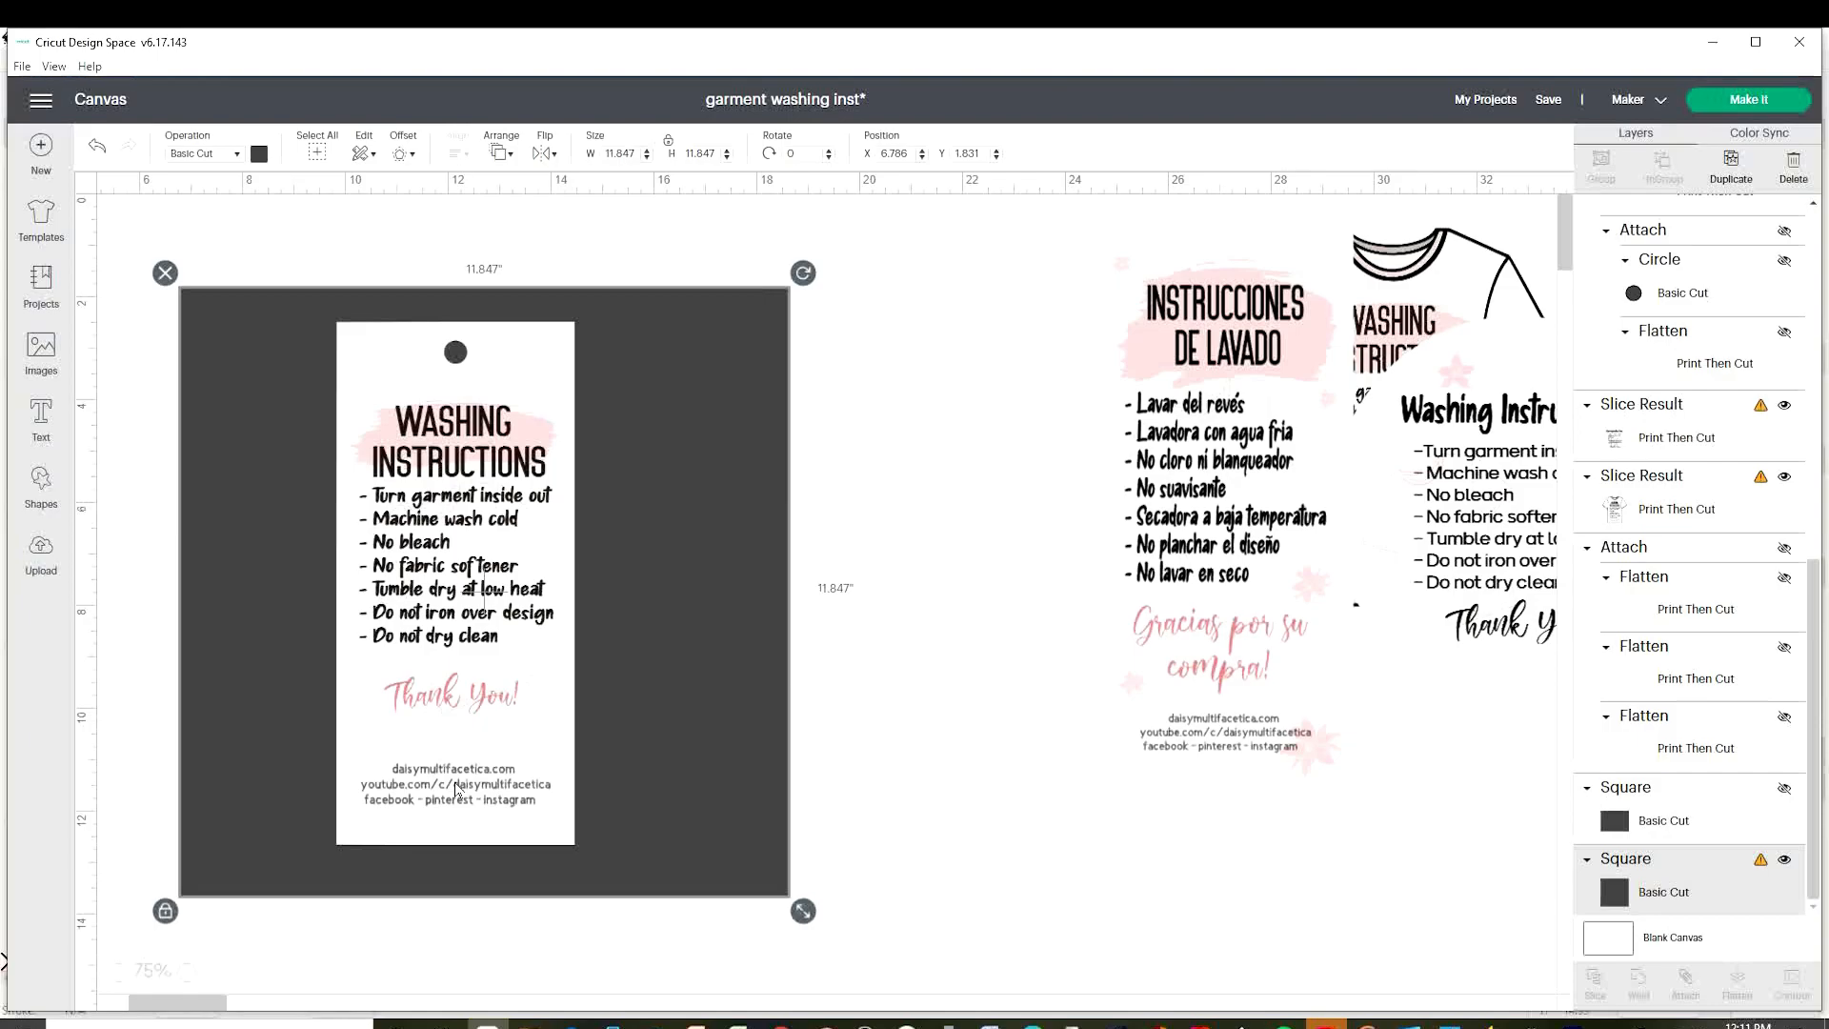
Add the uploaded navy flower image to the canvas and place it, about 1.24 inches wide, near the card's lower-right corner.
click(38, 562)
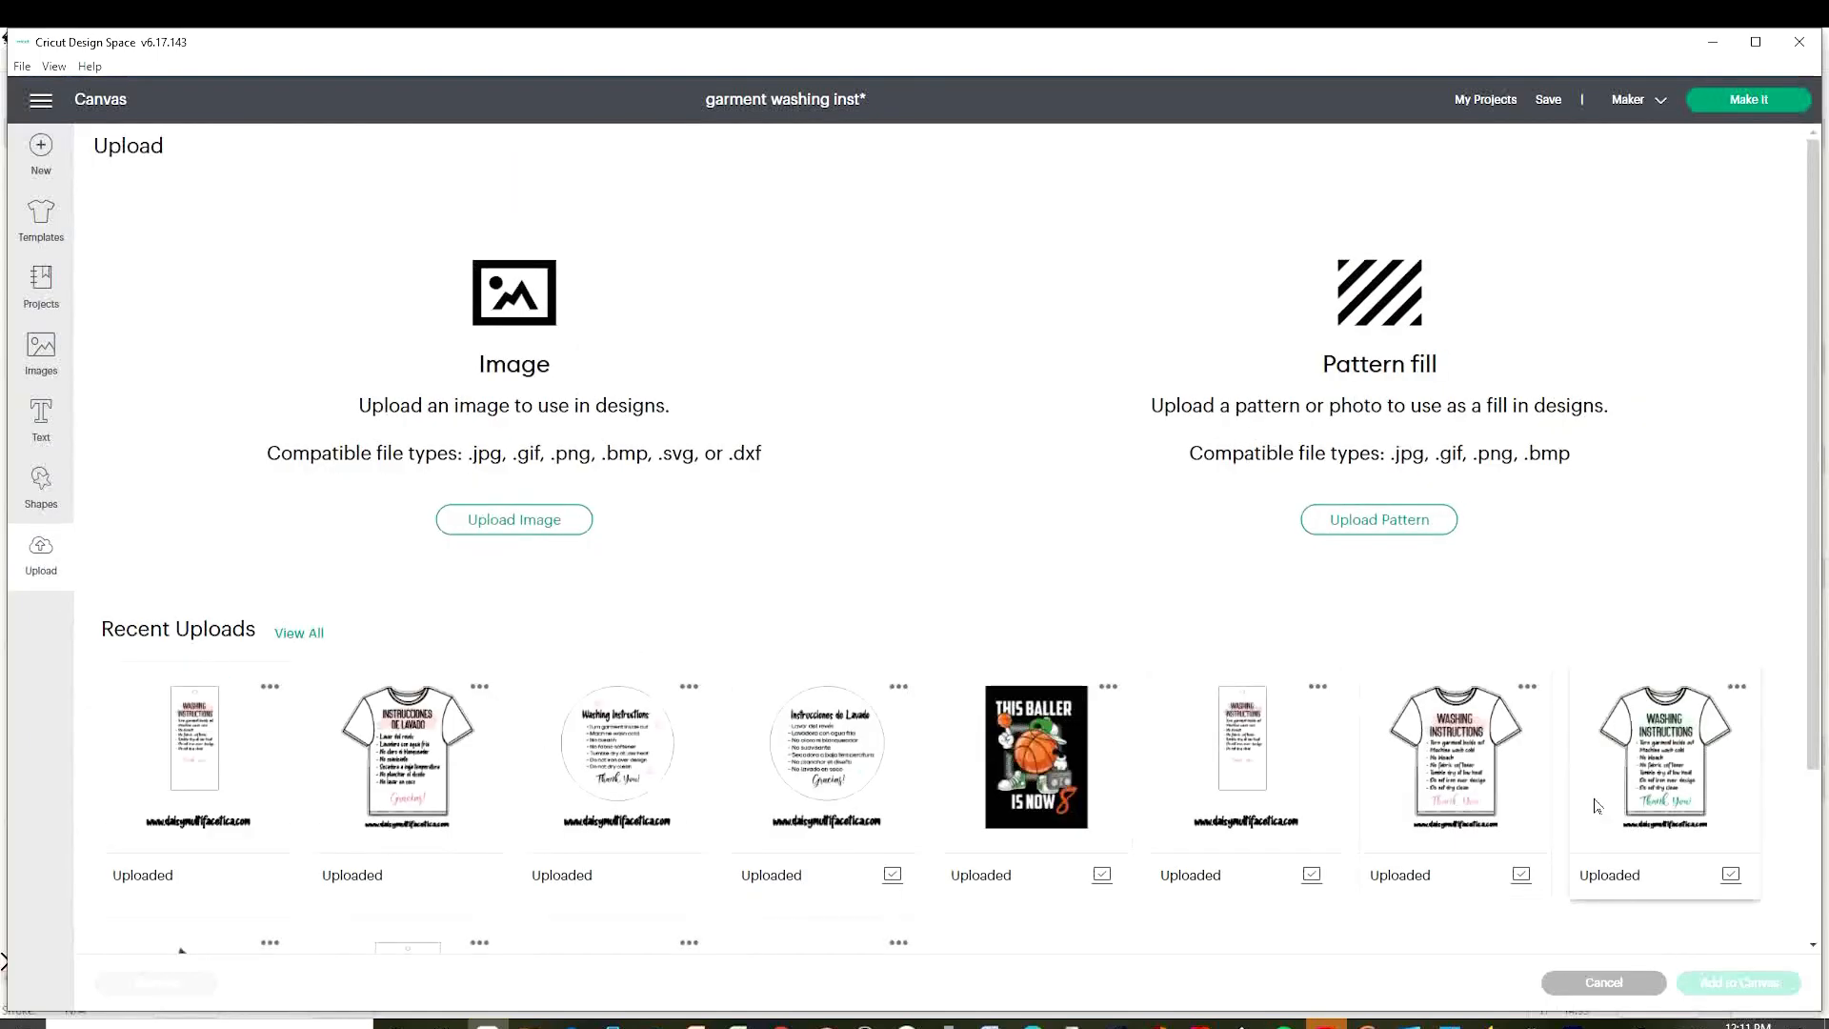
scroll(1334, 800, down, 2)
click(195, 820)
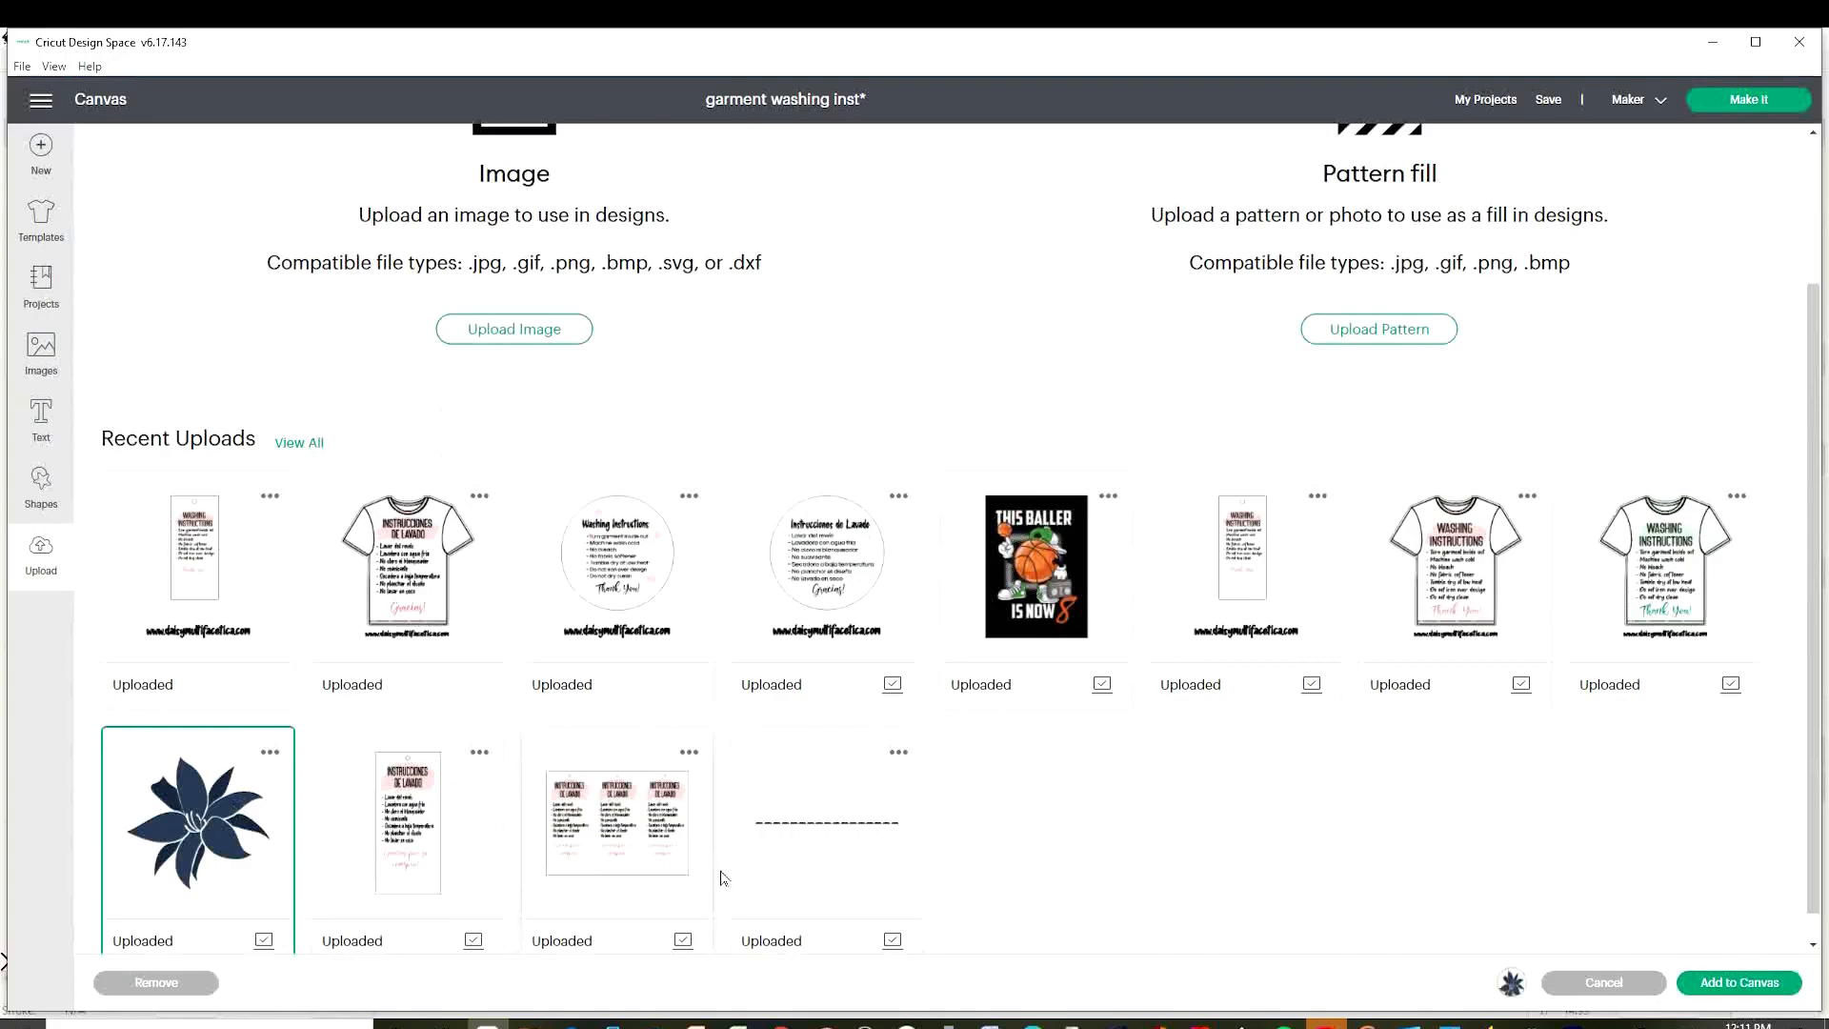
click(1785, 992)
drag(1110, 991, 550, 478)
drag(505, 427, 534, 717)
Change the flower's operation to Basic Cut and color it light pink.
click(205, 155)
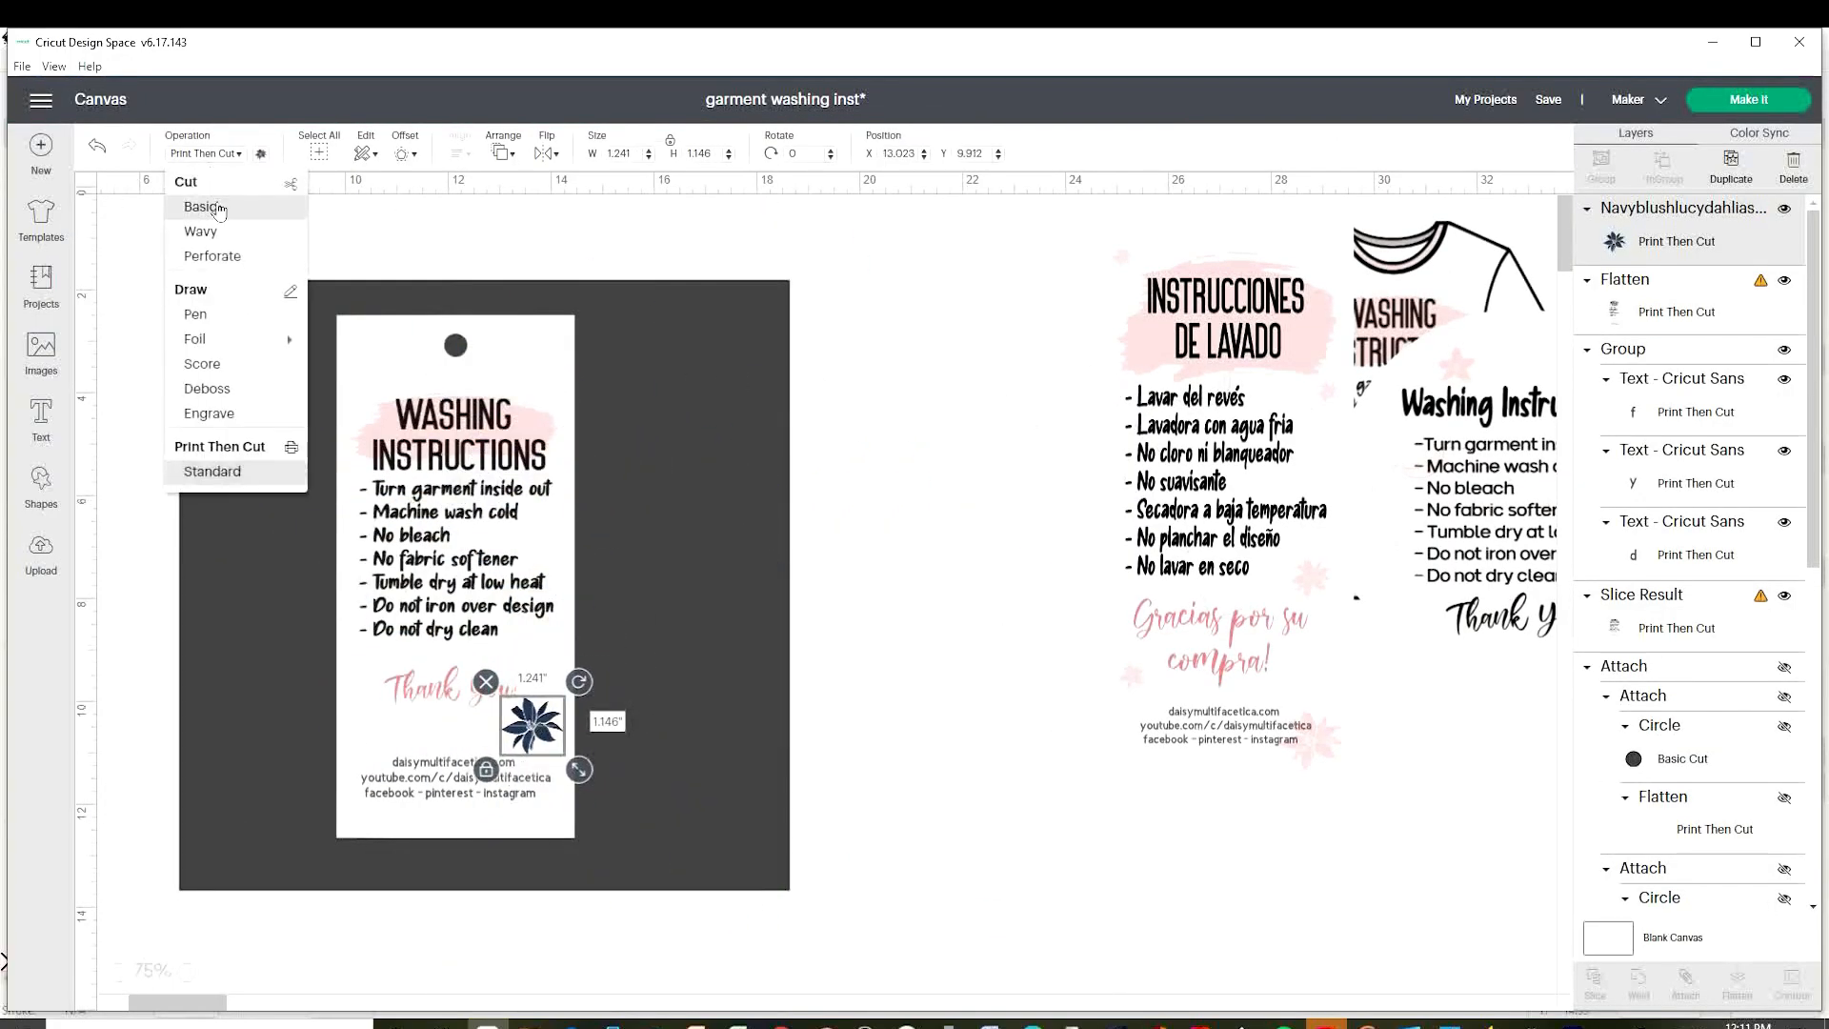
click(220, 208)
click(259, 153)
click(400, 250)
Place smaller copies of the flower at the card's top corners, beside the instruction list and at the lower left.
drag(552, 733, 523, 640)
right_click(551, 726)
click(593, 636)
right_click(379, 732)
click(421, 641)
right_click(546, 370)
click(604, 531)
right_click(372, 370)
click(428, 529)
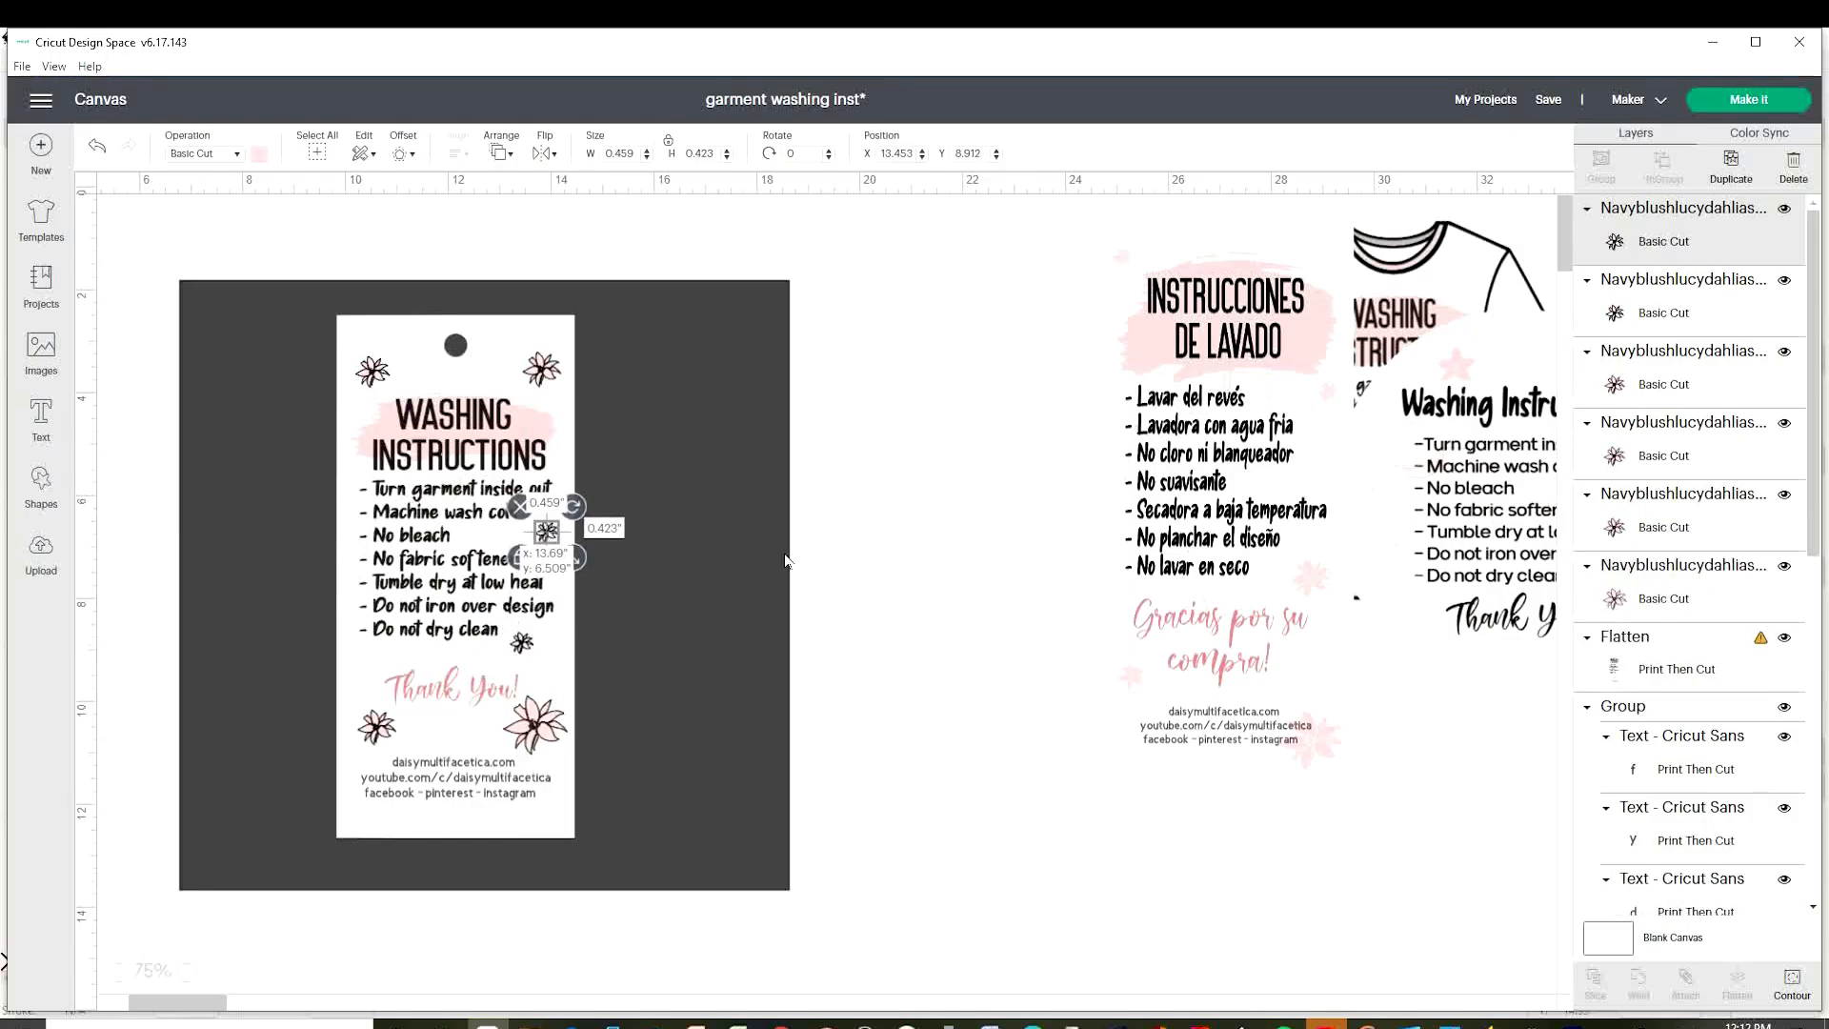
Move the dark square away, flatten the card with its flowers and text, and set the flattened card aside.
drag(743, 571, 1522, 892)
drag(261, 265, 706, 911)
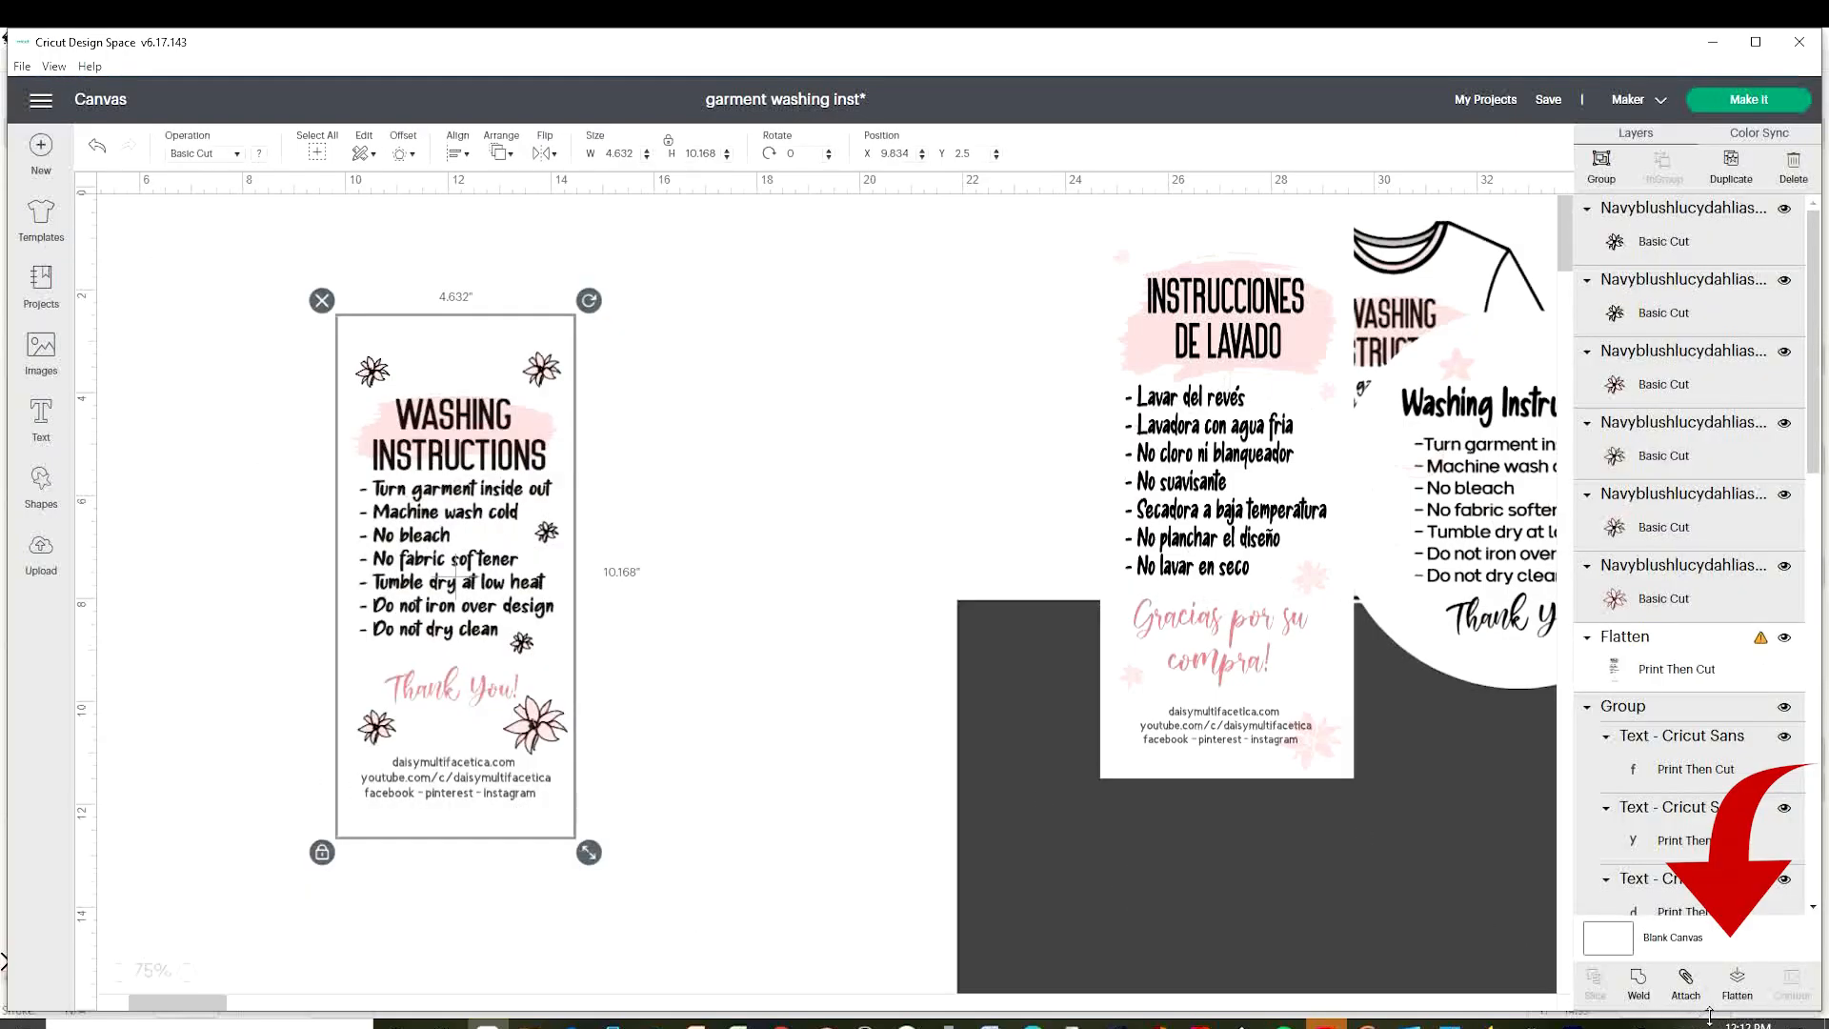
click(1736, 1007)
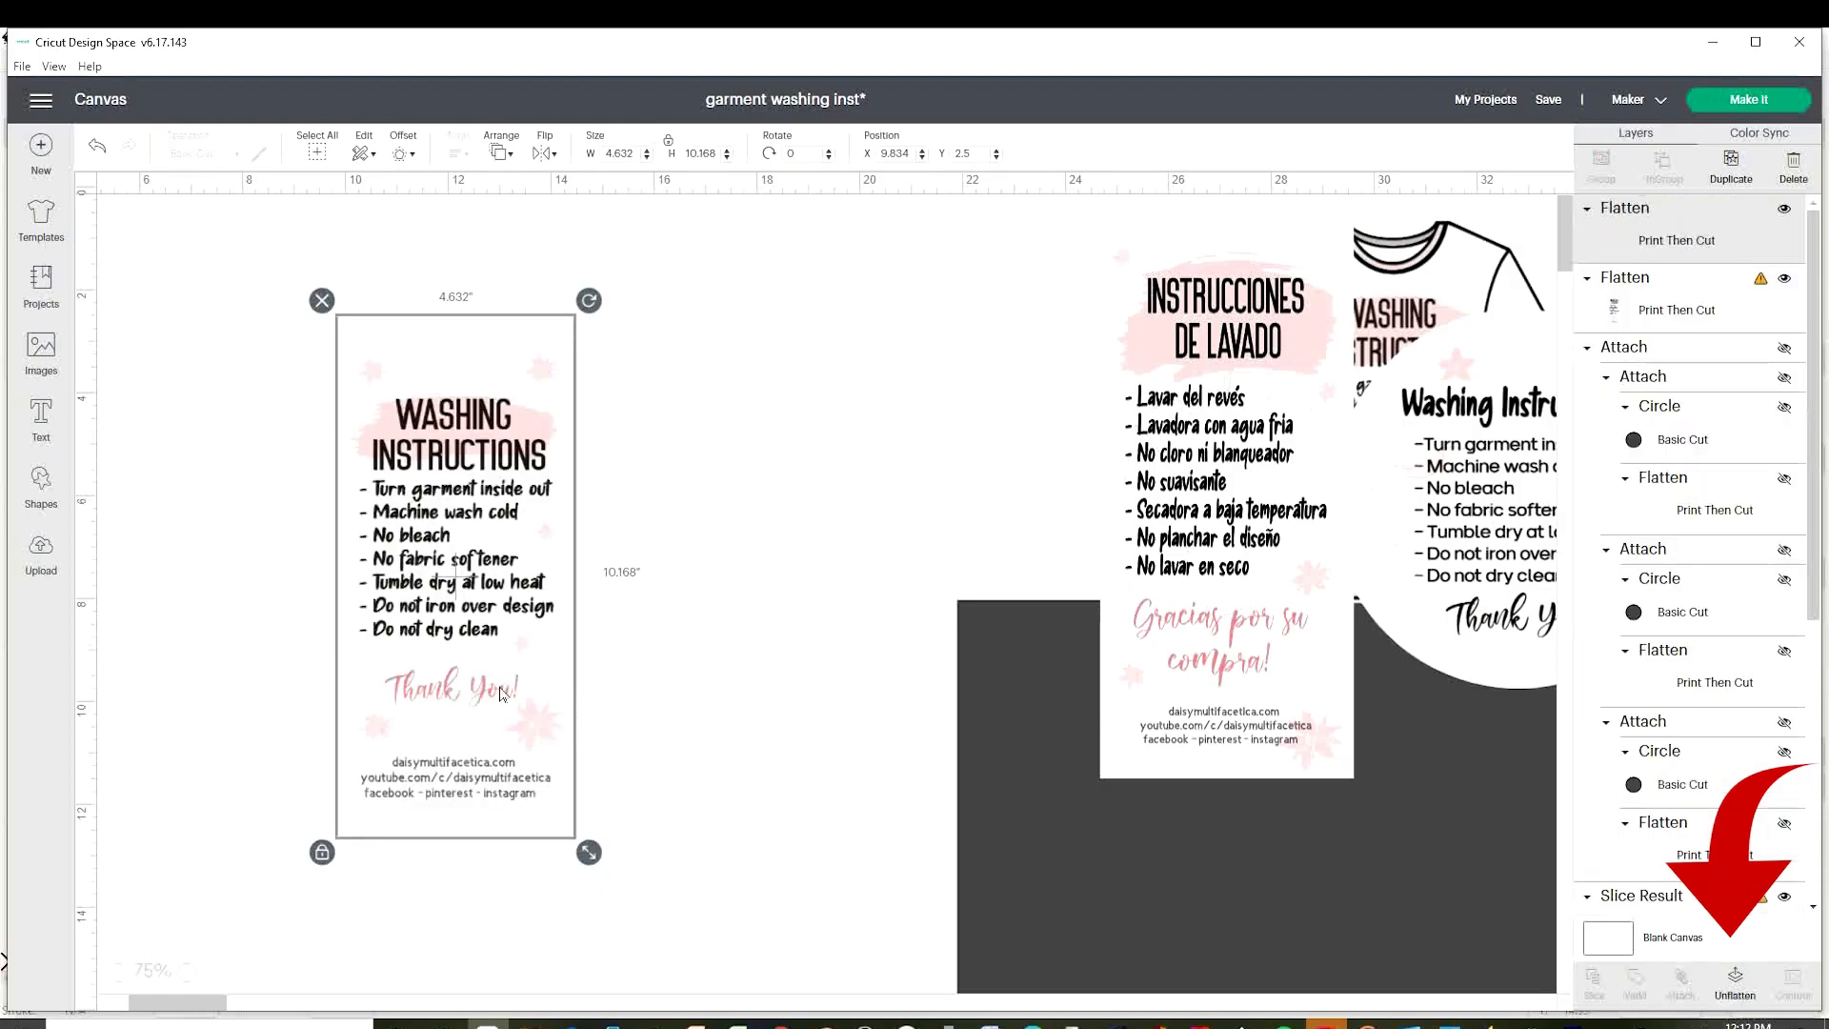
drag(447, 656, 1120, 577)
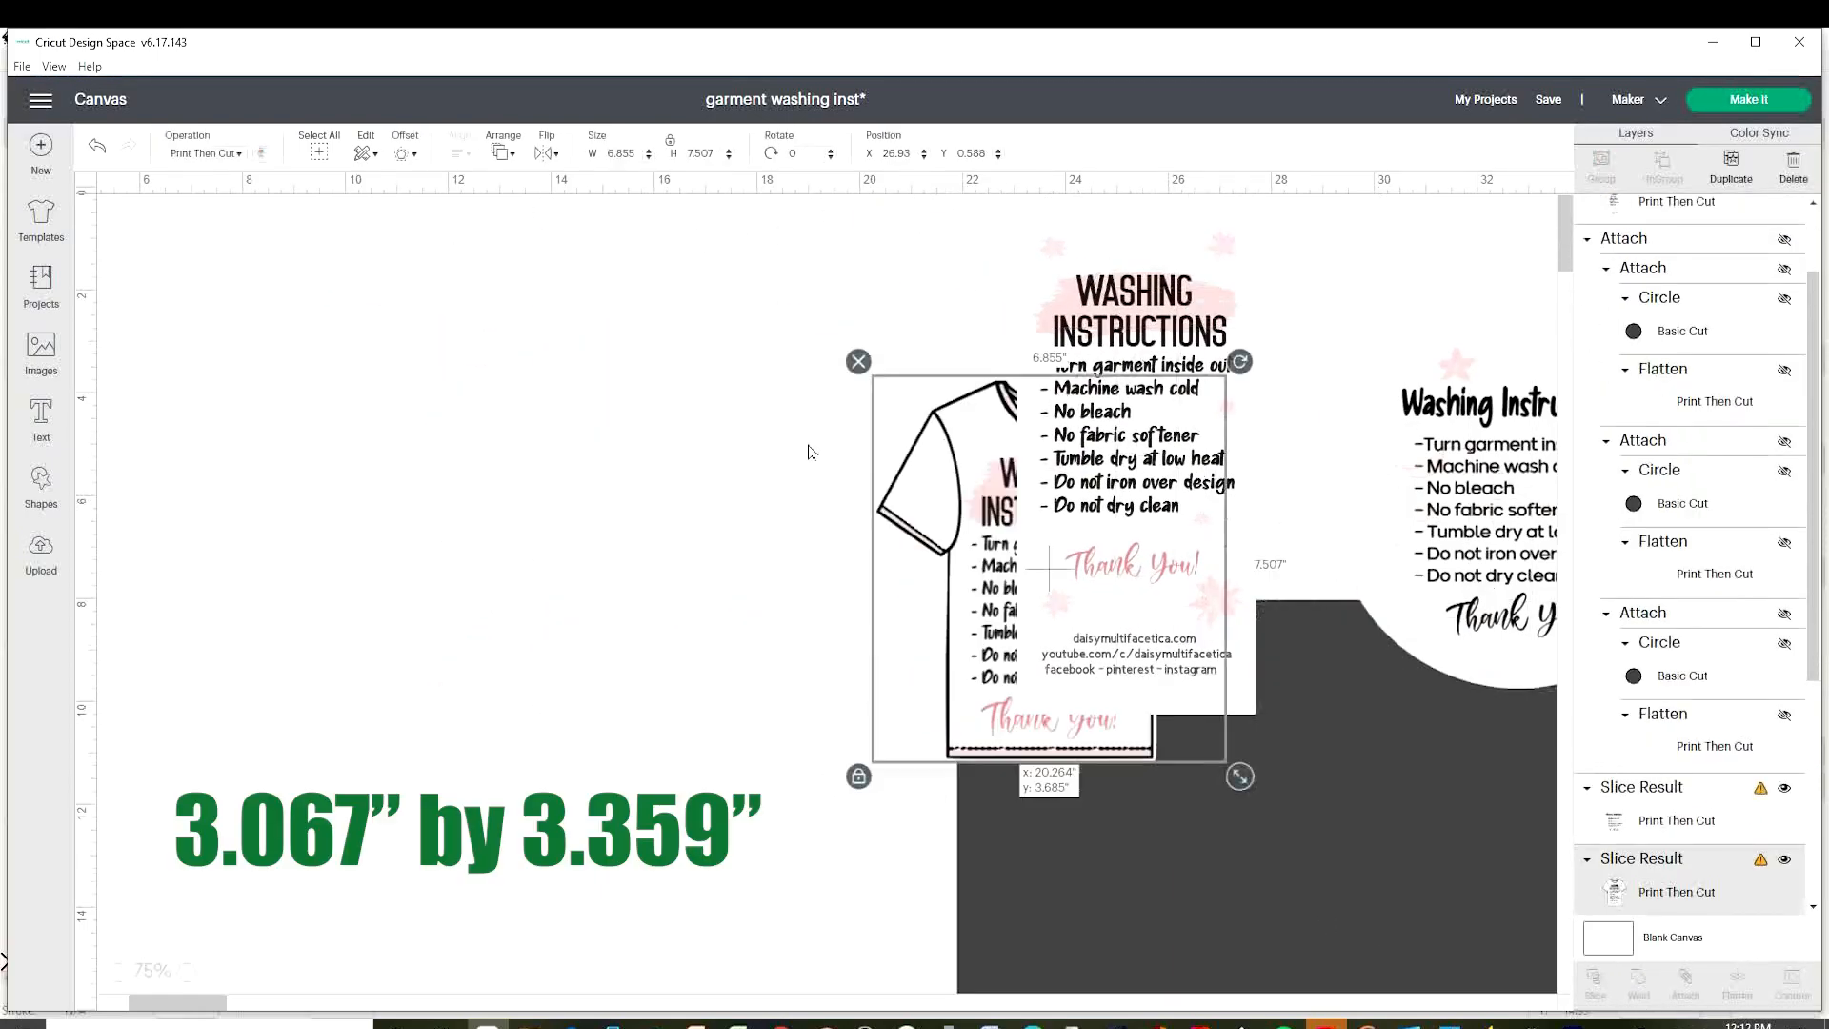
Bring the T-shirt card into the empty canvas area and move it back behind the rectangular card.
drag(983, 459, 336, 416)
click(682, 690)
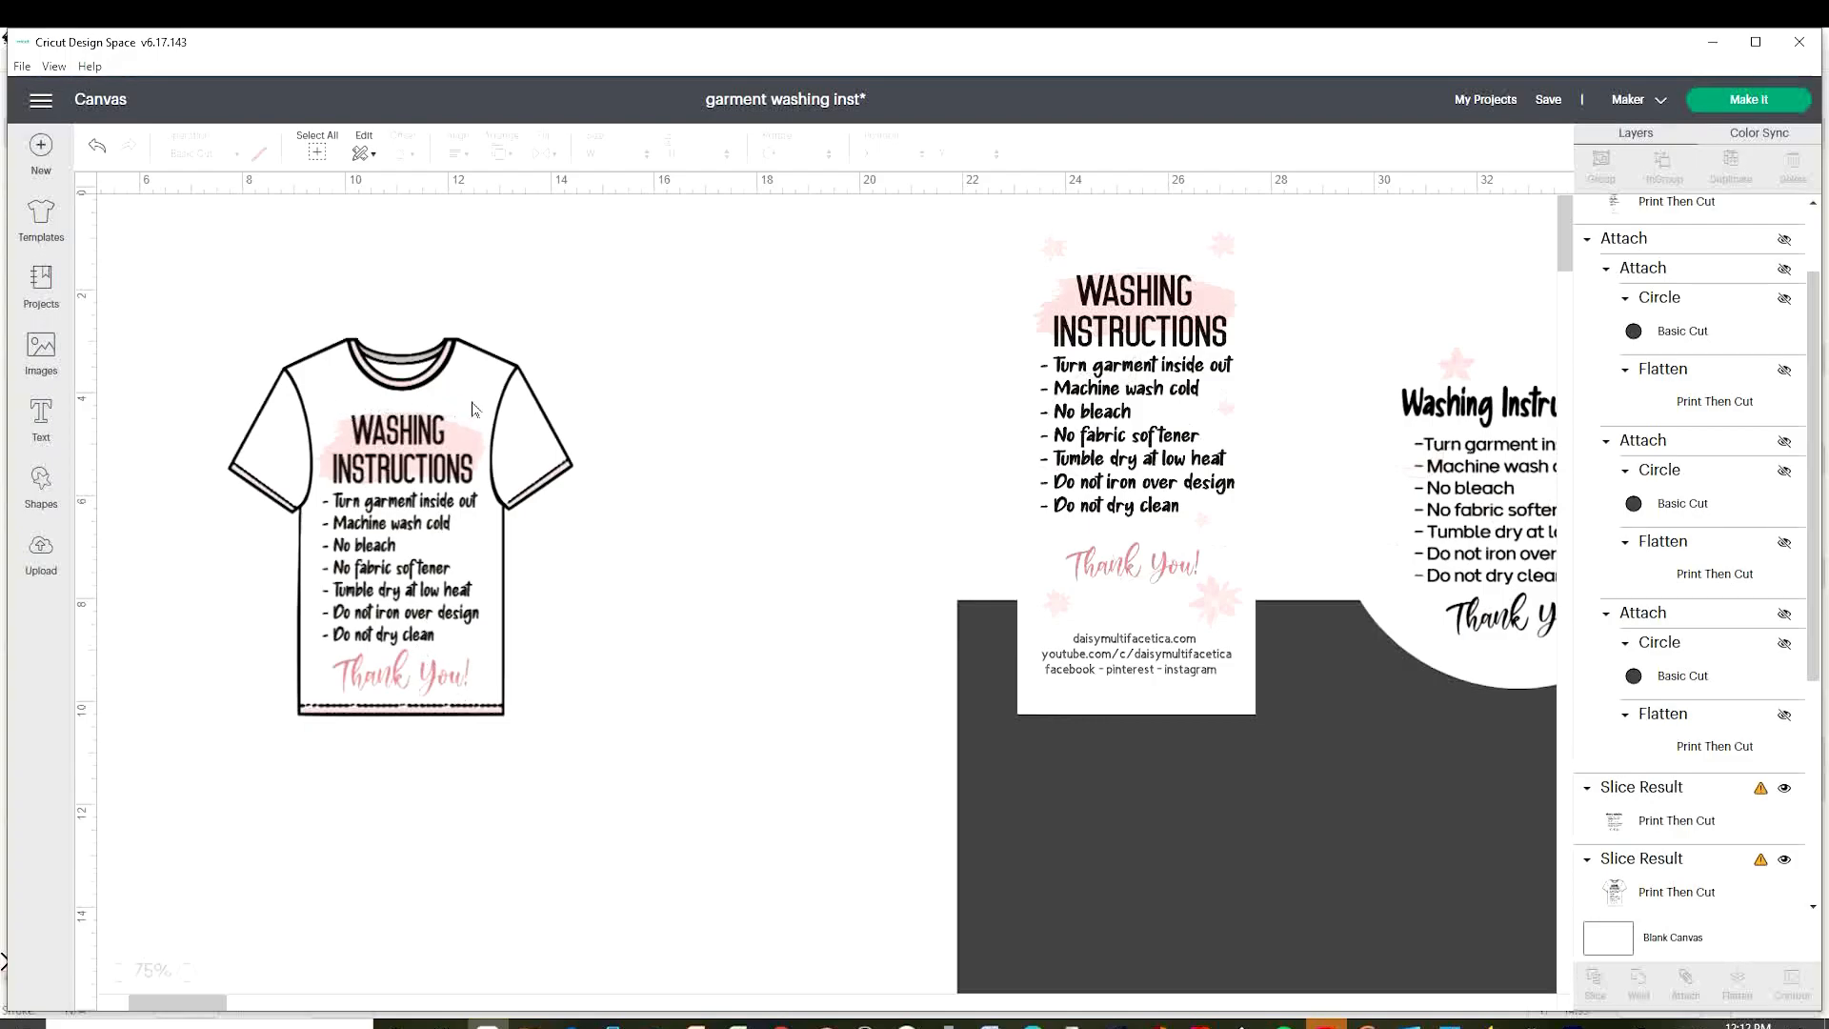
drag(407, 635, 1217, 492)
Move the round care card to the empty canvas area and place the dark square behind it.
drag(1509, 646, 451, 688)
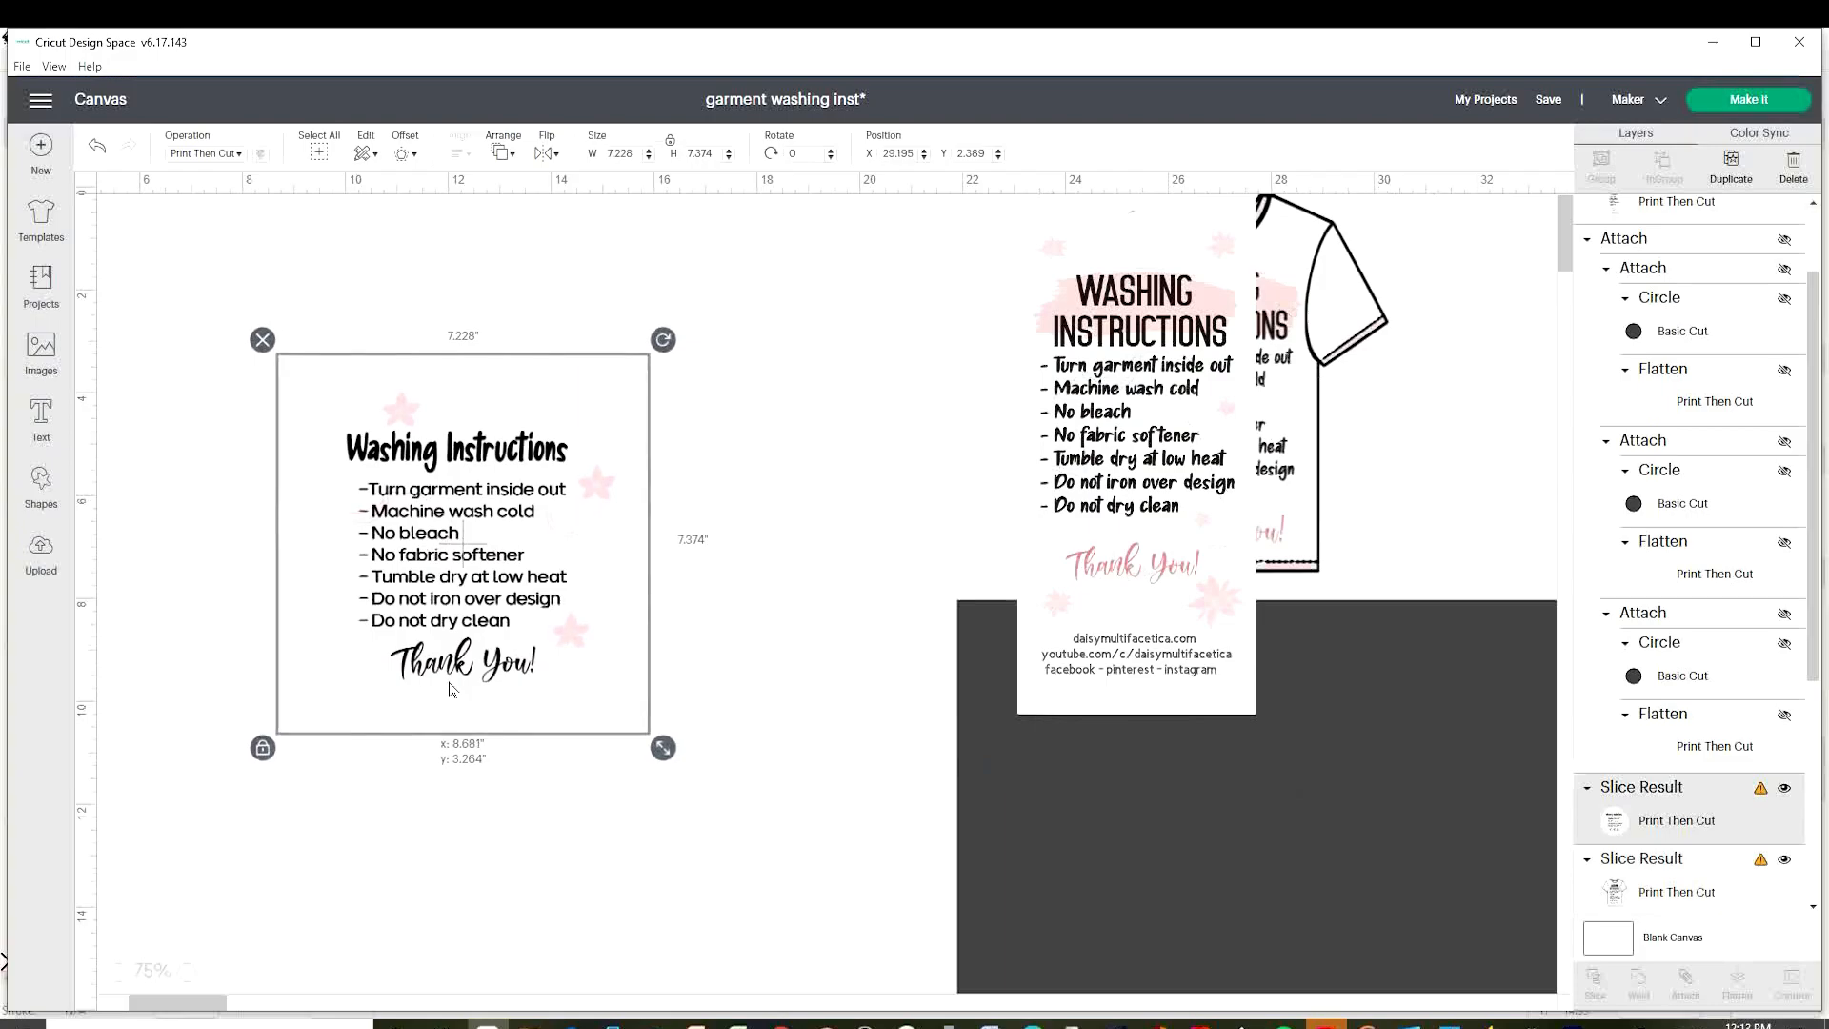
drag(1367, 906, 584, 575)
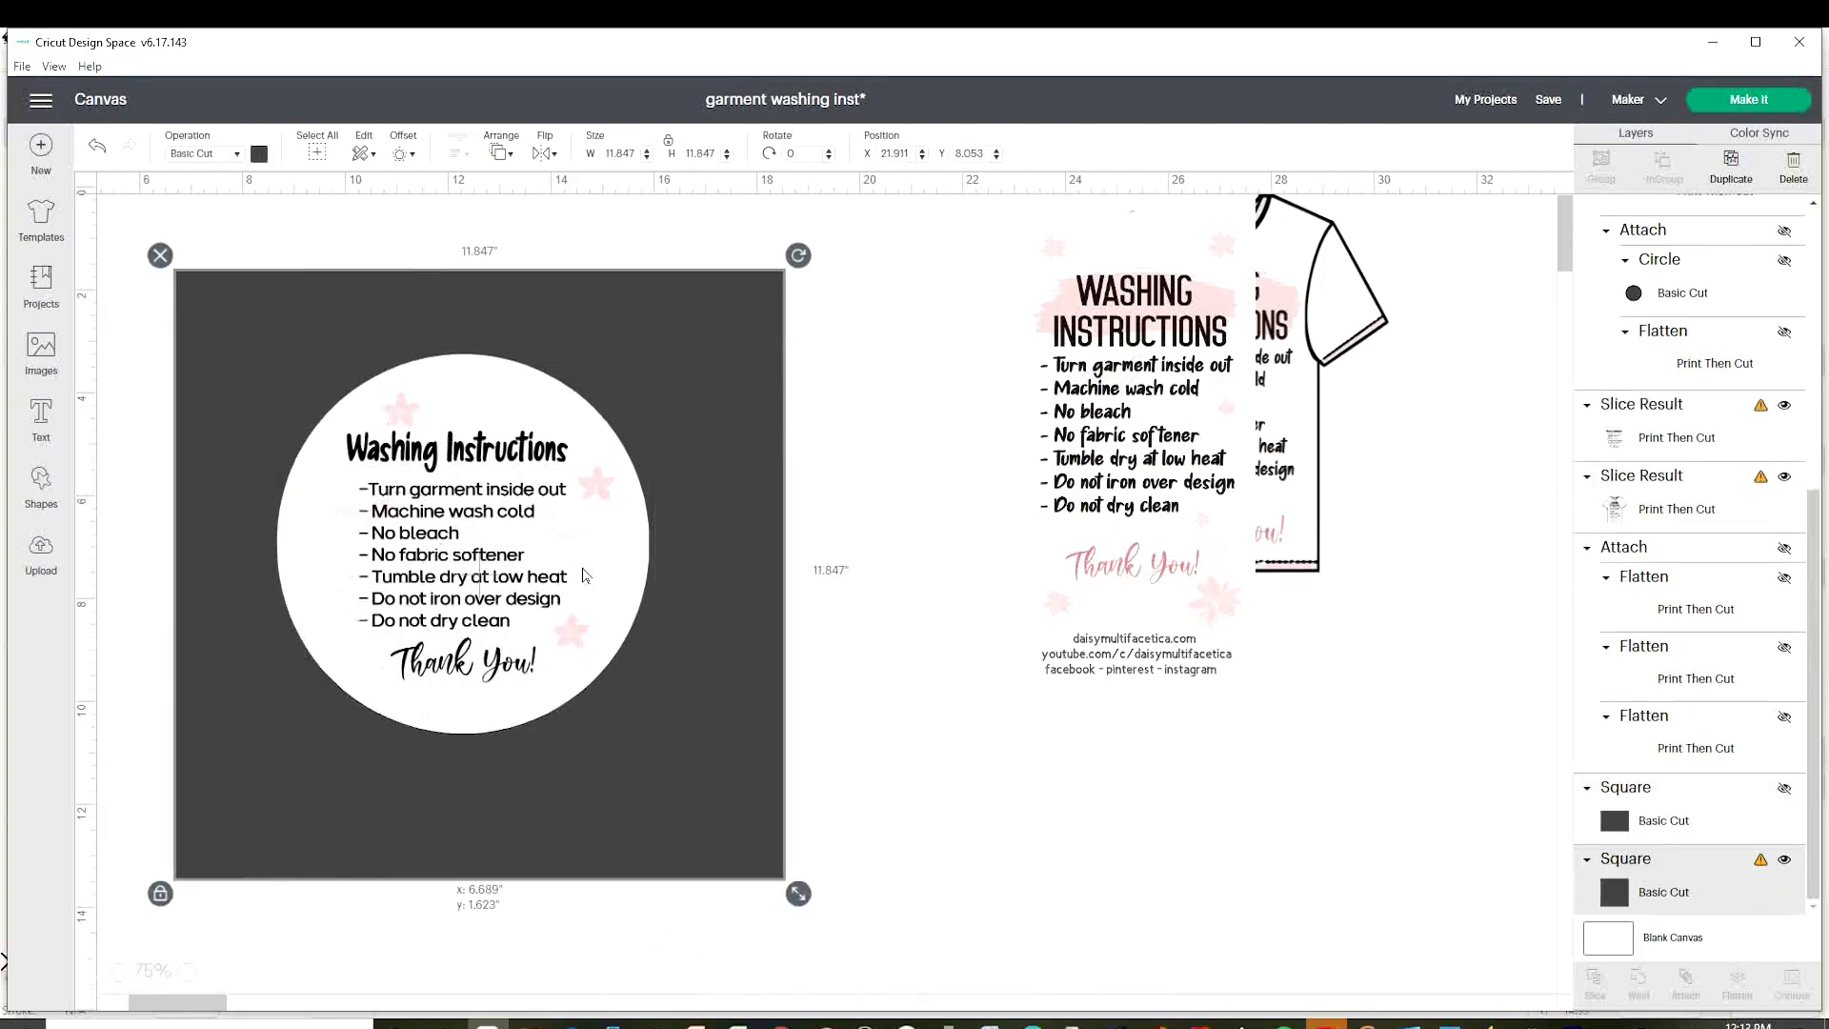
click(887, 838)
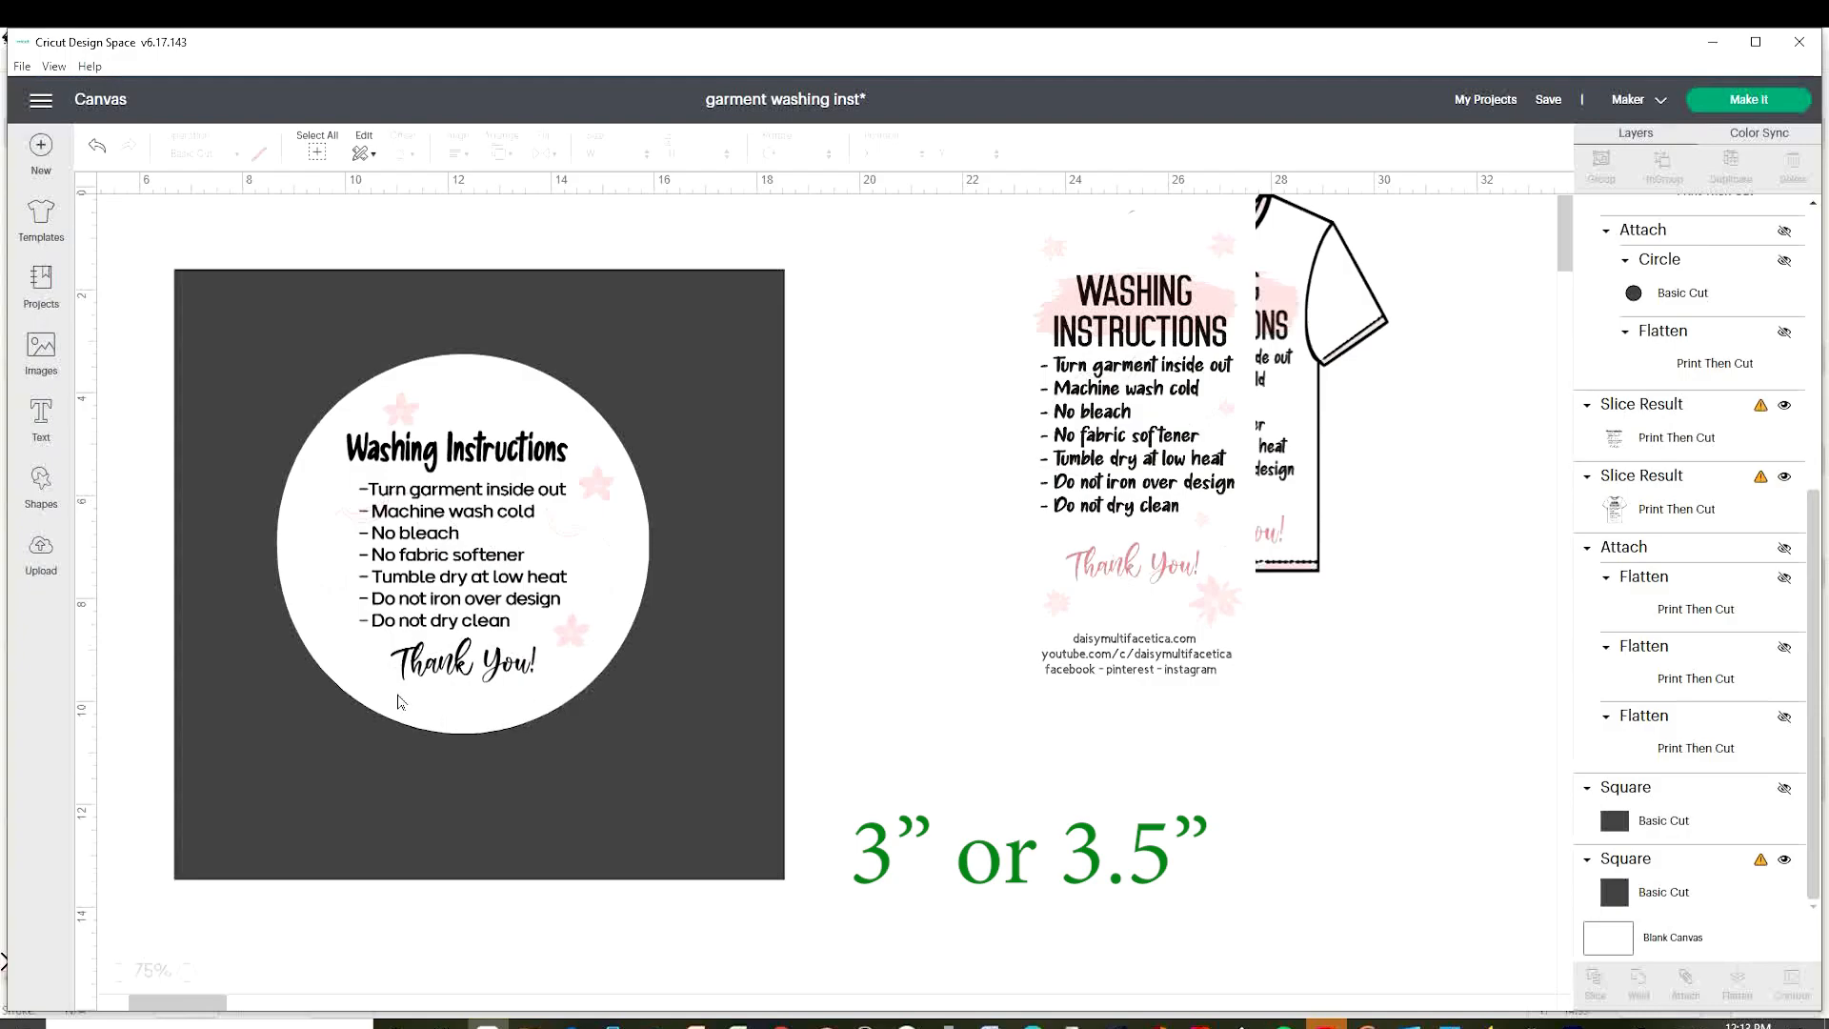
click(41, 420)
text(www.daisymultifacetica.com)
click(162, 202)
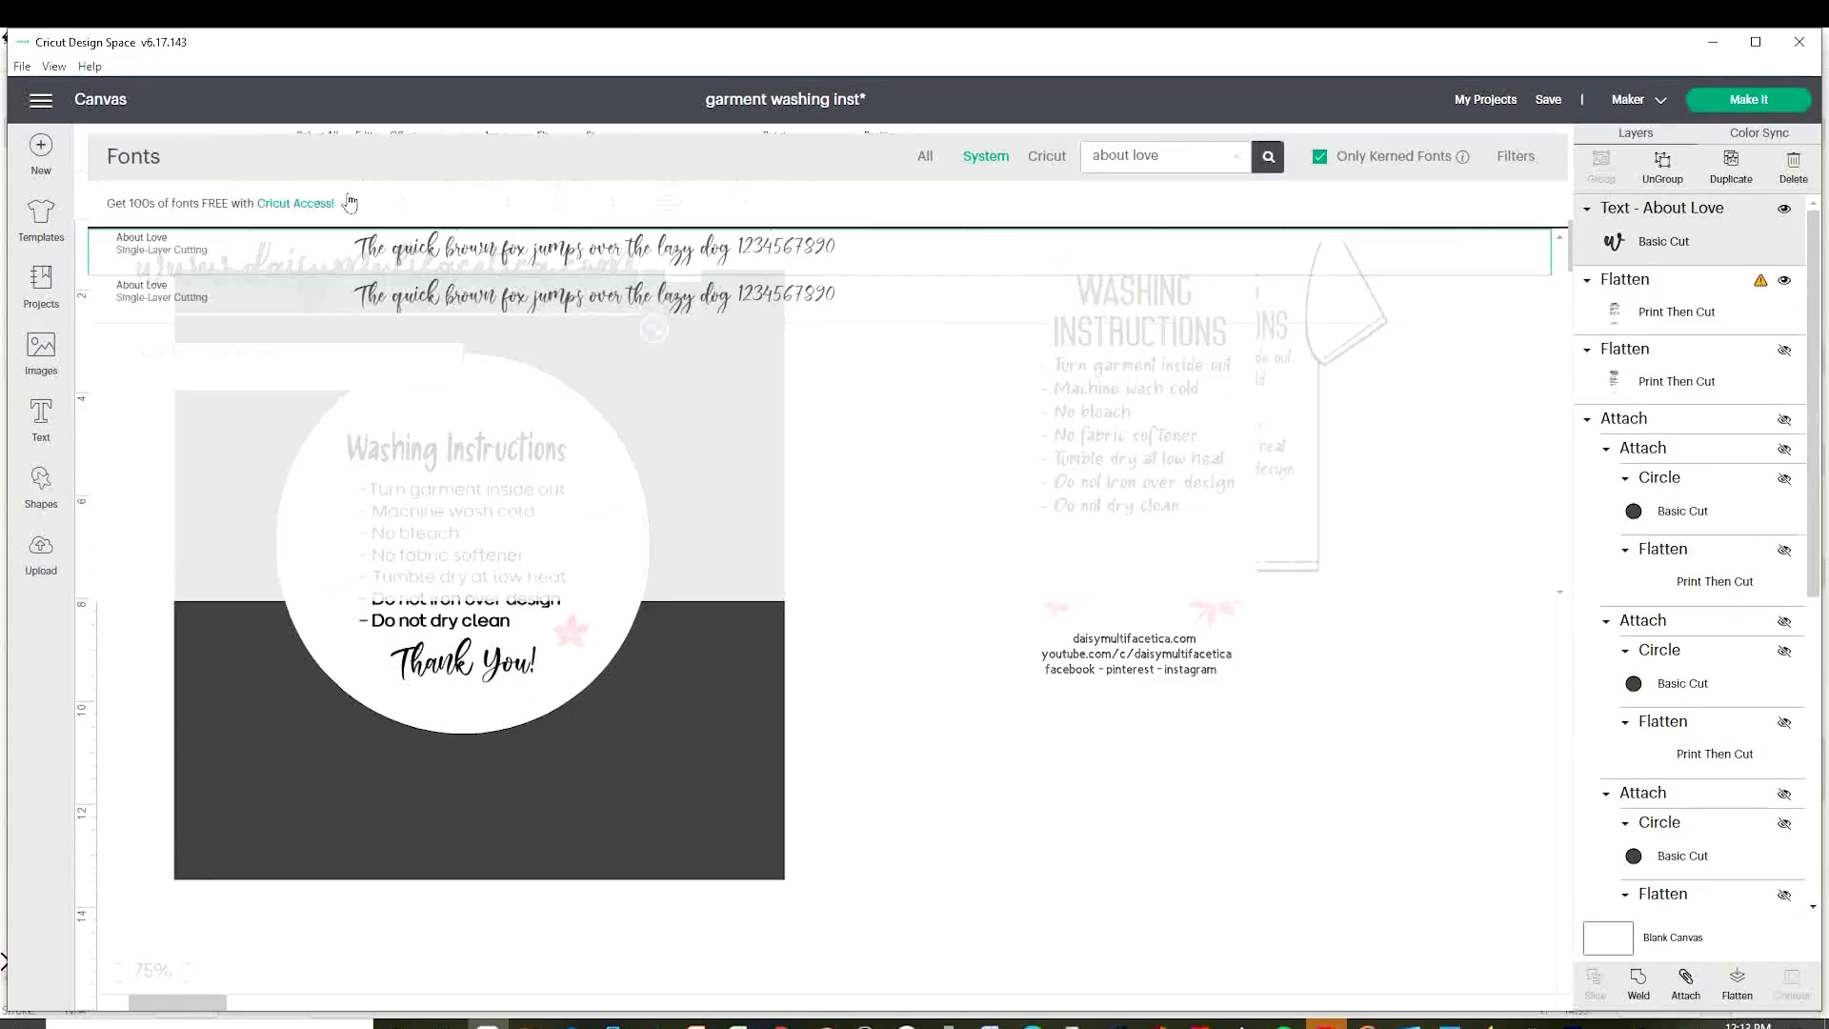
drag(1166, 155, 1042, 146)
text(arial)
click(476, 251)
double_click(366, 201)
text(6)
key(Return)
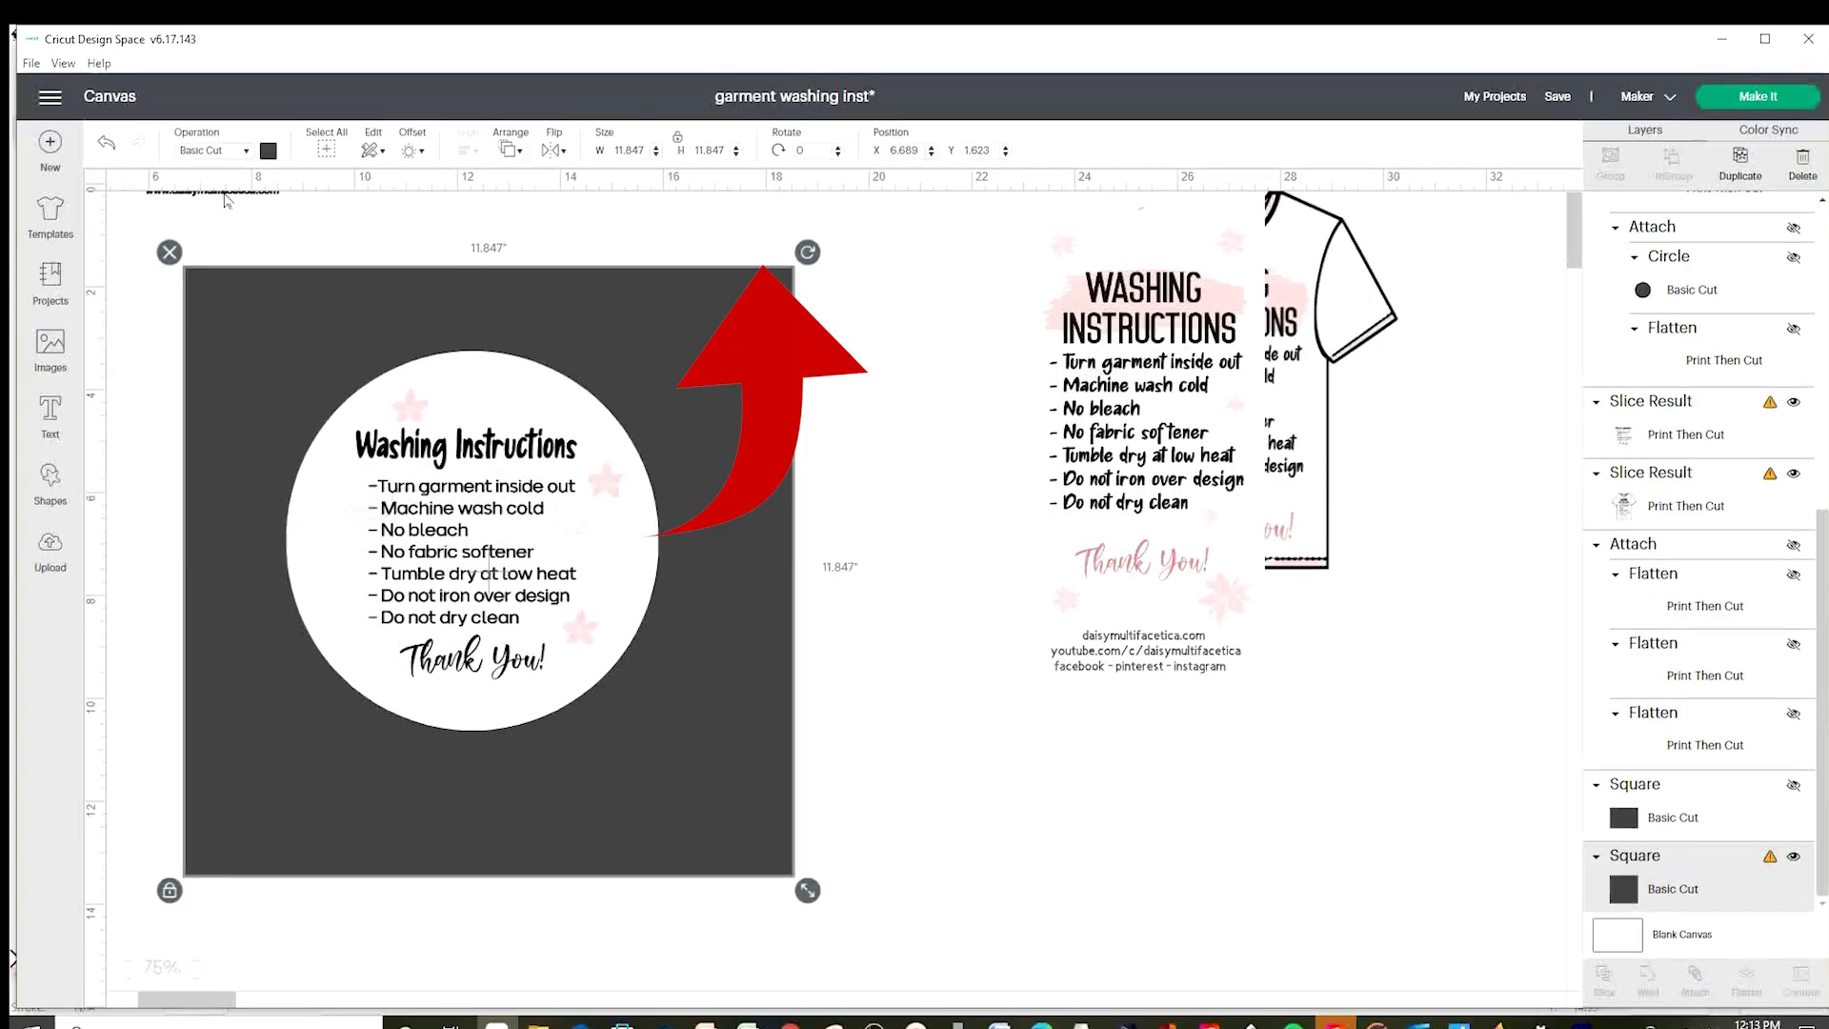
Place the website text, about 5.28 inches wide, below "Thank You!" on the round card and curve it along the edge with diameter -6.385.
drag(232, 192, 669, 768)
drag(619, 696, 581, 700)
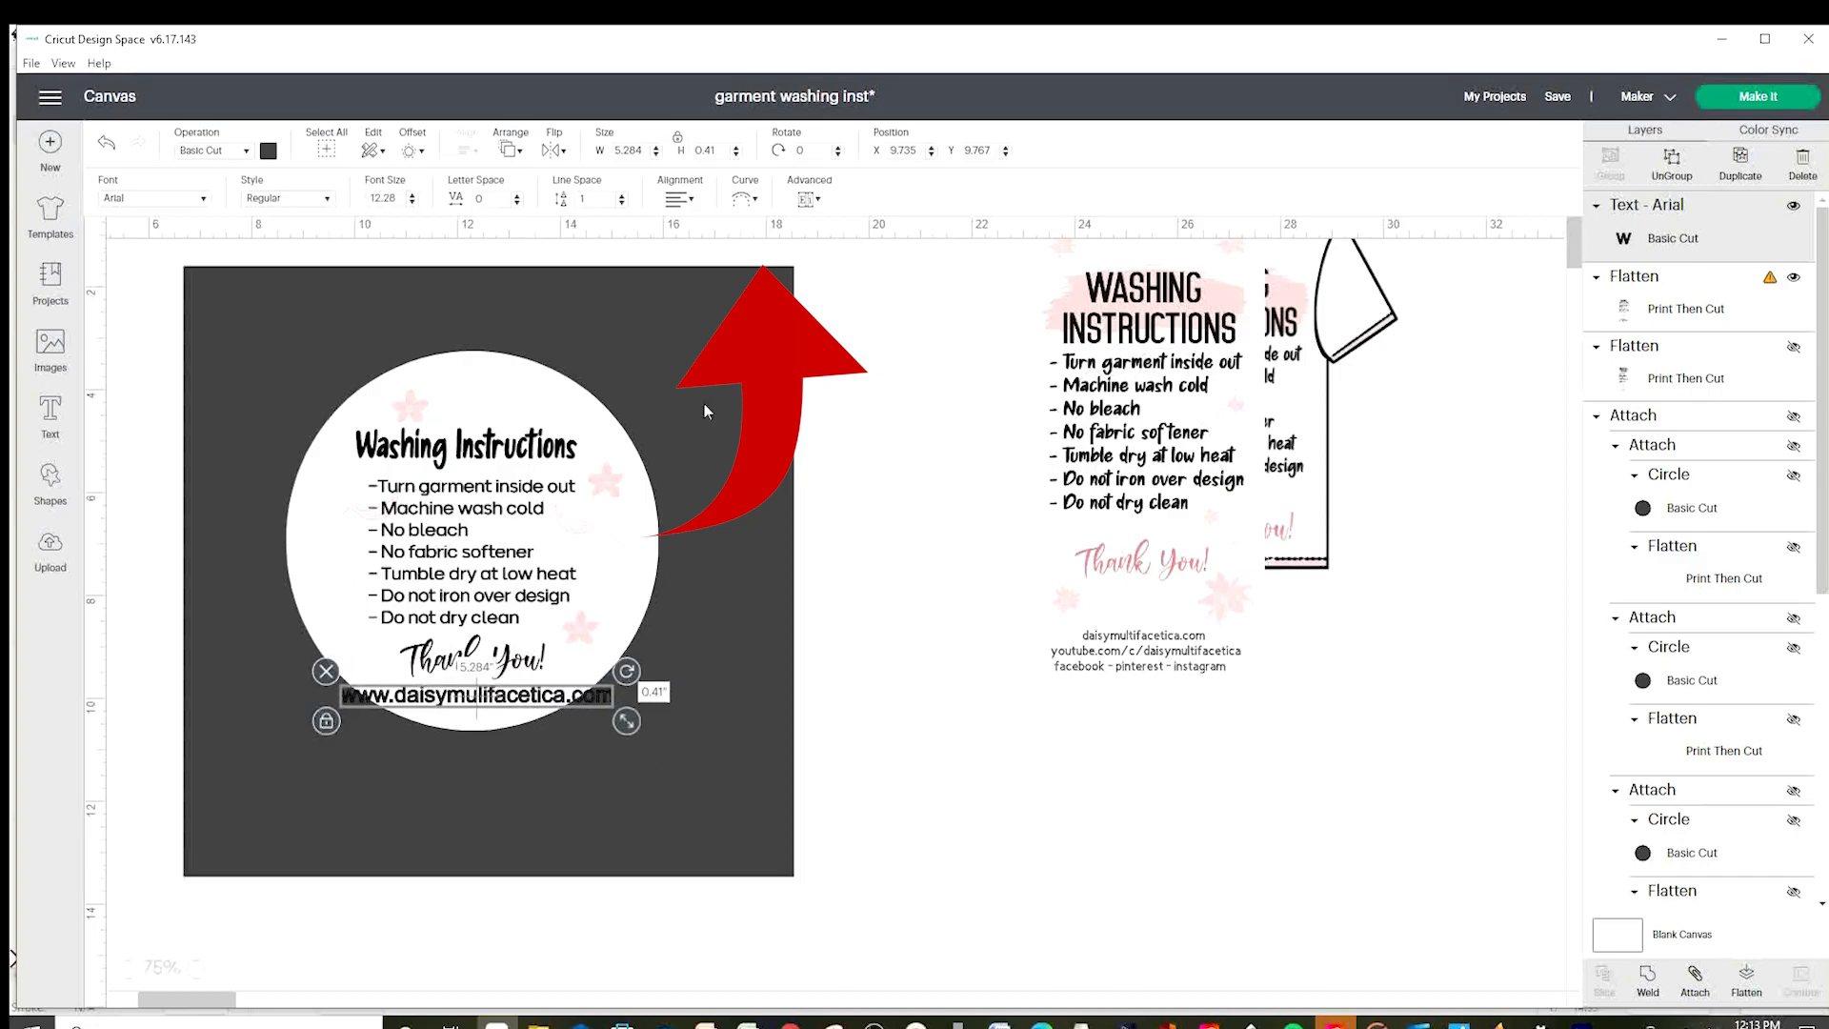
click(744, 204)
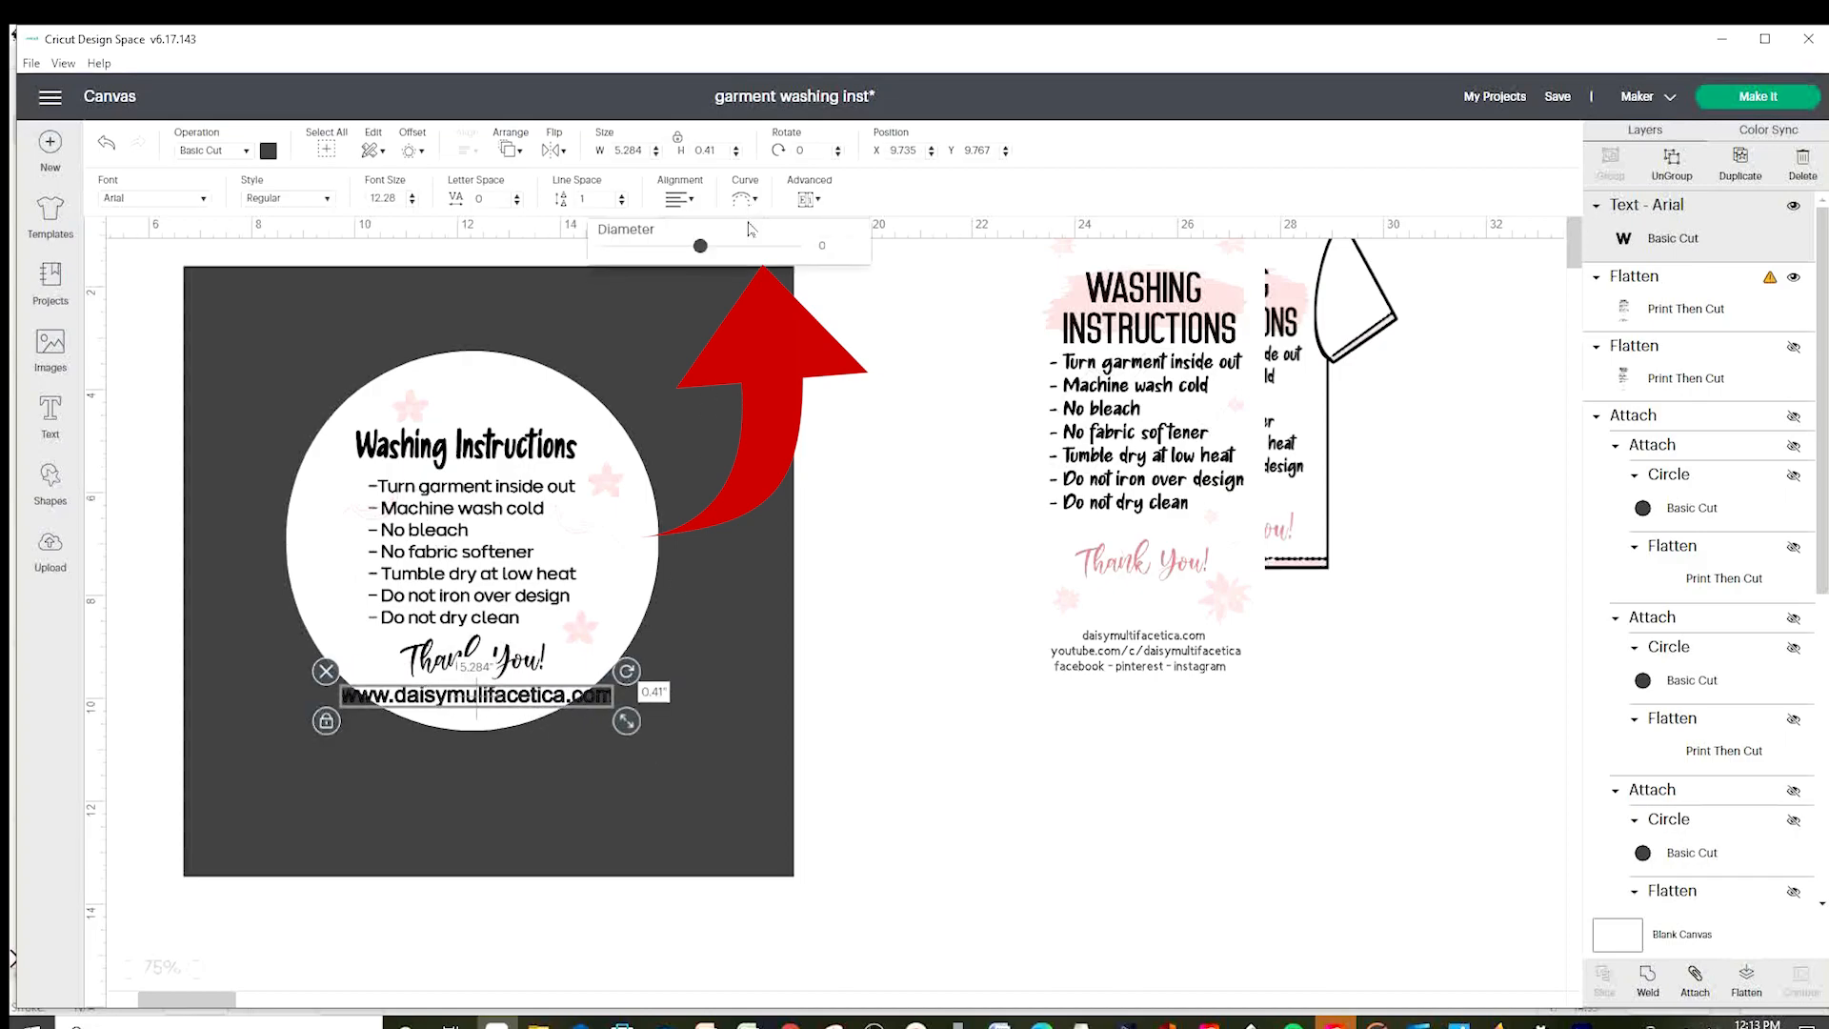
drag(701, 246, 676, 245)
drag(522, 684, 519, 698)
click(741, 204)
drag(675, 247, 664, 246)
drag(515, 705, 513, 705)
click(741, 202)
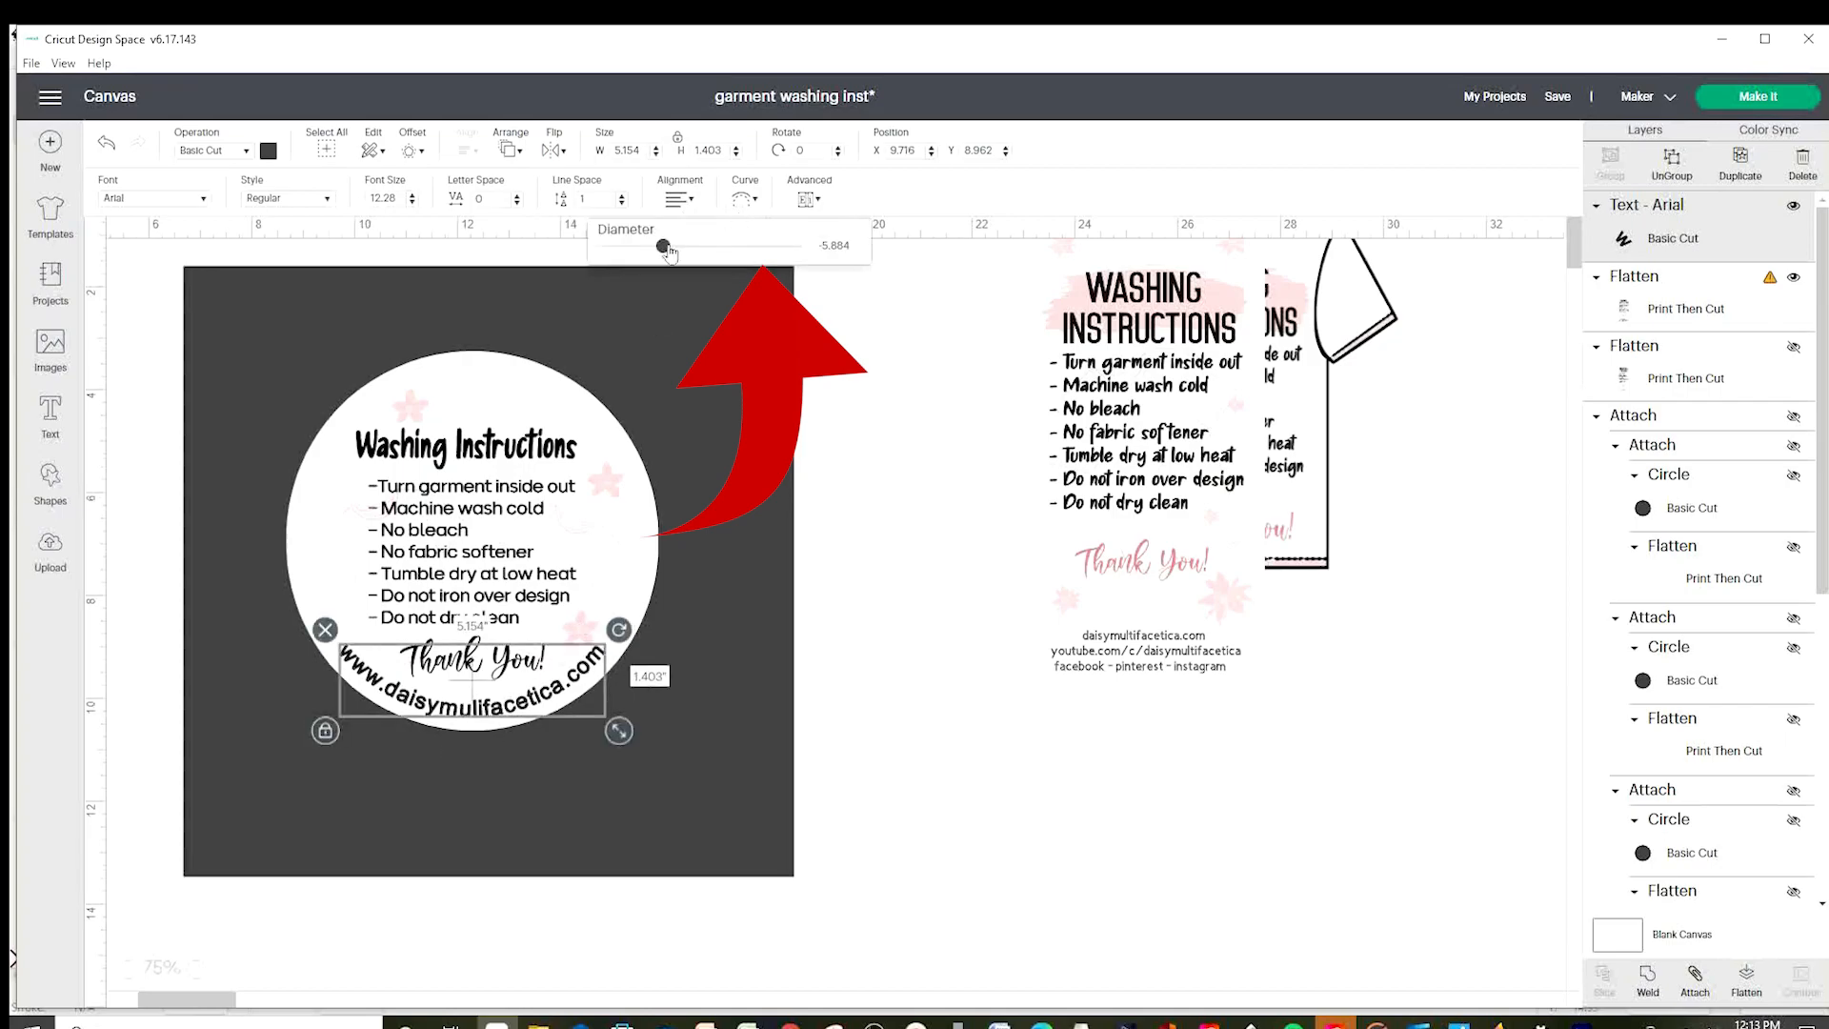
drag(664, 247, 667, 247)
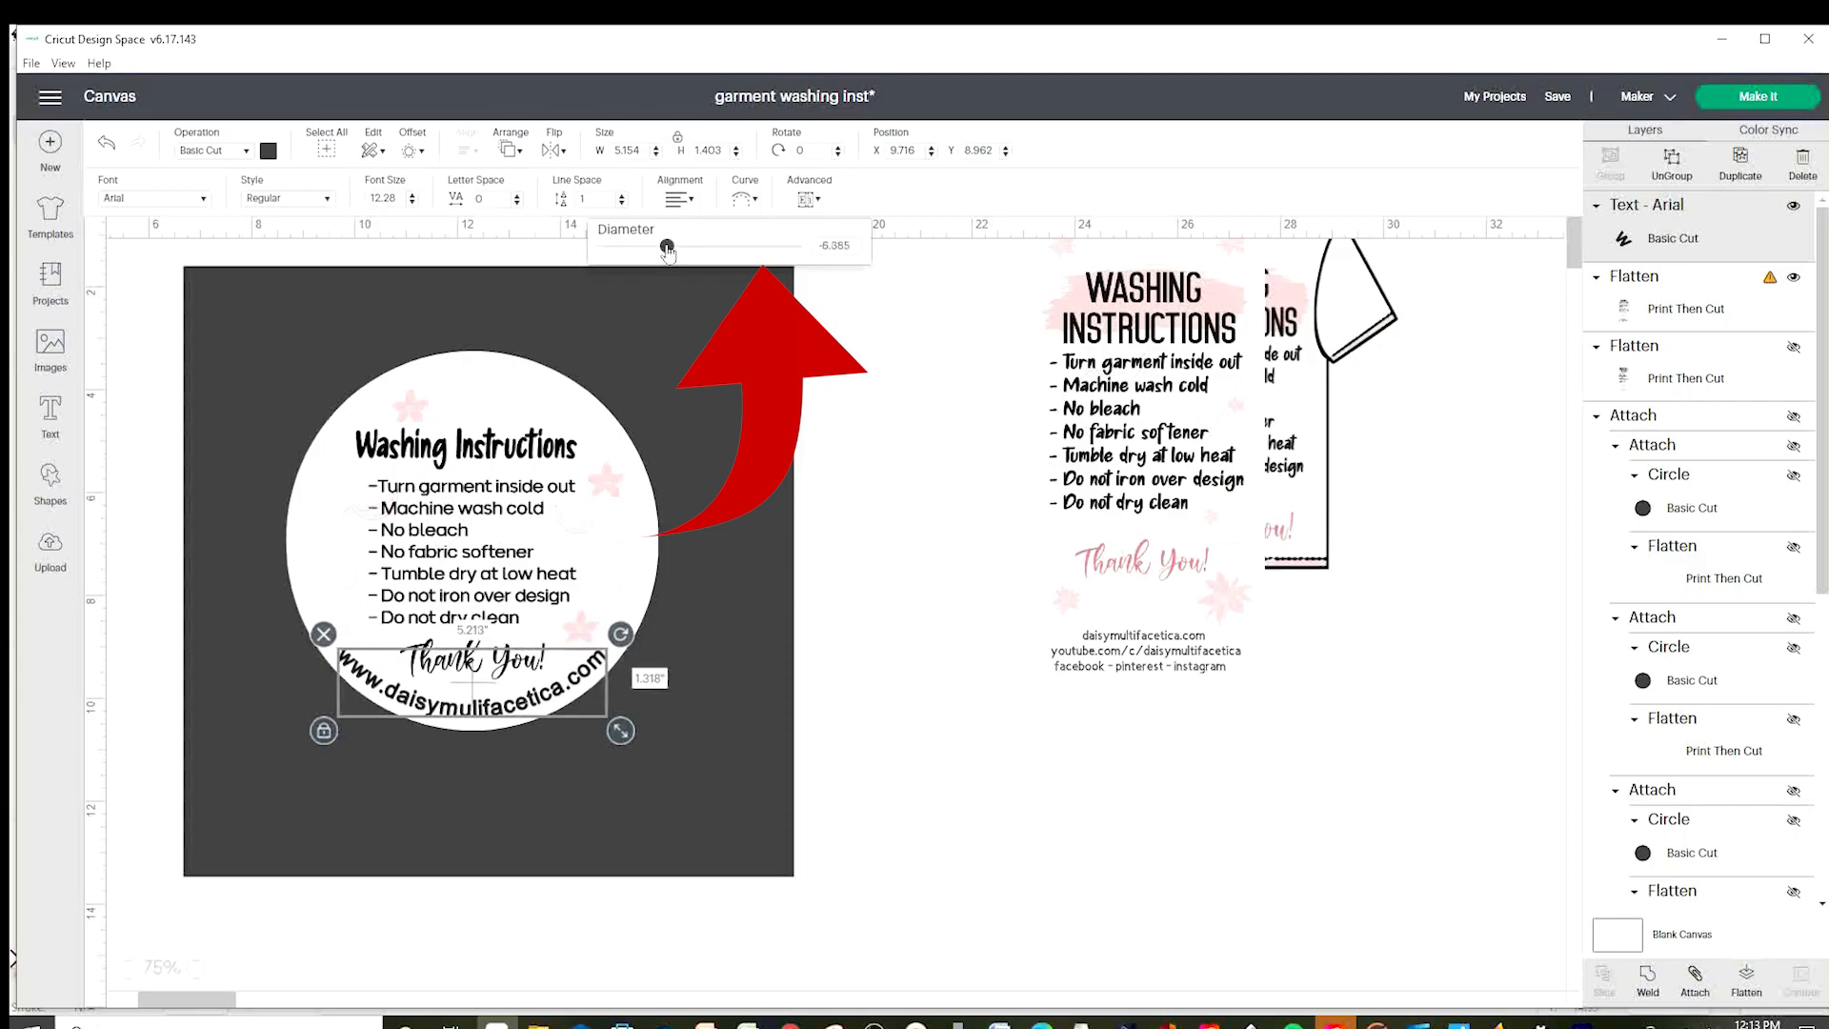
click(921, 668)
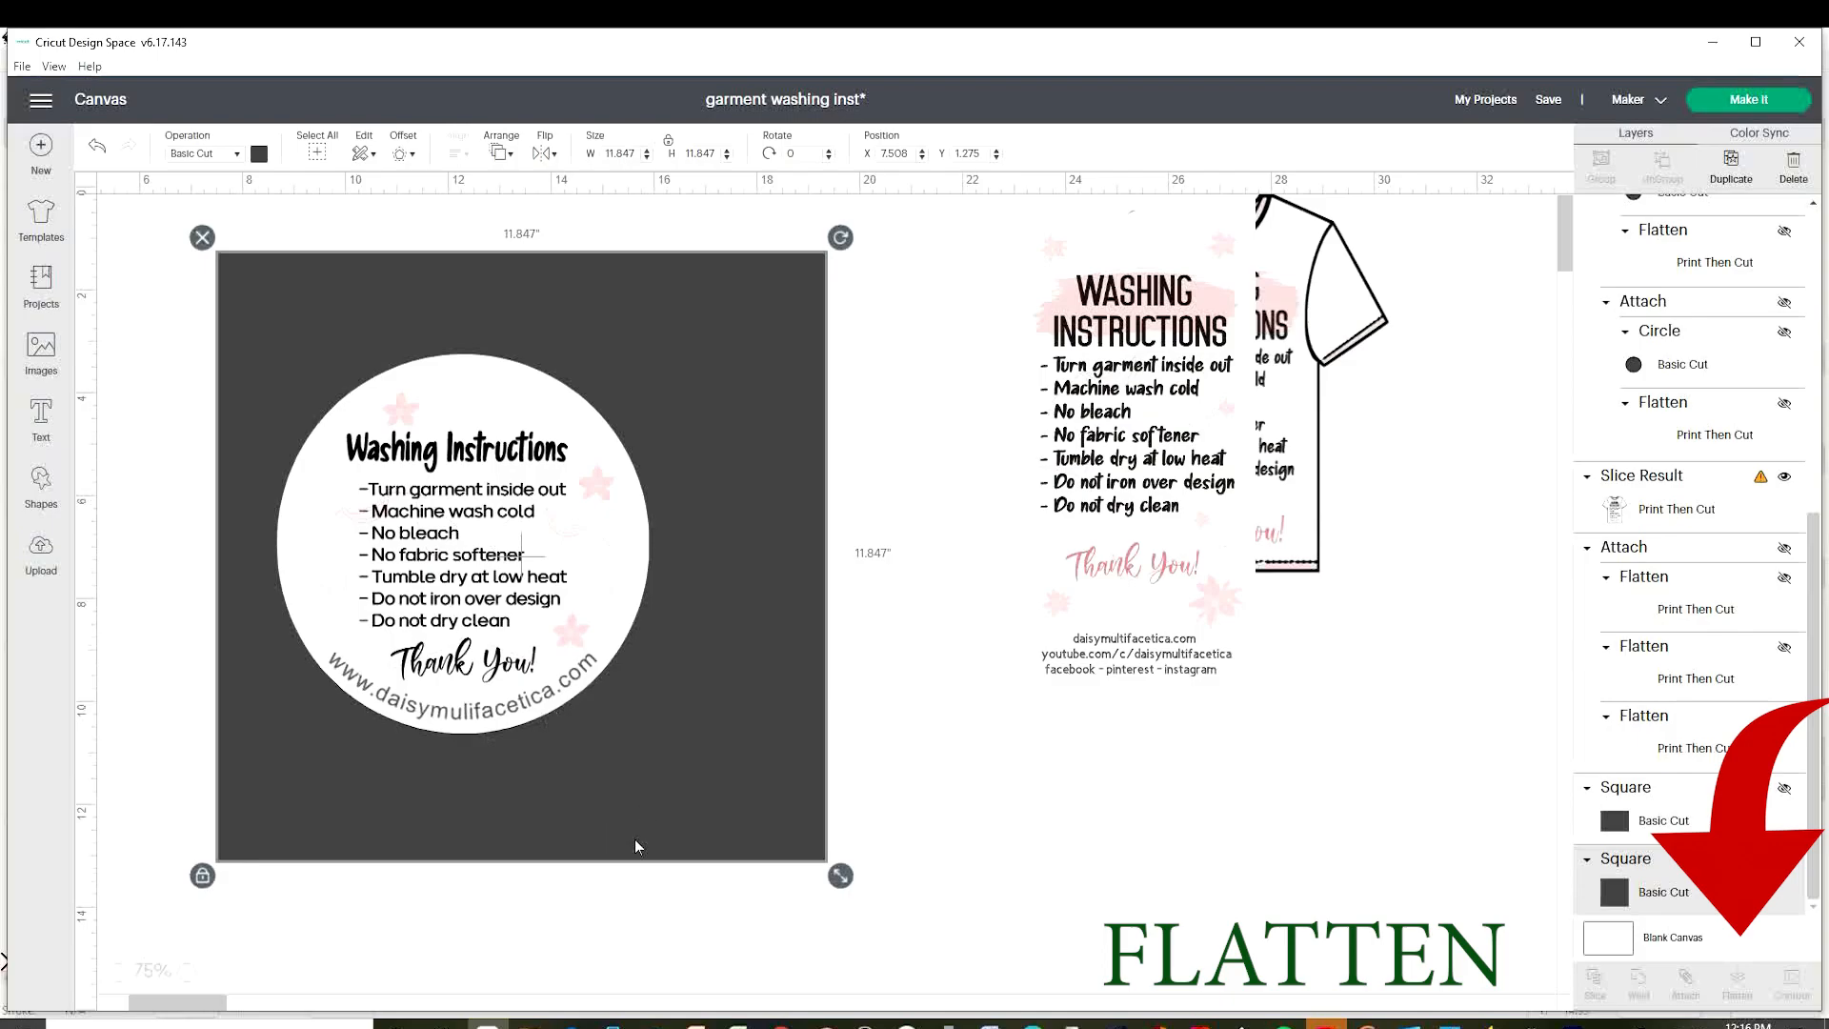
Flatten the curved website text together with the round card and return the dark square behind it.
drag(598, 838, 1170, 861)
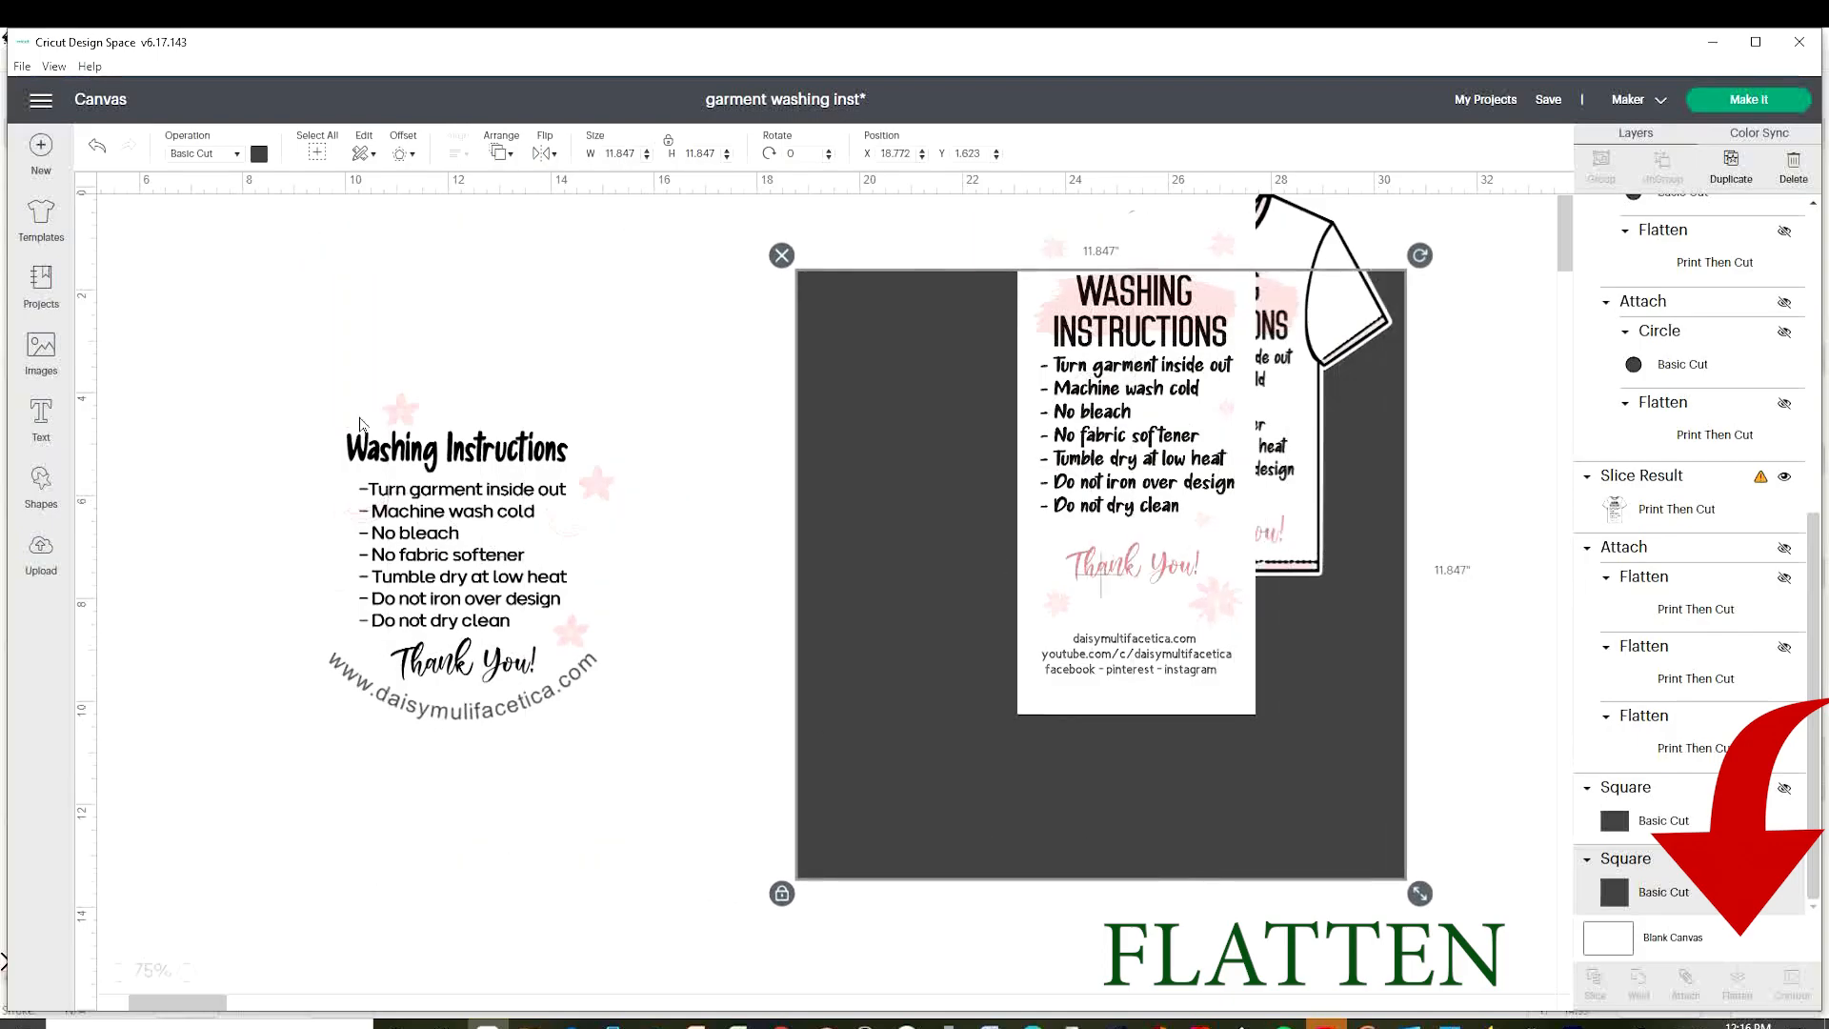
drag(210, 305, 709, 871)
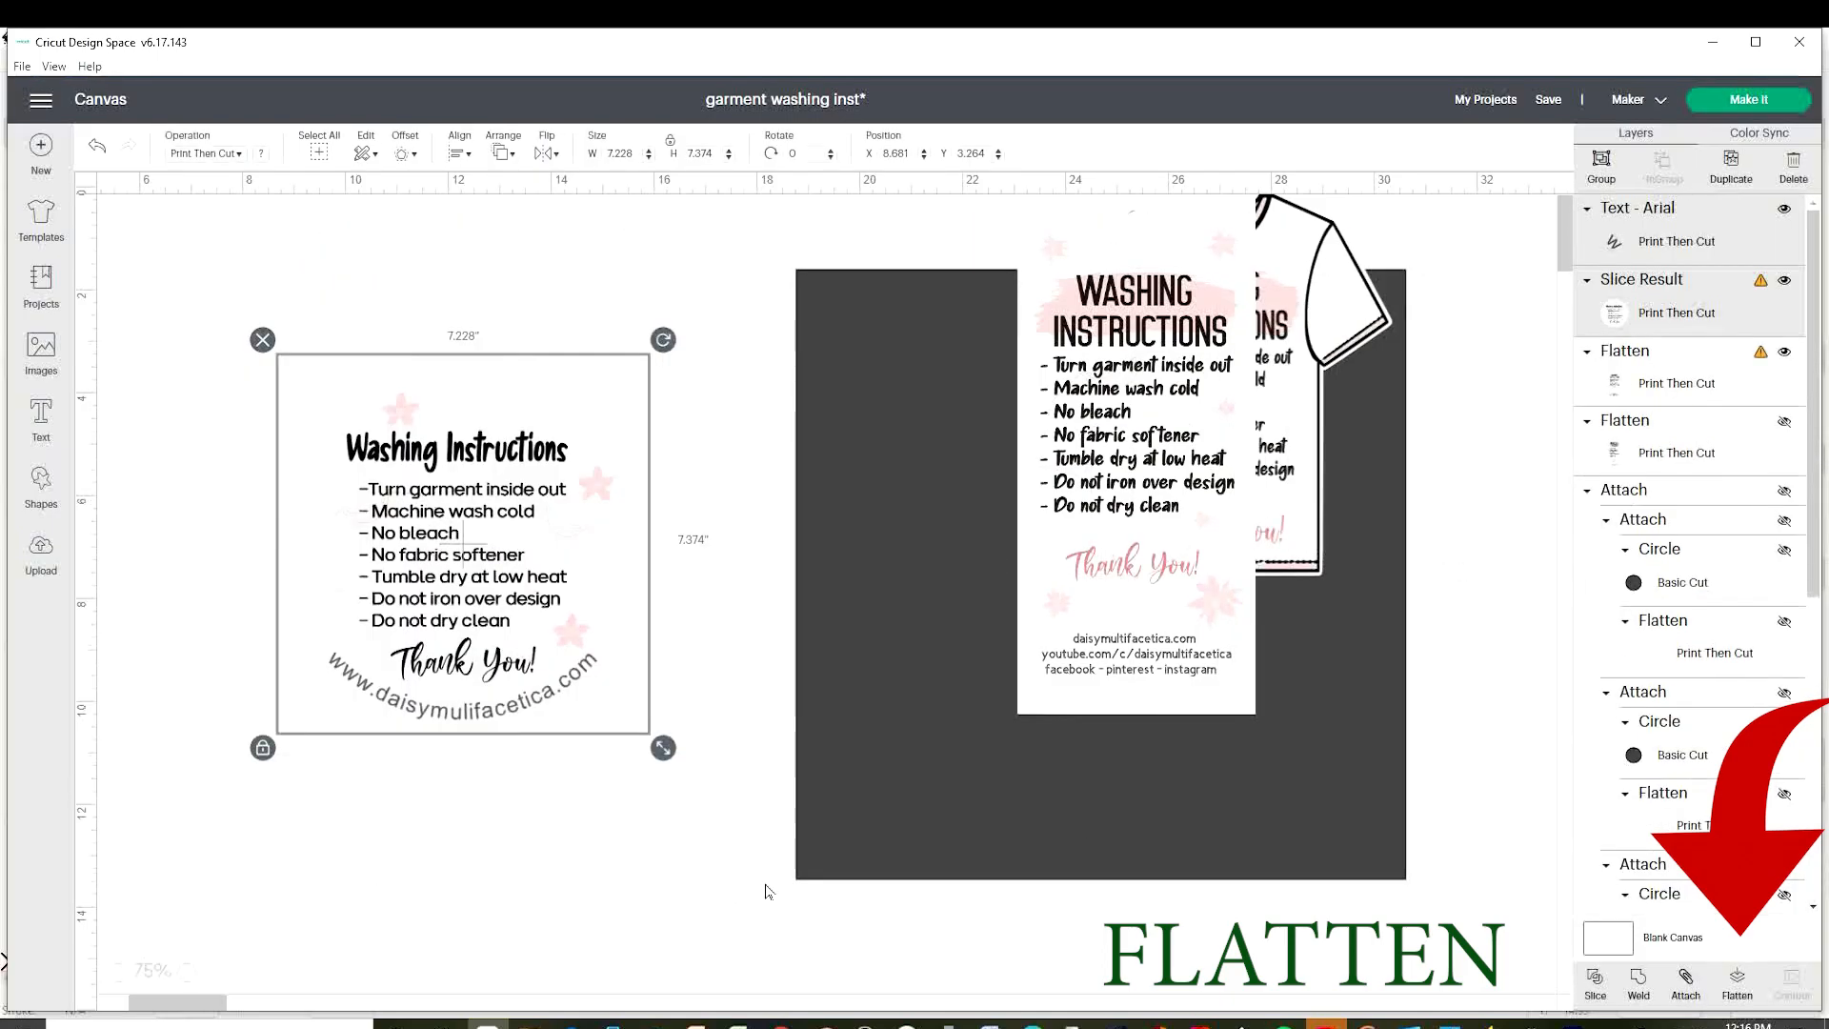
click(1737, 981)
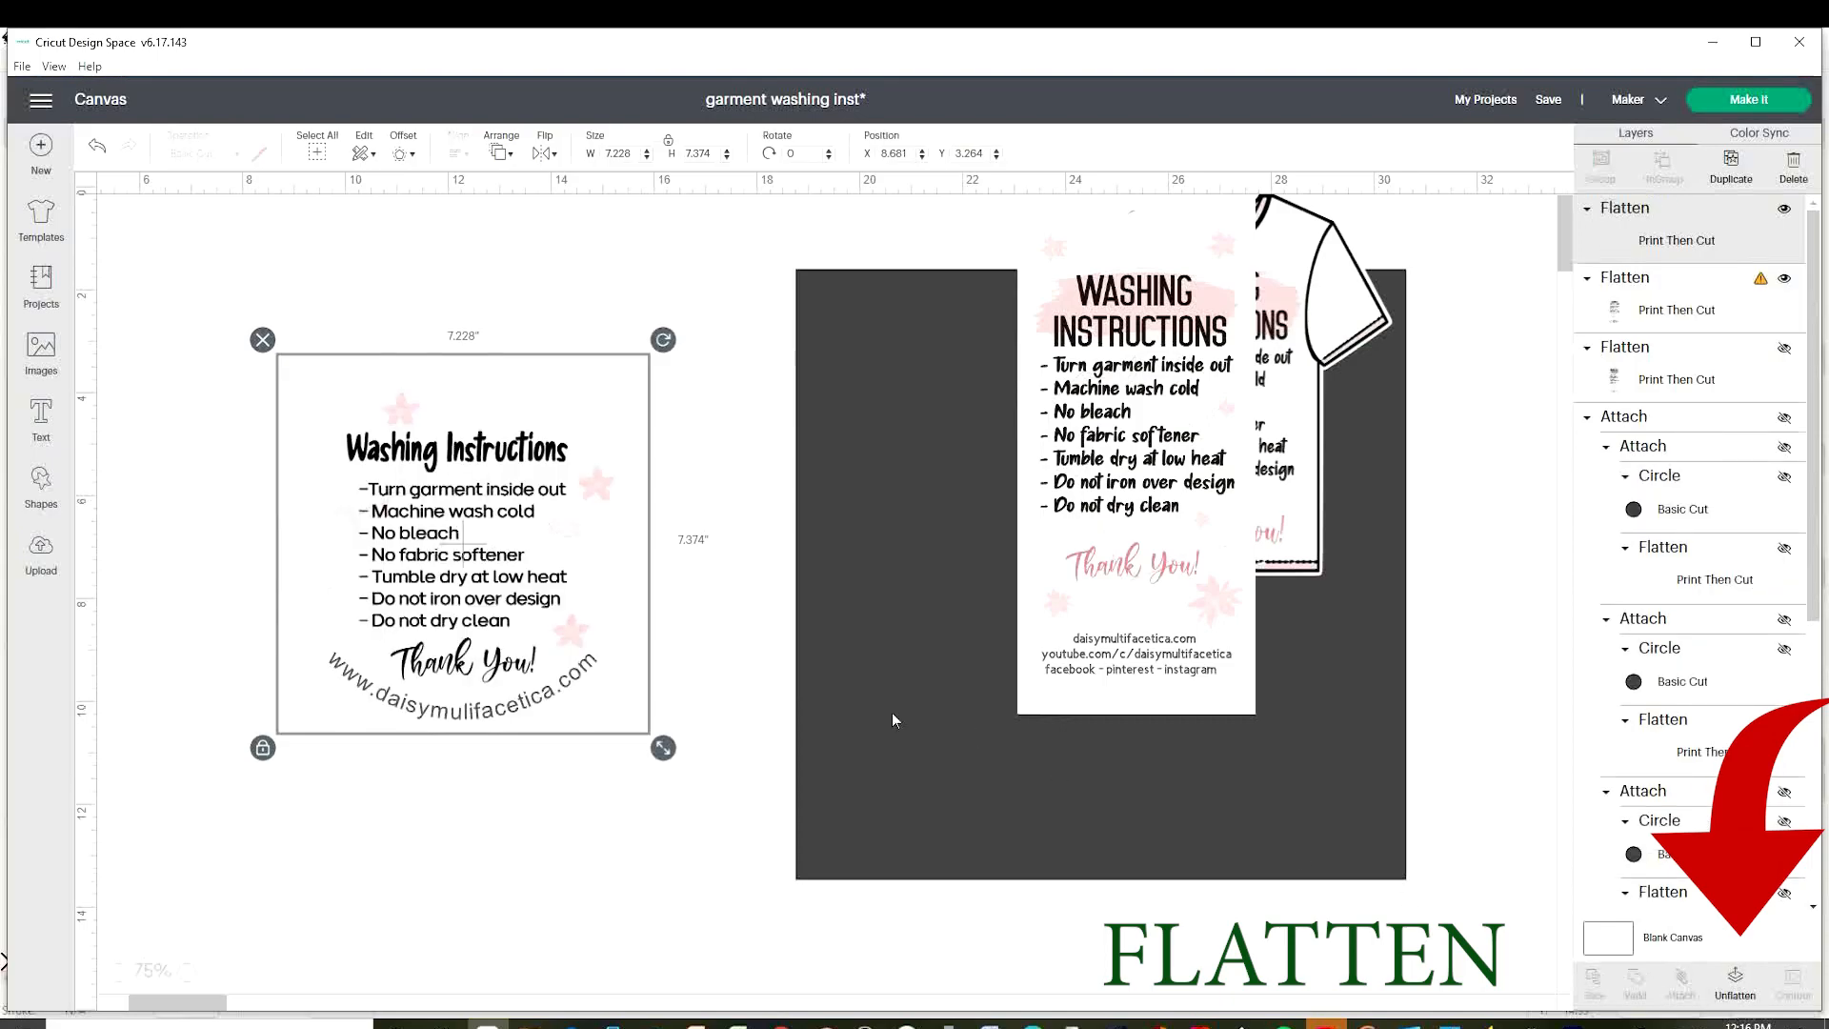
key(ctrl+z)
key(ctrl+z)
key(ctrl+z)
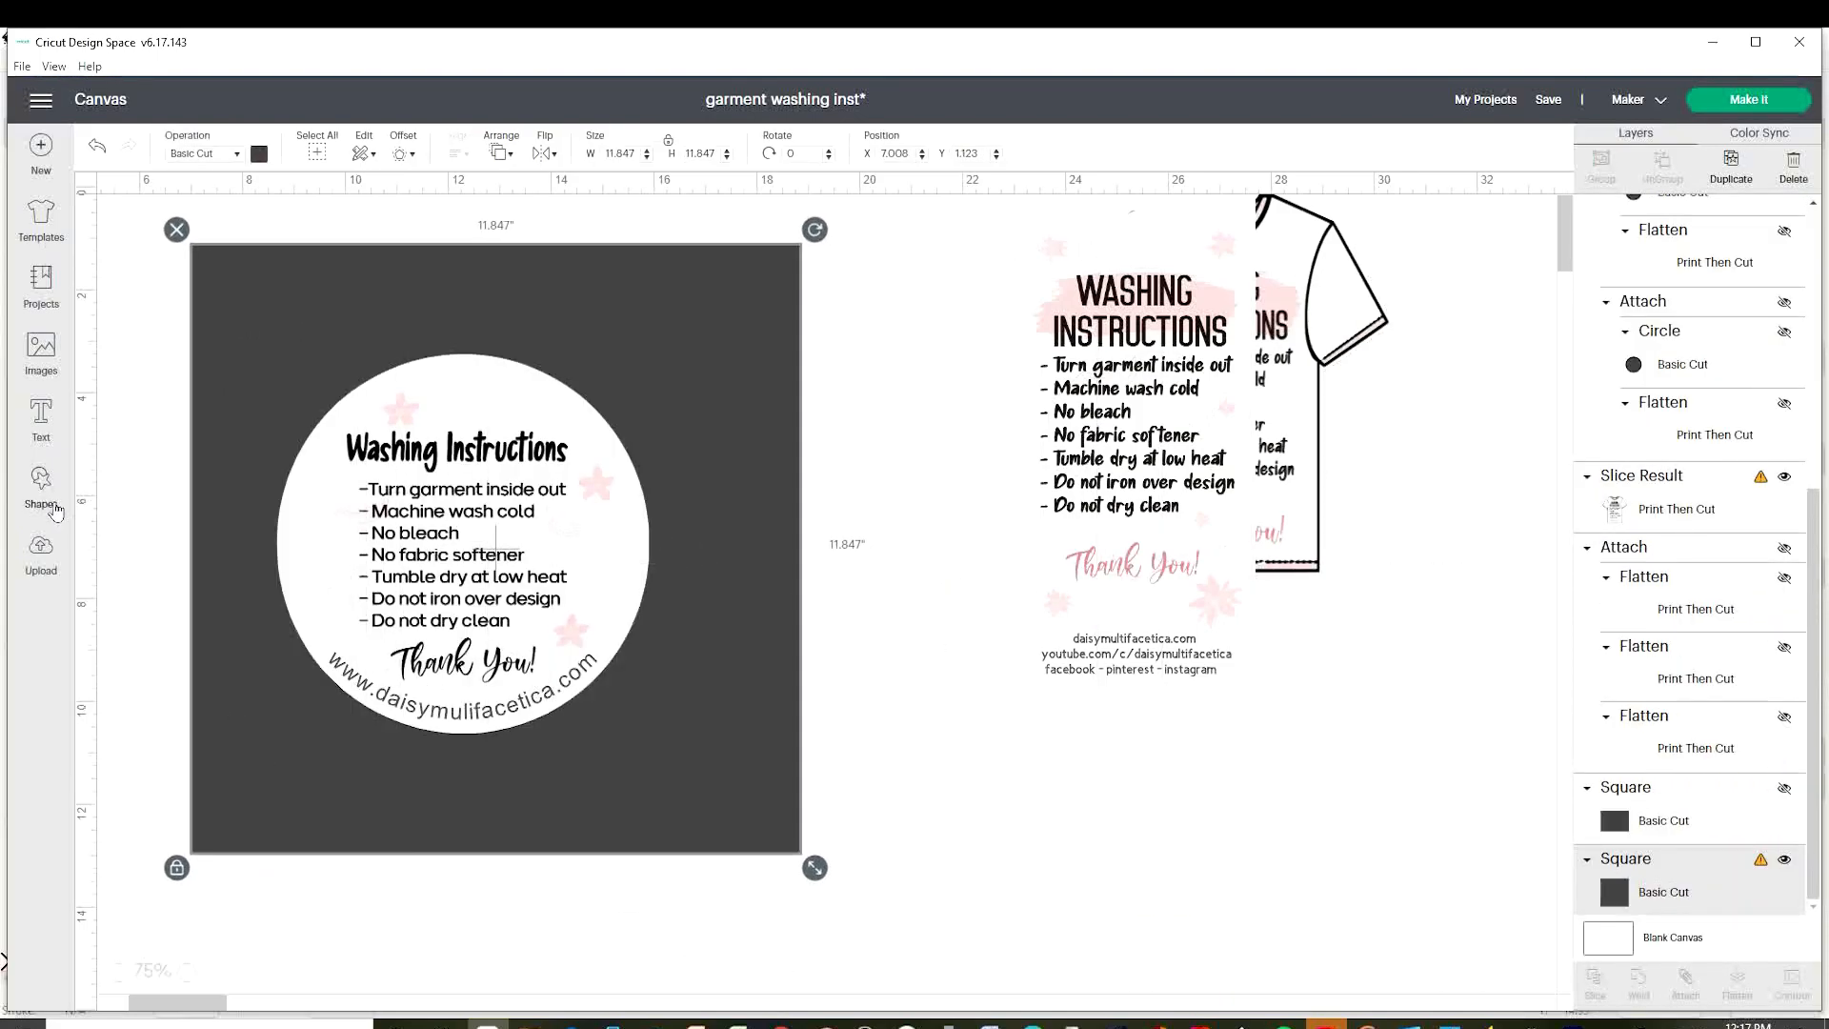
Add a circle, shrink it to about 0.667 inches and place it above the round card's title as a punch hole.
click(41, 486)
click(290, 488)
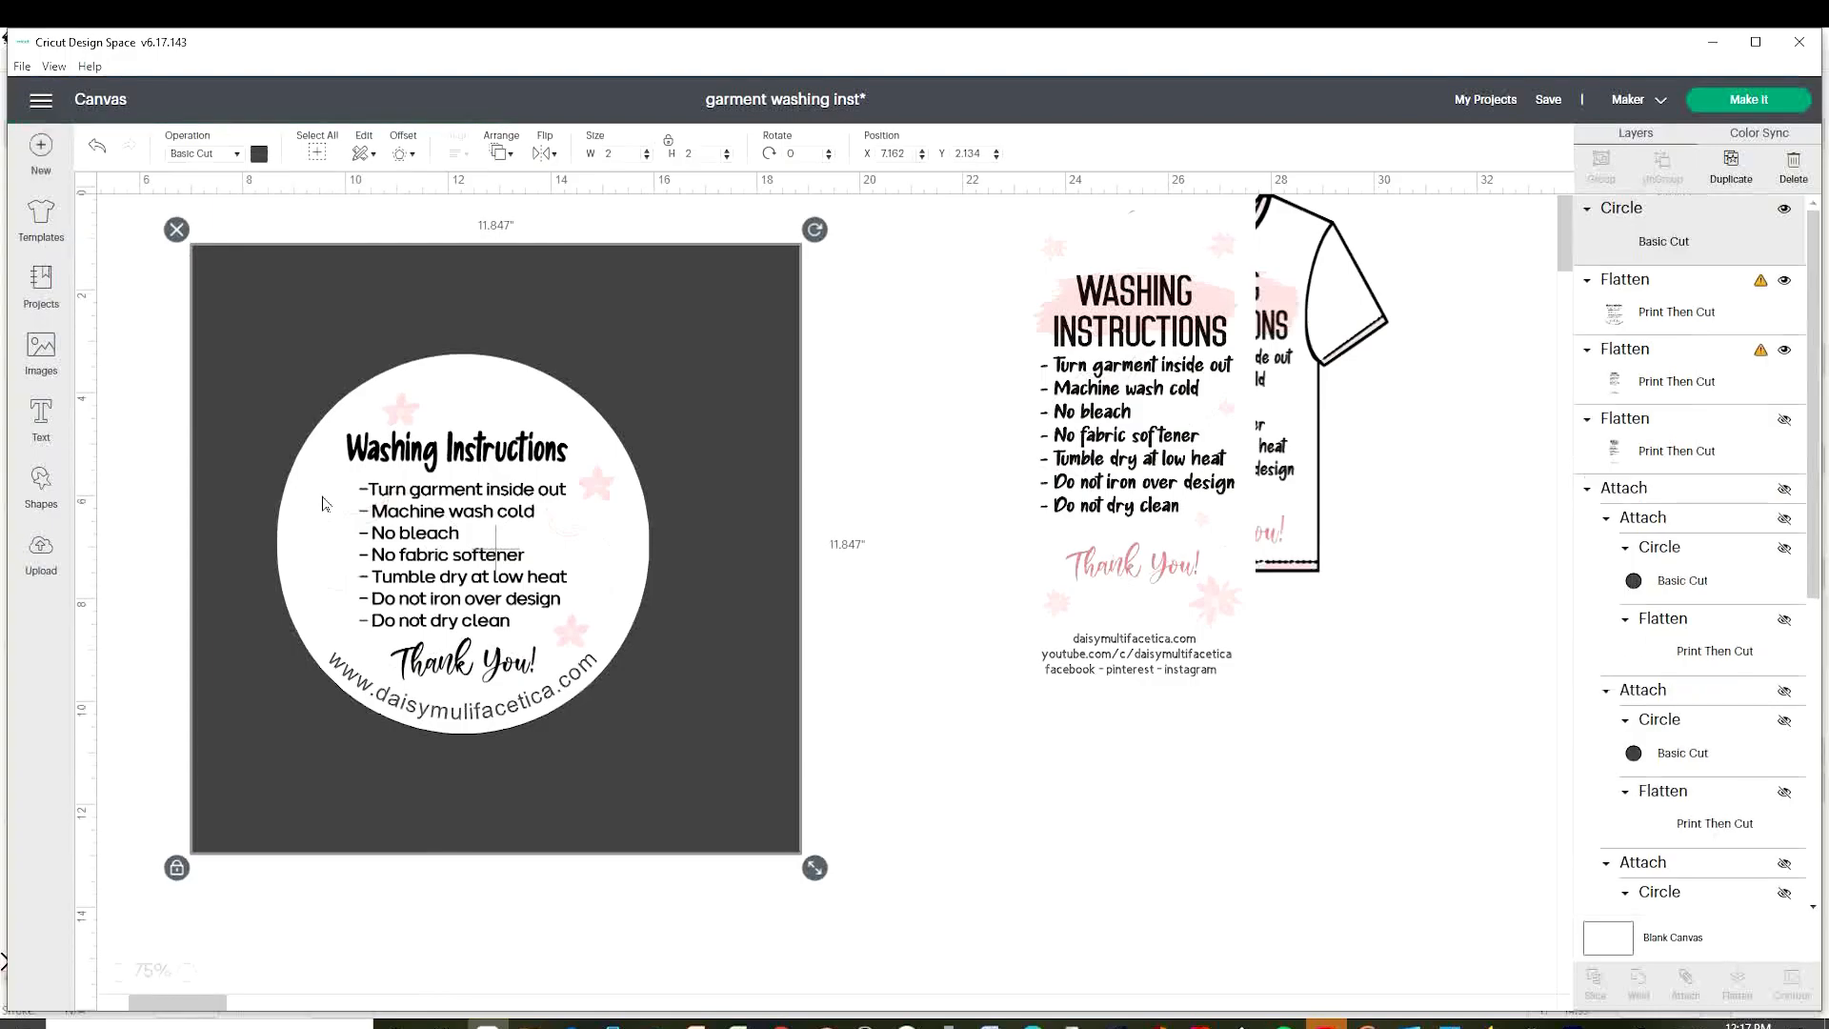
drag(267, 370, 458, 402)
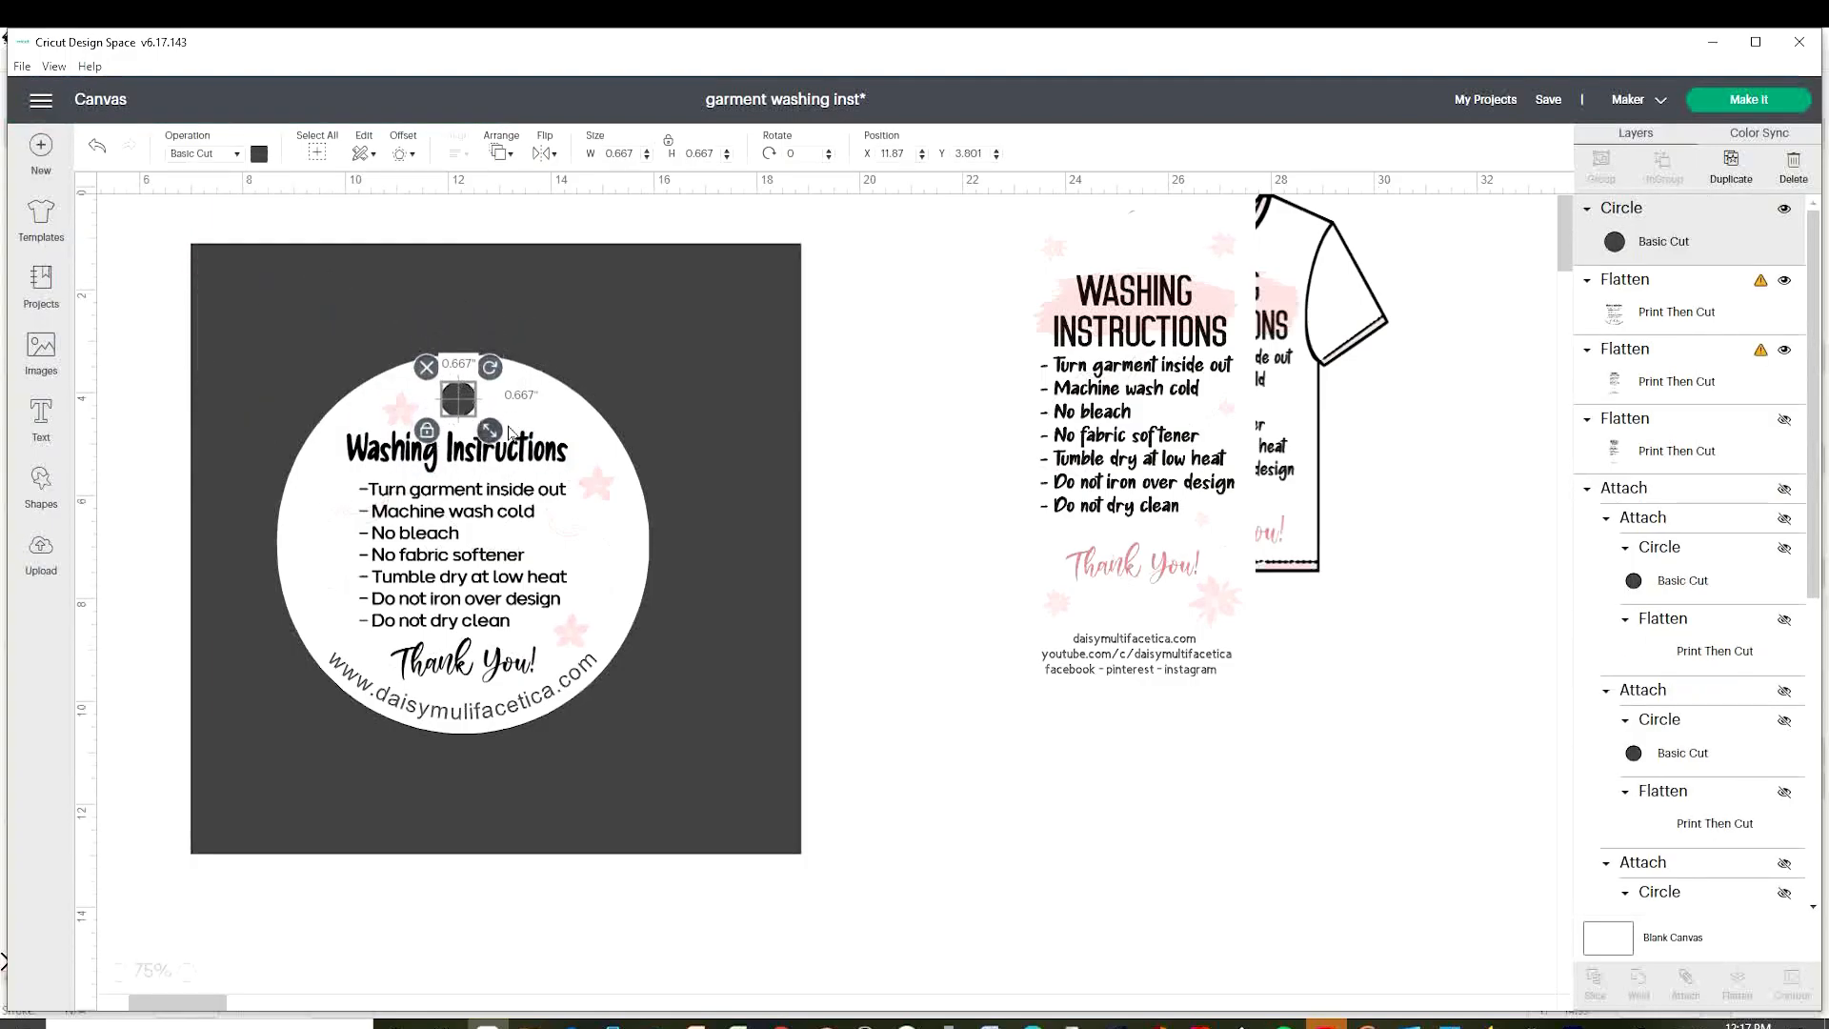
Delete the dark square, then center the punch-hole circle horizontally on the round card and attach them.
click(757, 562)
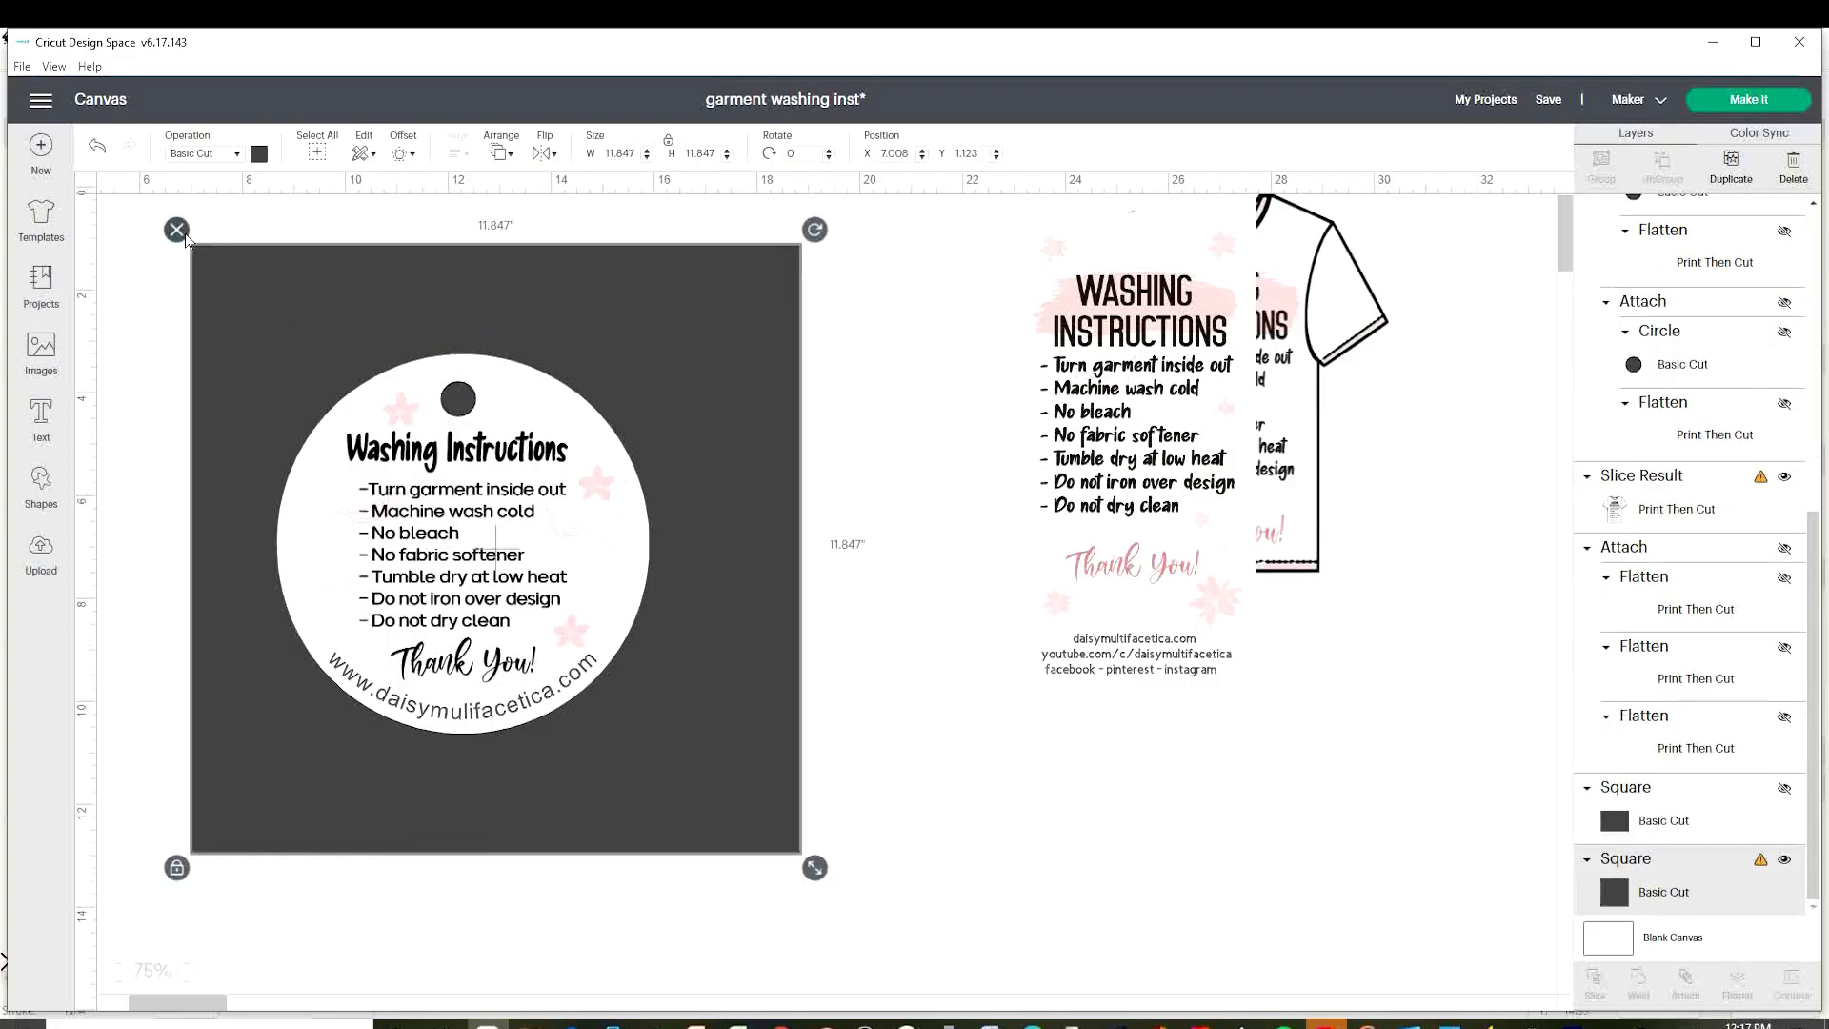
click(177, 232)
drag(170, 252, 726, 875)
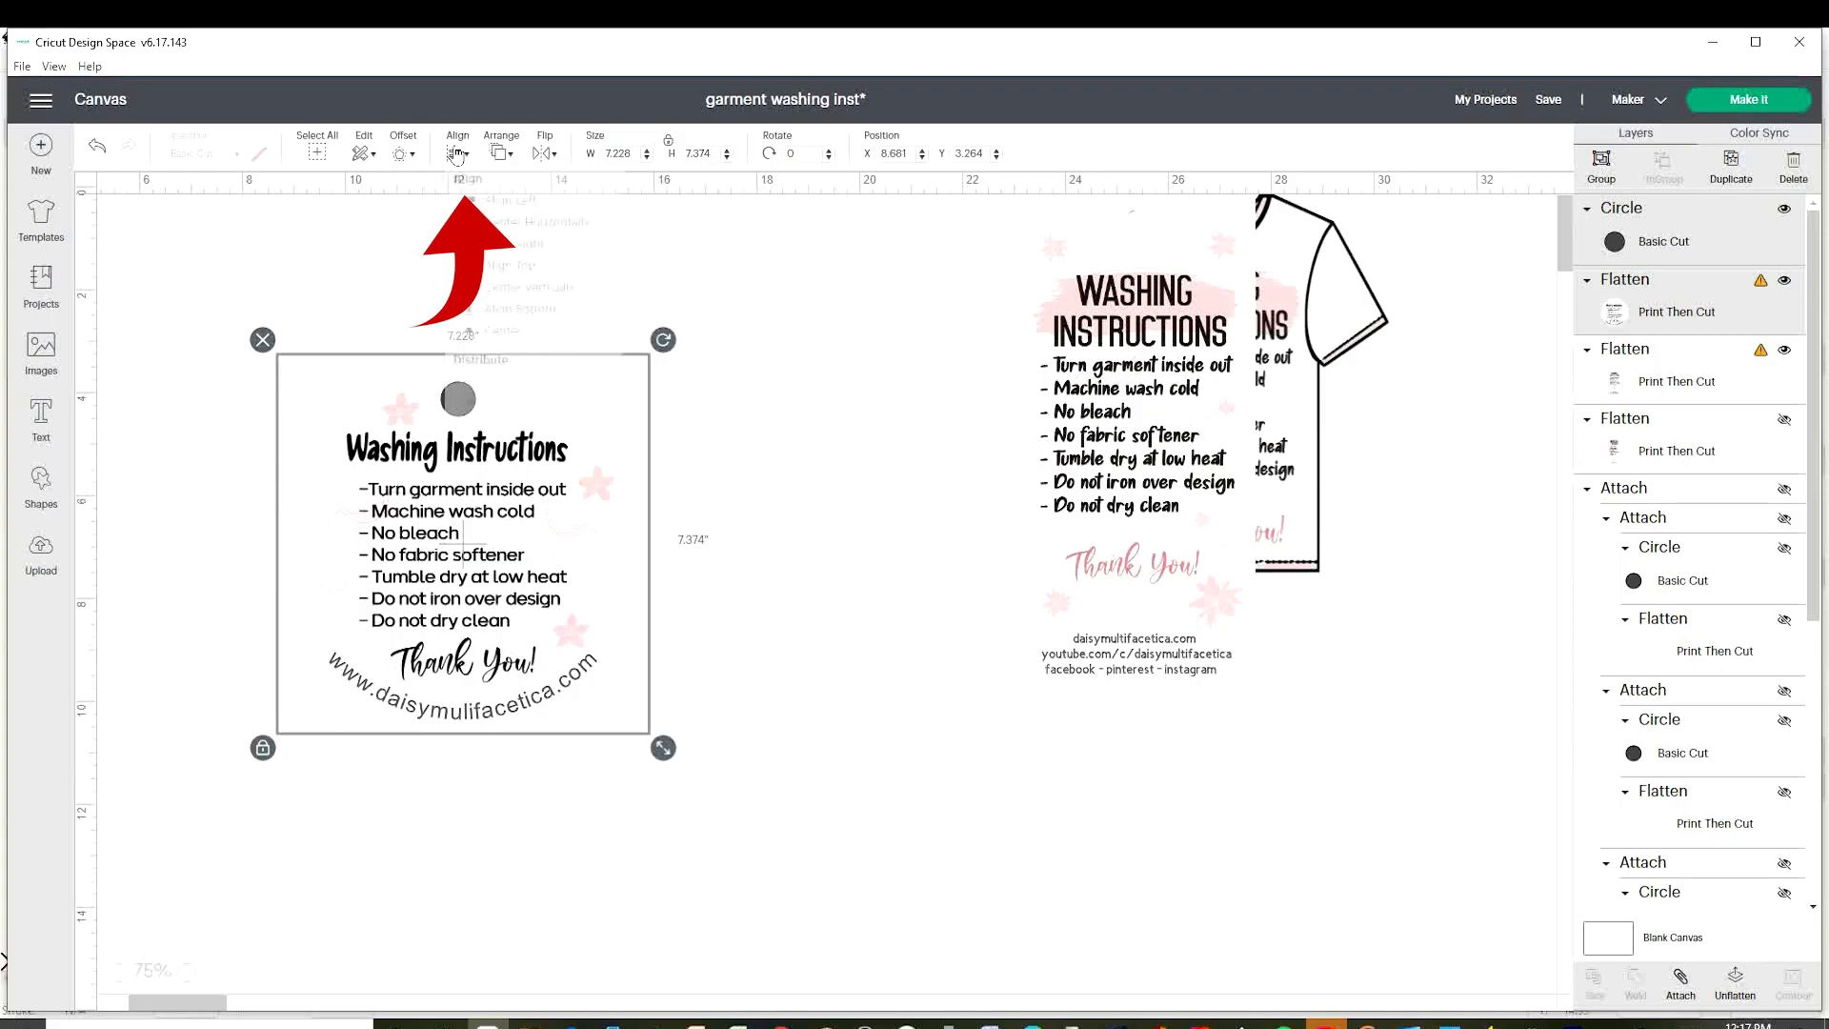
click(457, 153)
click(541, 233)
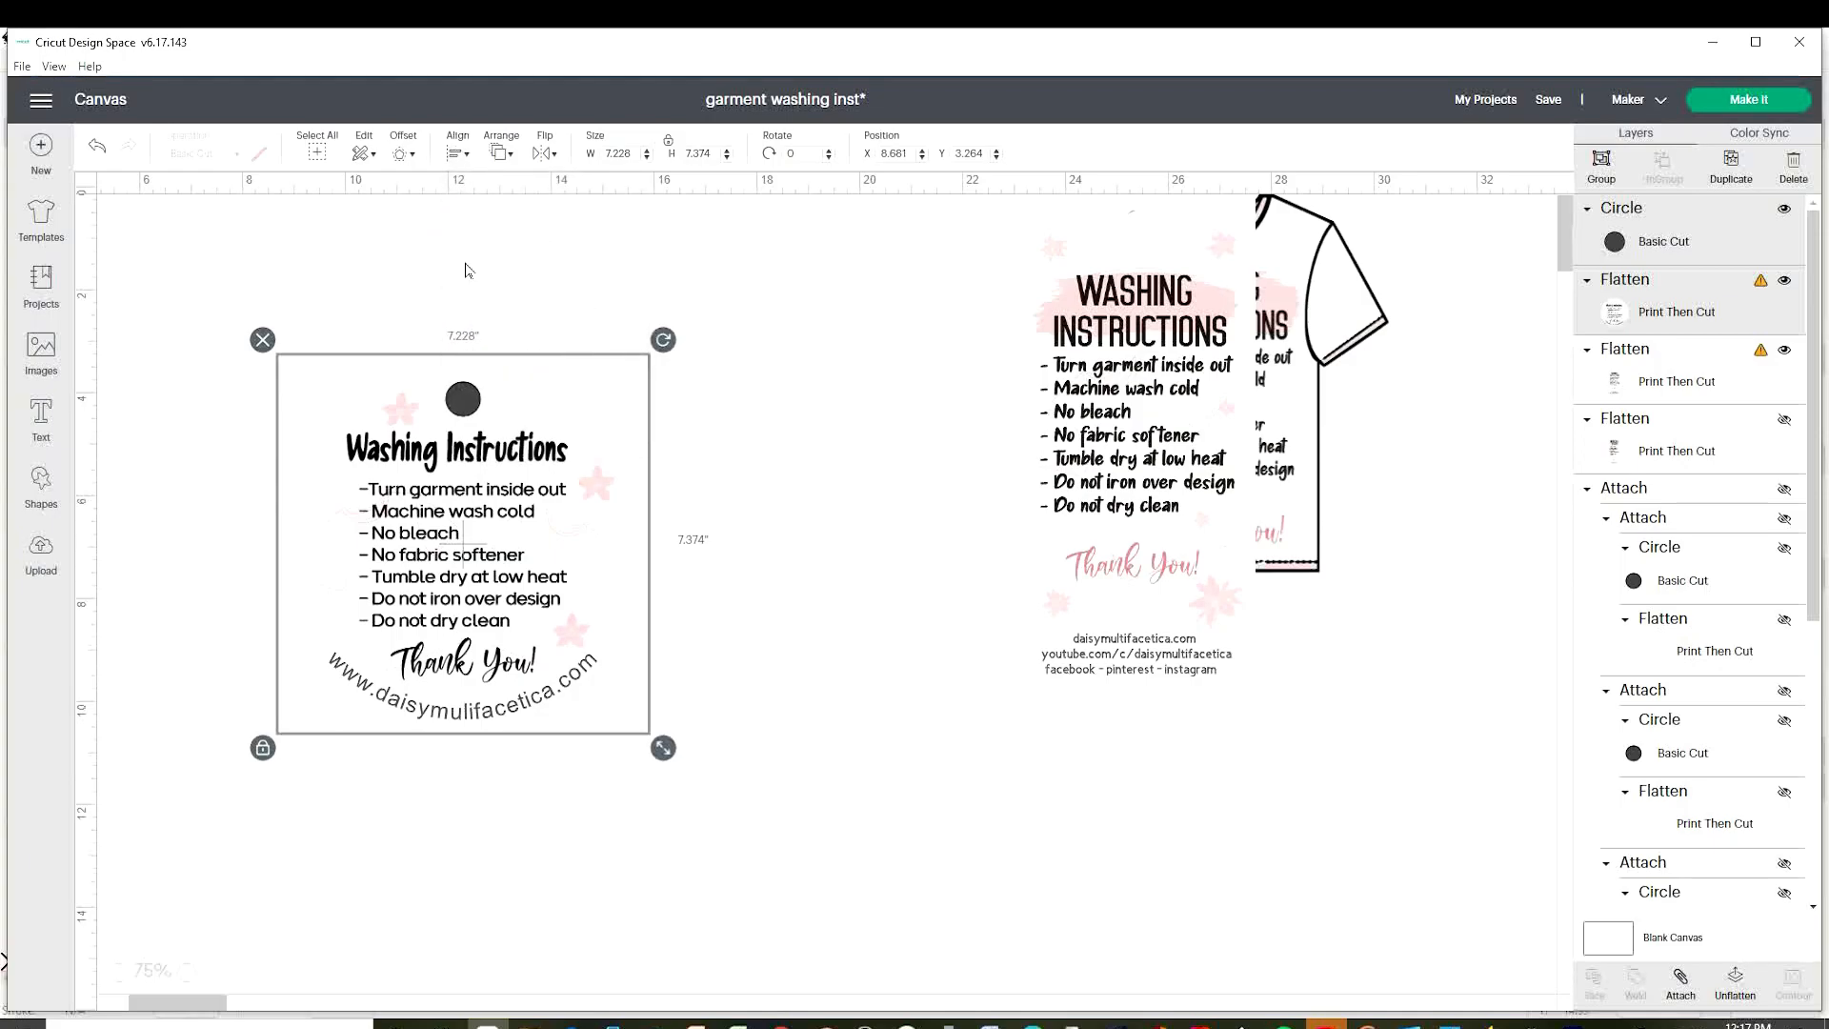
click(1681, 982)
Arrange the round, rectangular and T-shirt care cards side by side on the canvas.
drag(520, 636, 681, 600)
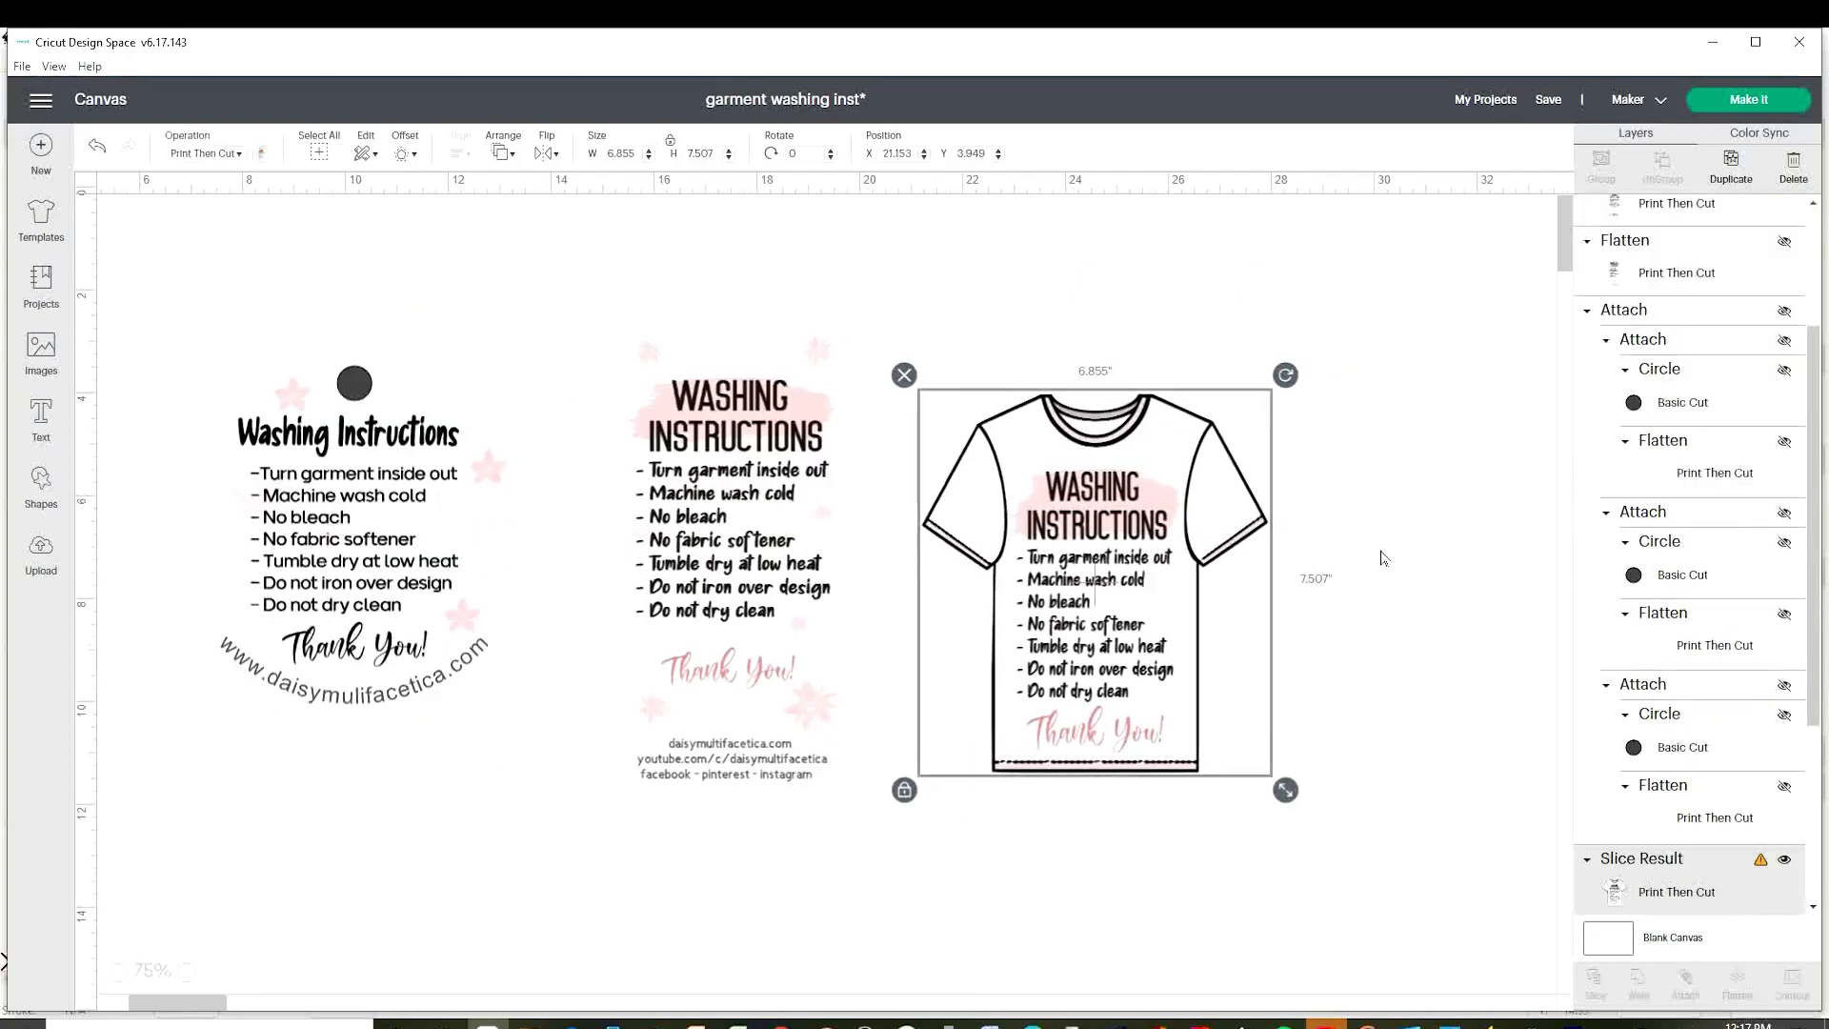
click(897, 656)
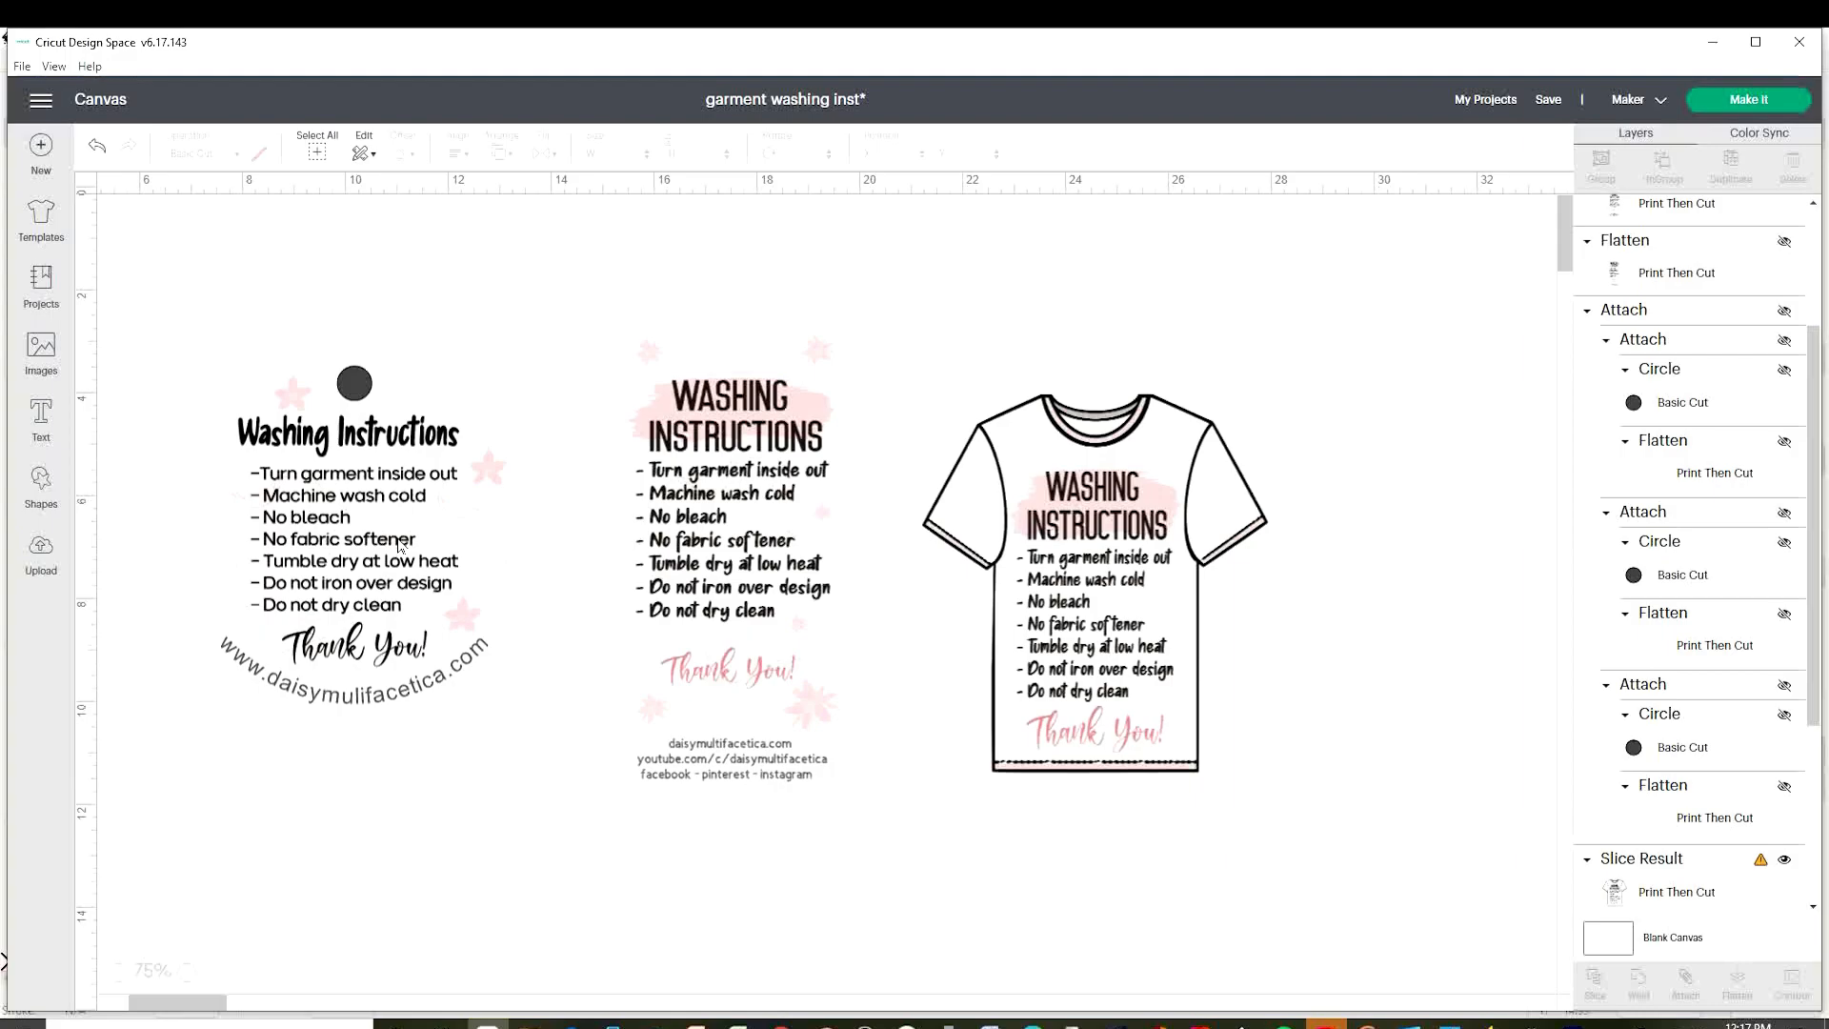
Move the attached row of rectangular cards aside and duplicate the T-shirt card to start a row of three.
click(437, 688)
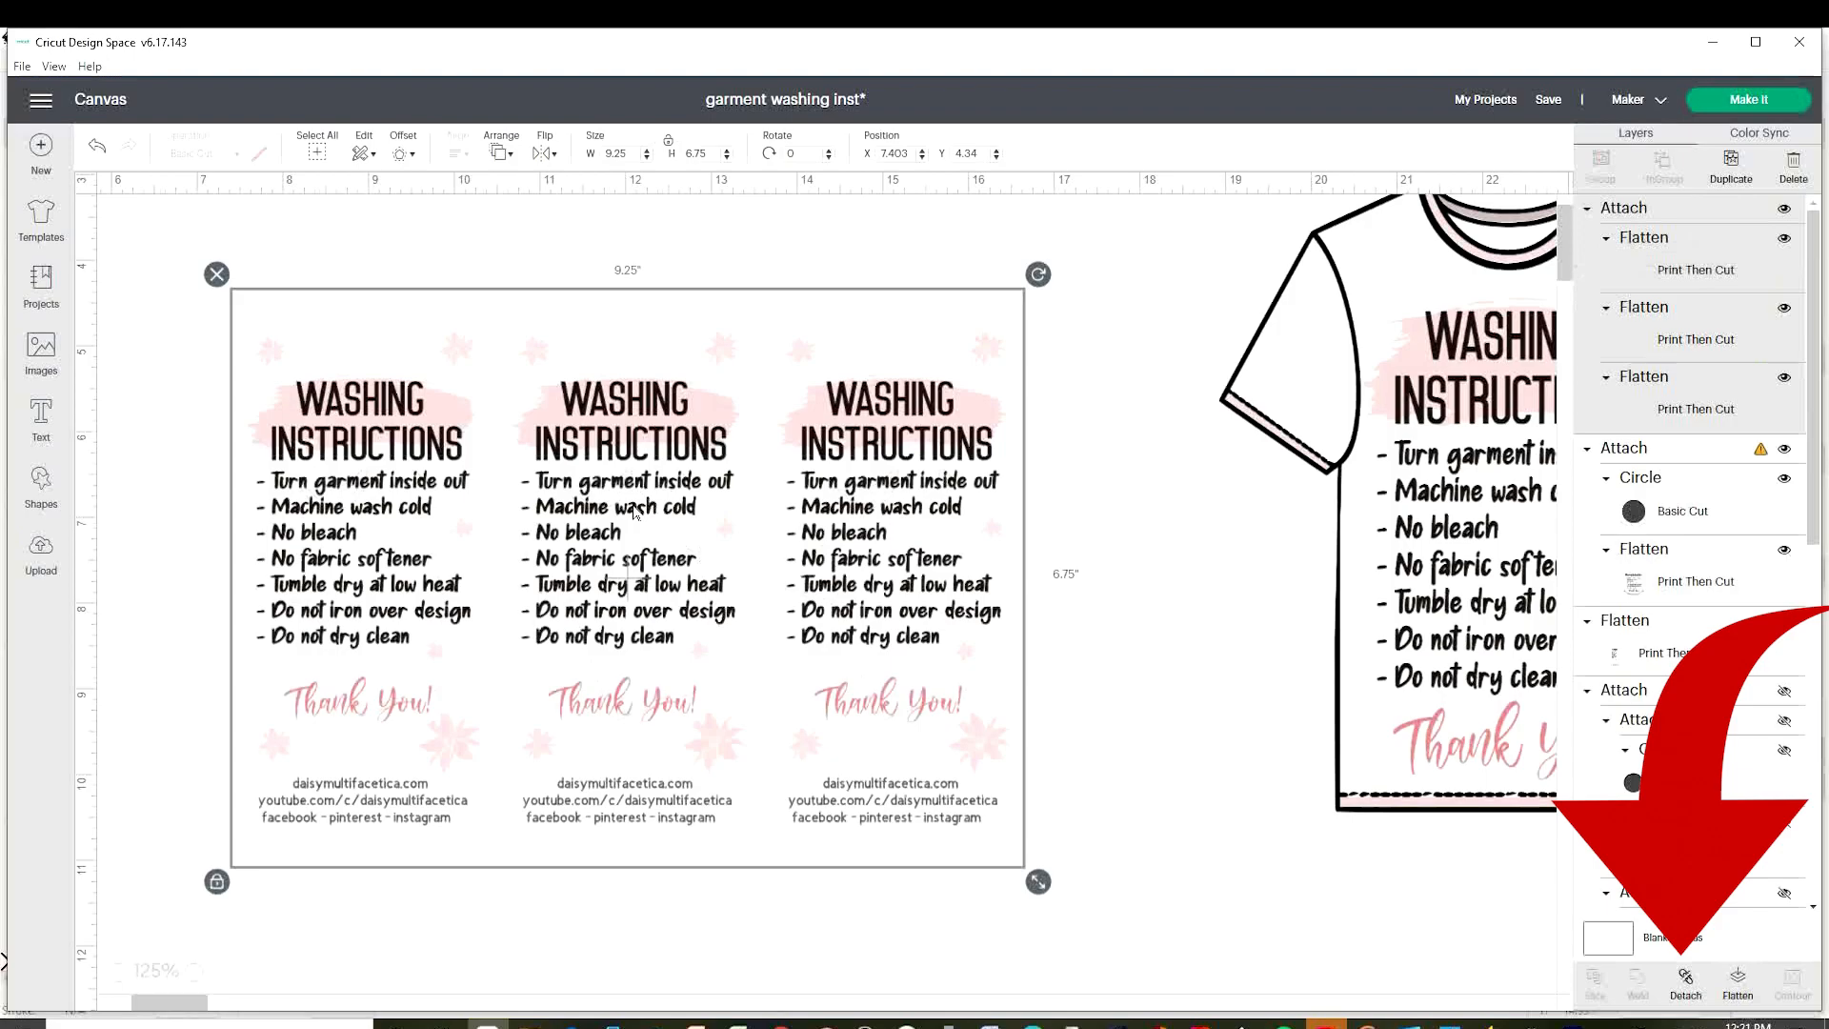
drag(636, 515, 982, 422)
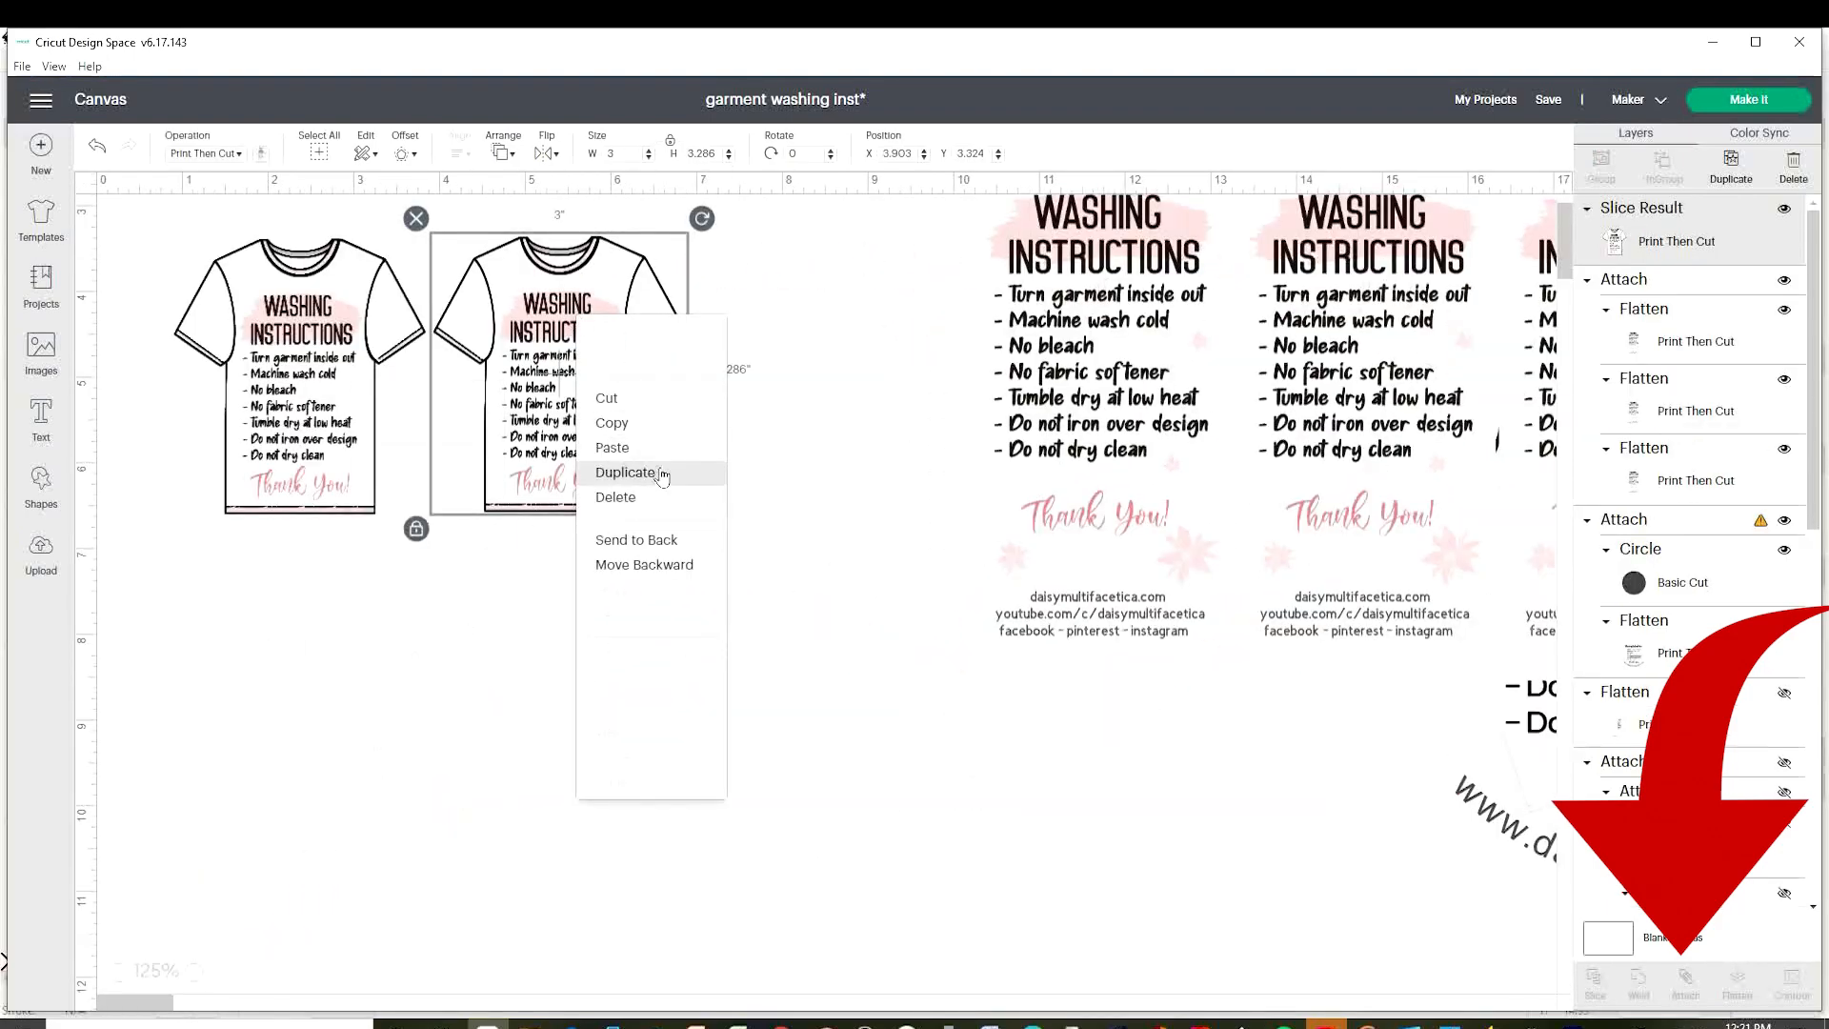
click(631, 470)
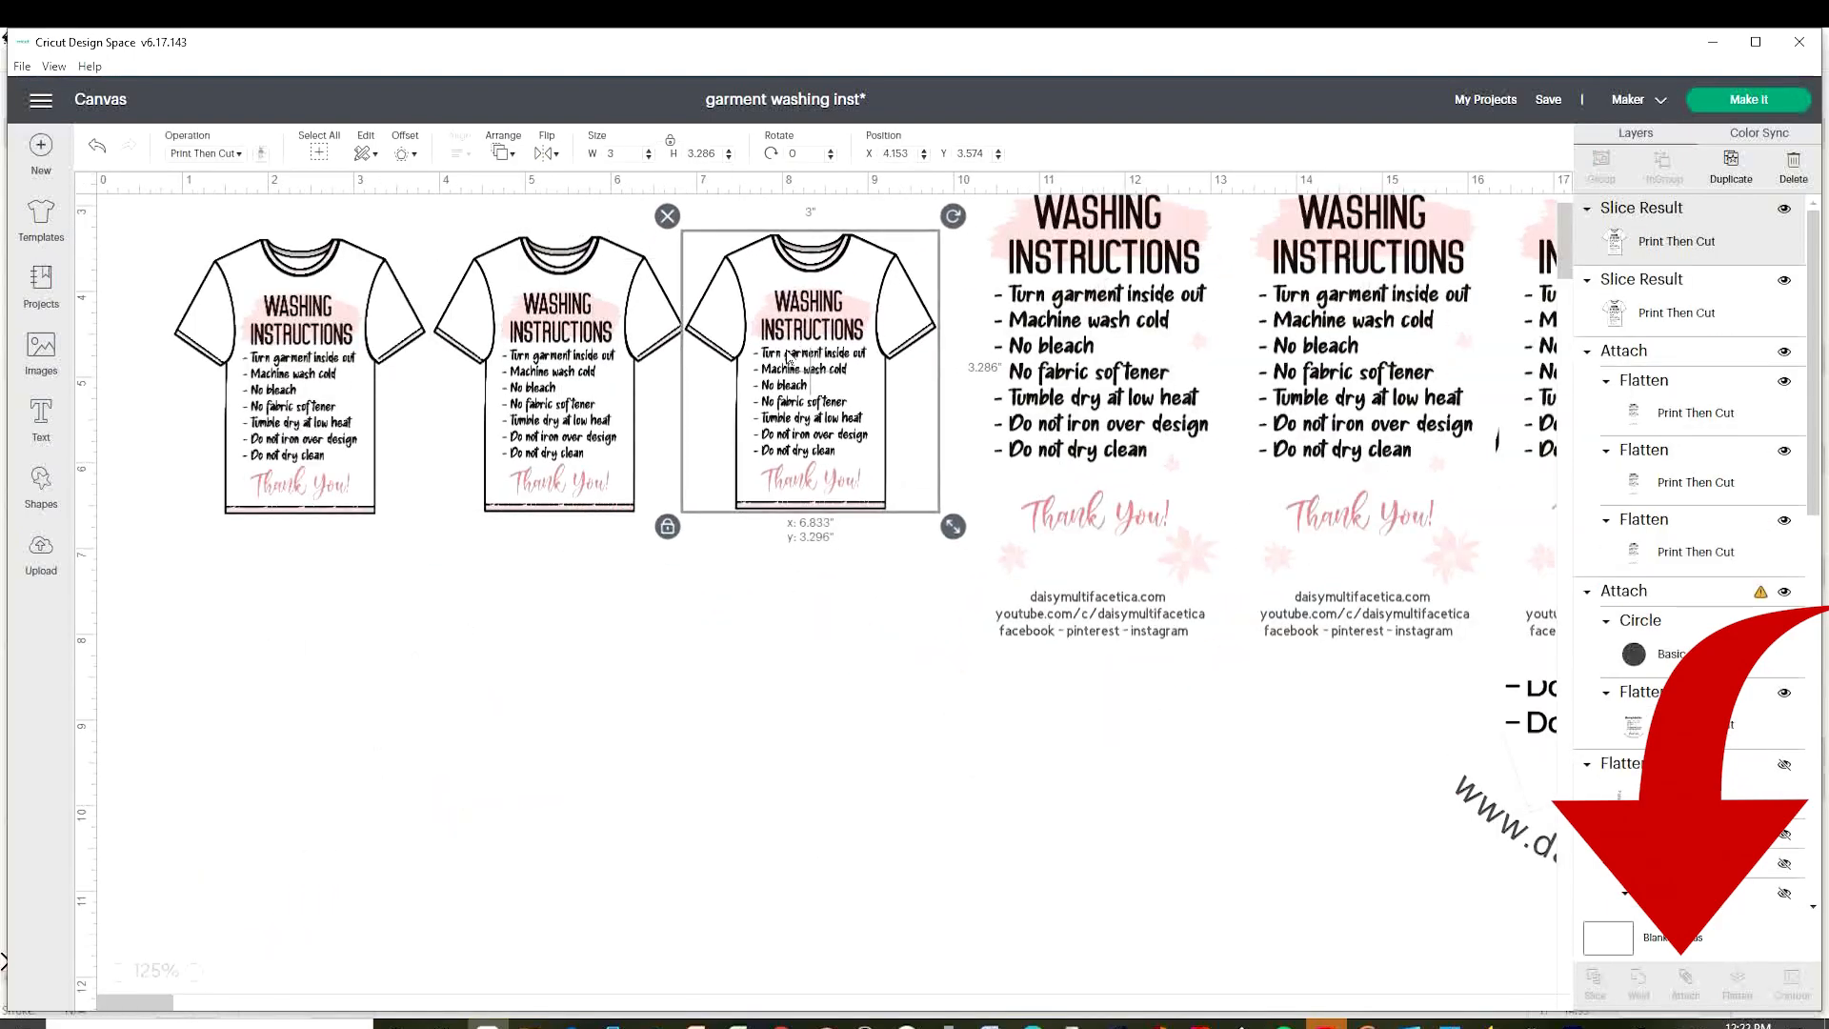
Position the dark square behind the shirts and align the three T-shirt cards in a row along its upper edge.
drag(640, 794, 640, 752)
drag(329, 414, 323, 425)
drag(572, 405, 566, 417)
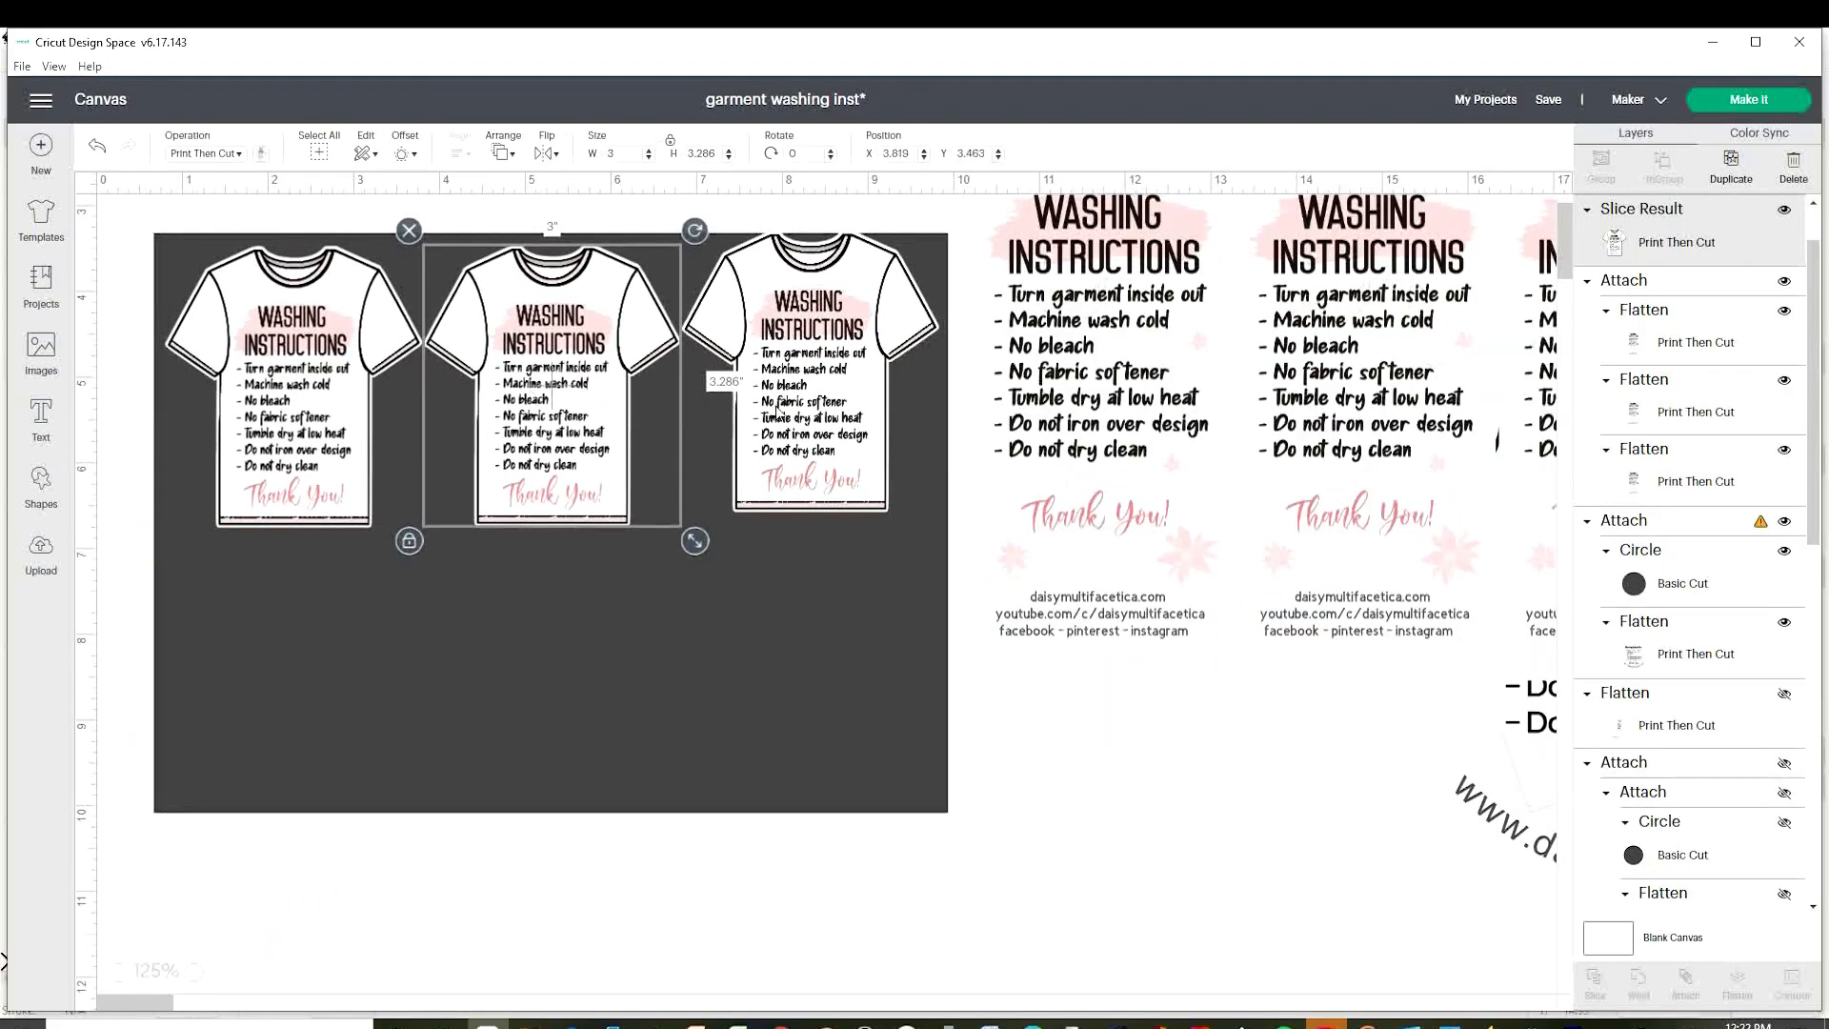
drag(791, 404, 793, 415)
Duplicate the row of three T-shirt cards, place the copies as a second row below, and hide the dark square.
drag(682, 590, 696, 782)
drag(144, 206, 957, 557)
right_click(549, 343)
click(610, 437)
drag(572, 419, 554, 657)
drag(722, 912, 716, 752)
click(1784, 859)
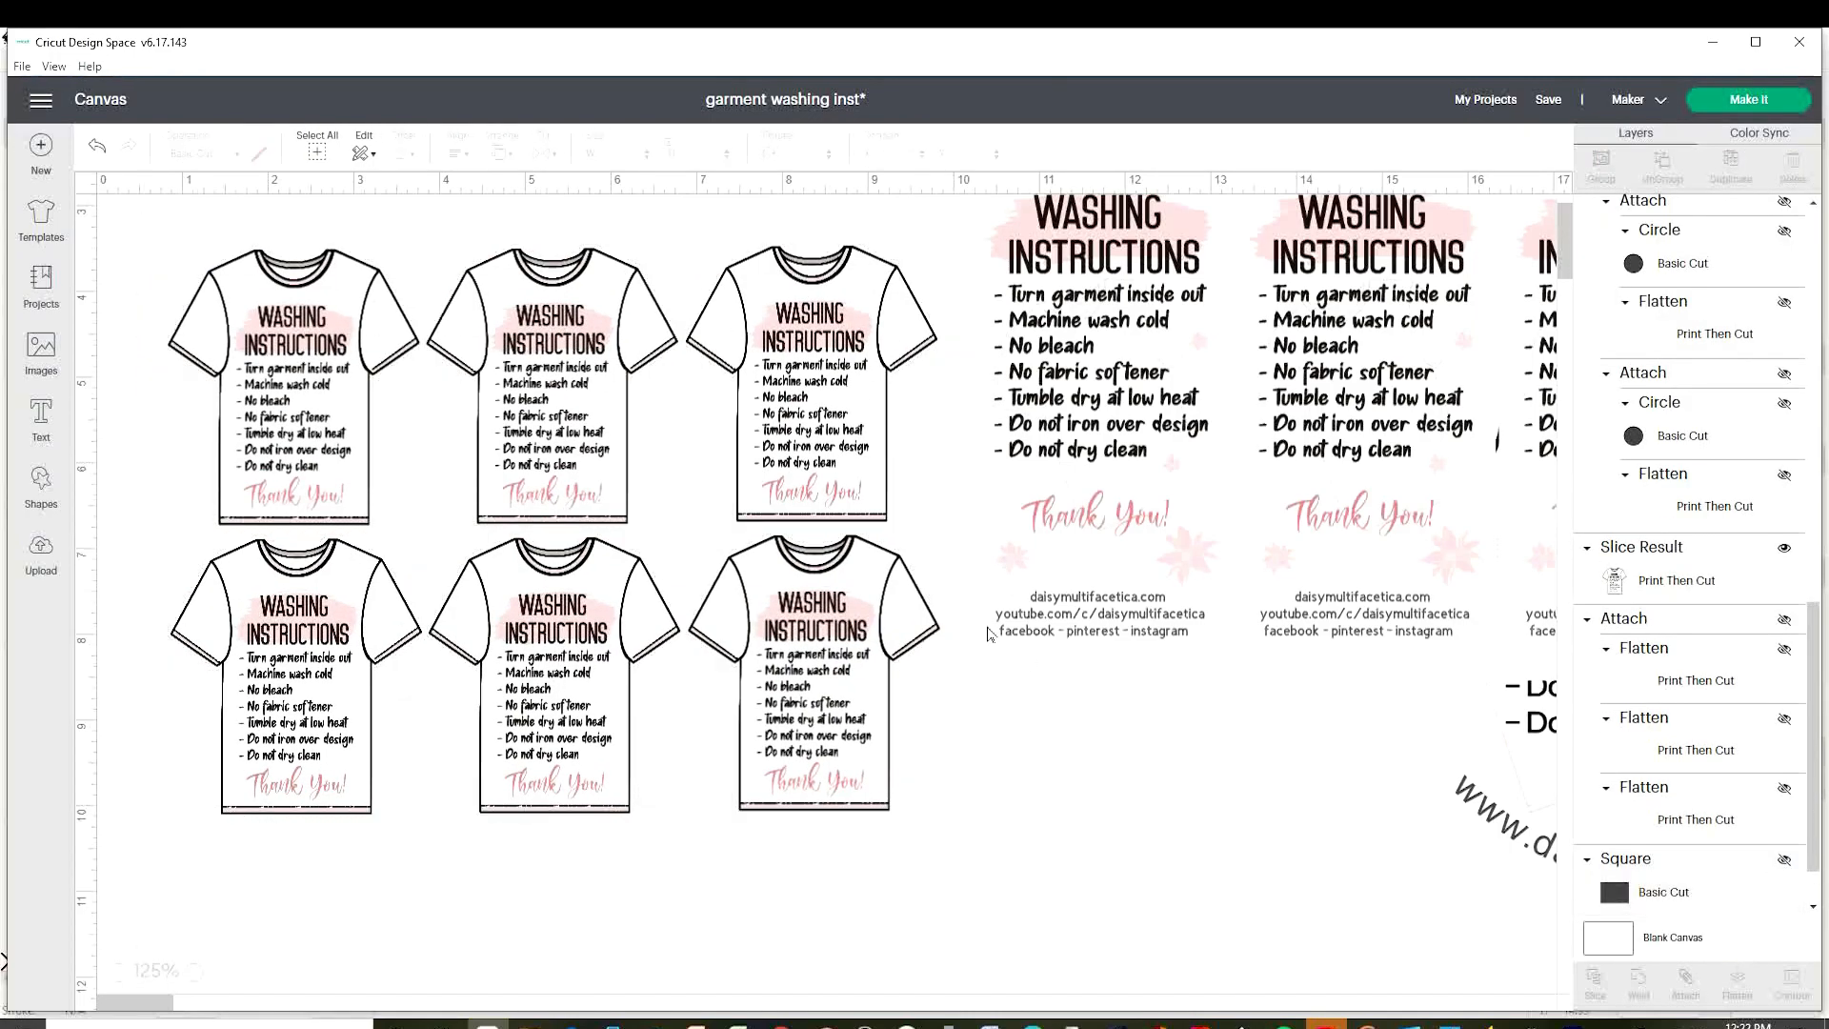
Resize the six T-shirt cards together to 9.25 by 6.75 inches with proportions unlocked, move them aside and attach them.
drag(137, 215, 958, 852)
click(669, 142)
drag(640, 153, 533, 155)
text(9.25)
drag(686, 155, 755, 147)
text(6.75)
drag(614, 439, 1403, 376)
click(1686, 994)
Move the round card into the cleared canvas area and set its width to 3.5 inches.
click(1531, 788)
drag(1531, 788, 472, 473)
drag(605, 155, 758, 163)
text(3)
key(Return)
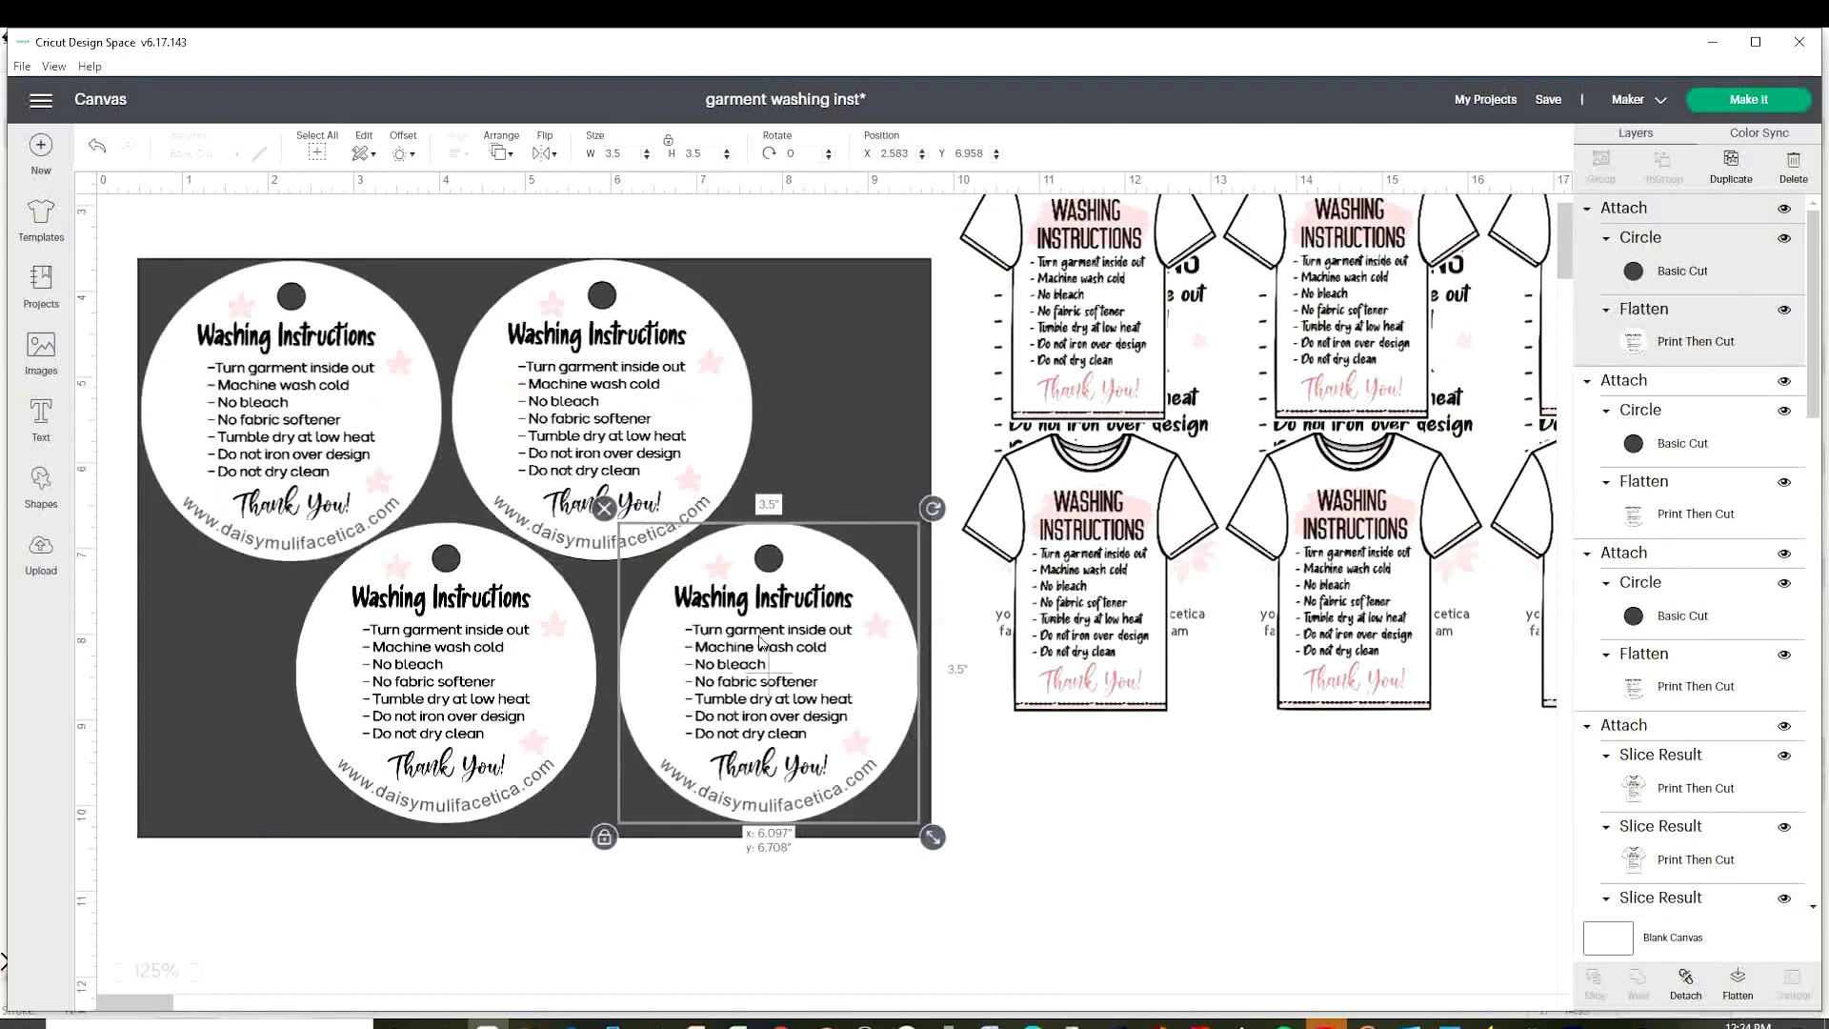
Delete the dark square behind the four round cards, then attach the cards together.
click(1070, 888)
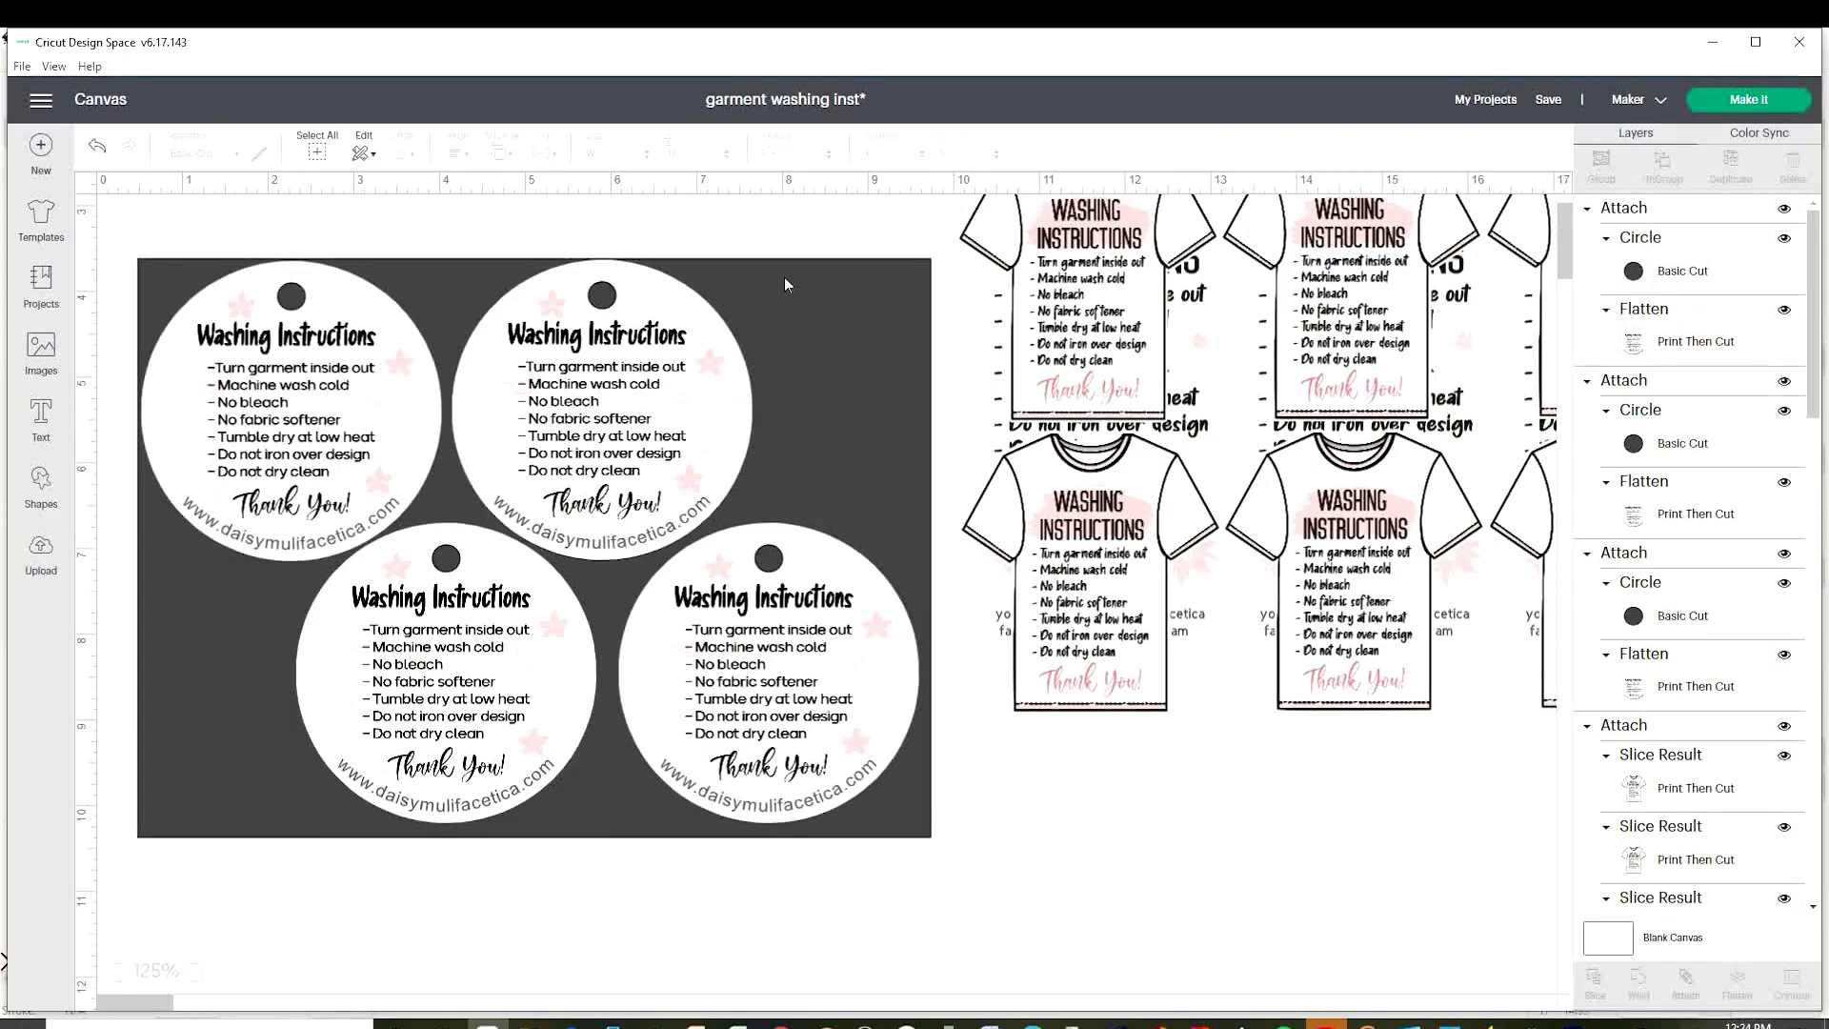
click(855, 381)
click(123, 245)
drag(137, 230, 947, 893)
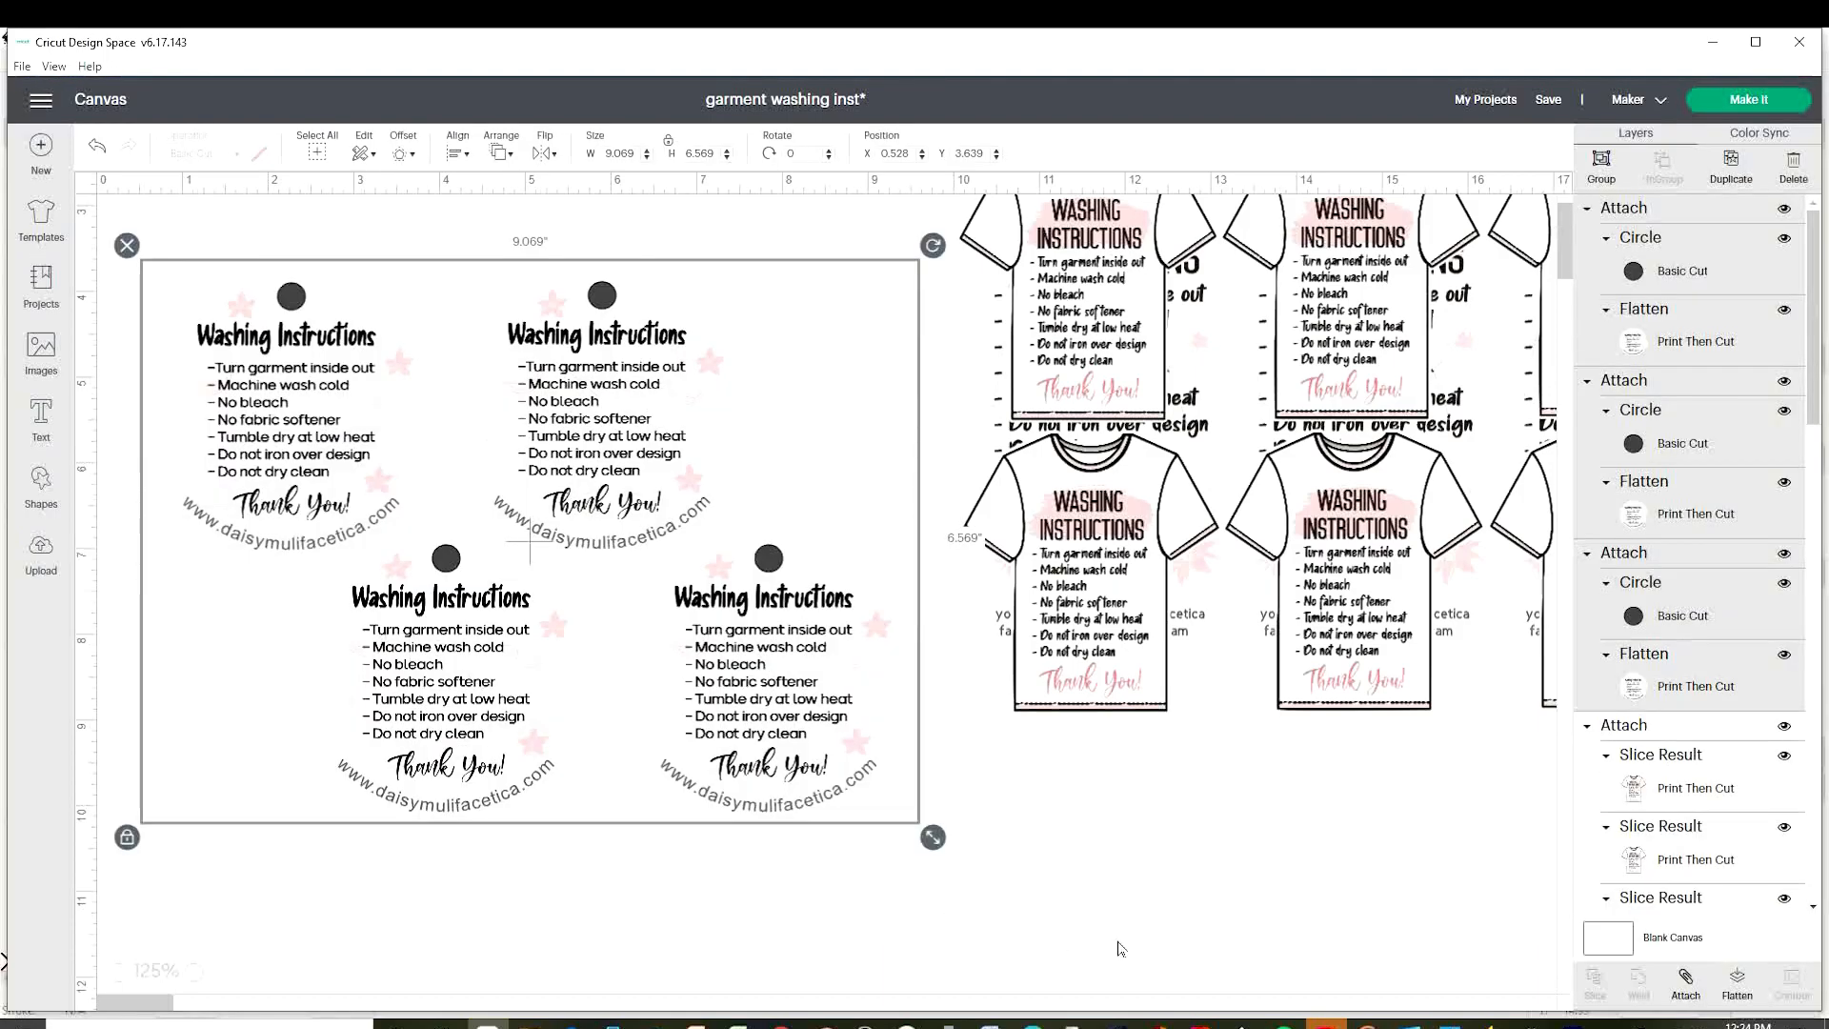
click(1686, 982)
drag(697, 617, 716, 647)
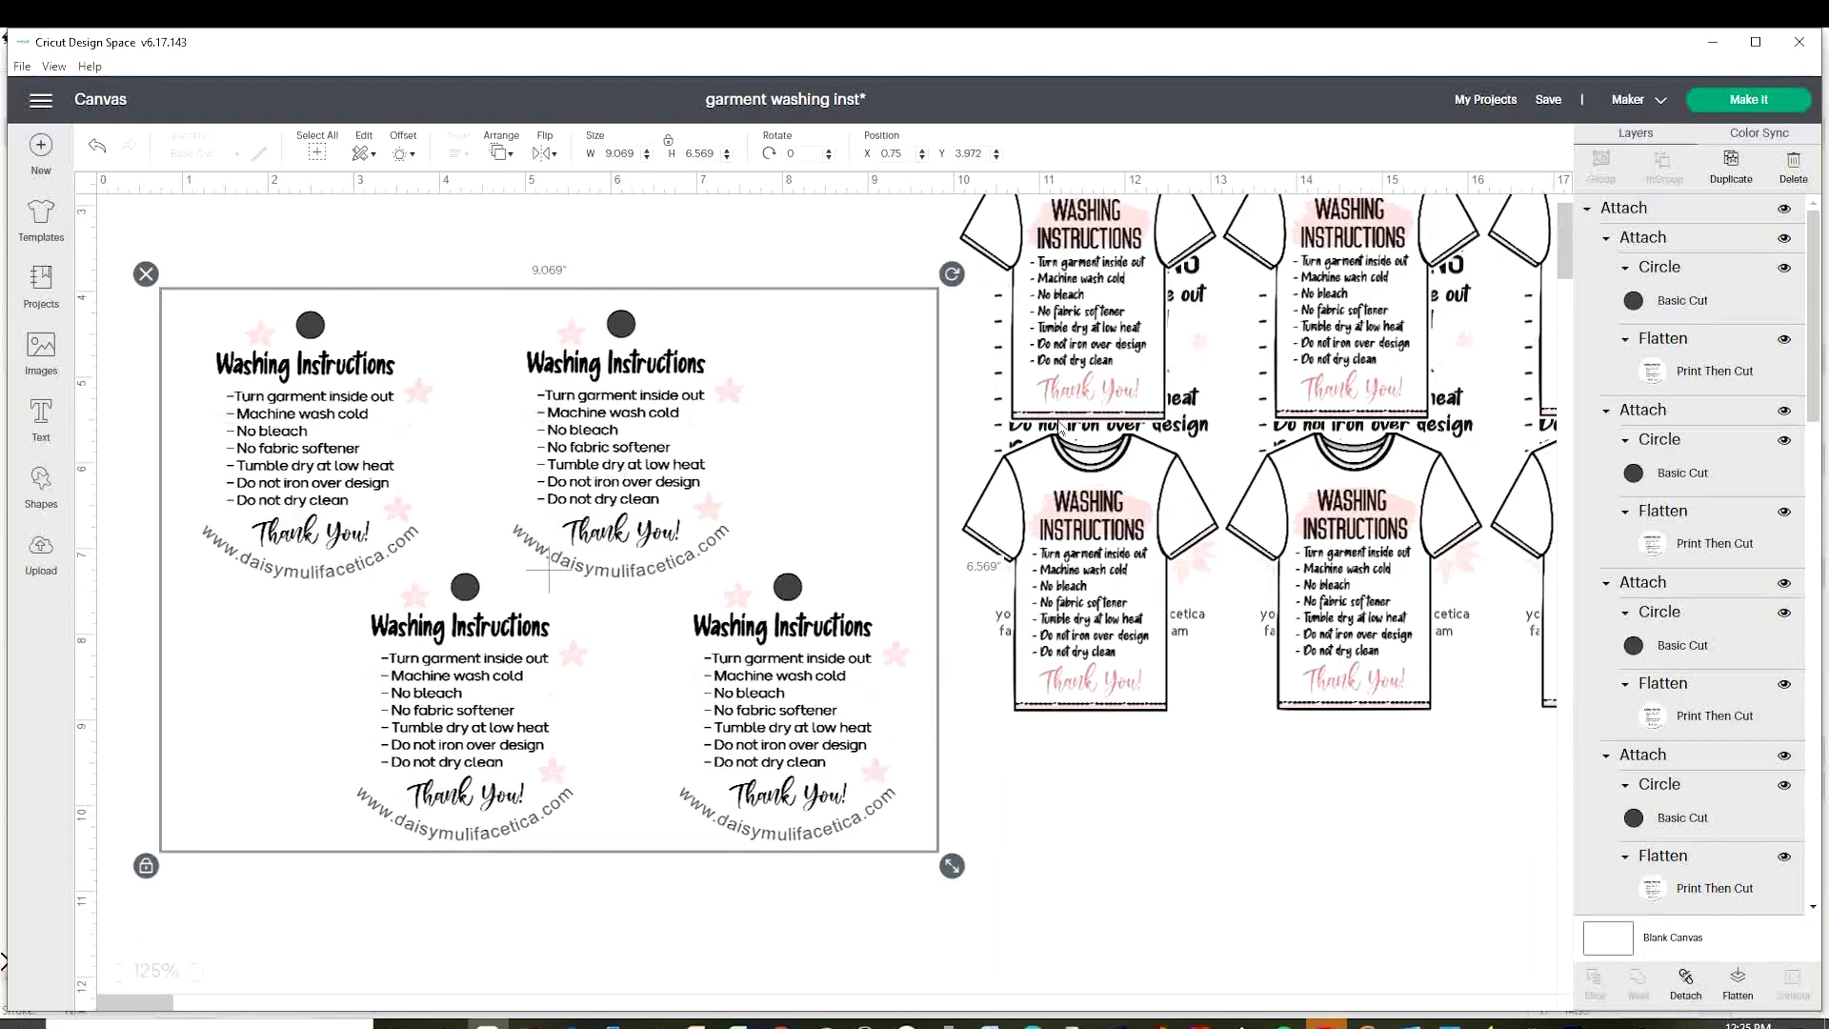
Reposition the attached T-shirt and rectangular card sheets on the canvas.
drag(1124, 343, 632, 803)
drag(1445, 297, 1113, 383)
drag(998, 860, 1129, 671)
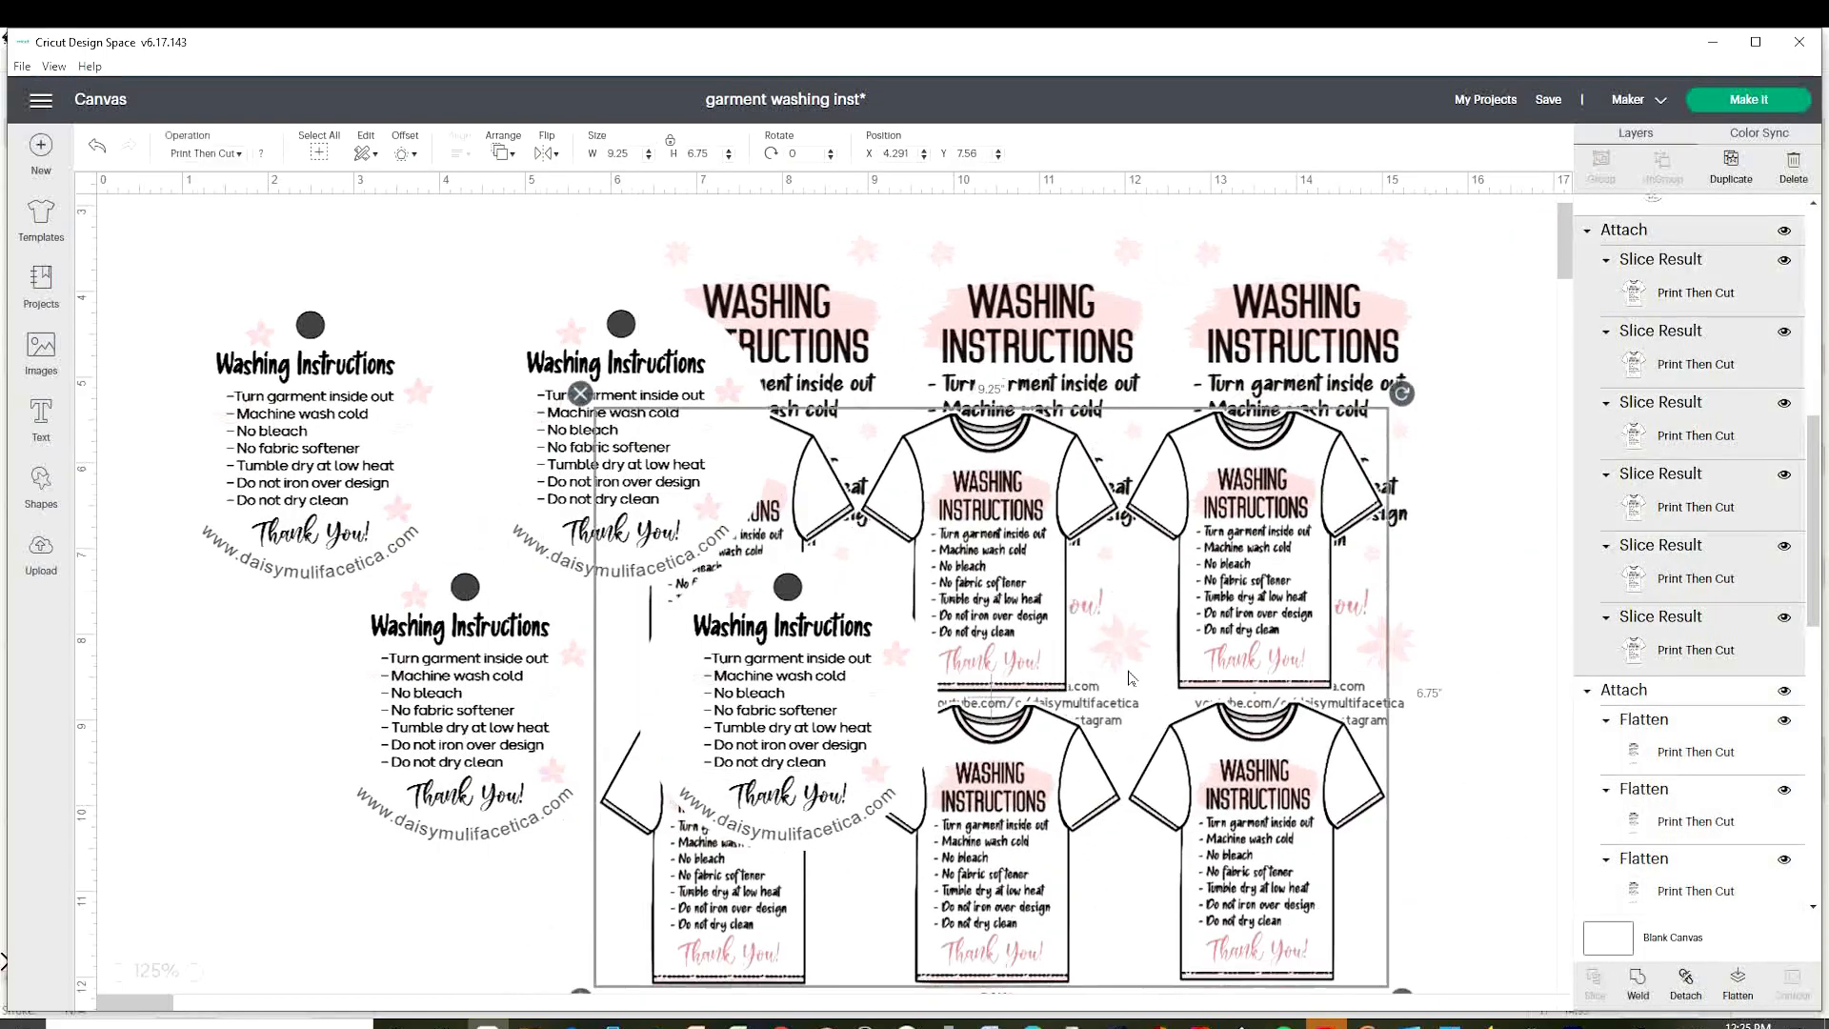
Proceed to making the project, open print setup for the first mat and choose the Canon G6000 series printer.
click(1760, 104)
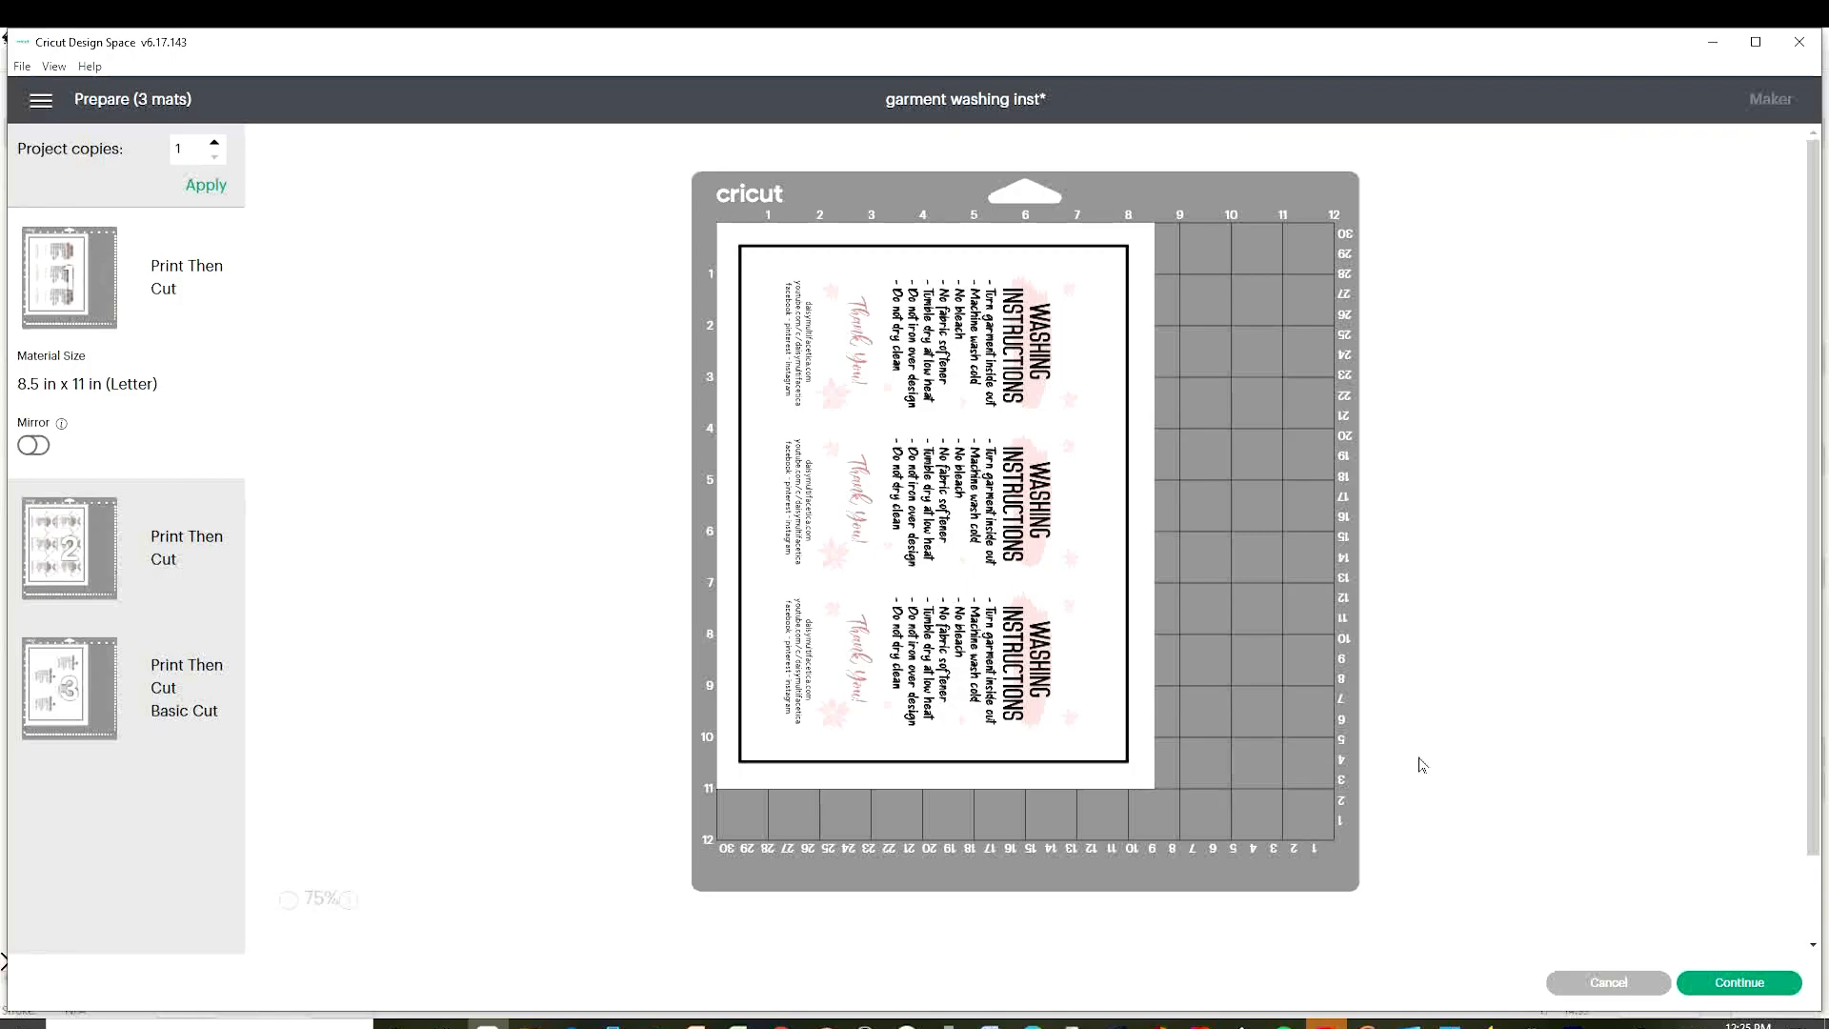
click(1748, 982)
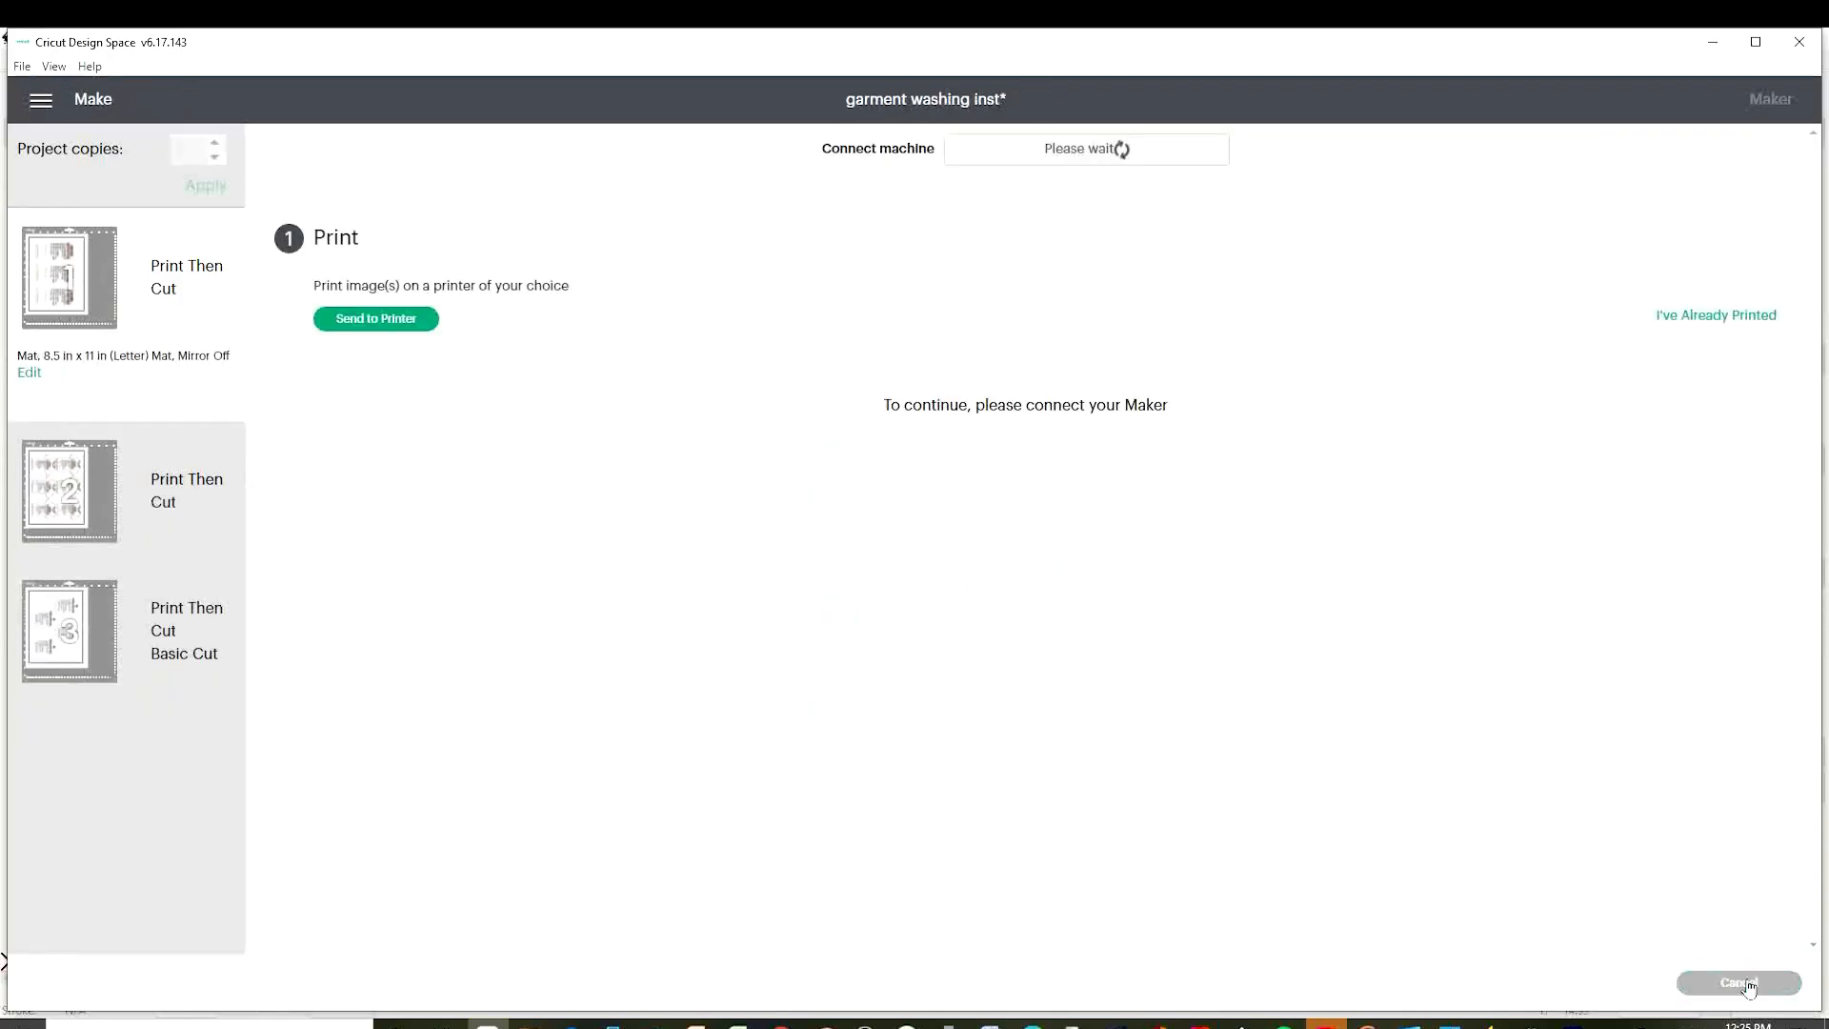
click(368, 321)
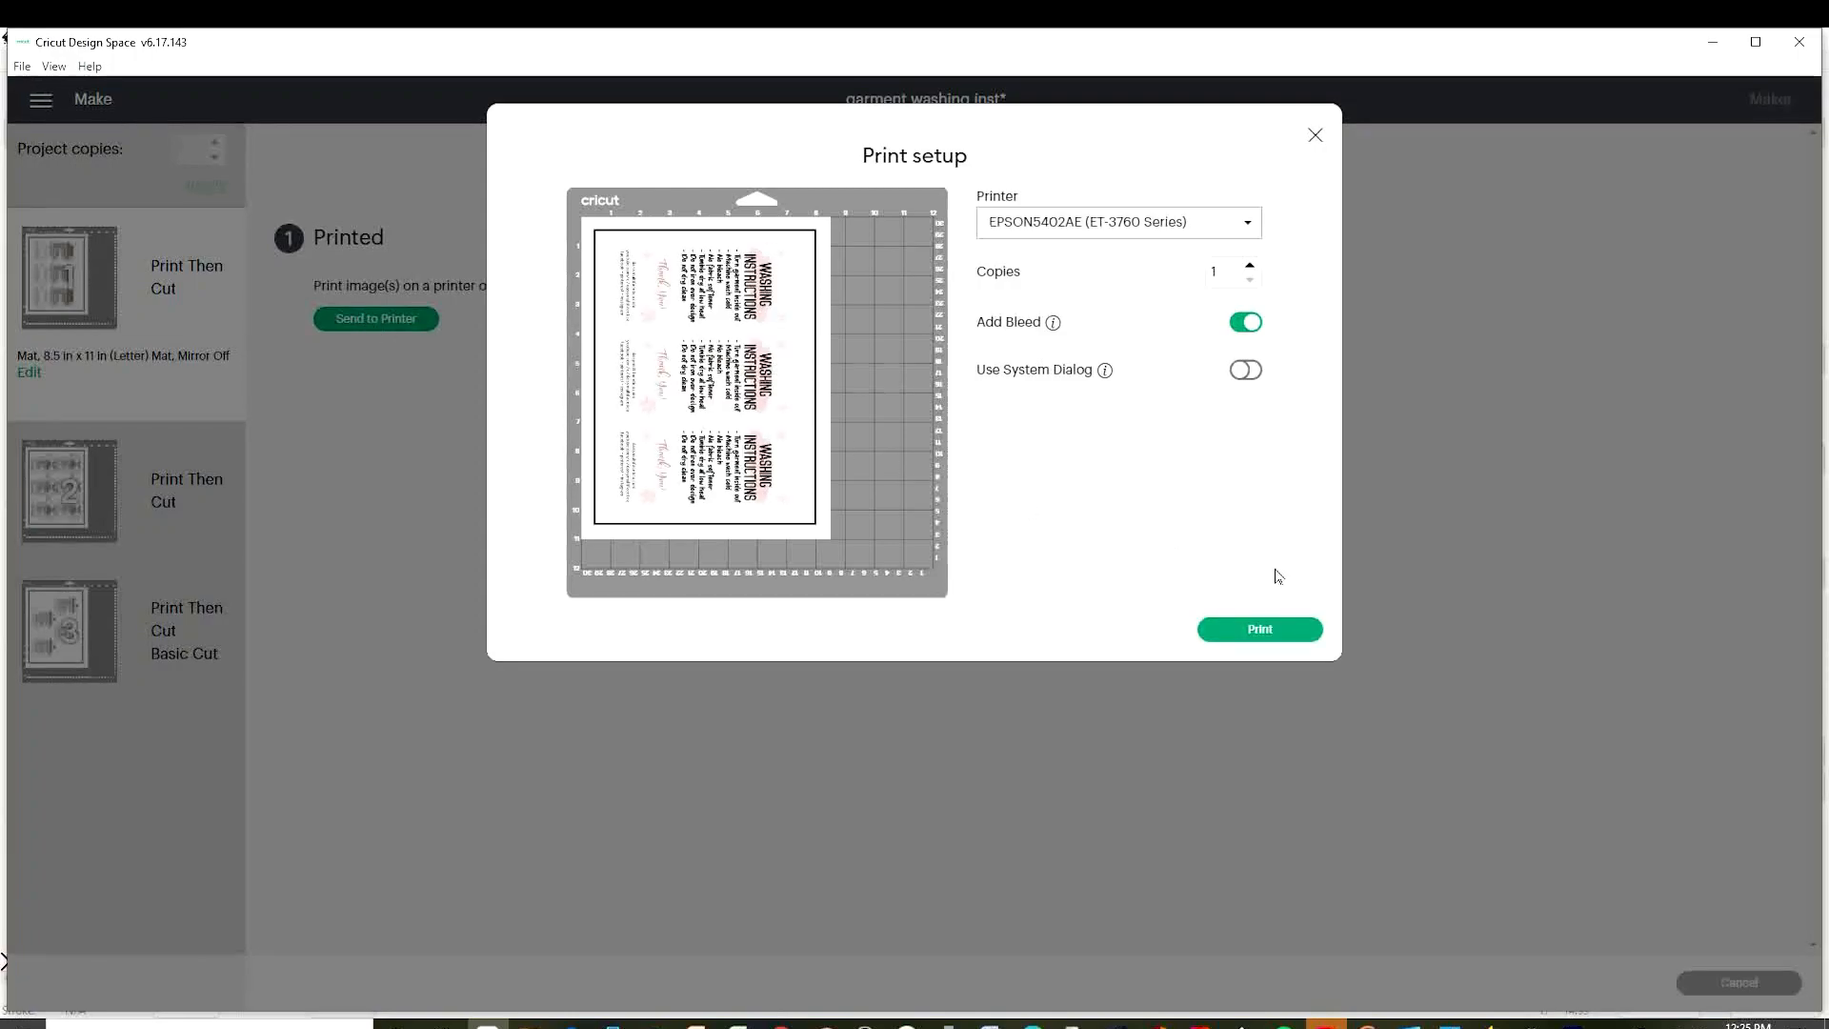
click(1246, 225)
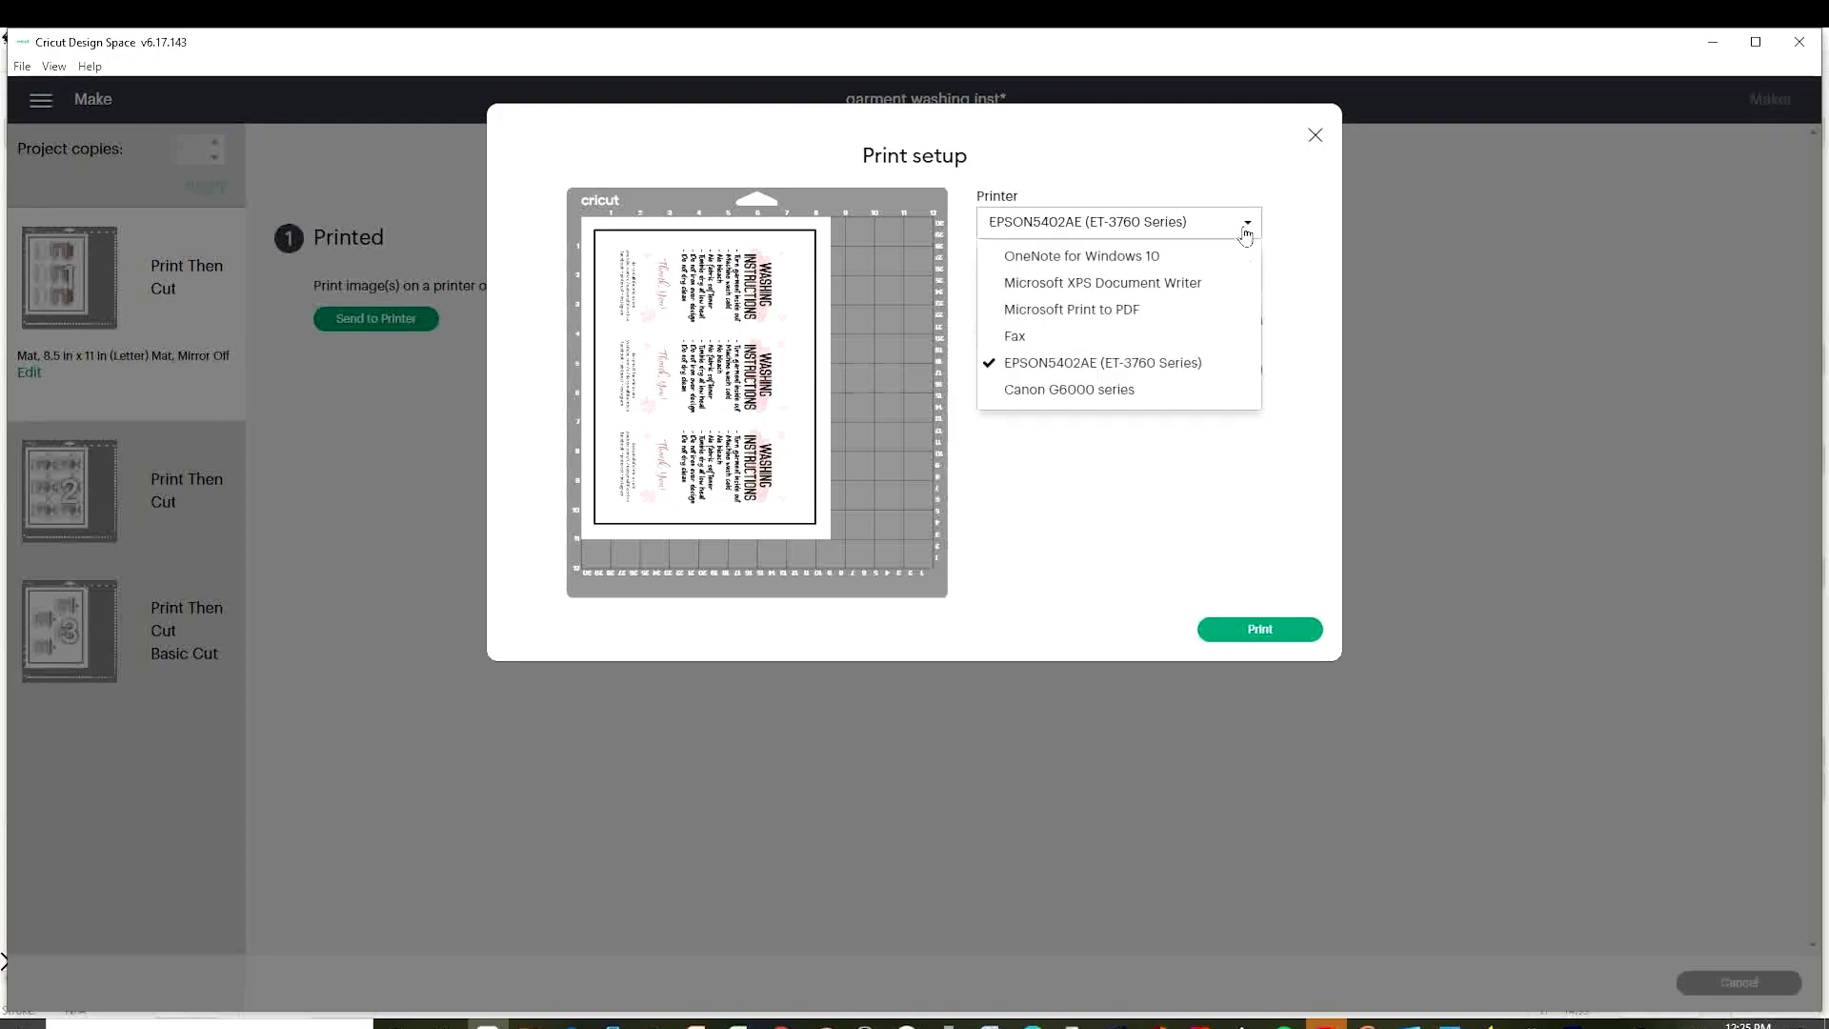
click(1133, 391)
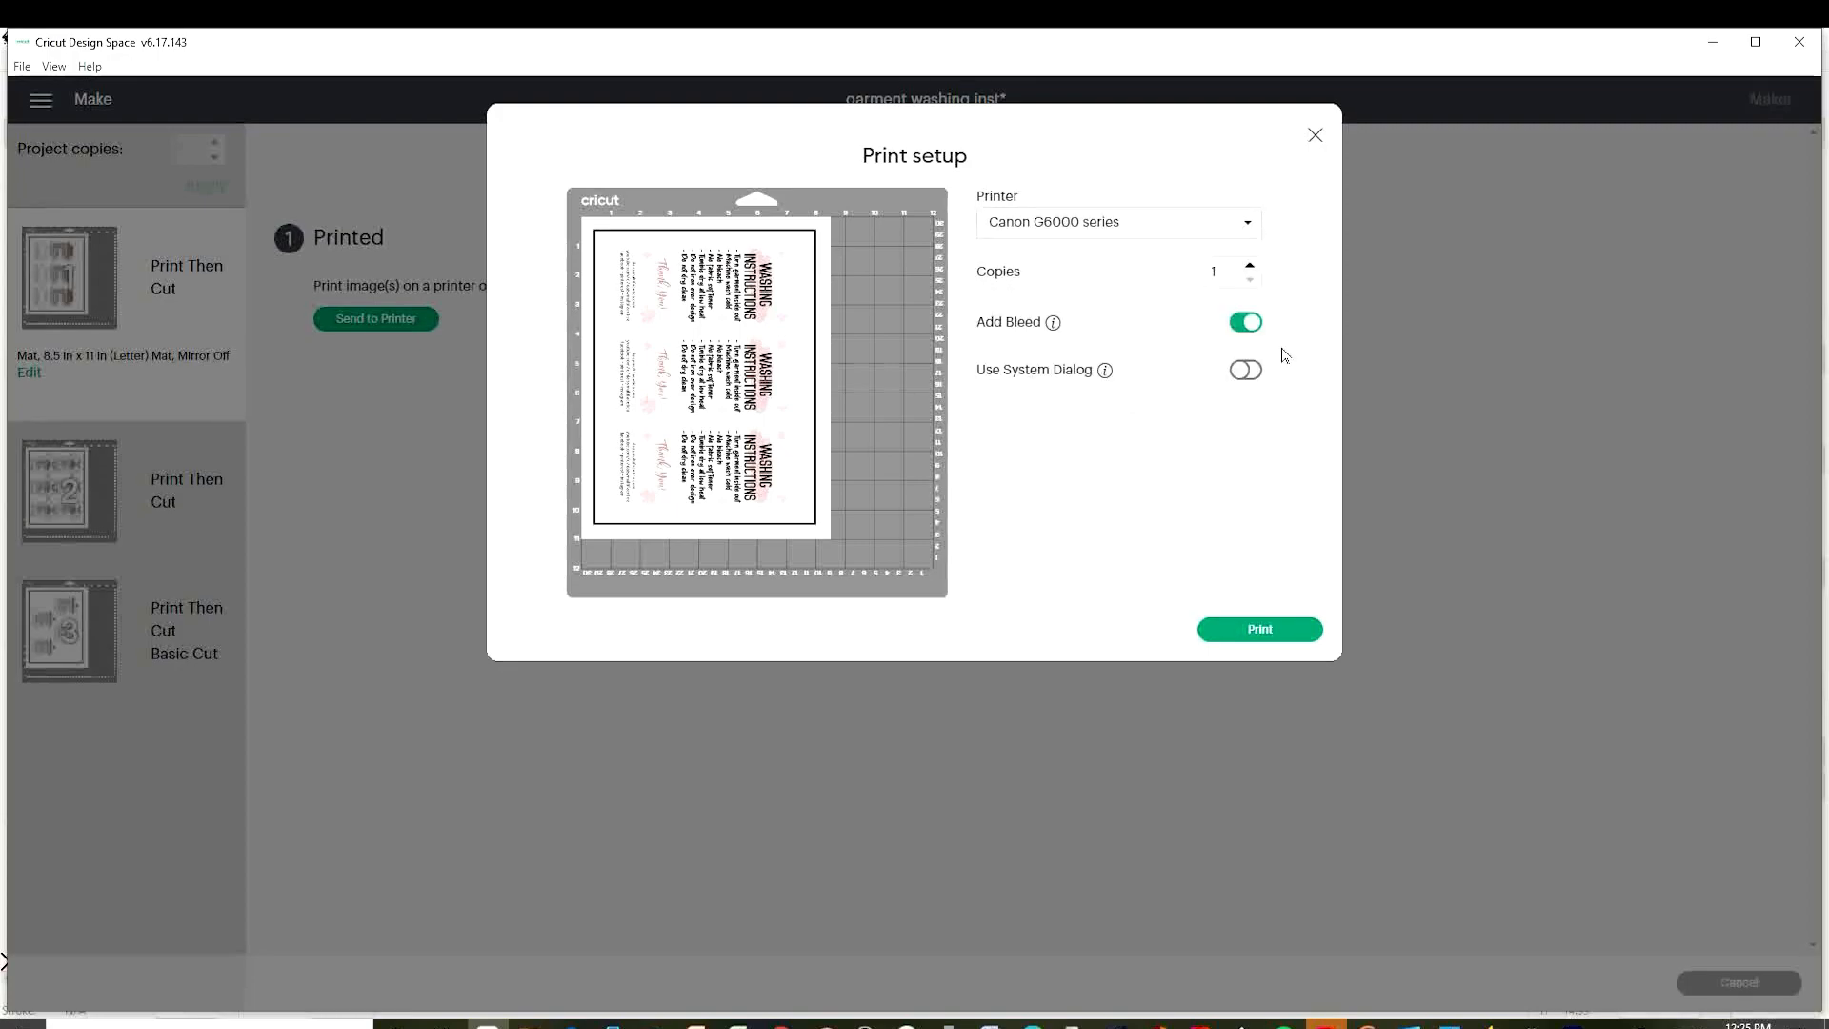
Turn off Add Bleed, turn on Use System Dialog and start printing the rectangular card mat.
click(1254, 328)
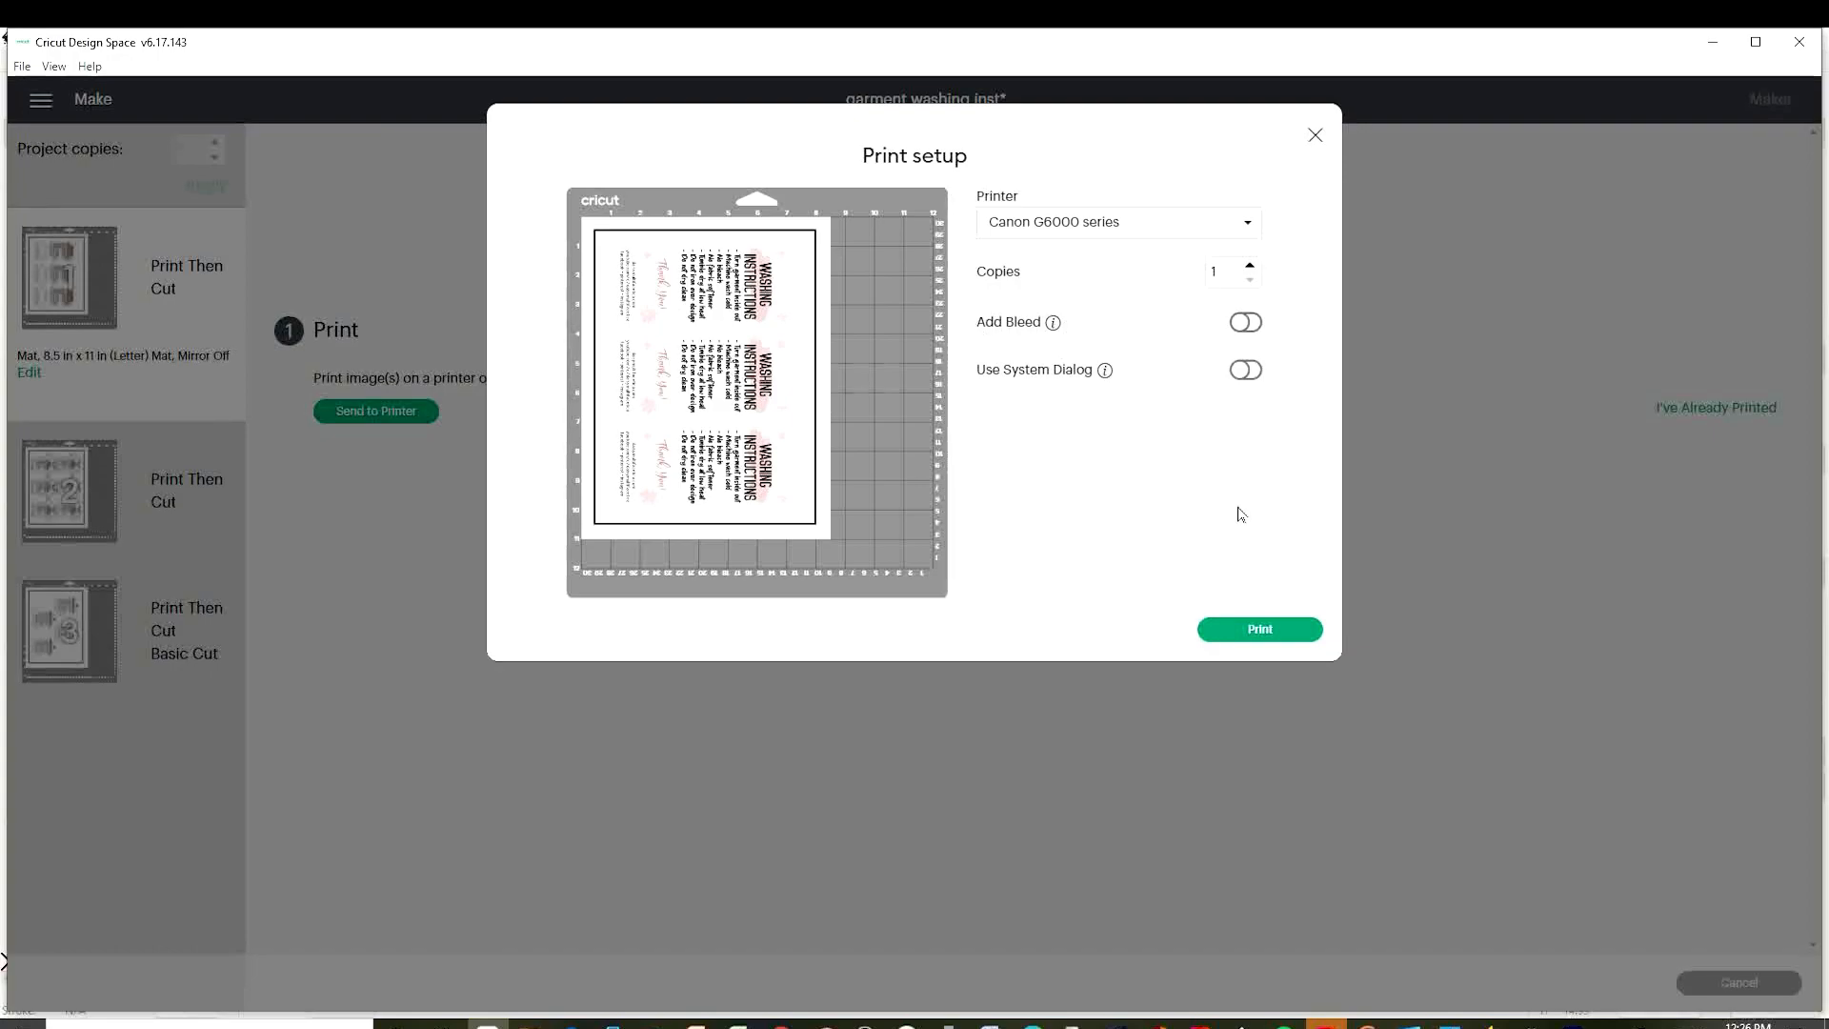
click(1244, 383)
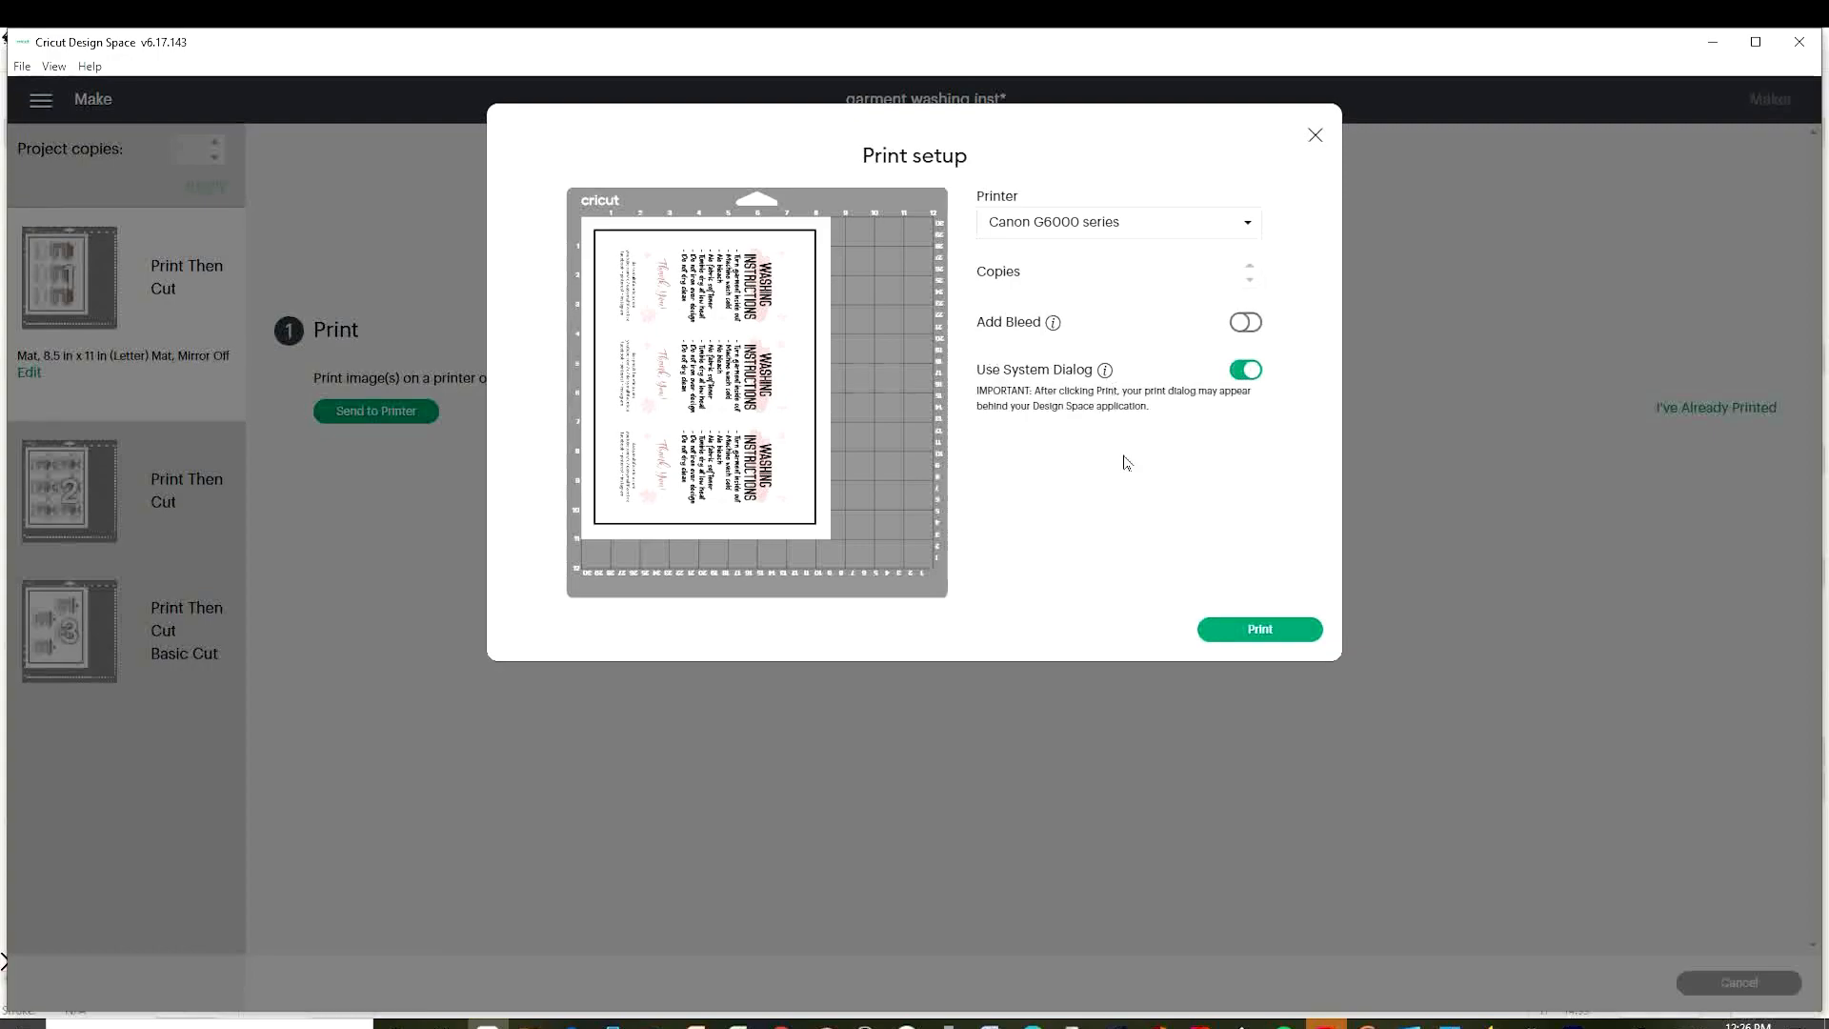
click(1254, 631)
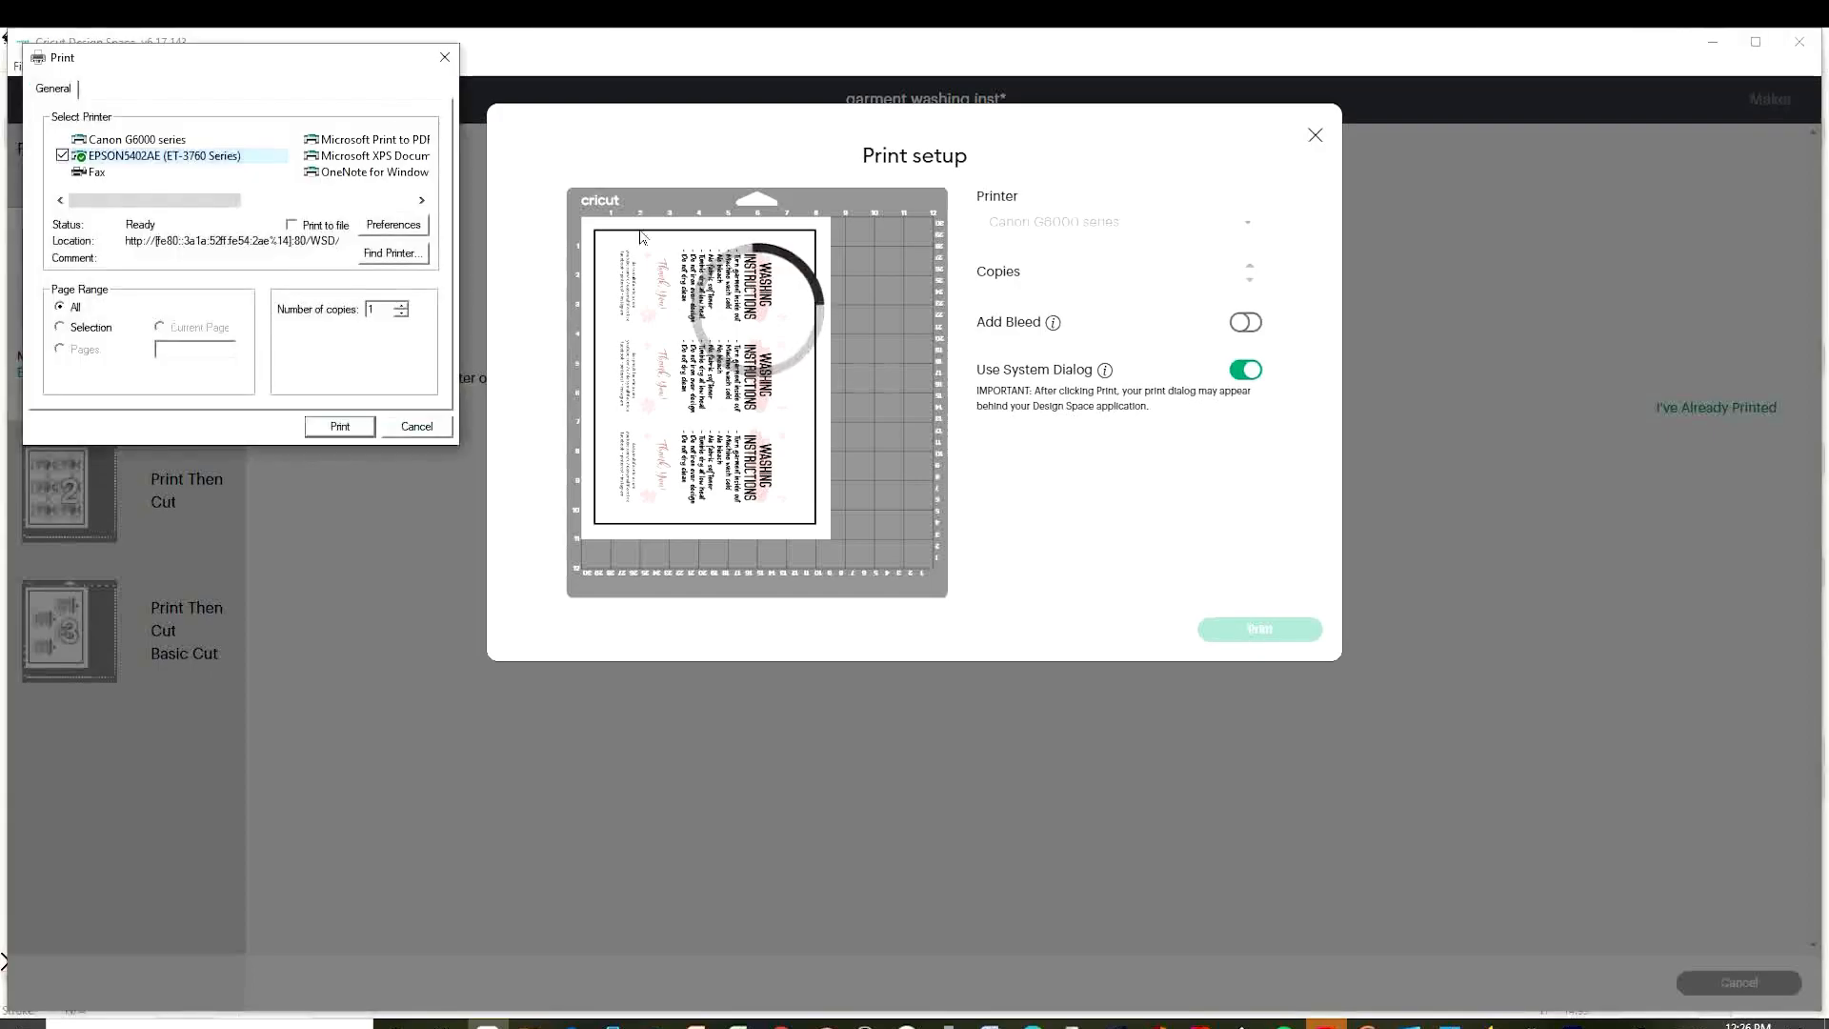
Choose the Canon G6000 series in the system print dialog and set its preferences to Matte Photo Paper with High quality.
drag(948, 307, 939, 249)
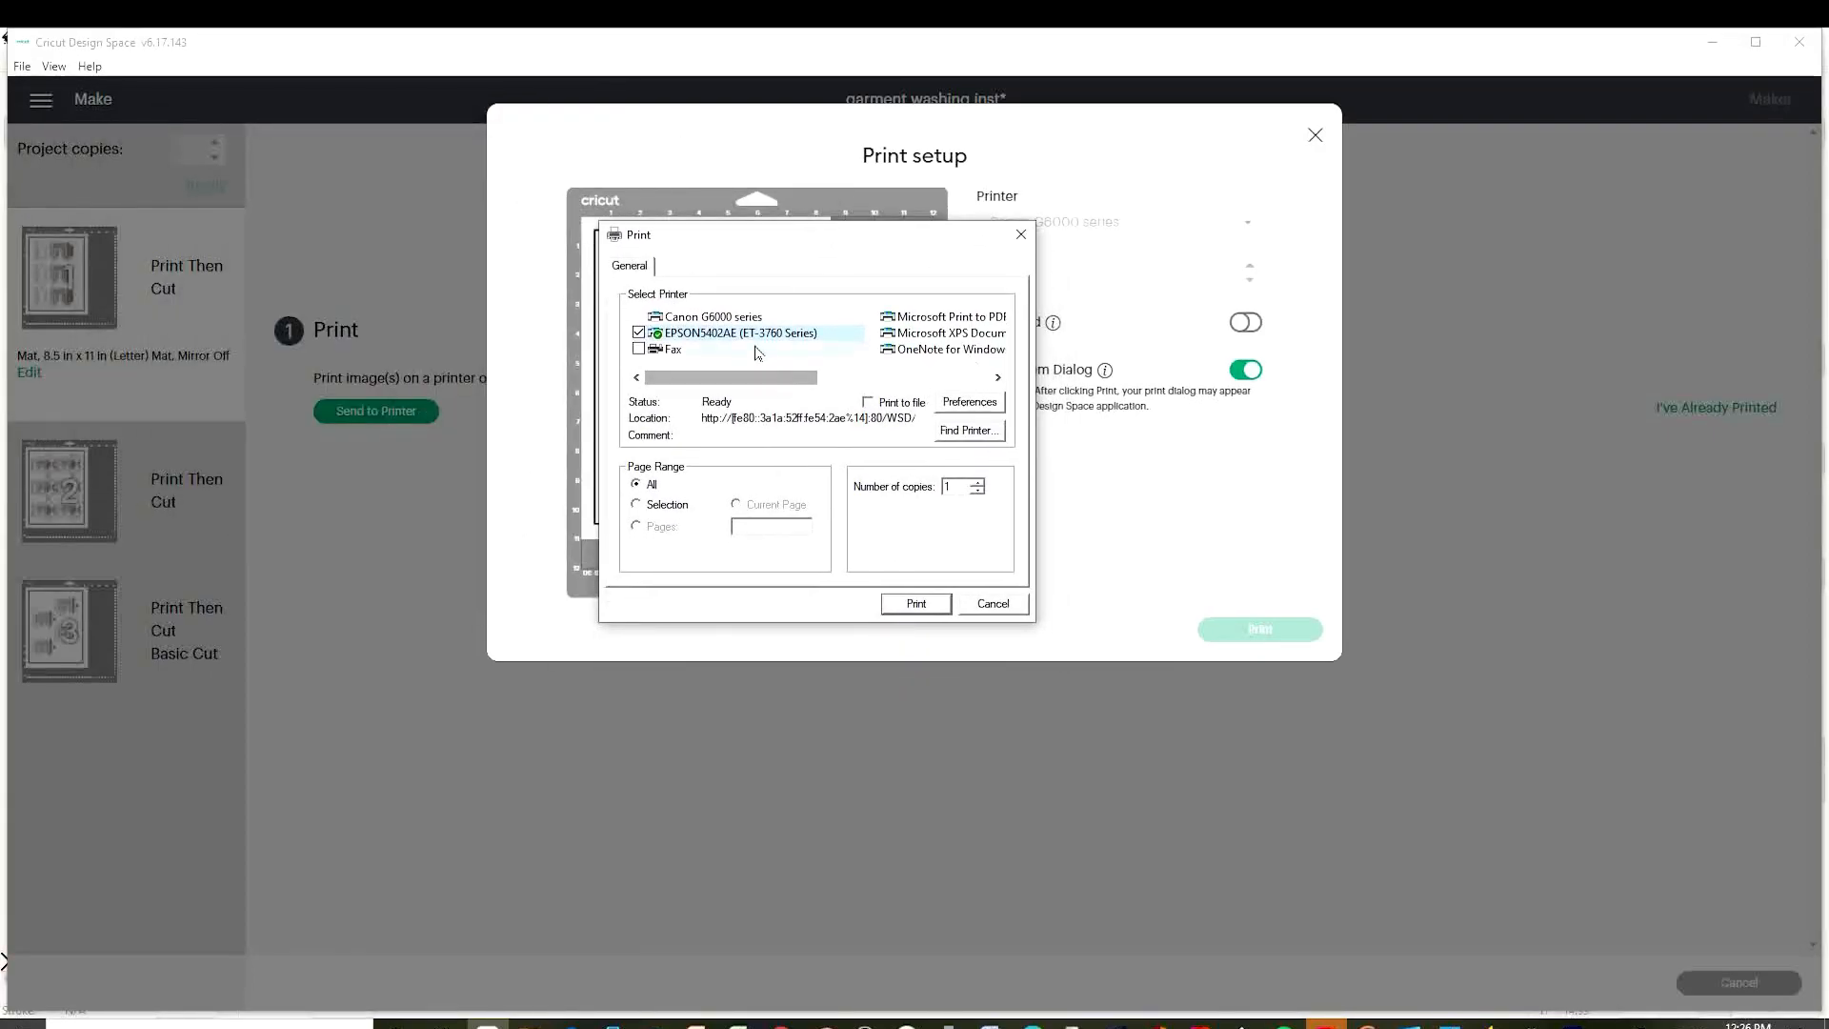
click(748, 317)
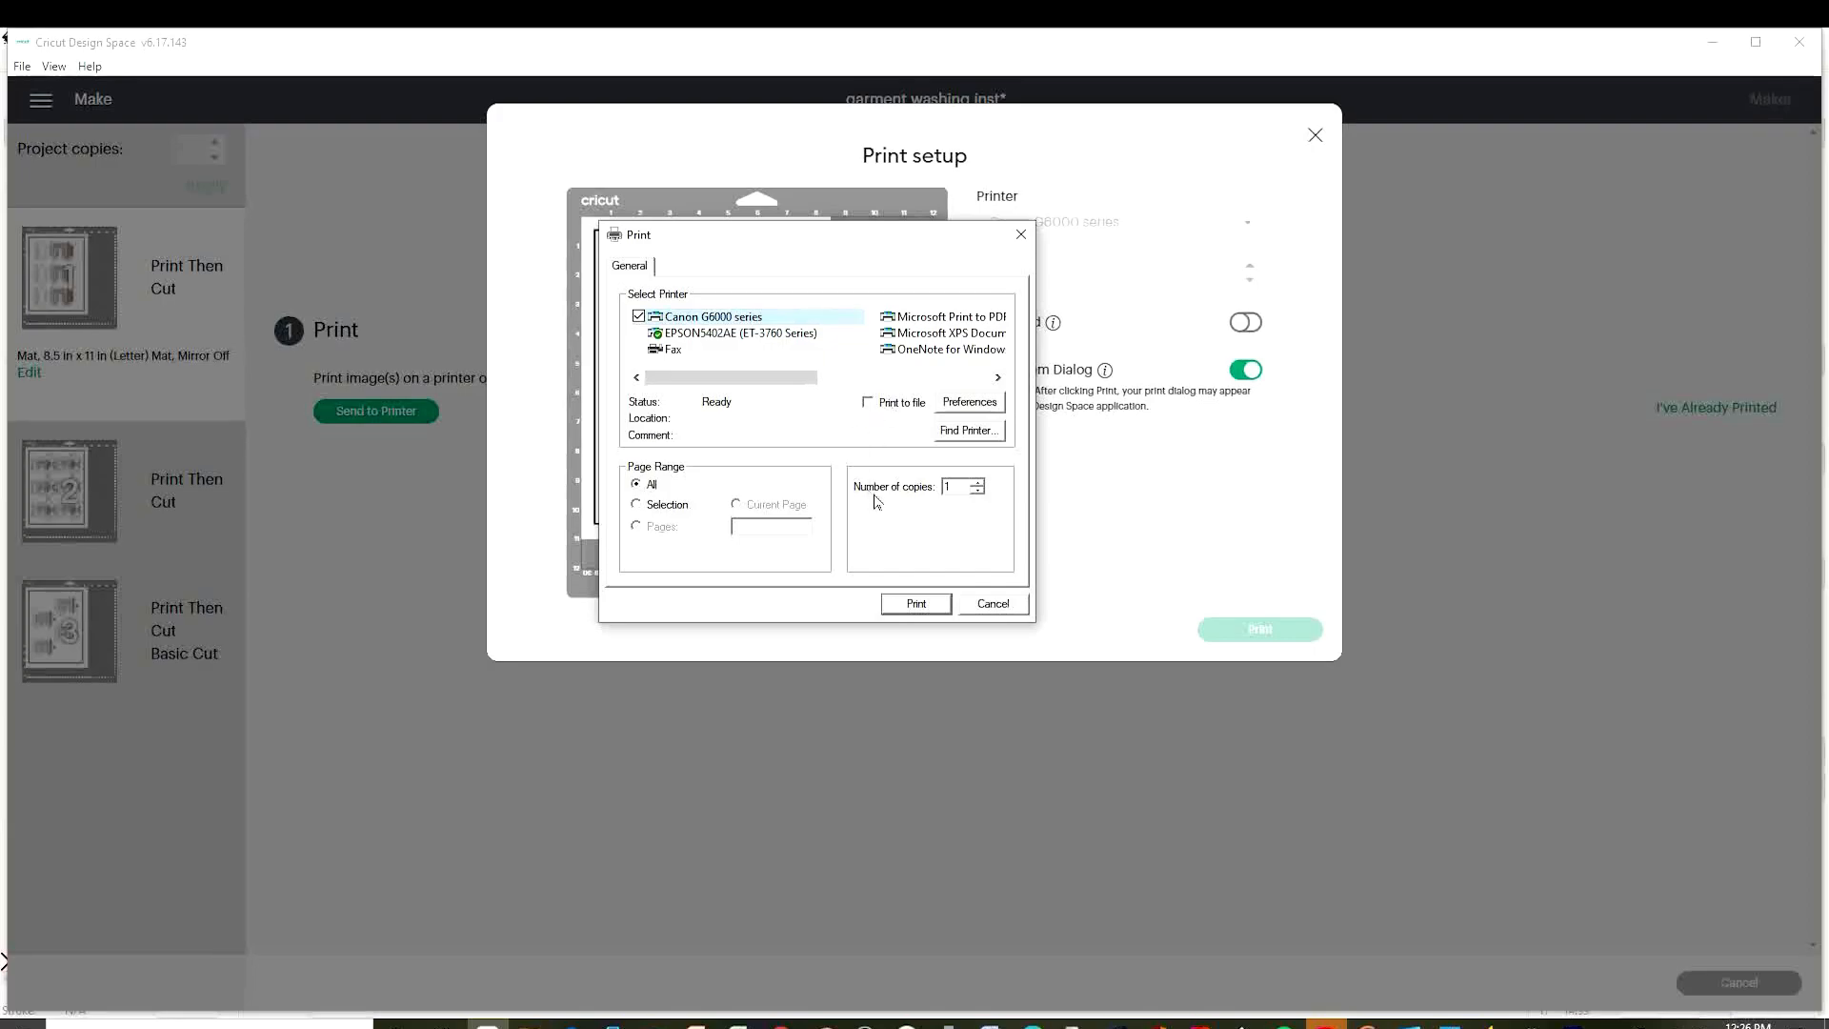
click(984, 408)
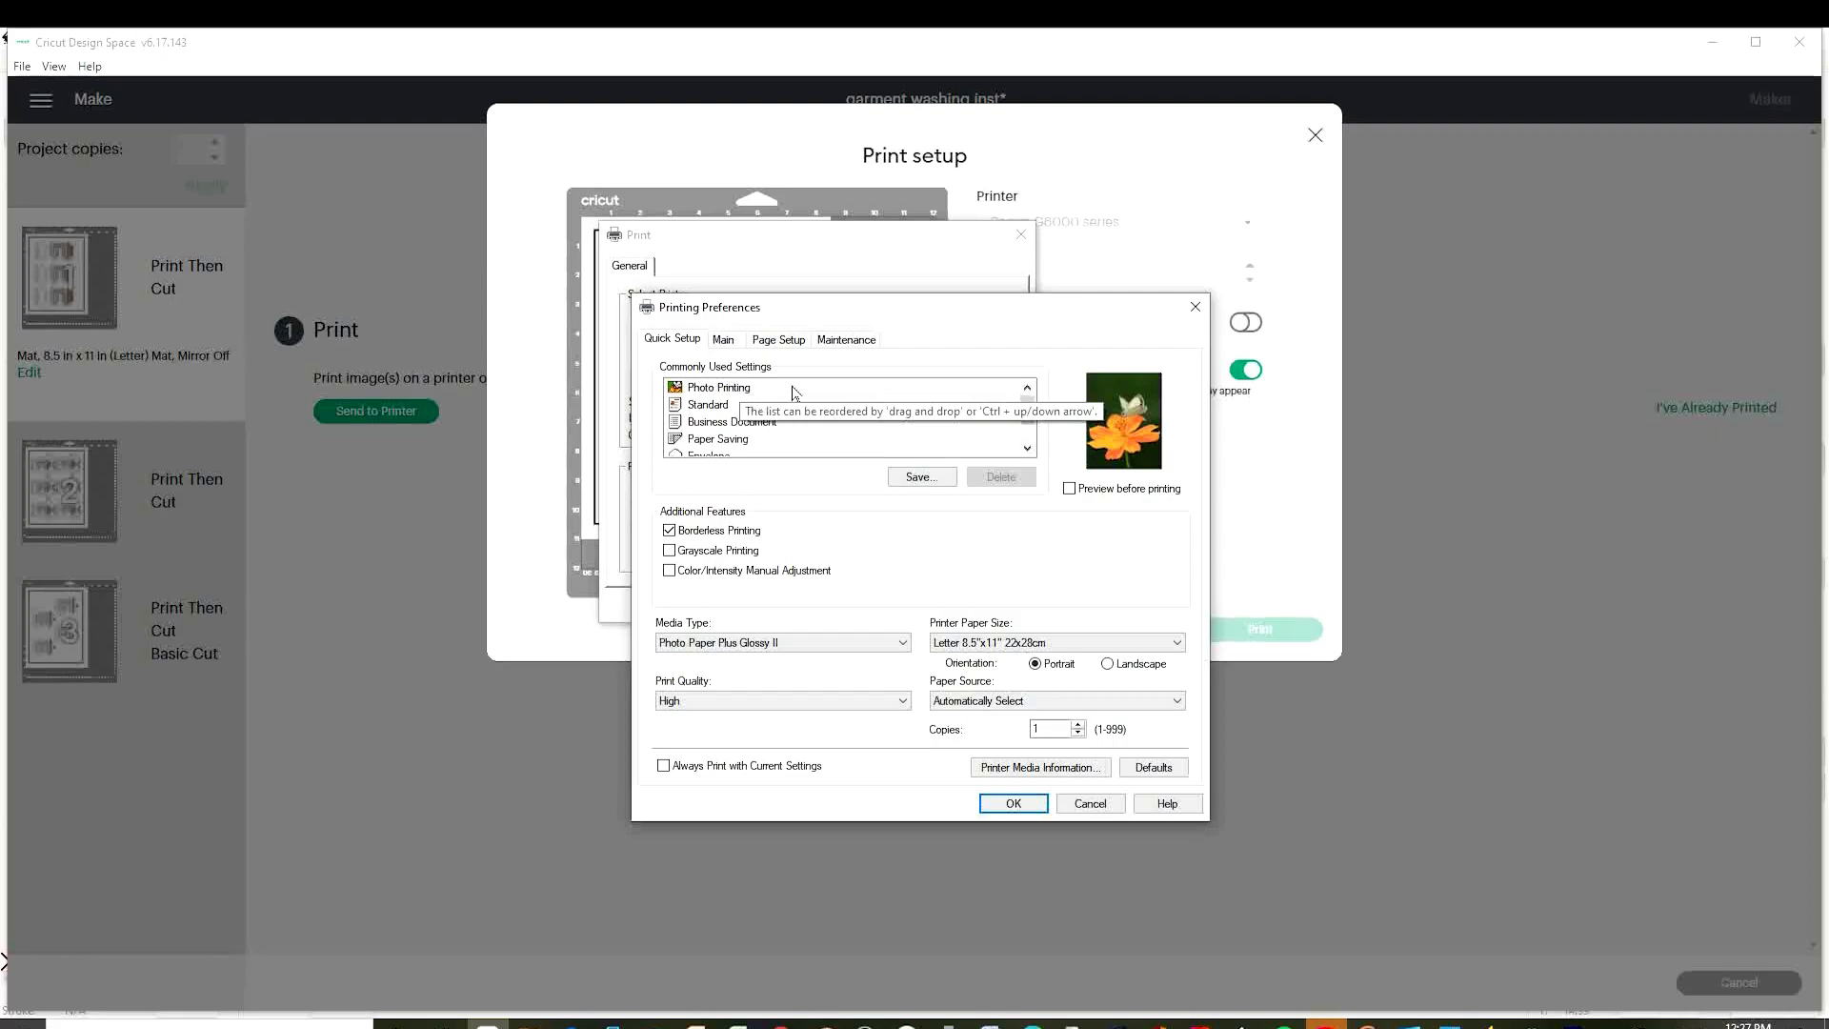
click(892, 644)
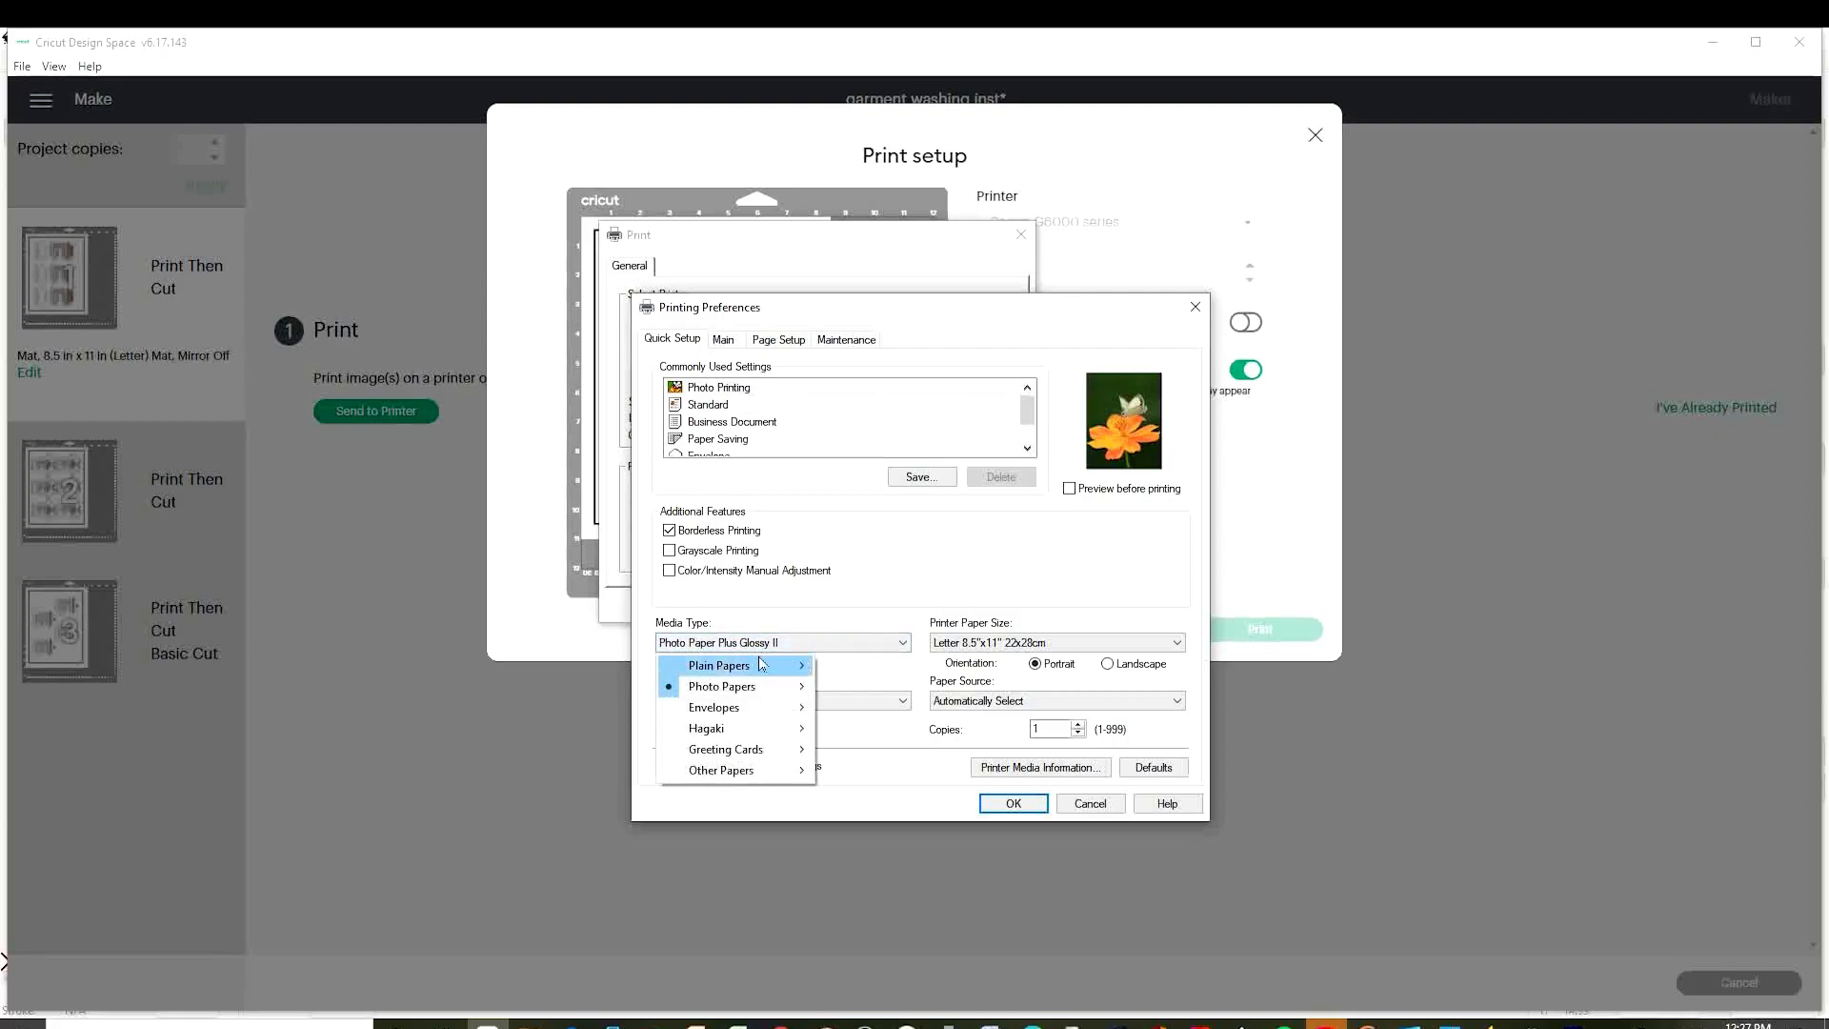
mouse_move(798, 696)
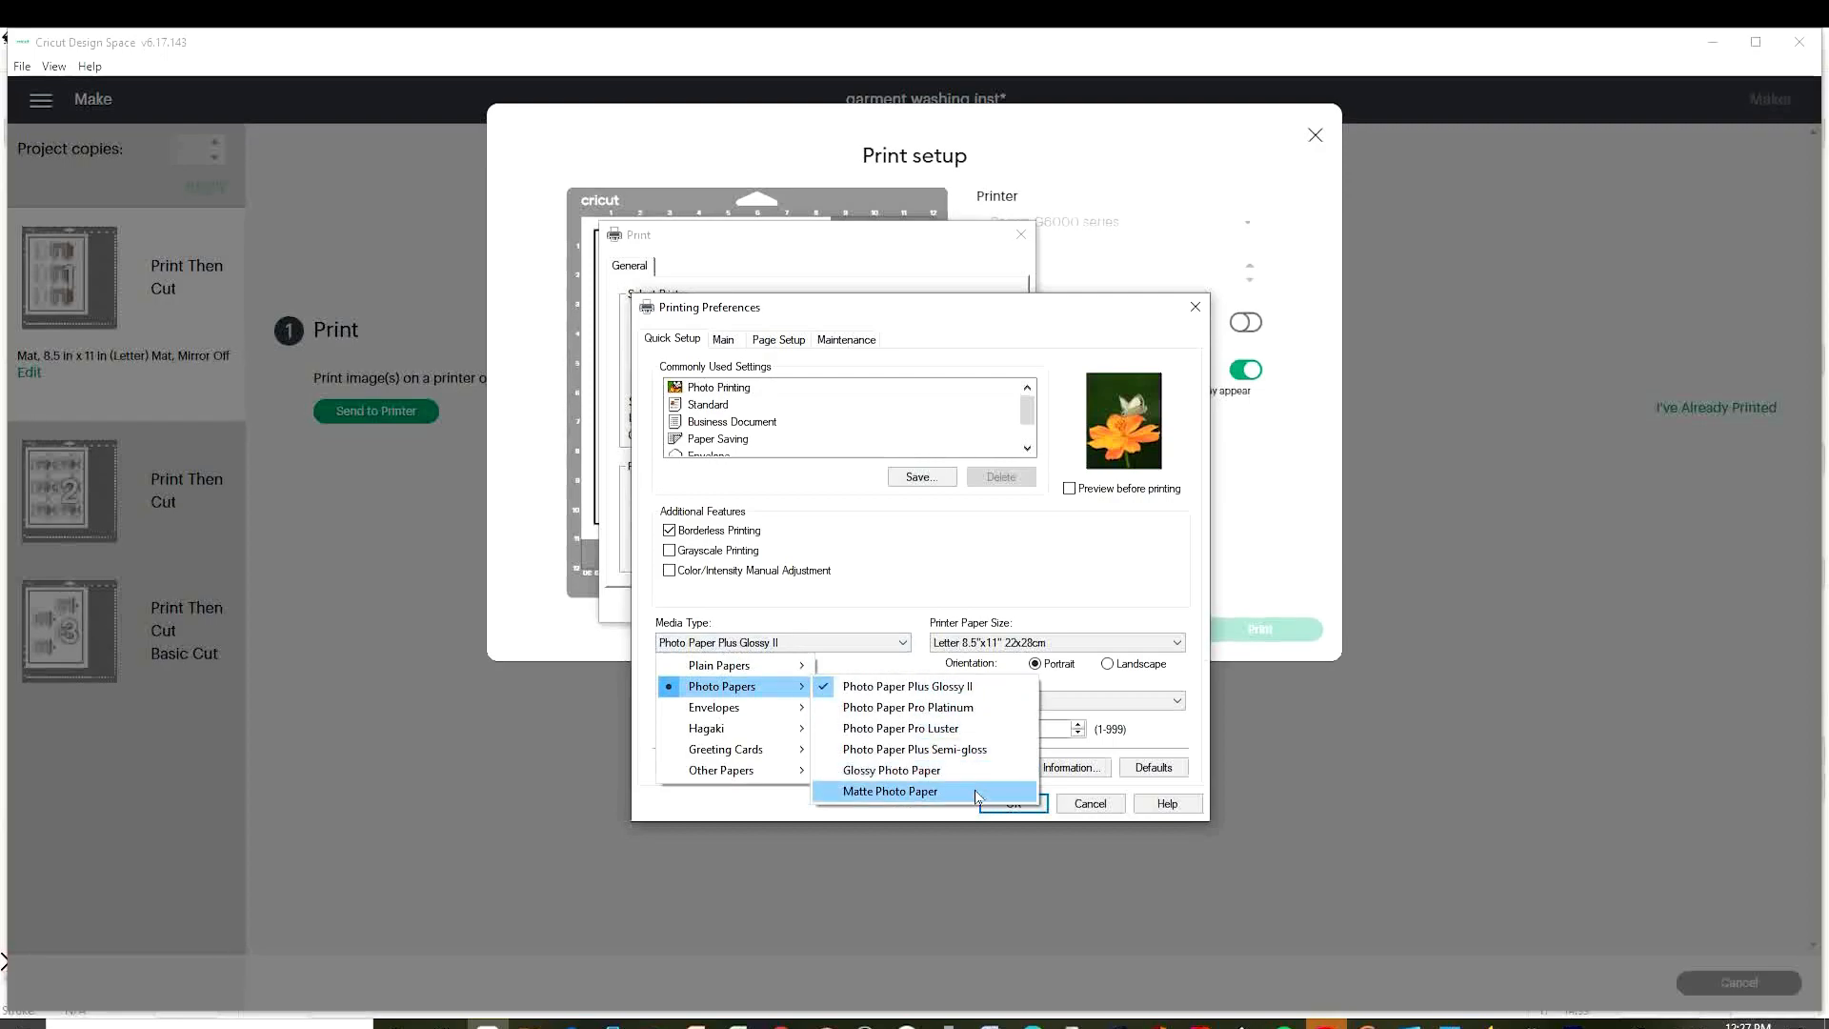
click(908, 792)
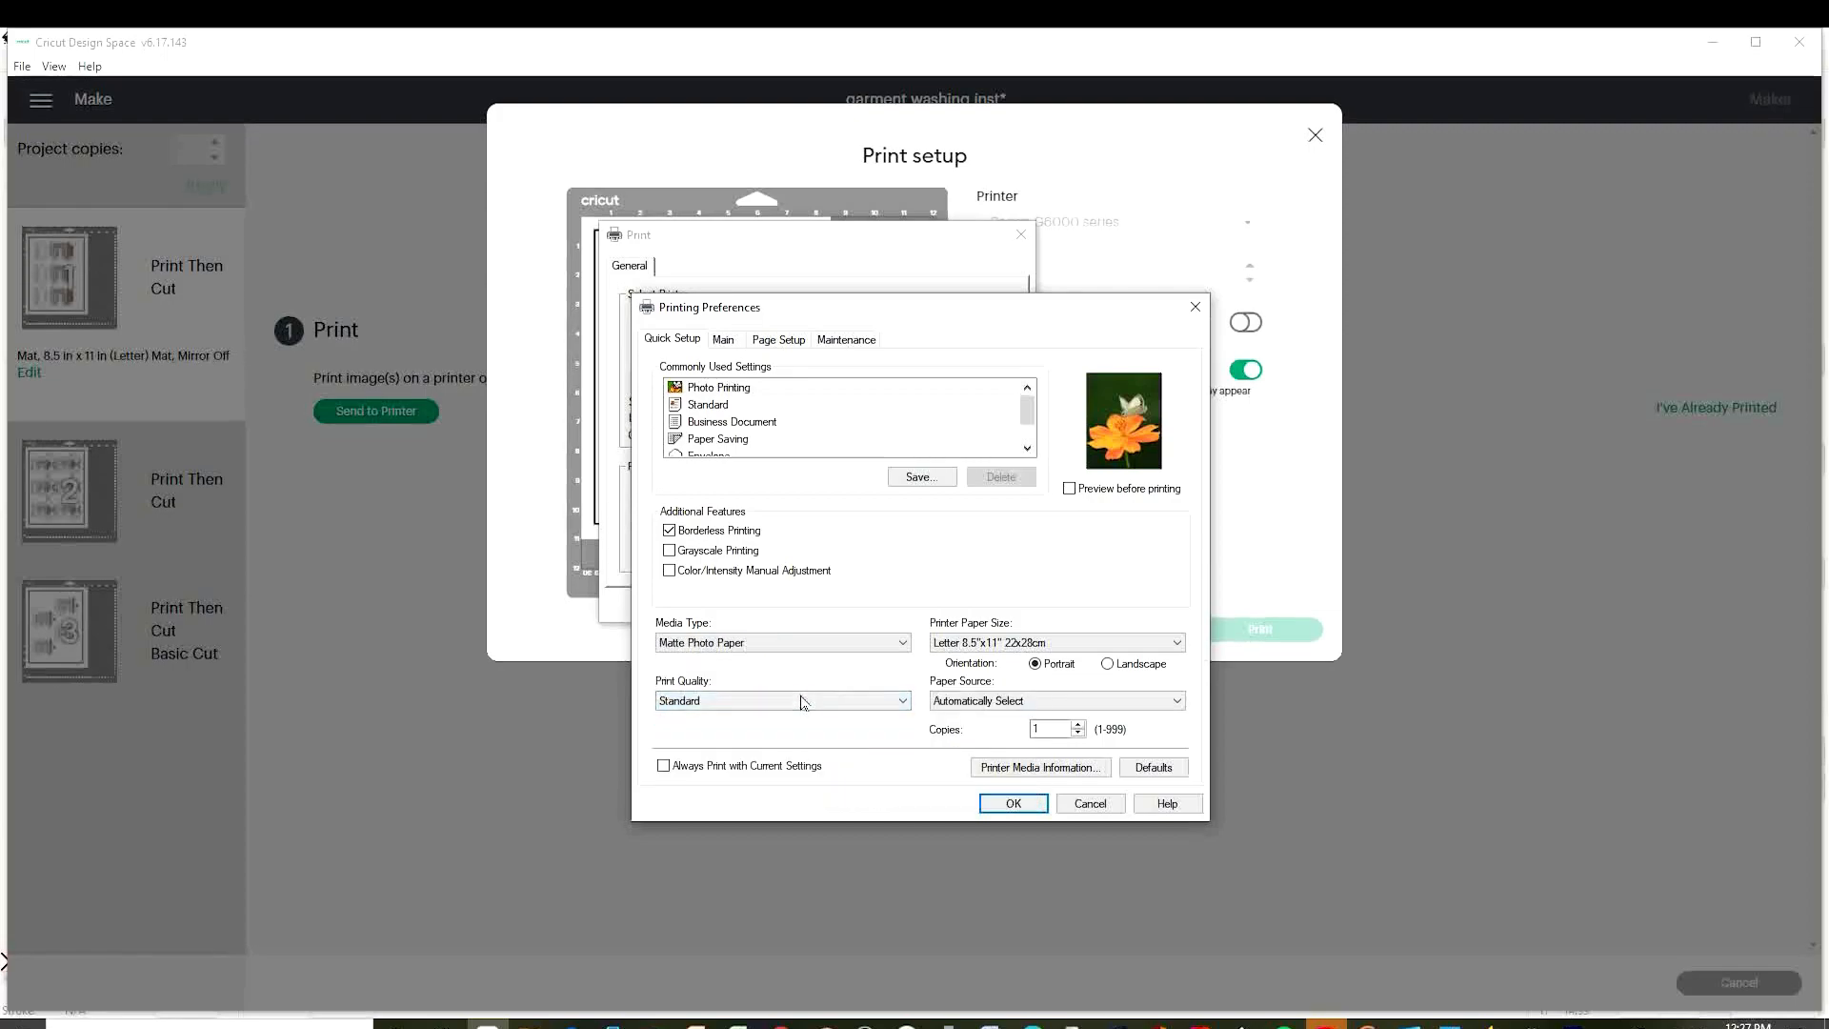
click(800, 701)
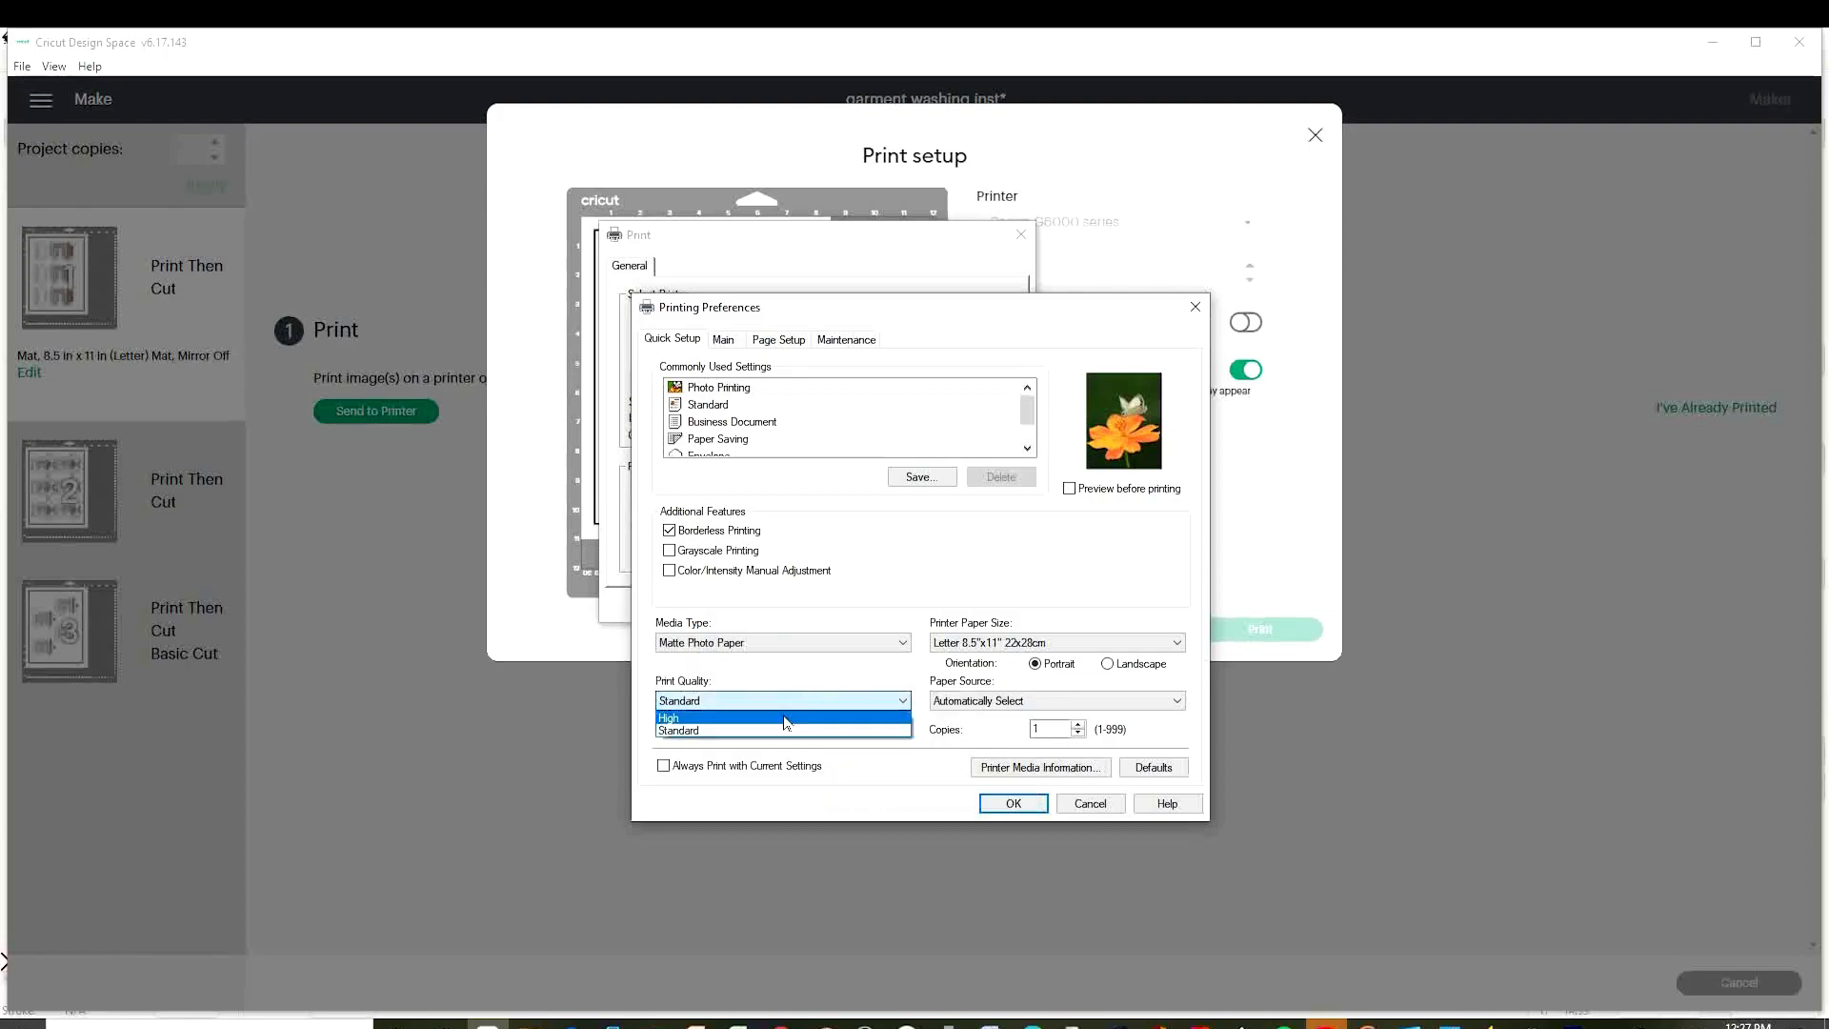
click(703, 719)
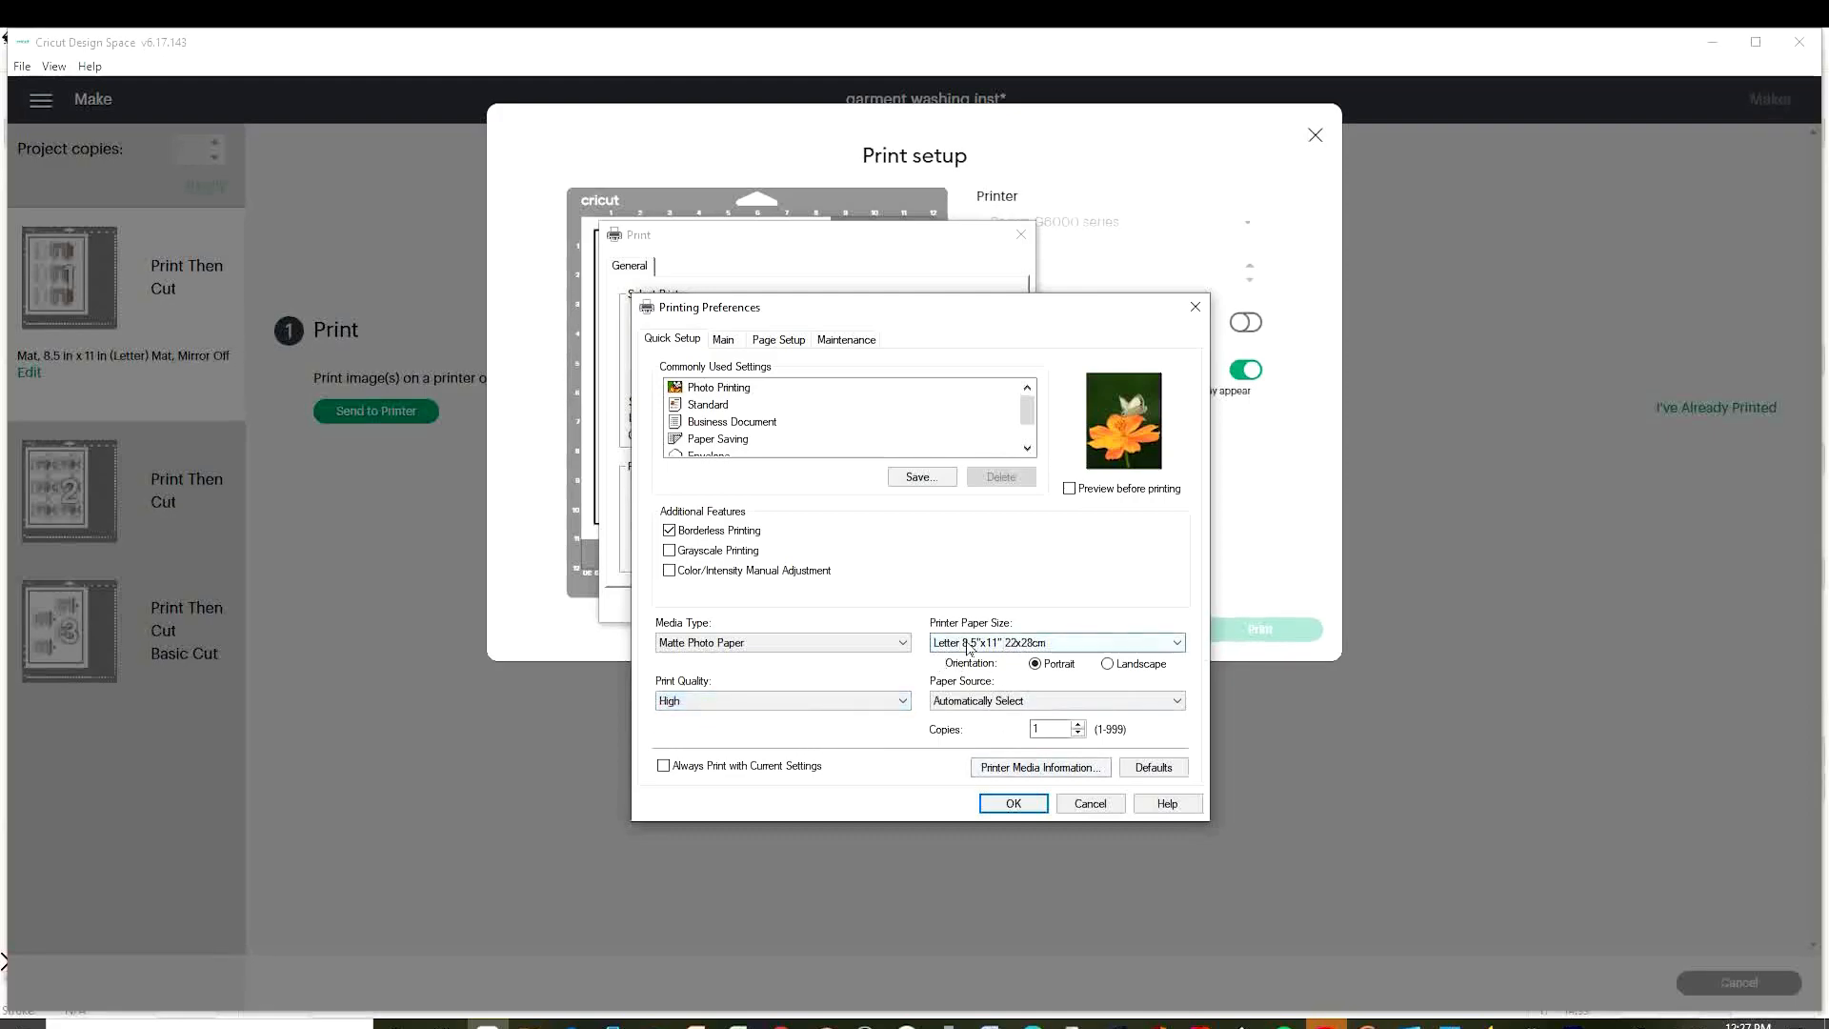
click(1014, 804)
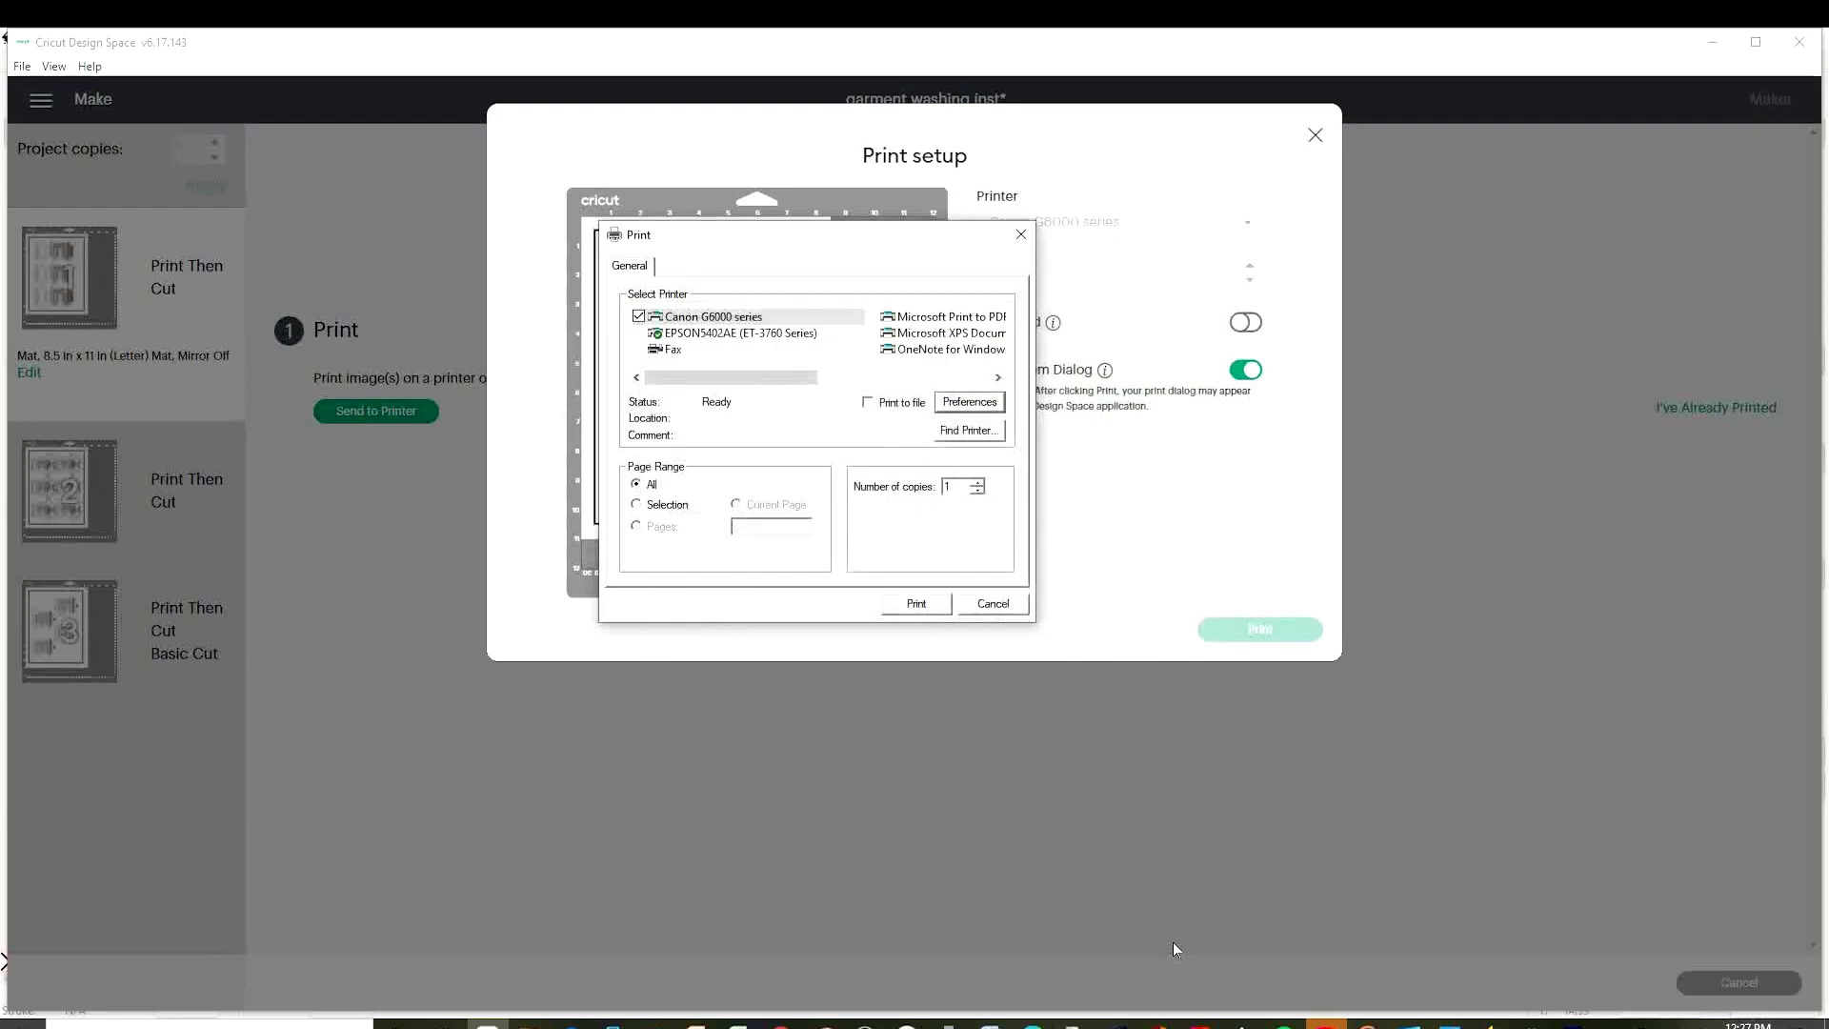